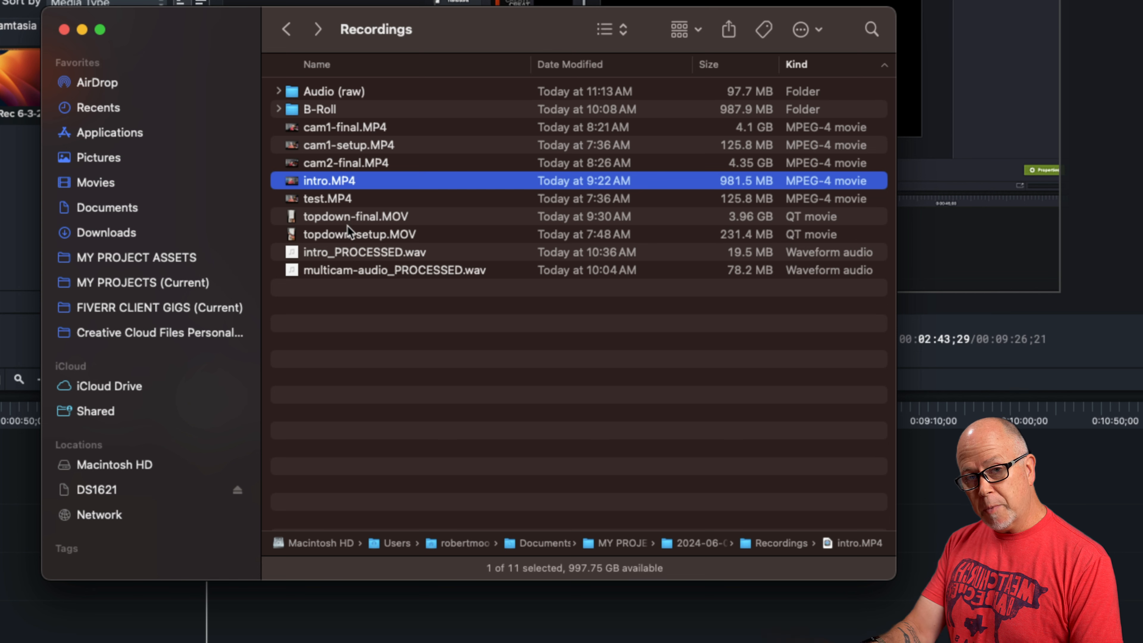
- Review the topdown video files and the processed audio files in the Recordings folder
click(350, 223)
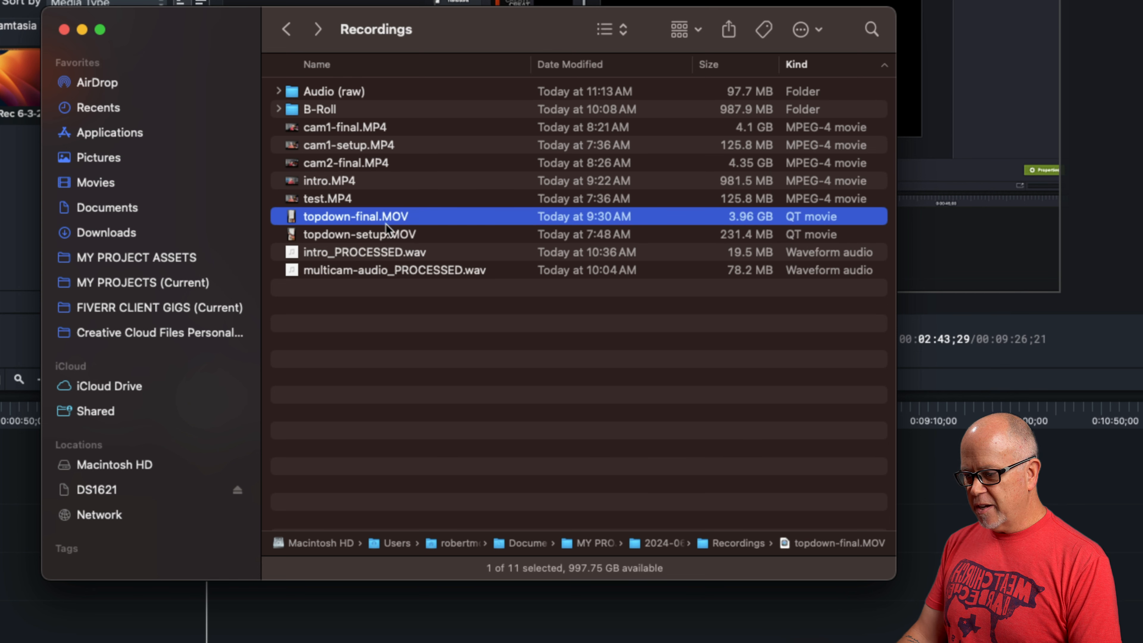
click(375, 233)
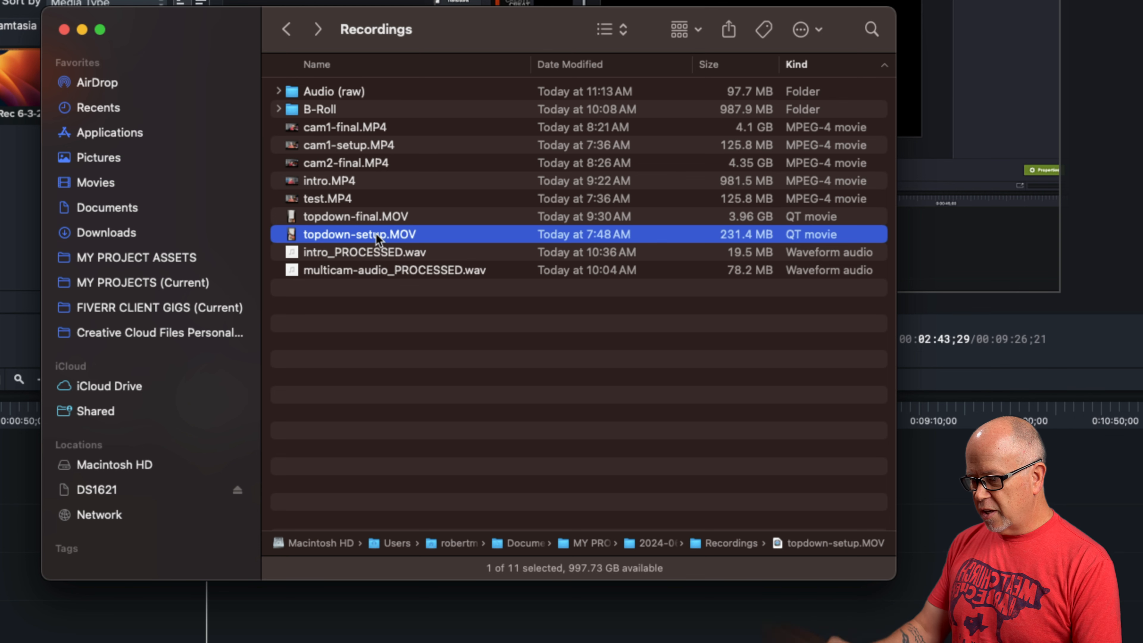
click(367, 216)
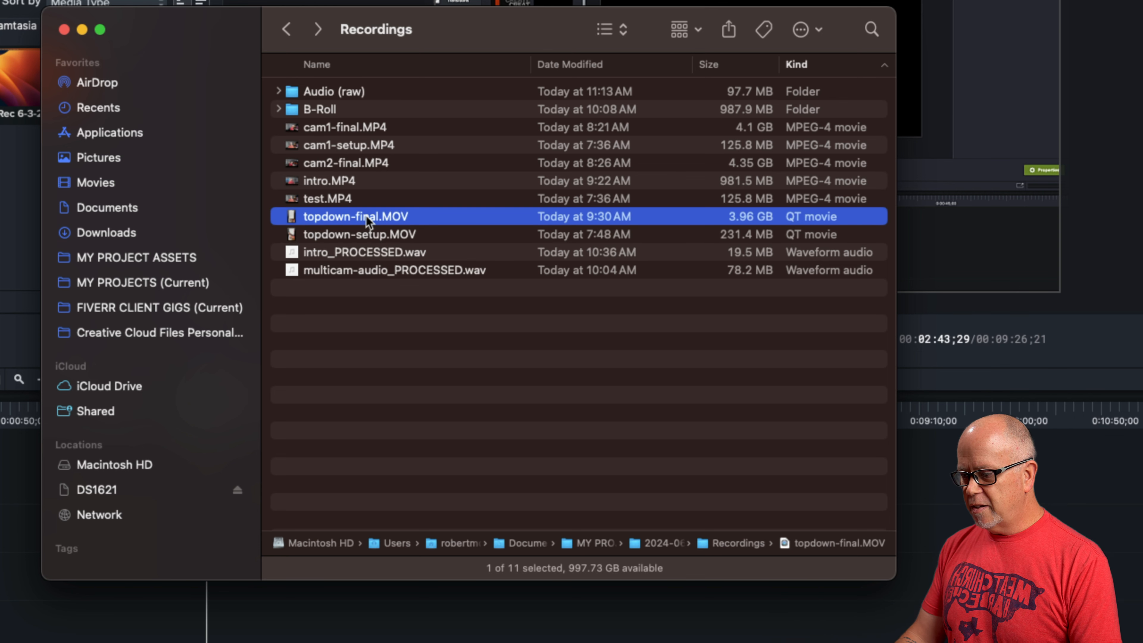
click(358, 254)
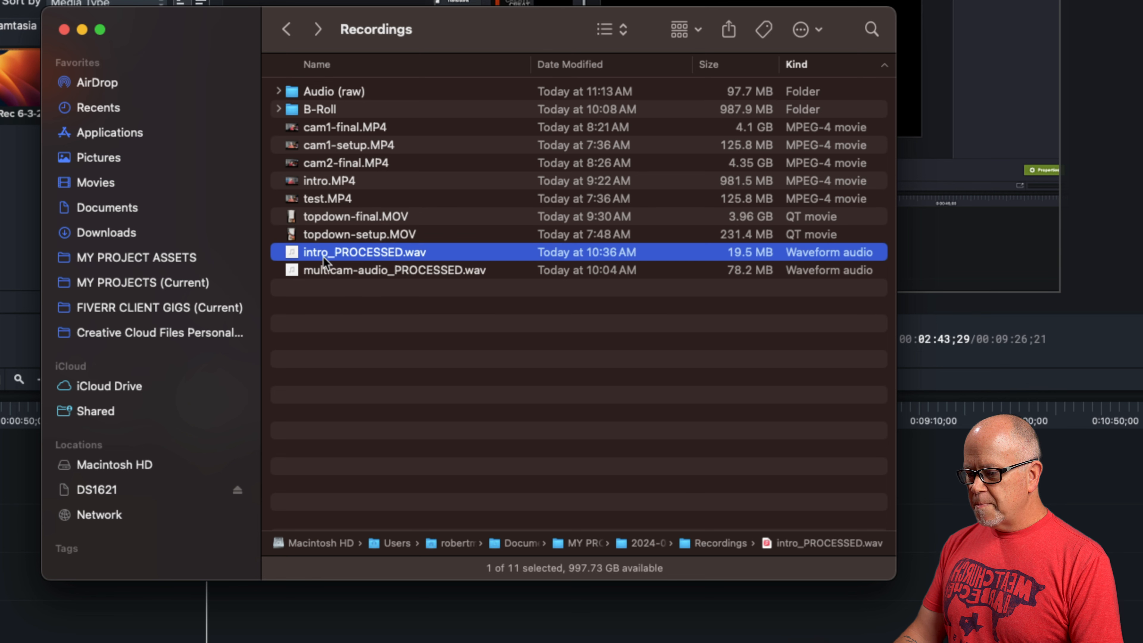
click(334, 276)
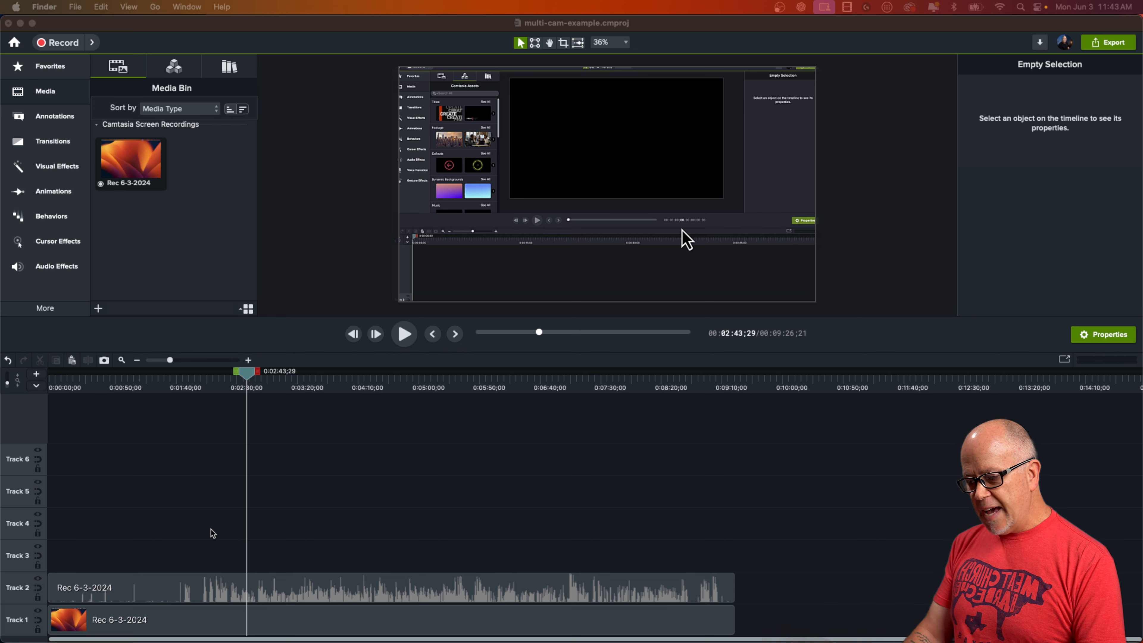
- In the Camtasia project, move the playhead to 0:02:06;12 and inspect the screen recording's video and audio clips on Tracks 1 and 2
click(301, 497)
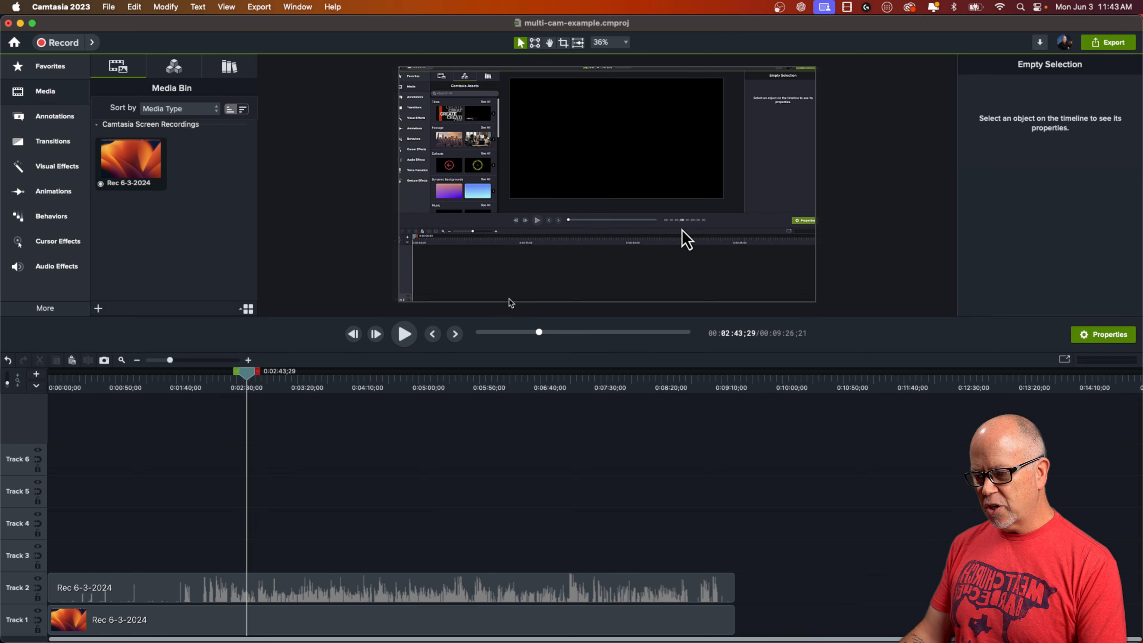
drag(251, 374, 202, 559)
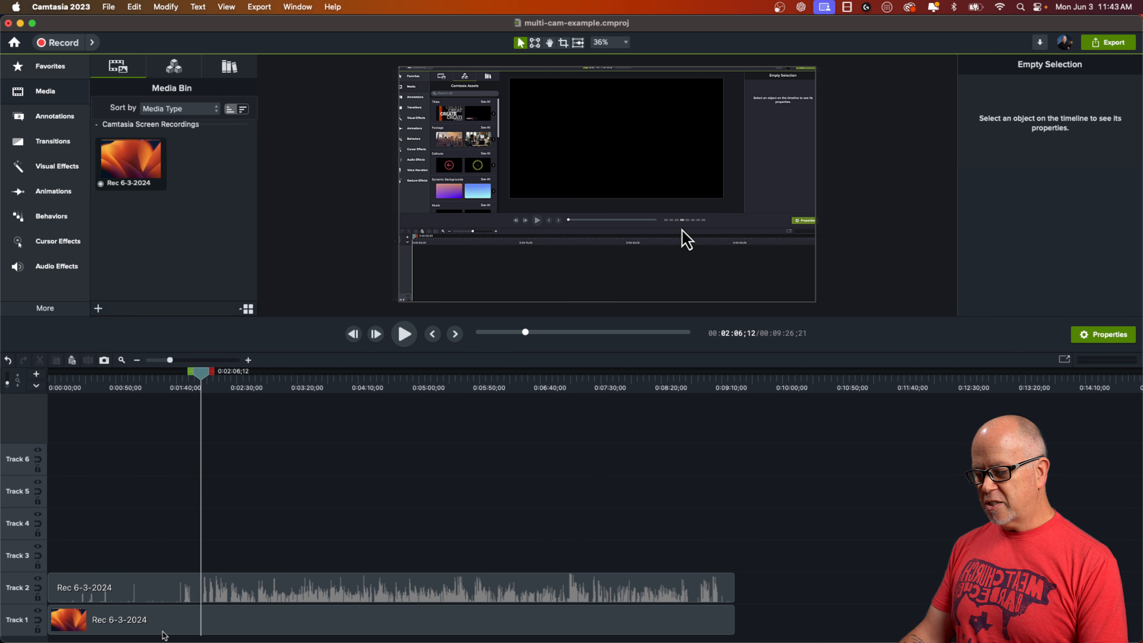
click(173, 628)
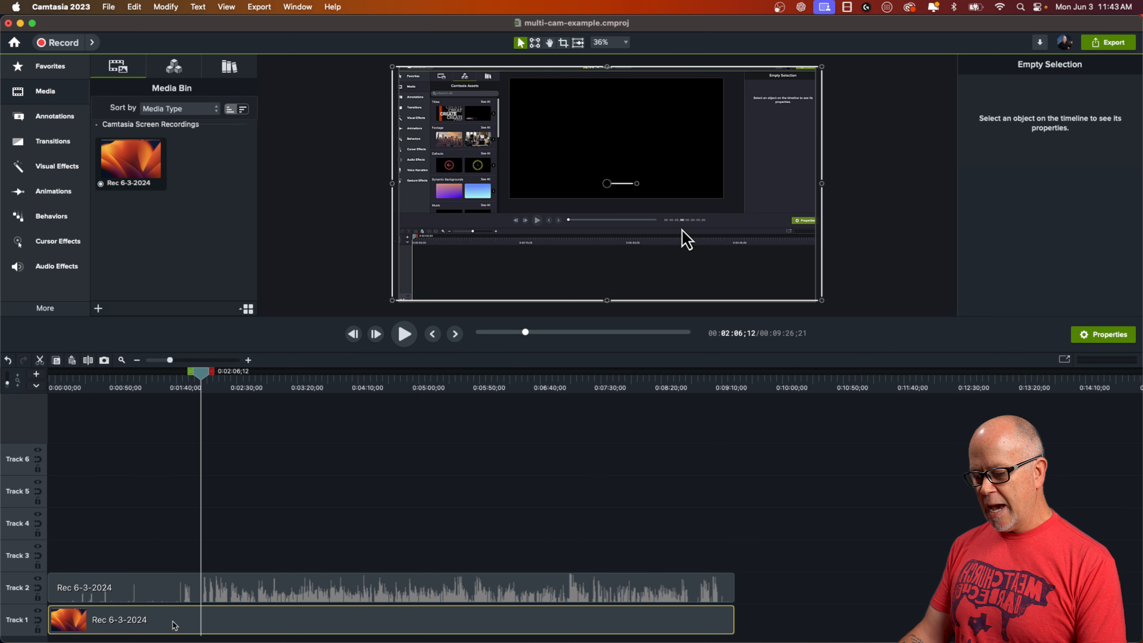
click(161, 585)
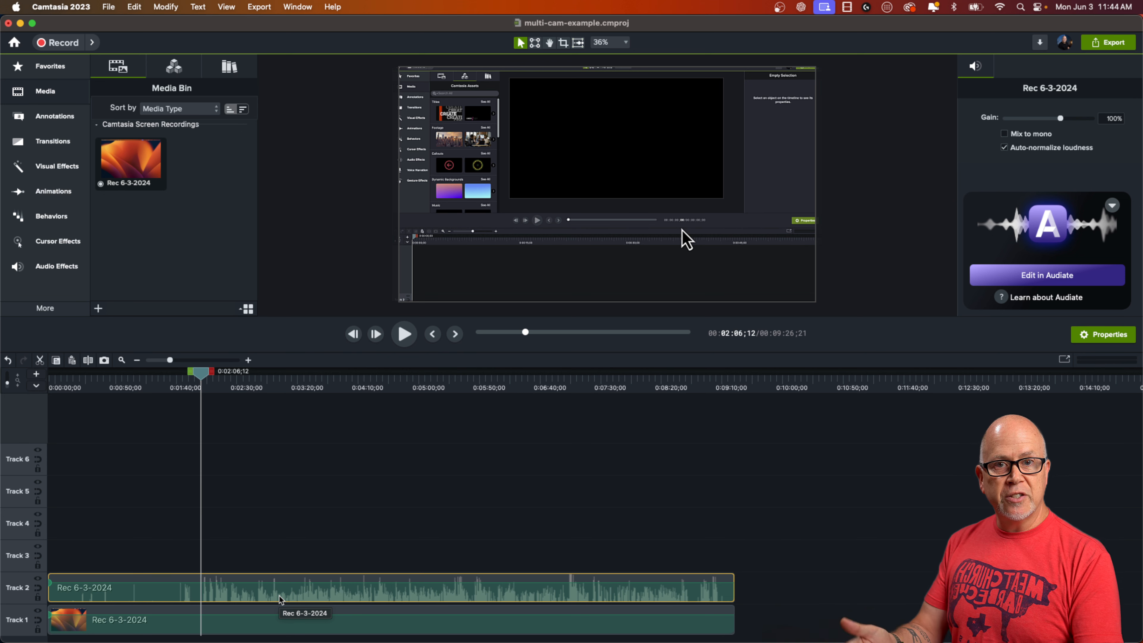
click(238, 551)
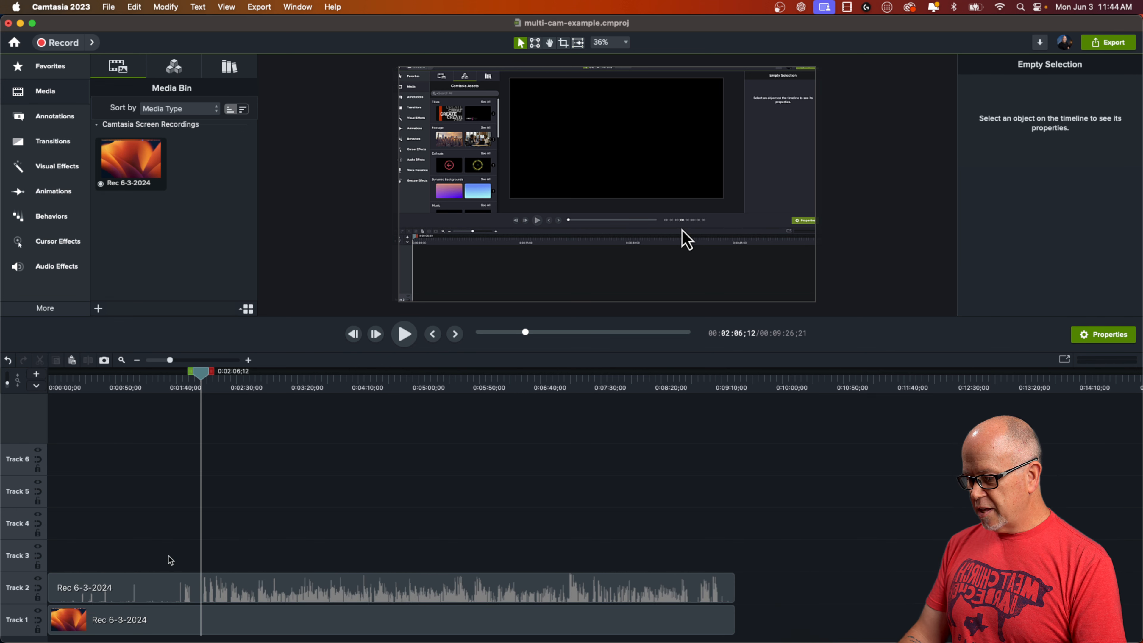
drag(169, 556, 236, 610)
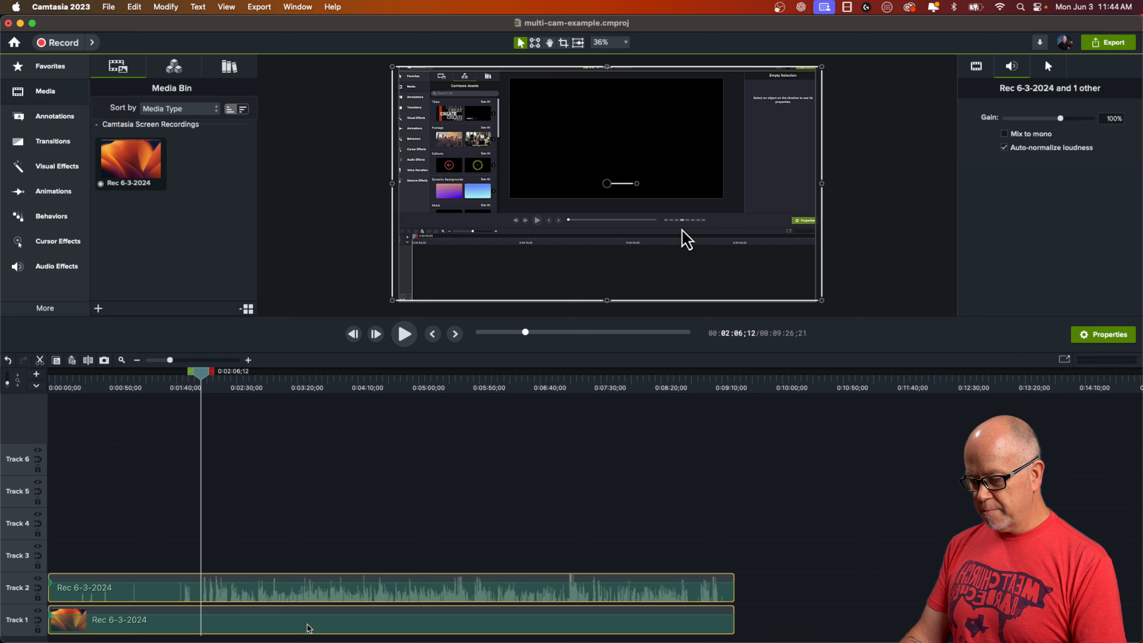
click(230, 548)
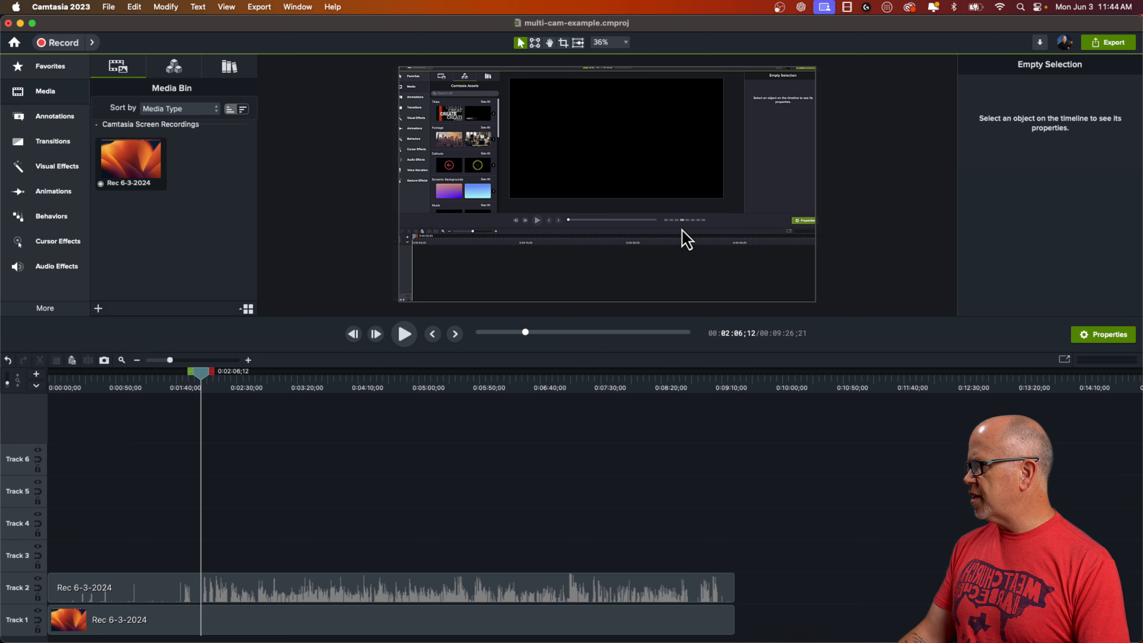
- Add multicam-audio_PROCESSED.wav to Track 3 and align its start with the beginning of the timeline
drag(2, 96, 63, 544)
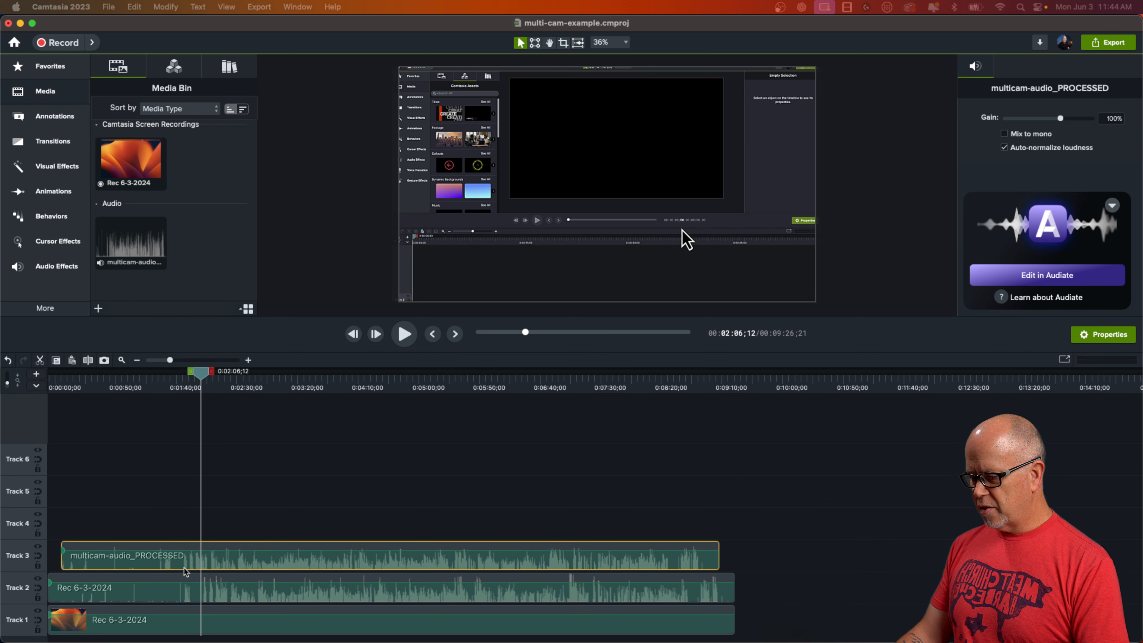
click(220, 534)
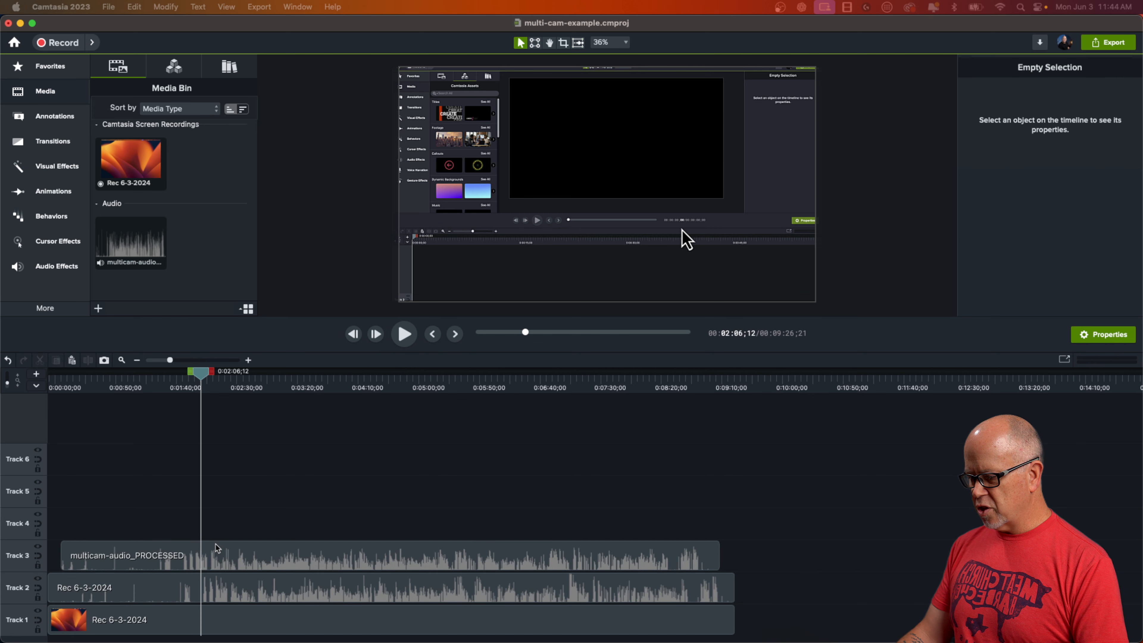
mouse_move(223, 561)
mouse_down()
mouse_move(254, 572)
mouse_move(205, 565)
mouse_up()
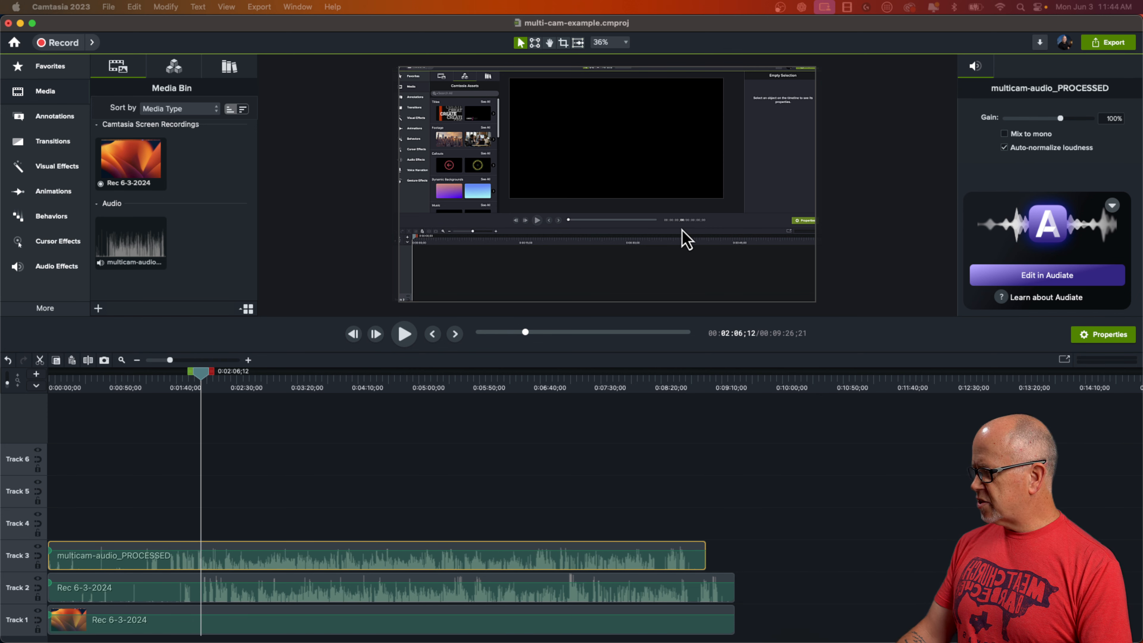
- Add the cam1-final, cam2-final and topdown-final videos to Tracks 4, 5 and 6, with their starts aligned
key(super+Tab)
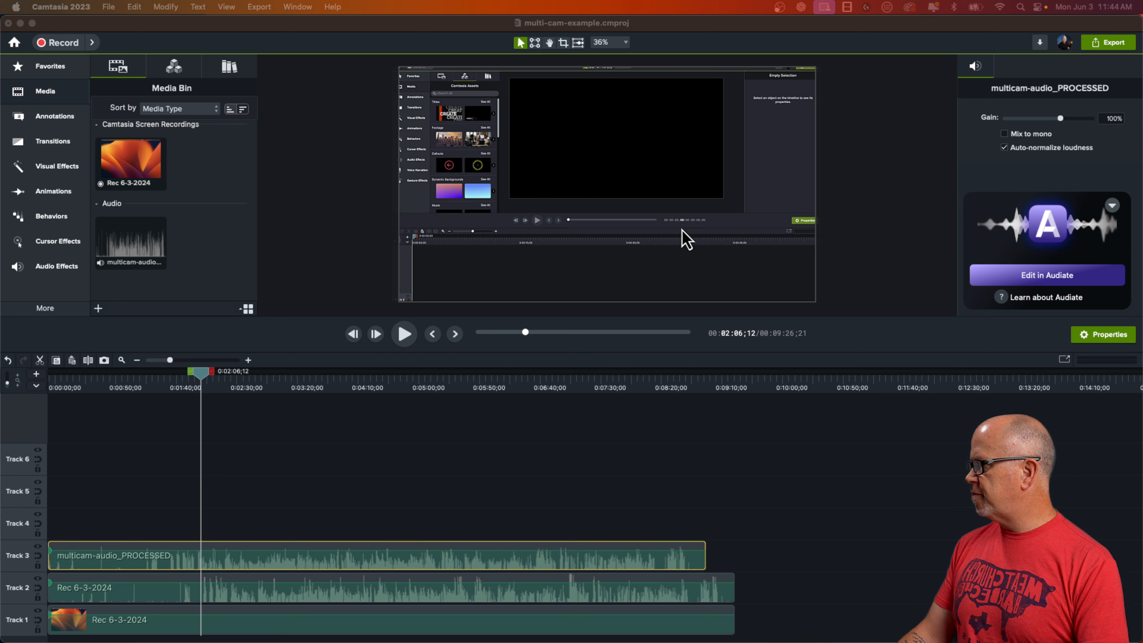
drag(202, 123, 53, 522)
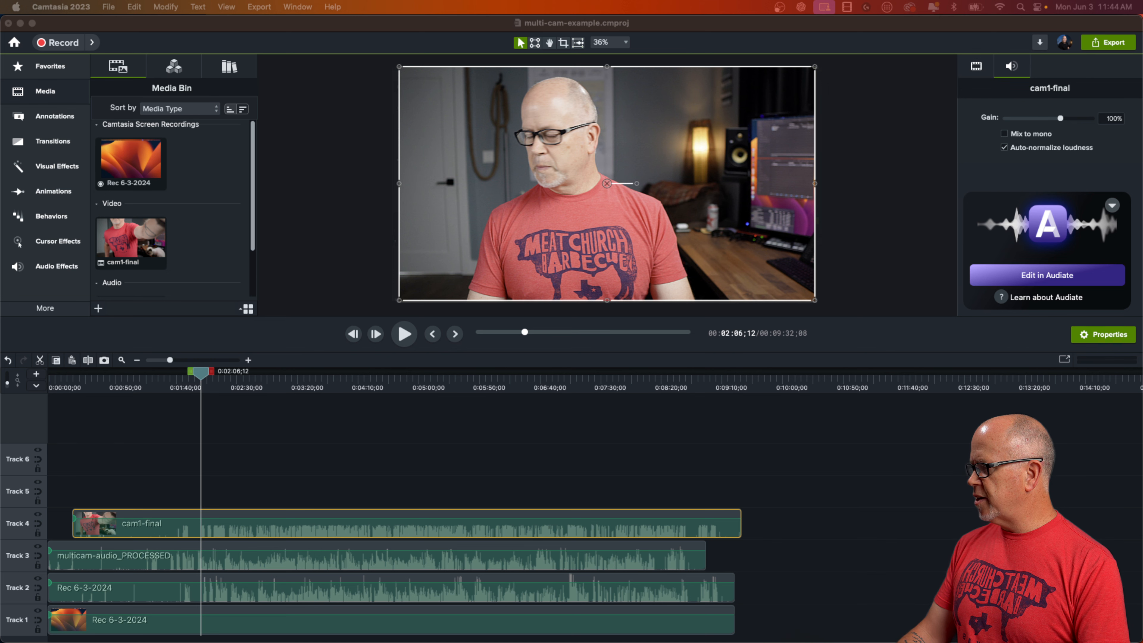
drag(182, 119, 75, 493)
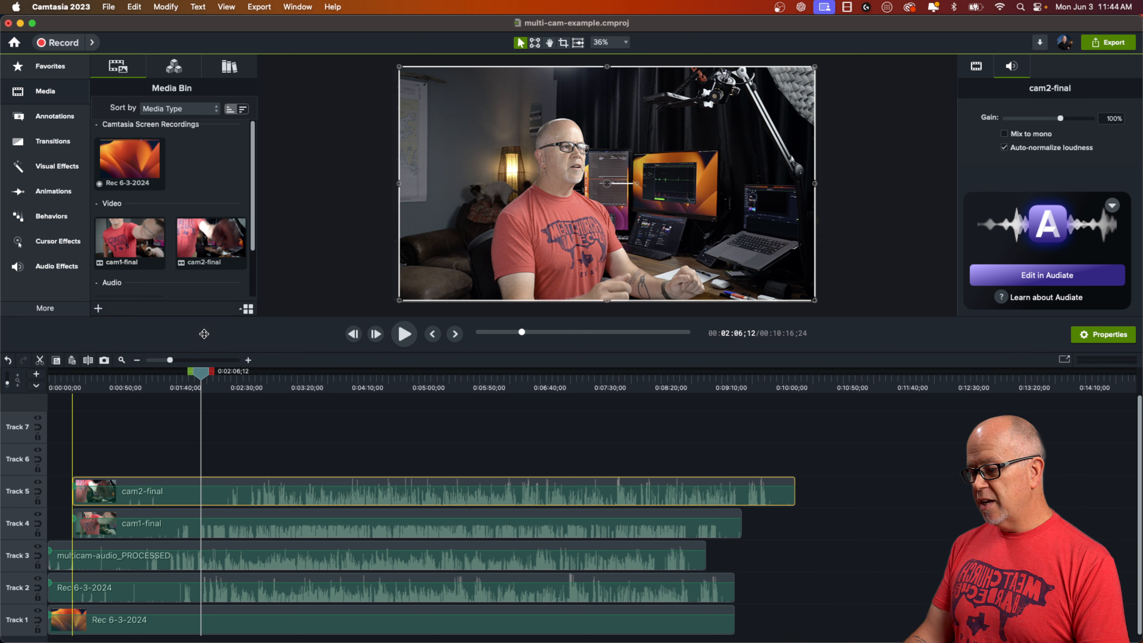
scroll(158, 216, down, 2)
scroll(155, 220, up, 2)
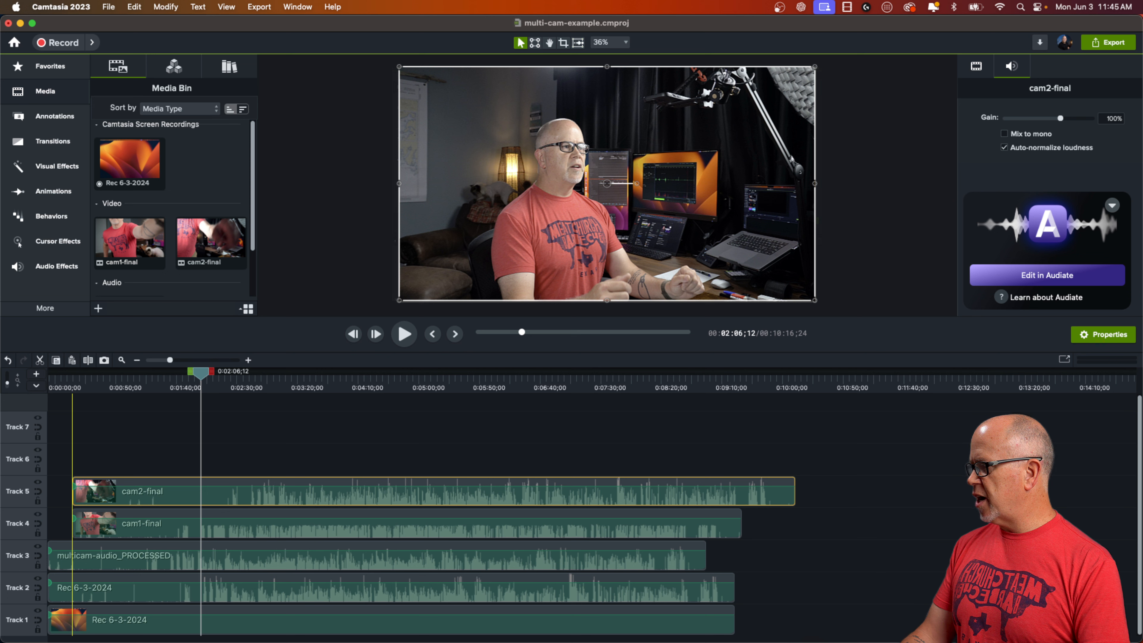
drag(193, 246, 81, 466)
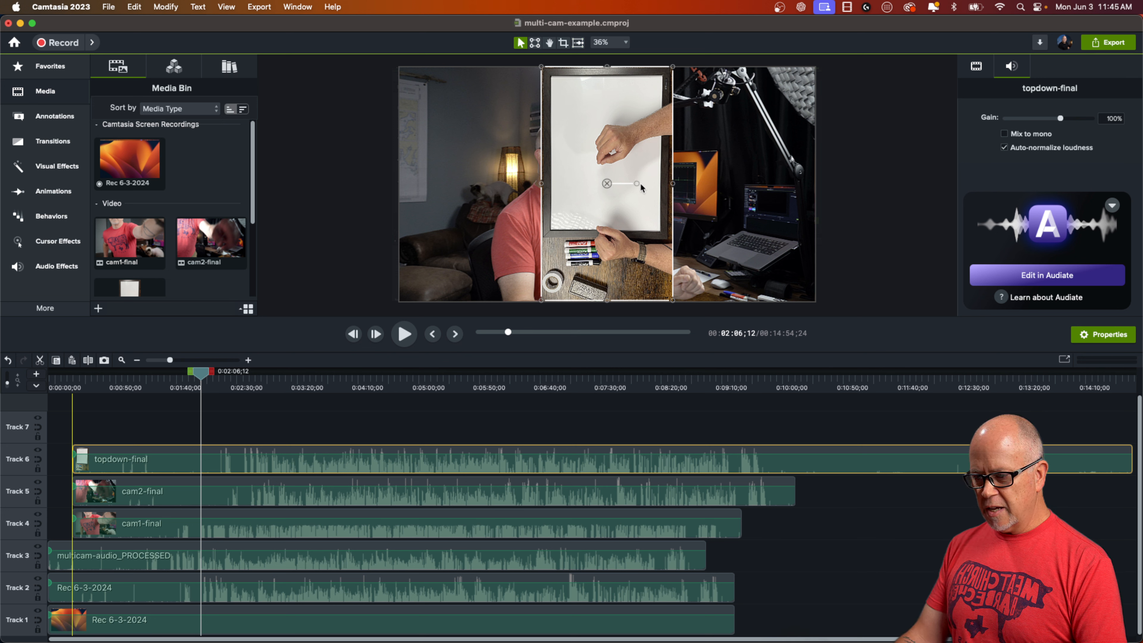
- Rotate the topdown-final video 90 degrees to landscape and scale it to fill the whole canvas
drag(638, 184, 610, 312)
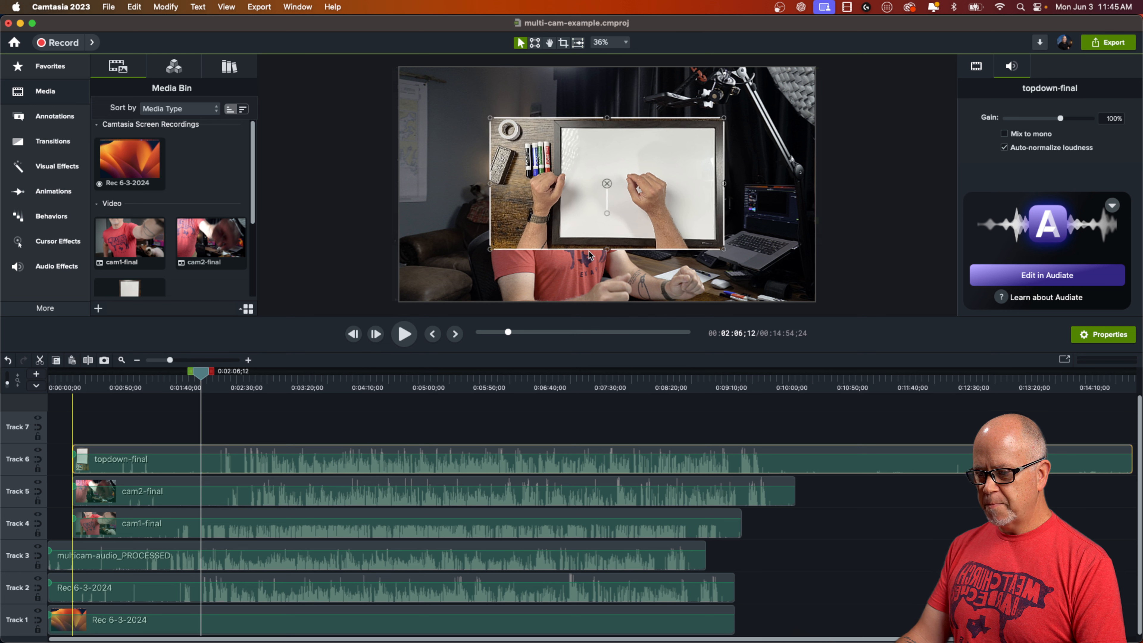
drag(566, 194, 475, 143)
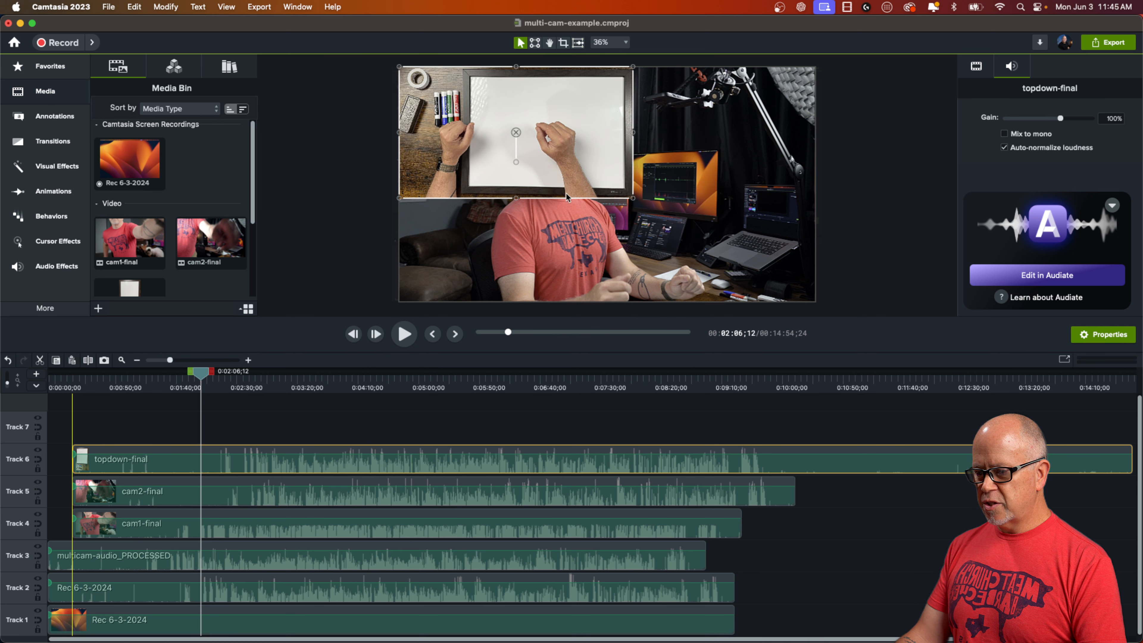
drag(631, 199, 796, 303)
click(880, 269)
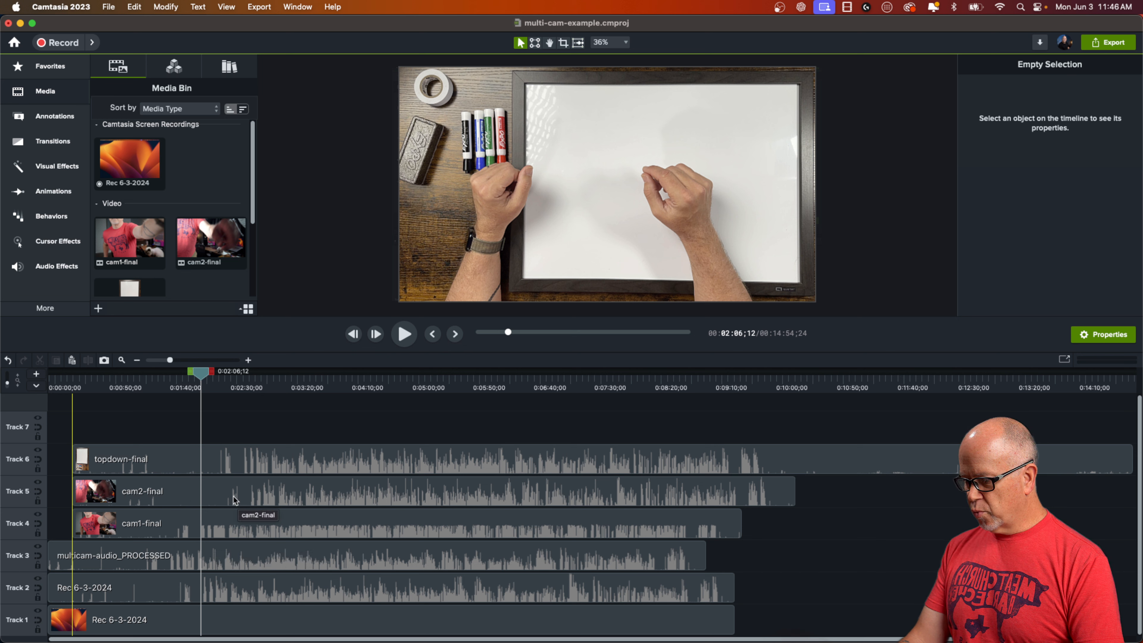
- Shift the cam2-final and topdown-final clips on Tracks 5 and 6 so their audio waveforms line up
drag(229, 499, 232, 501)
drag(170, 360, 175, 360)
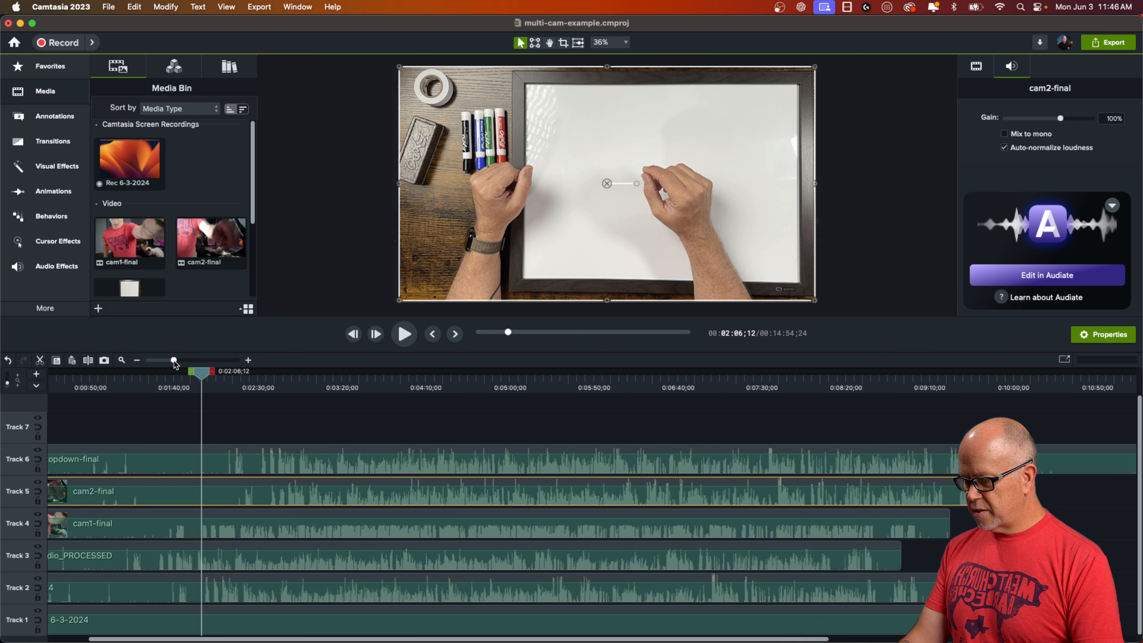
click(183, 467)
drag(183, 467, 196, 463)
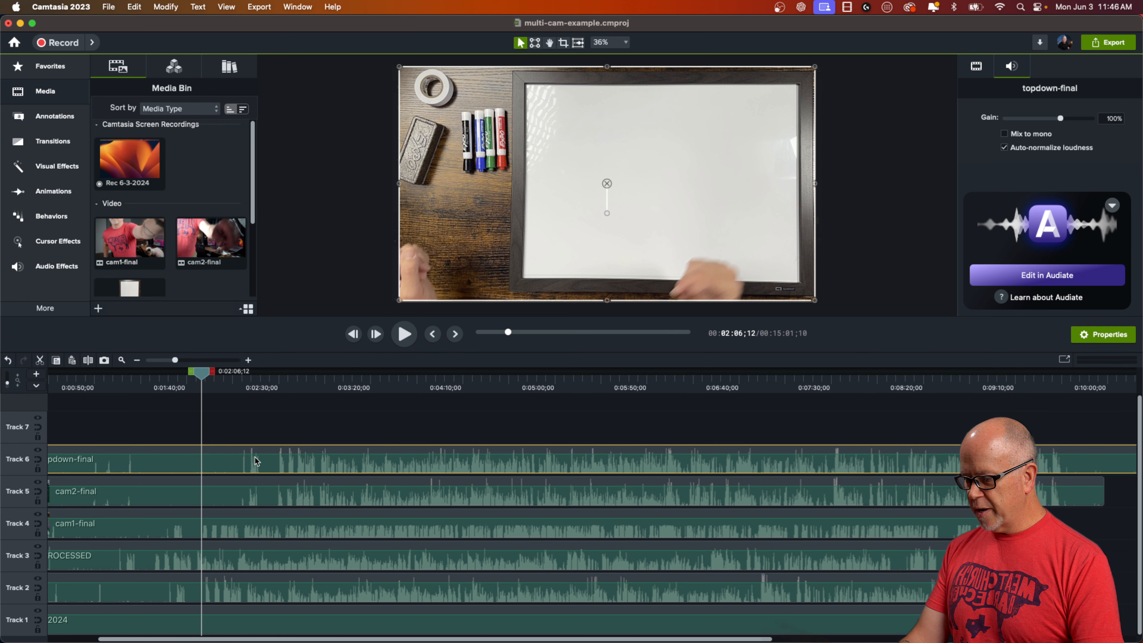
- Move cam1-final and multicam-audio_PROCESSED later on the timeline to match the waveforms of the cam2-final and topdown-final clips
drag(175, 361, 182, 369)
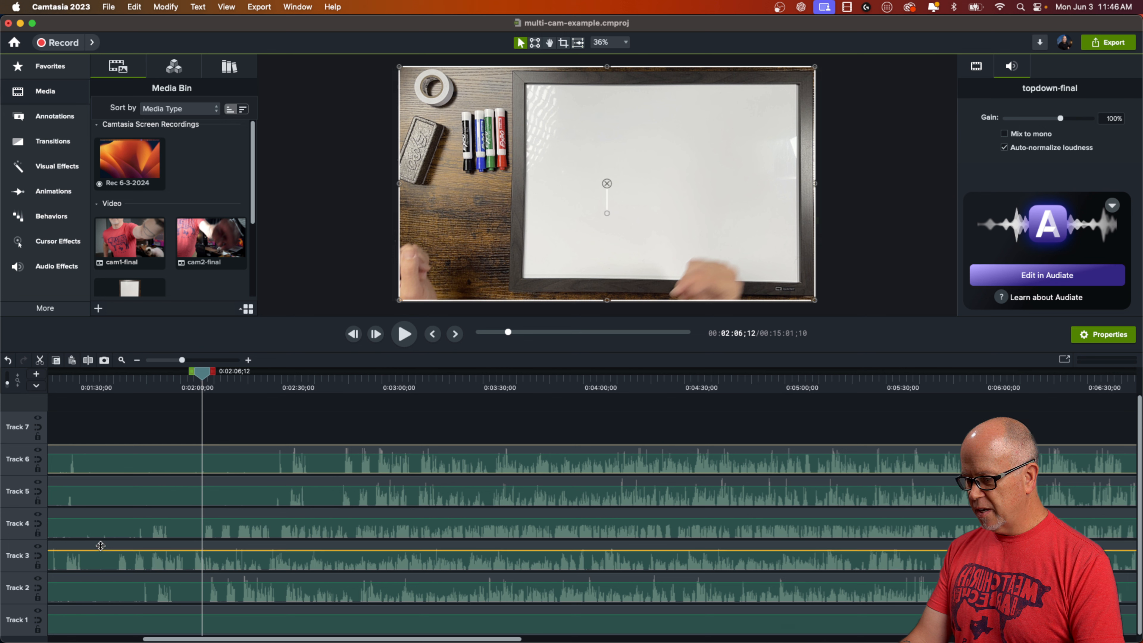
drag(112, 533, 256, 541)
click(144, 569)
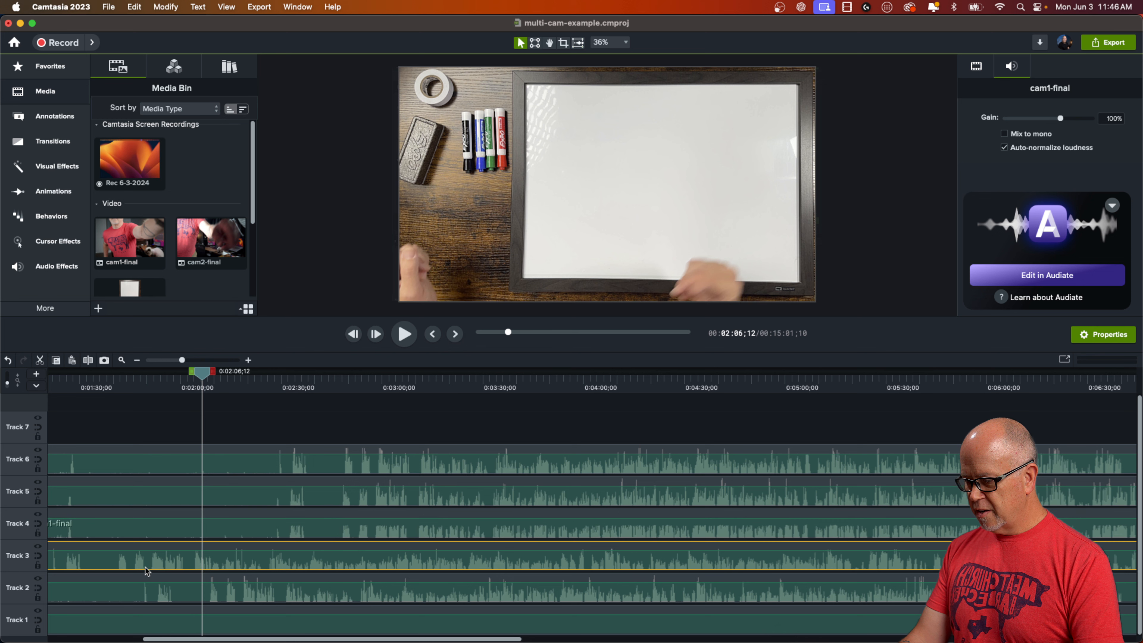
drag(370, 570, 375, 570)
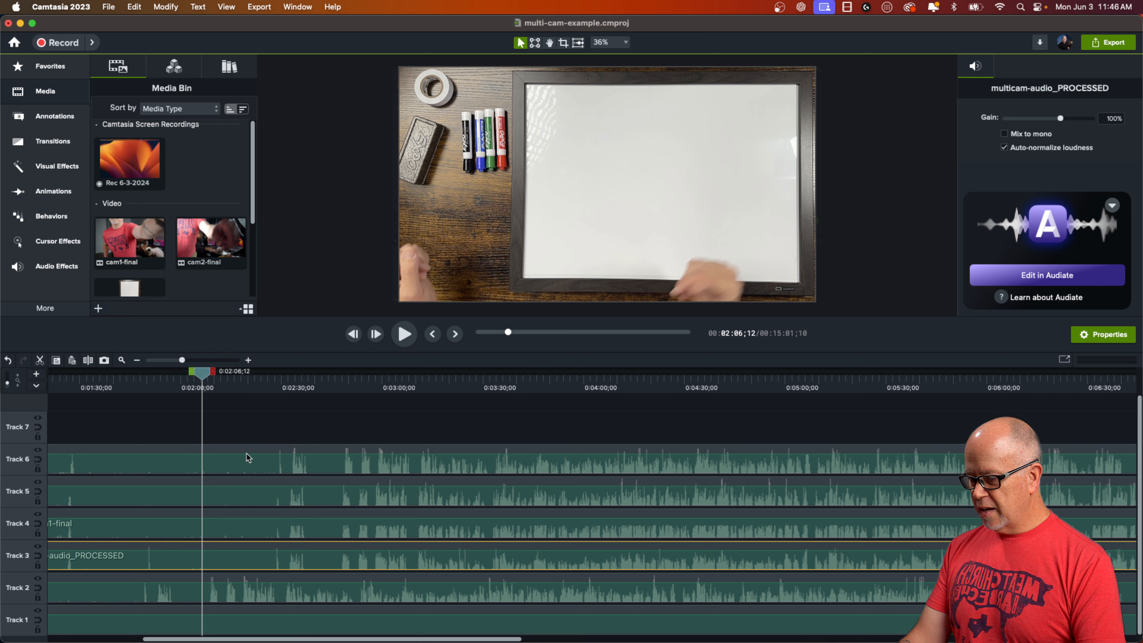
- Group the two Rec 6-3-2024 clips and move the group to Track 2, aligning its waveform with the clips above
drag(182, 360, 168, 360)
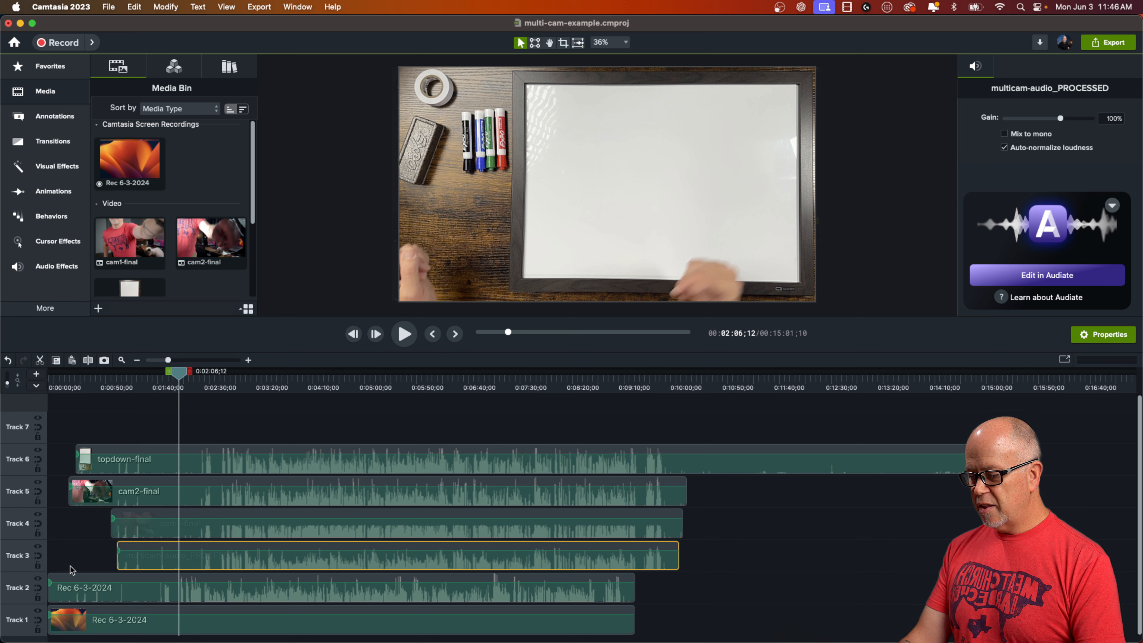
drag(66, 564, 69, 615)
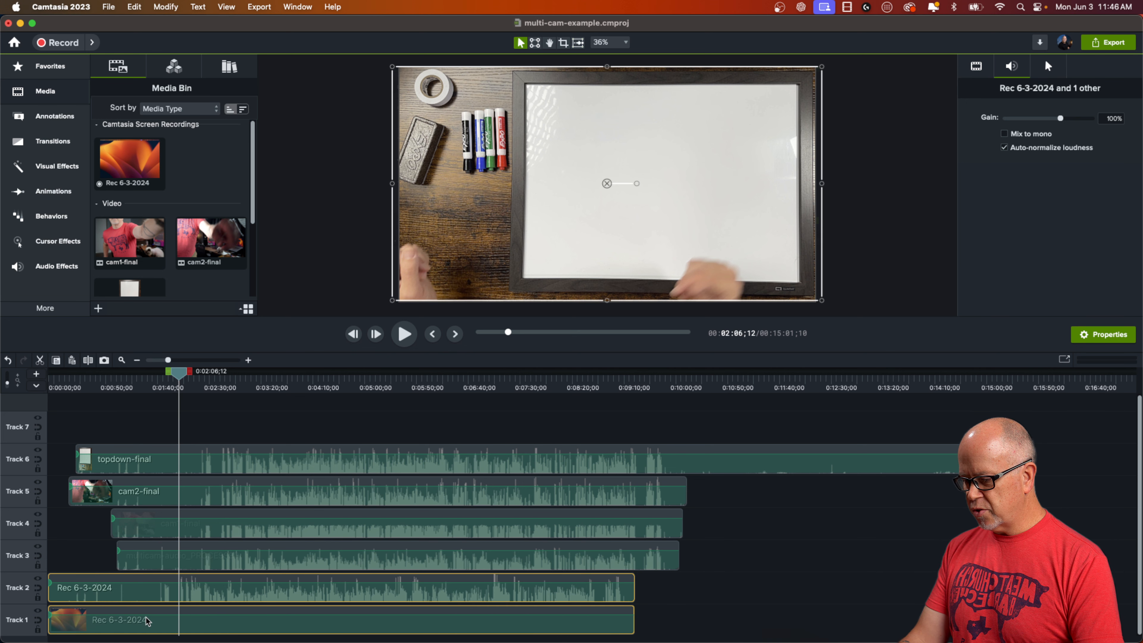
right_click(145, 626)
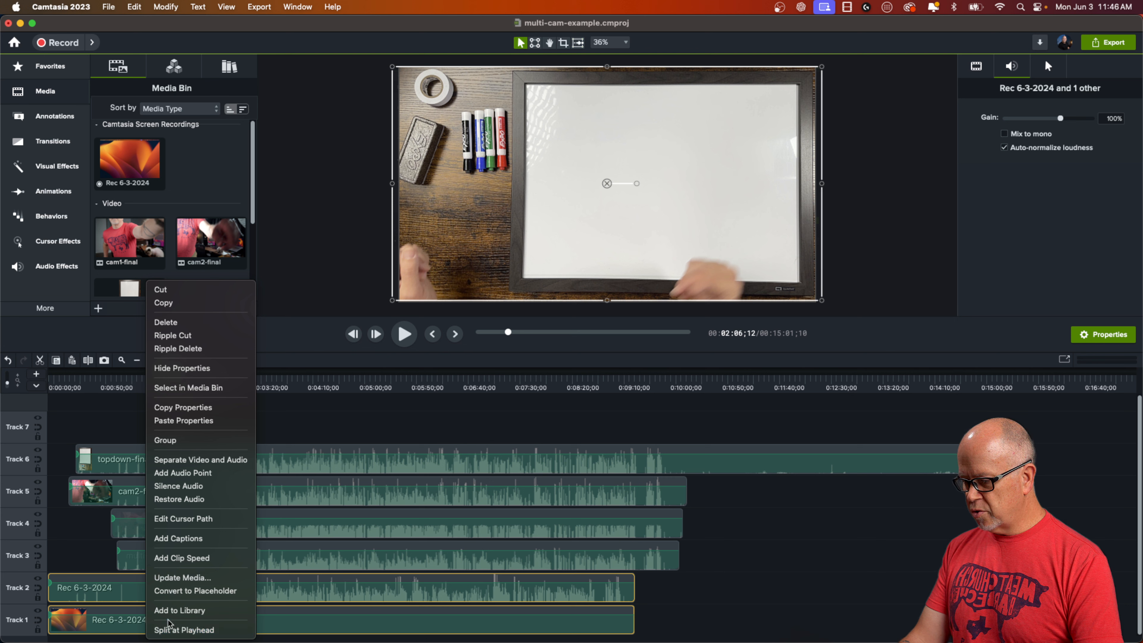
click(83, 569)
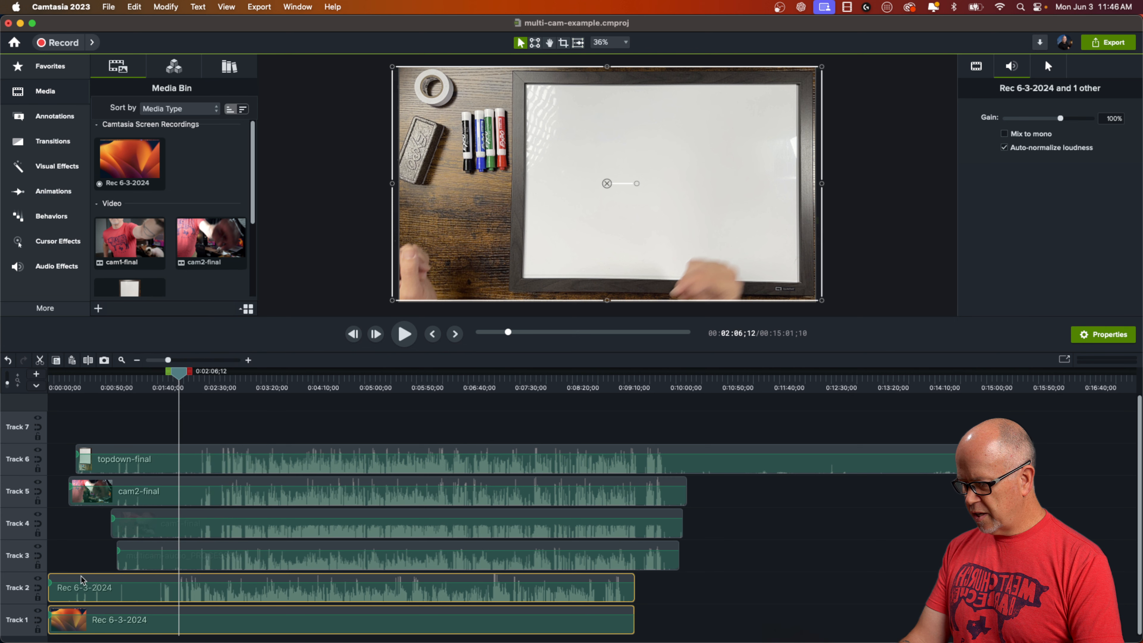
right_click(91, 604)
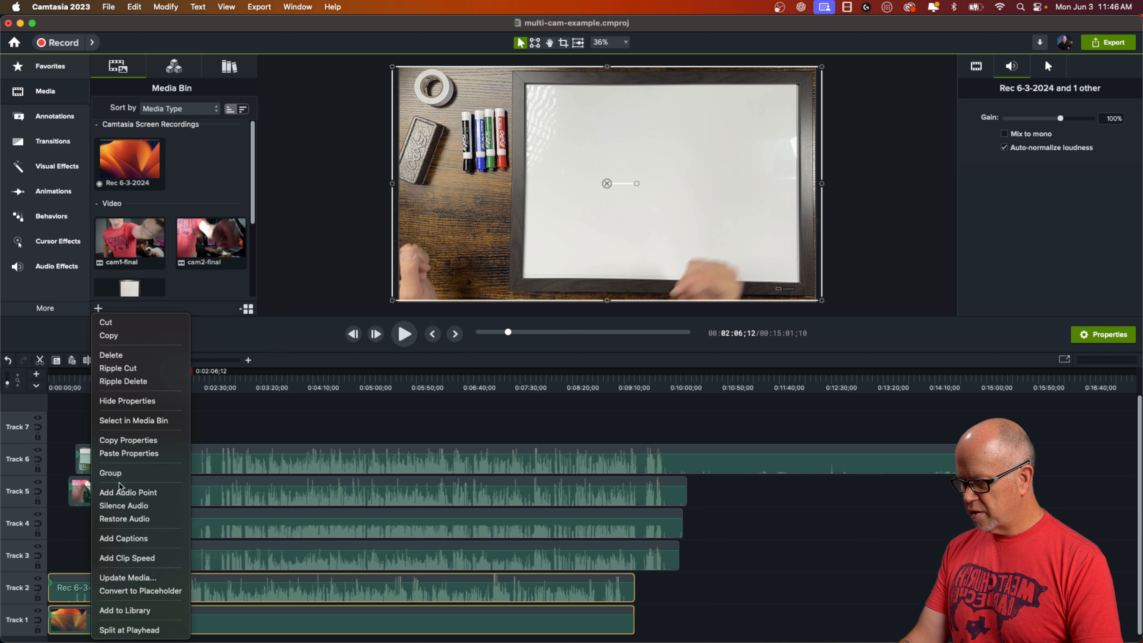
click(111, 472)
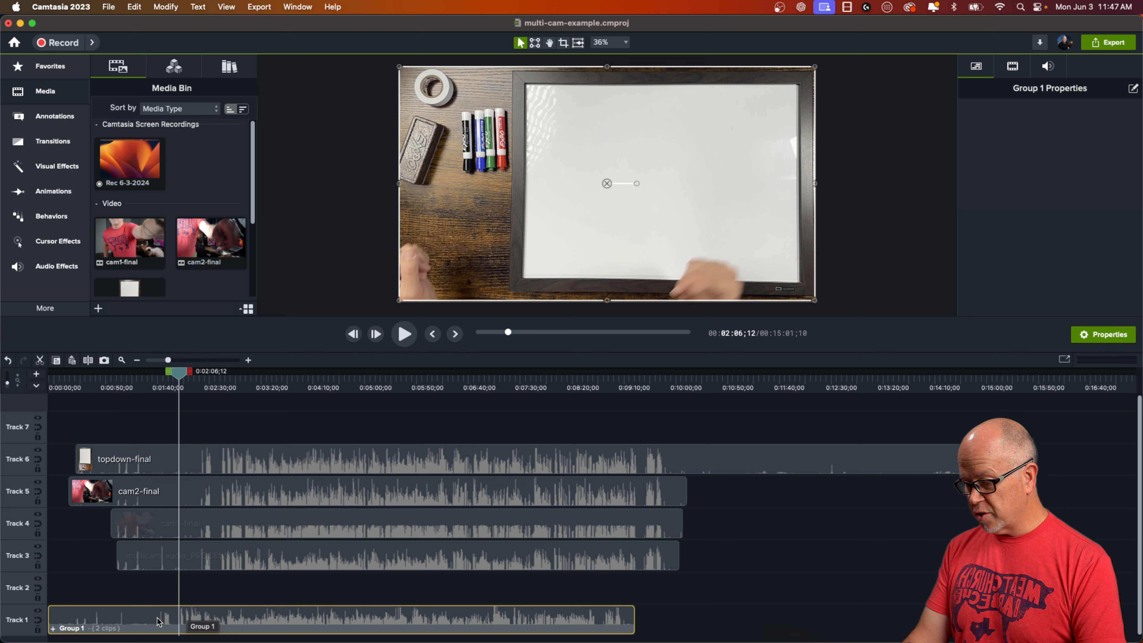
drag(158, 621, 201, 591)
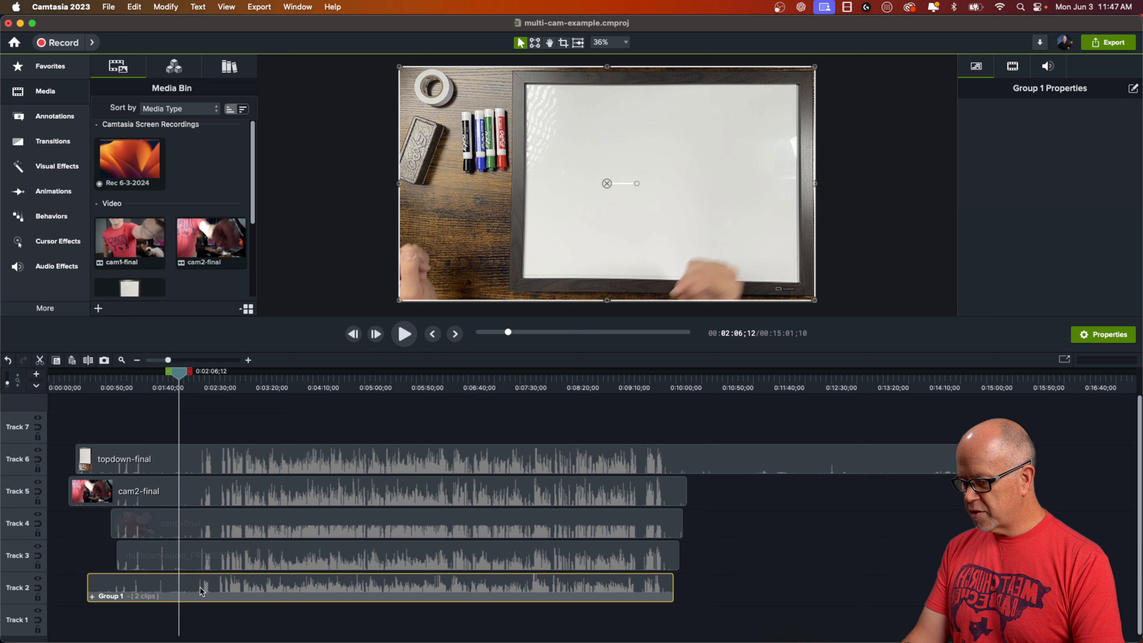
- Turn off timeline snapping and shift the clips on Tracks 3 to 6 earlier to match the Group 1 waveform
click(228, 10)
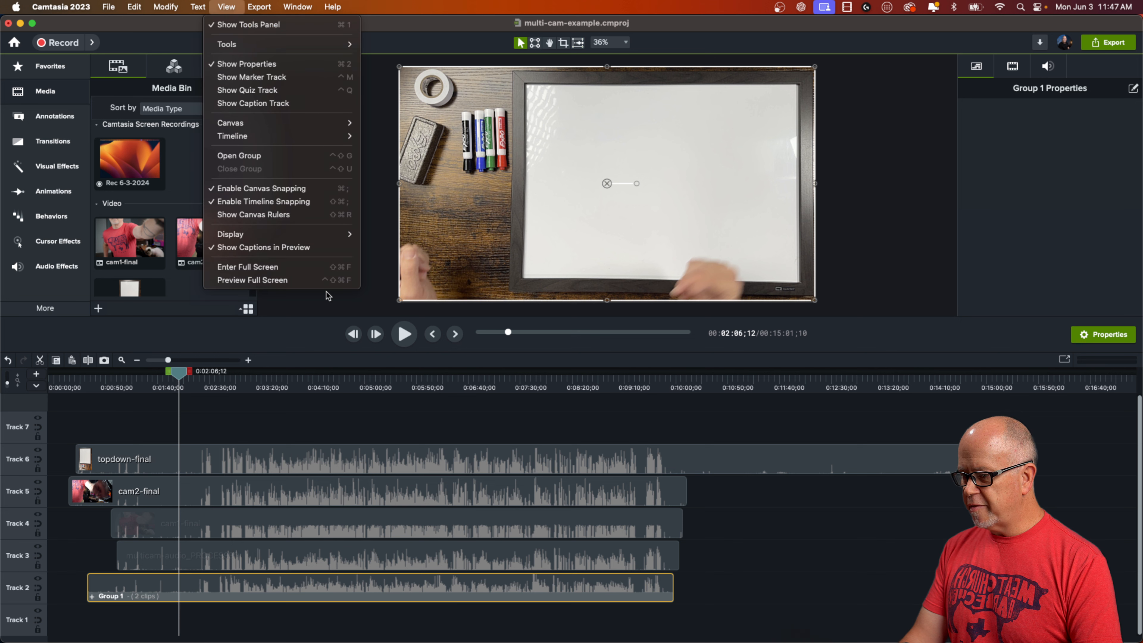
click(296, 202)
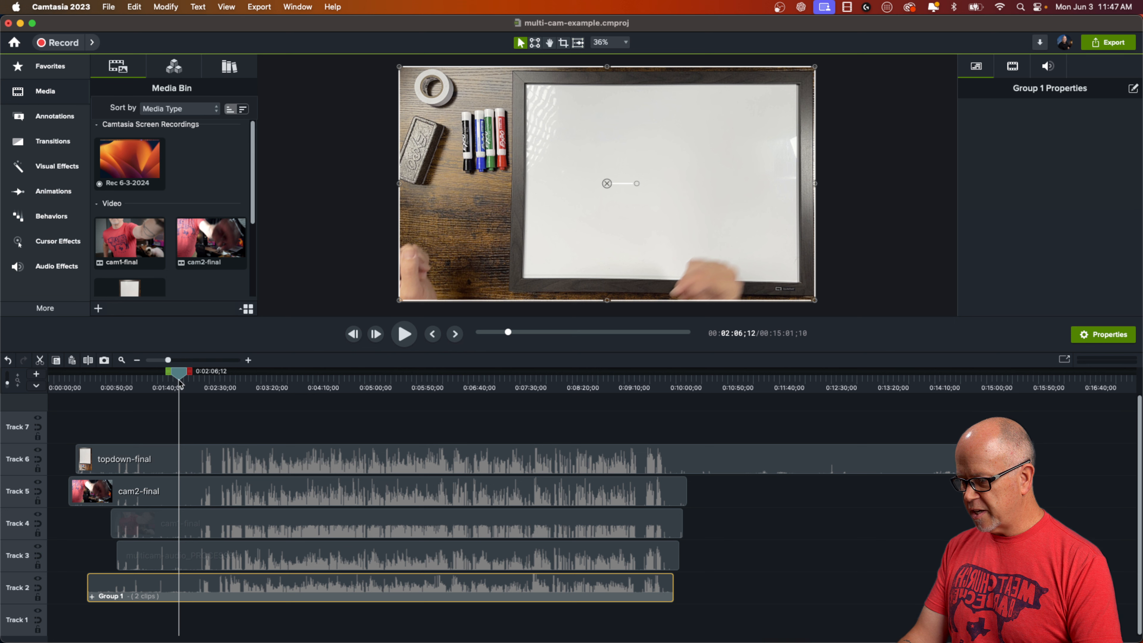
drag(180, 383, 212, 398)
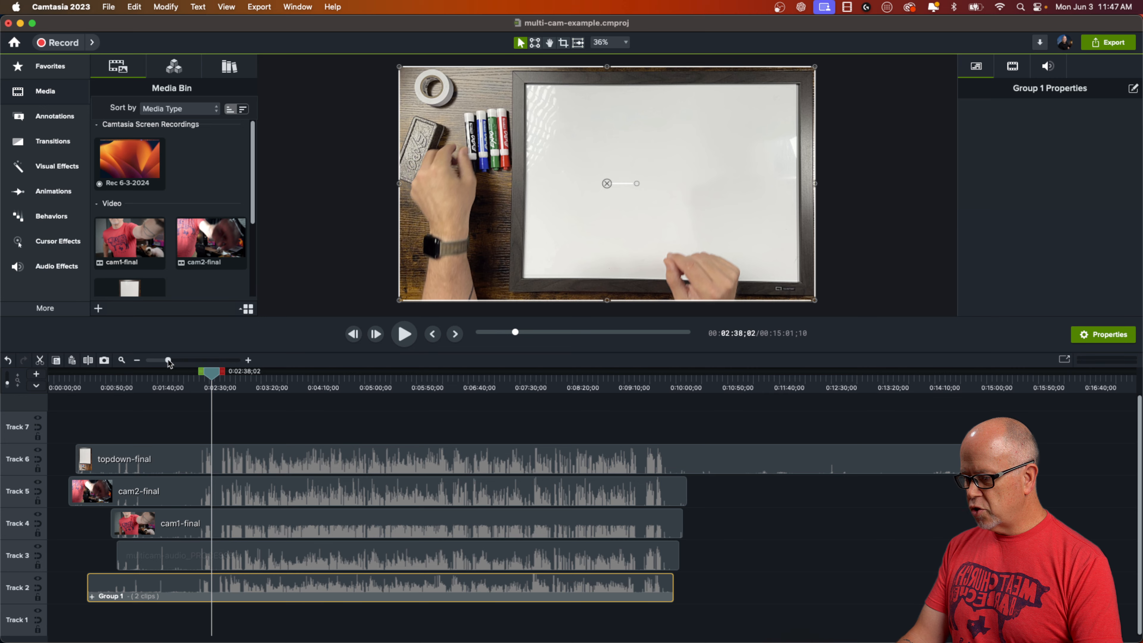
drag(168, 362, 200, 381)
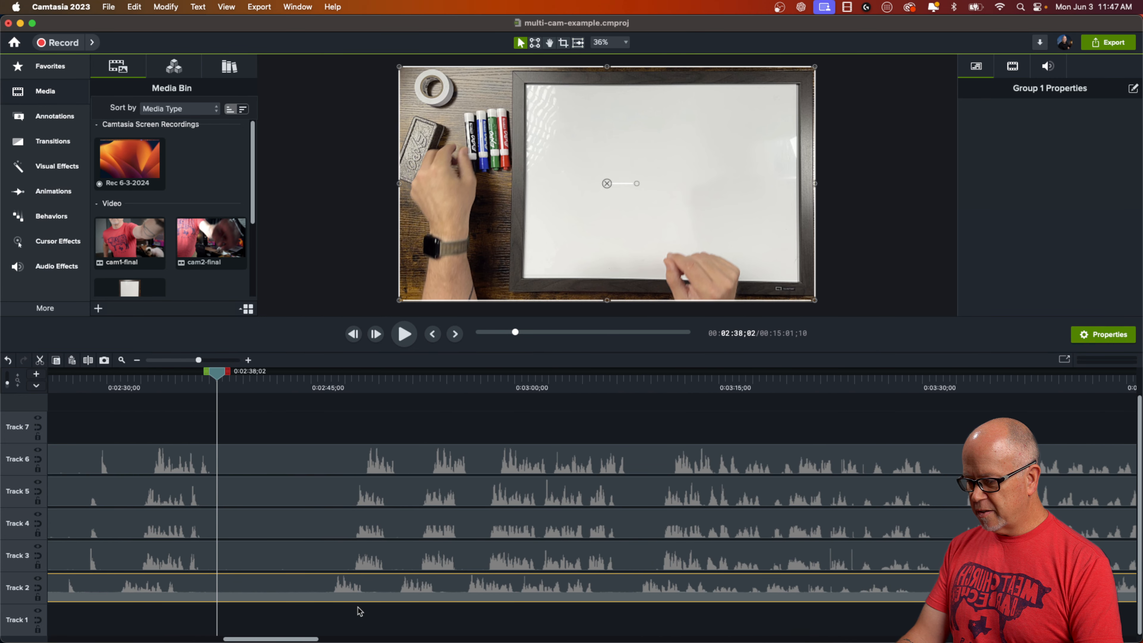
click(335, 560)
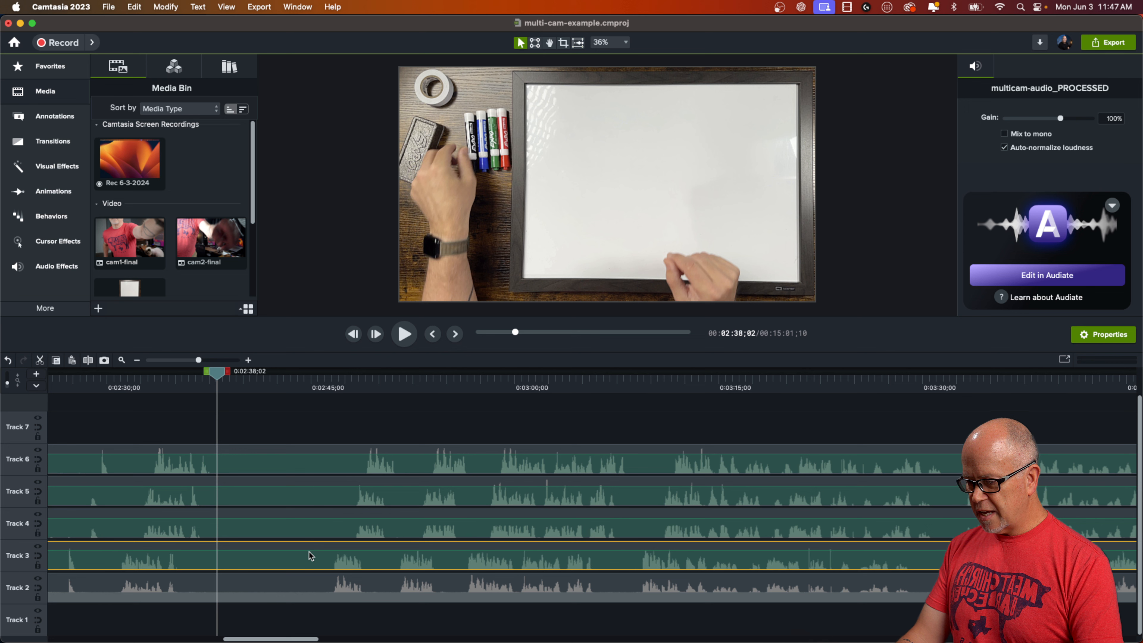
drag(313, 536, 283, 472)
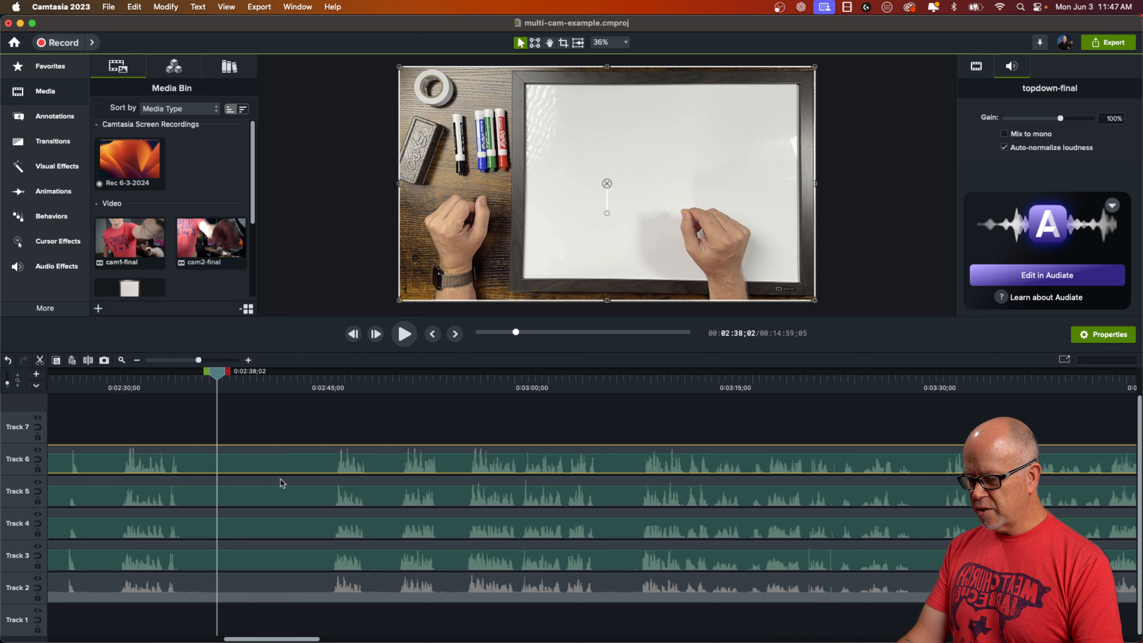
- Play the timeline from 0:02:46;09 to check how well the clips are in sync
click(328, 383)
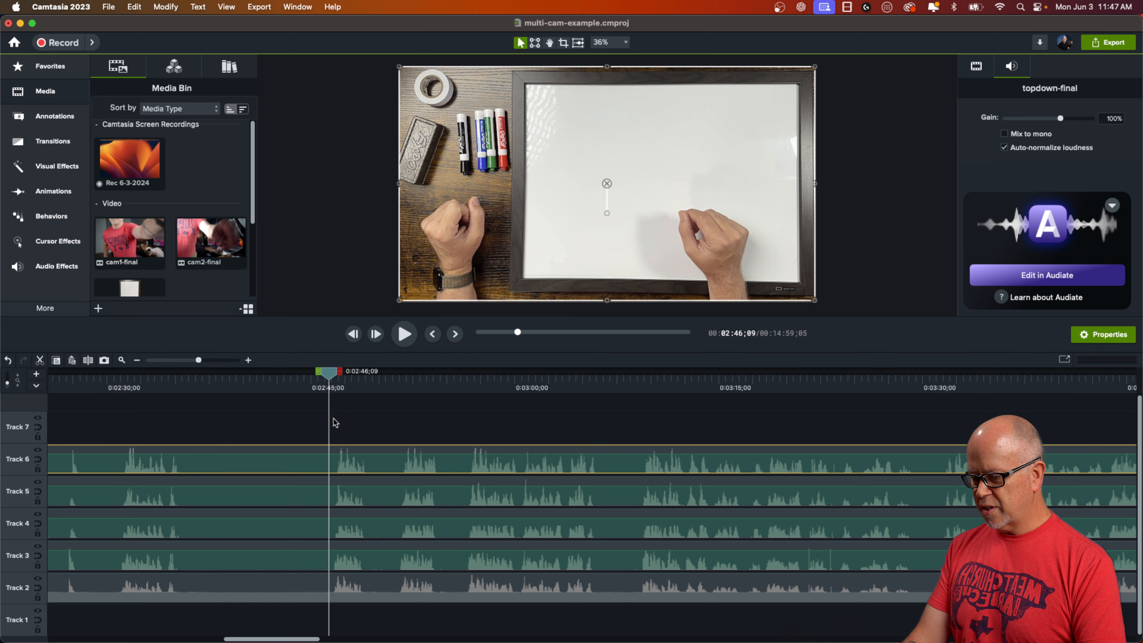
key(space)
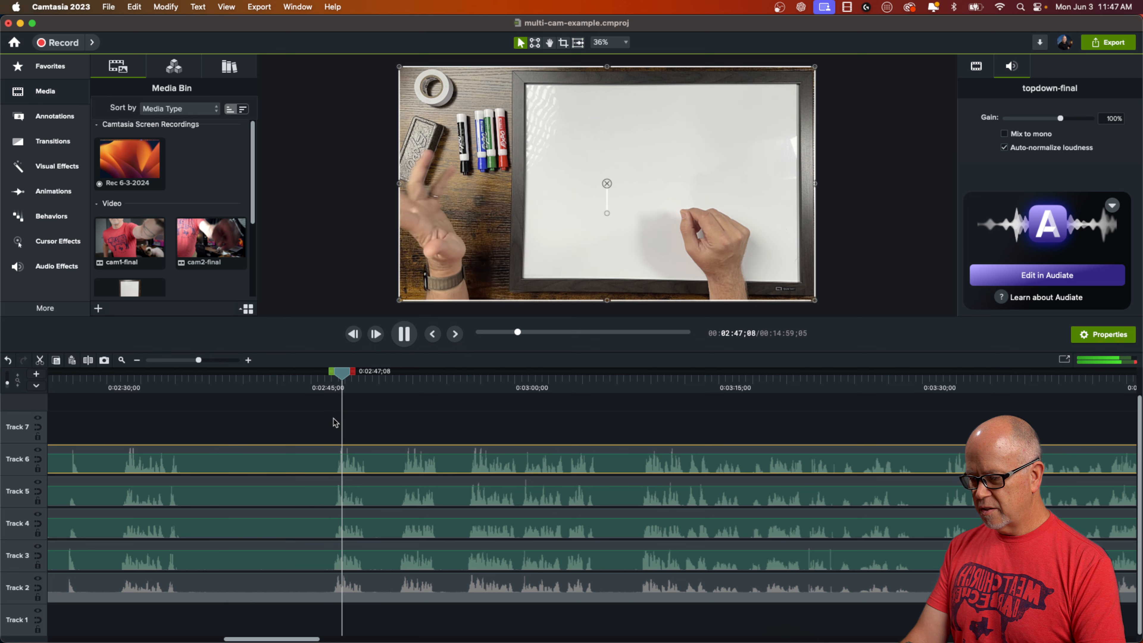
key(space)
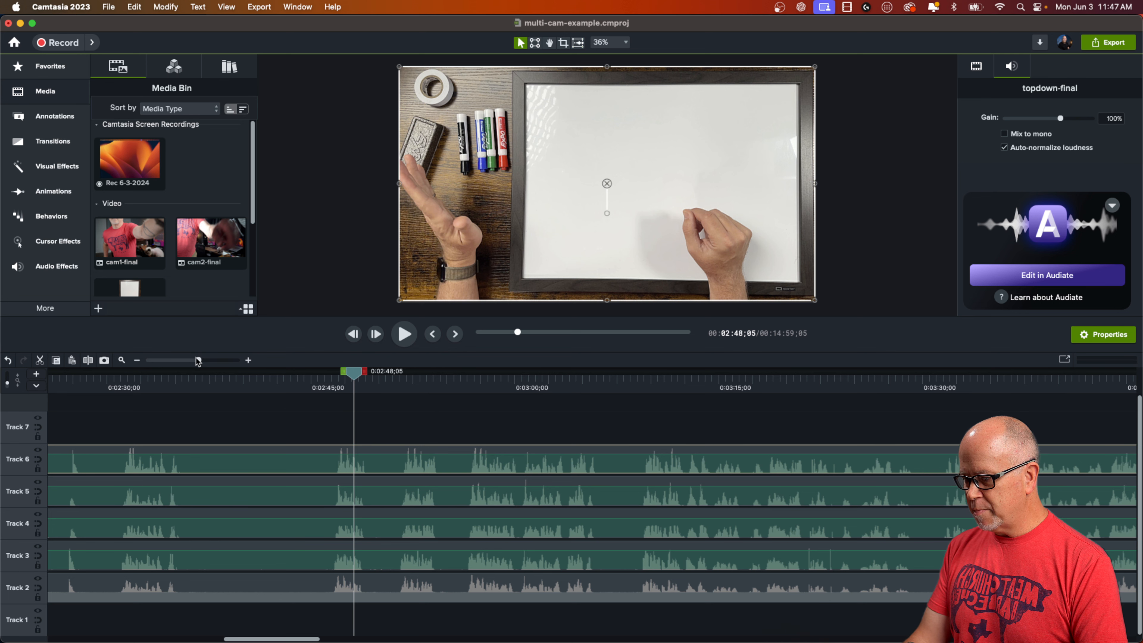
- Fine-tune cam1-final, cam2-final and Group 1 so their waveforms line up with multicam-audio_PROCESSED just before 0:02:47
drag(199, 360, 227, 369)
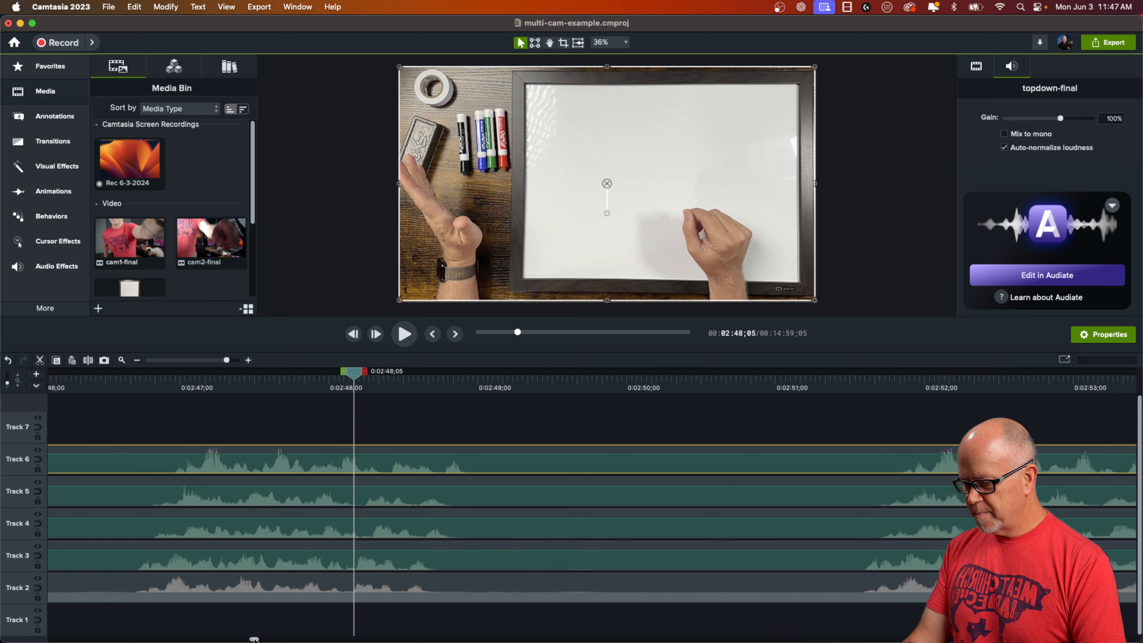
drag(253, 639, 252, 638)
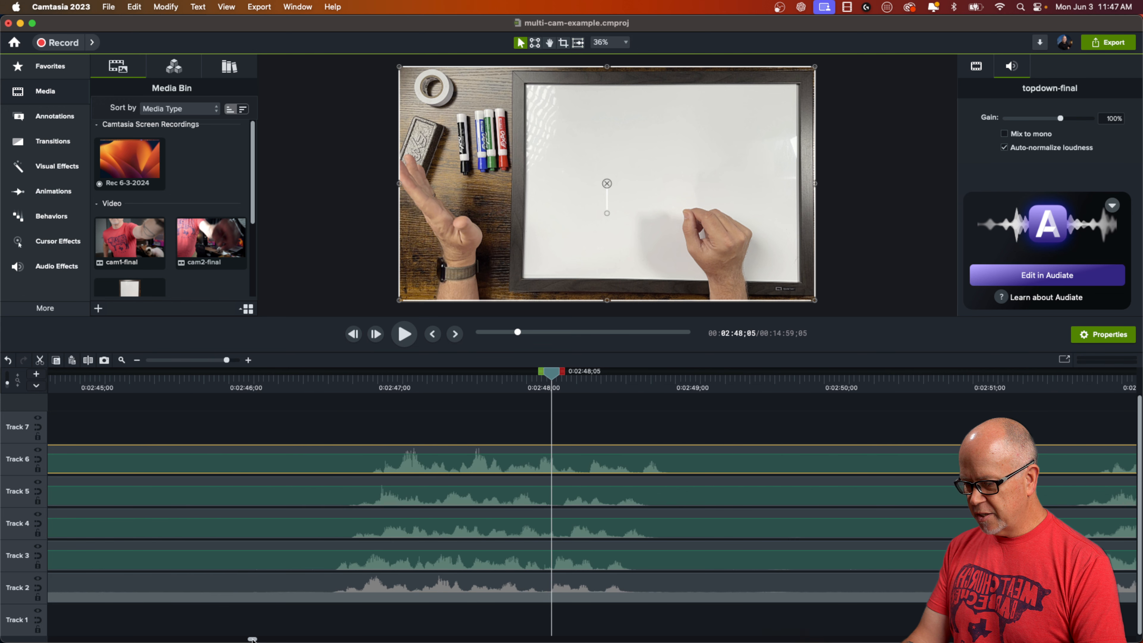
click(334, 388)
drag(316, 531, 301, 503)
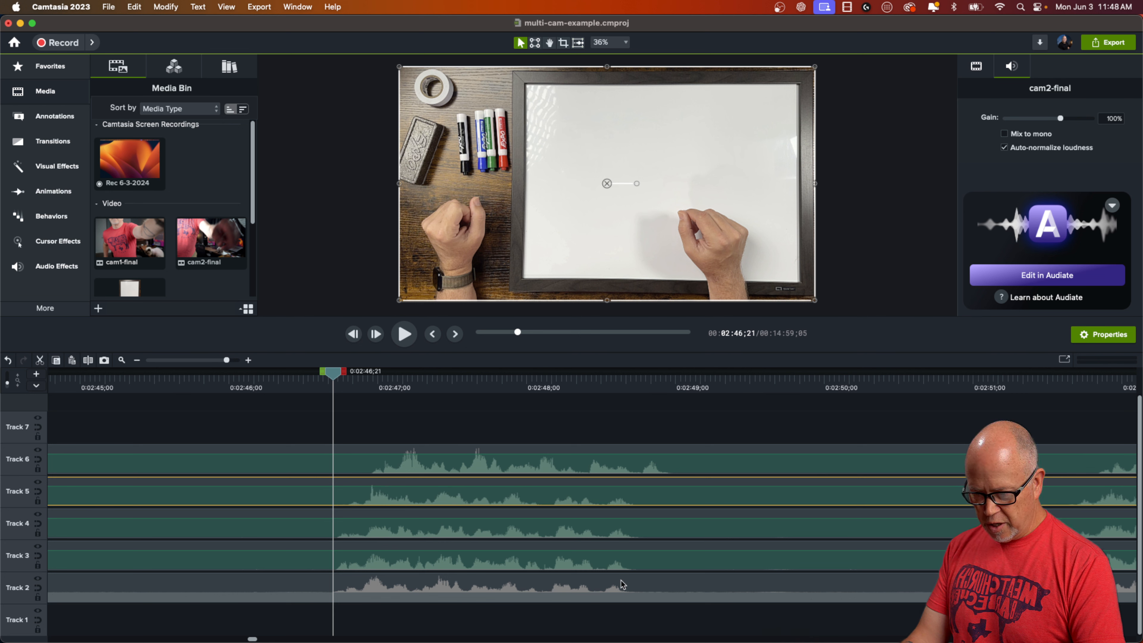
drag(311, 584, 318, 584)
click(302, 536)
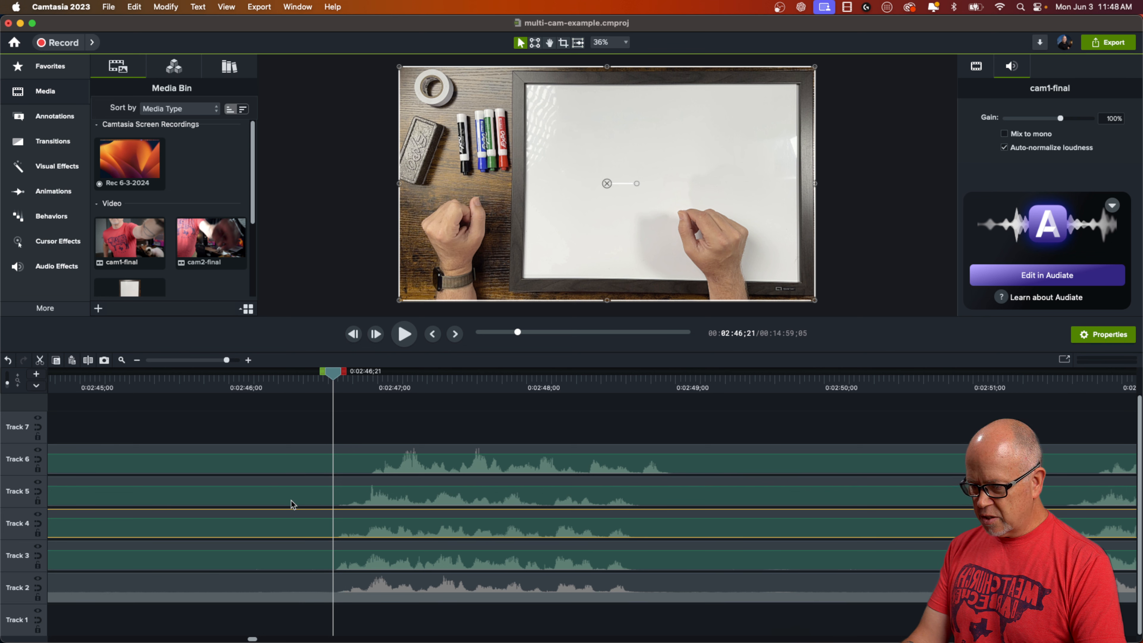
- Nudge cam2-final and shift topdown-final earlier to match the waveforms on the lower tracks, and play back the aligned section
drag(292, 504, 289, 505)
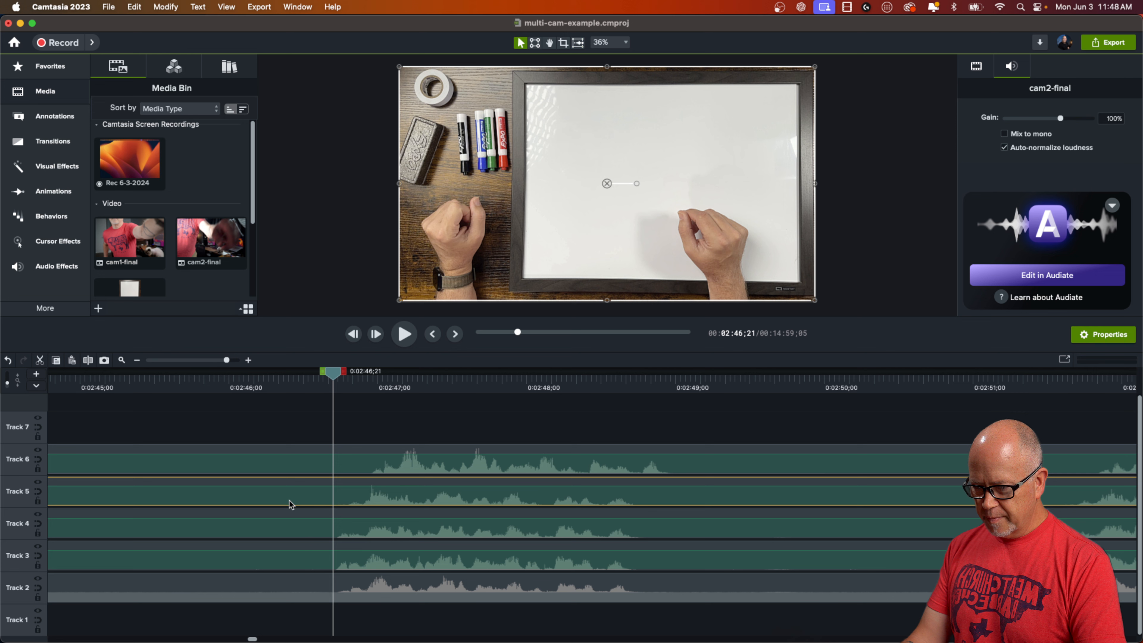
drag(301, 469, 268, 470)
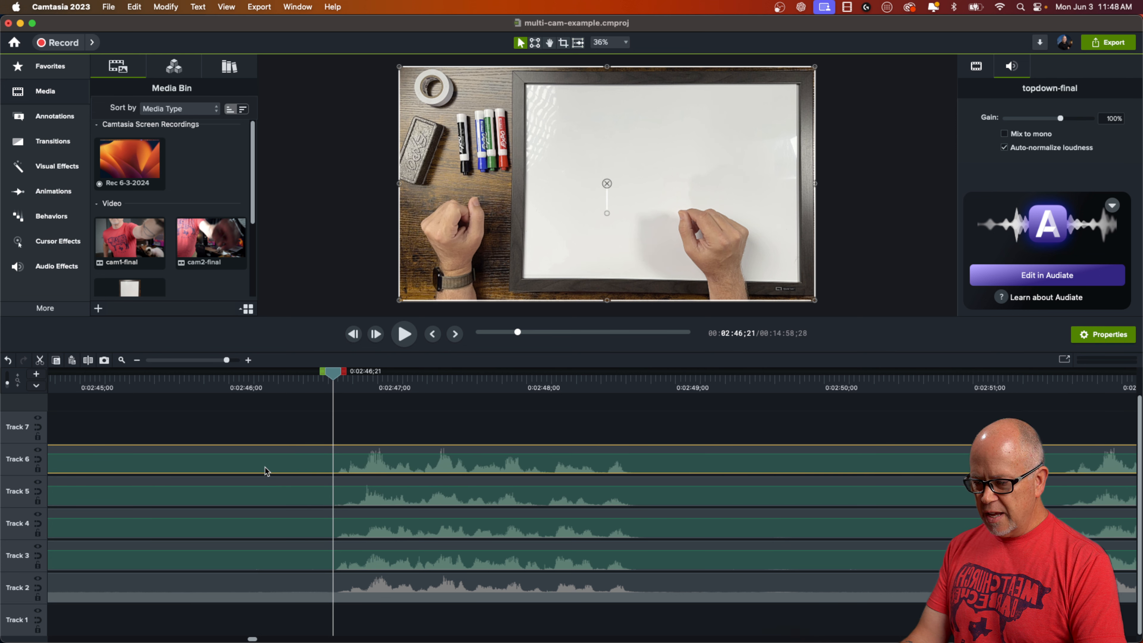
click(271, 502)
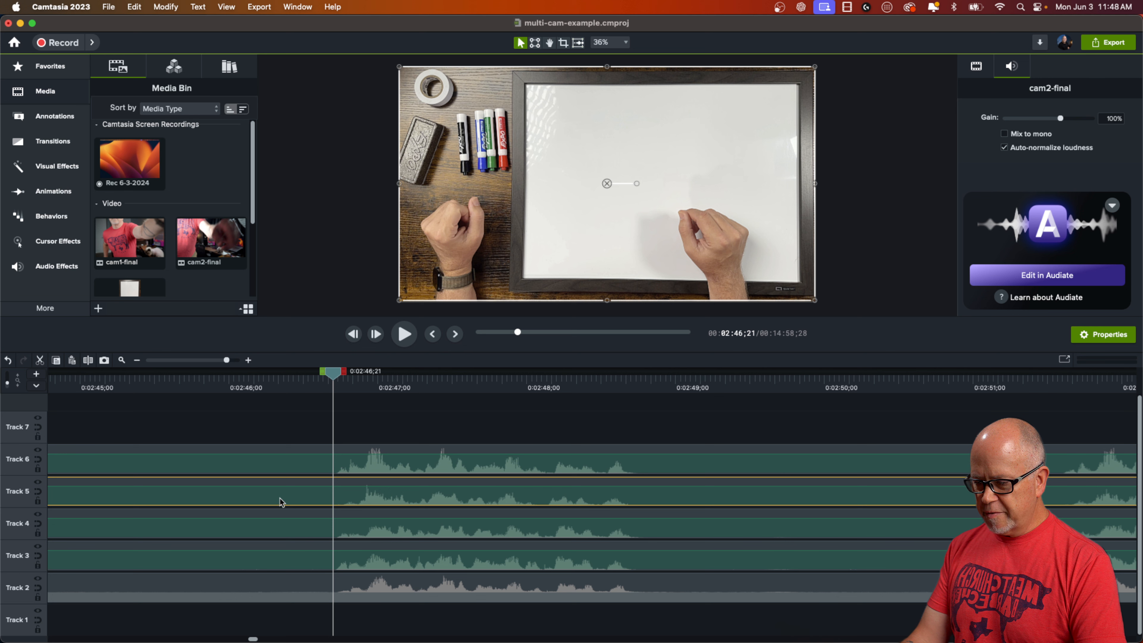
drag(280, 502, 283, 504)
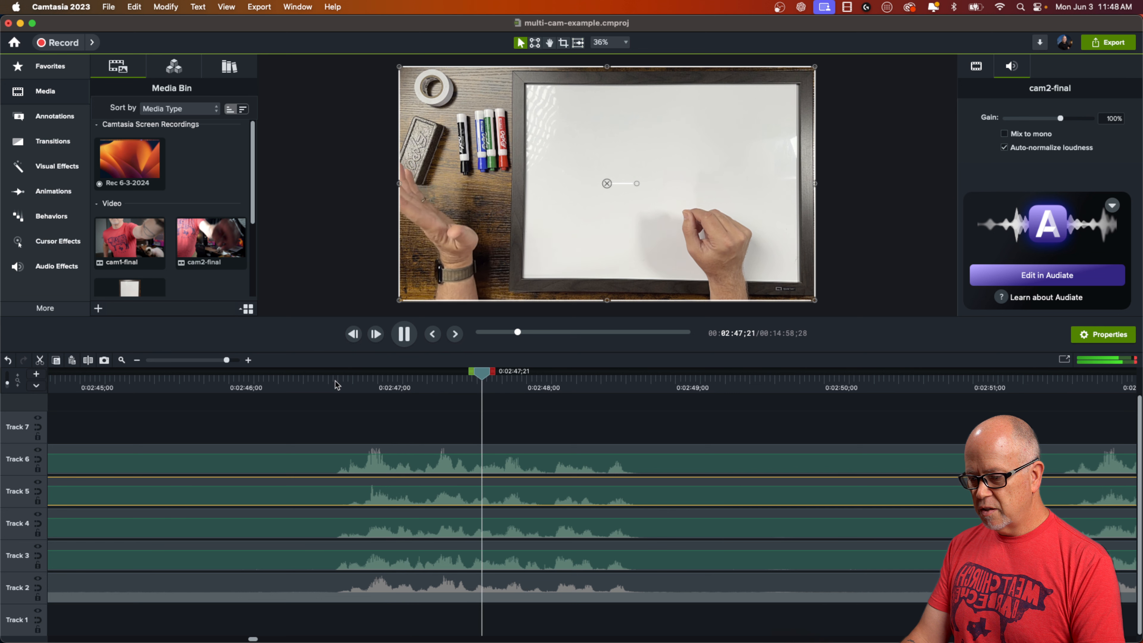
key(space)
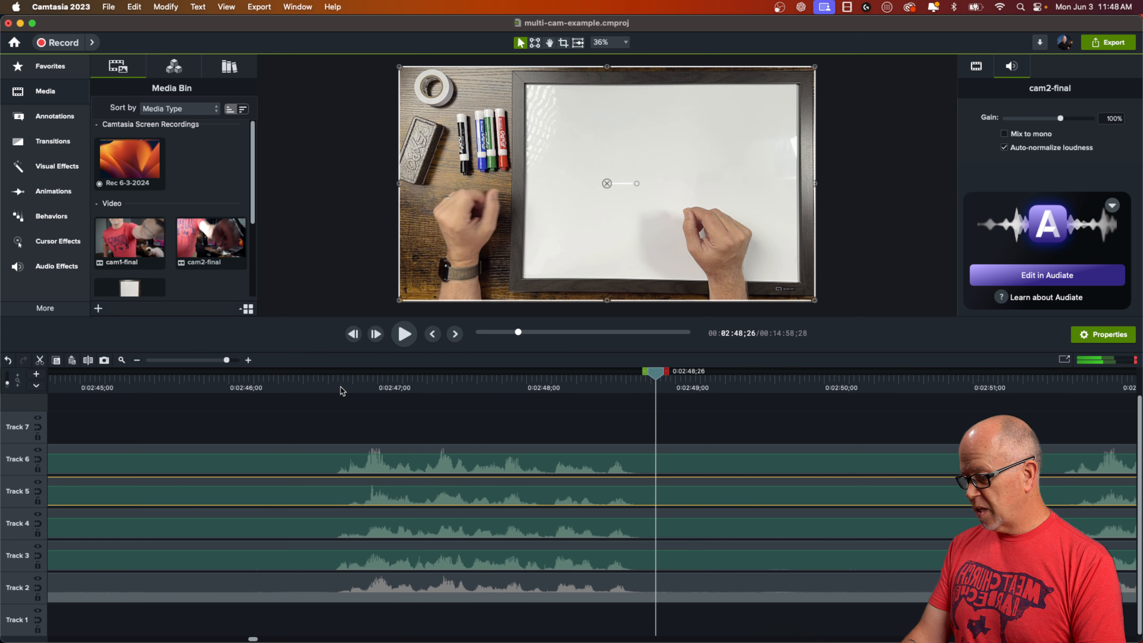
click(330, 387)
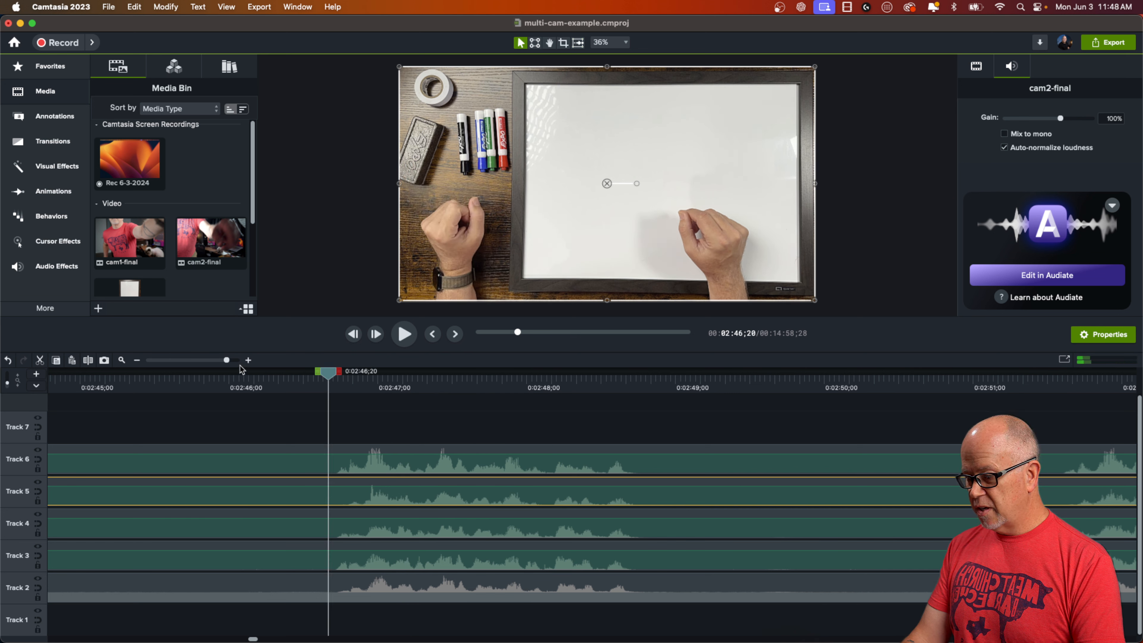
- Trim the excess end of topdown-final on Track 6 back to about where cam2-final ends
drag(226, 360, 172, 368)
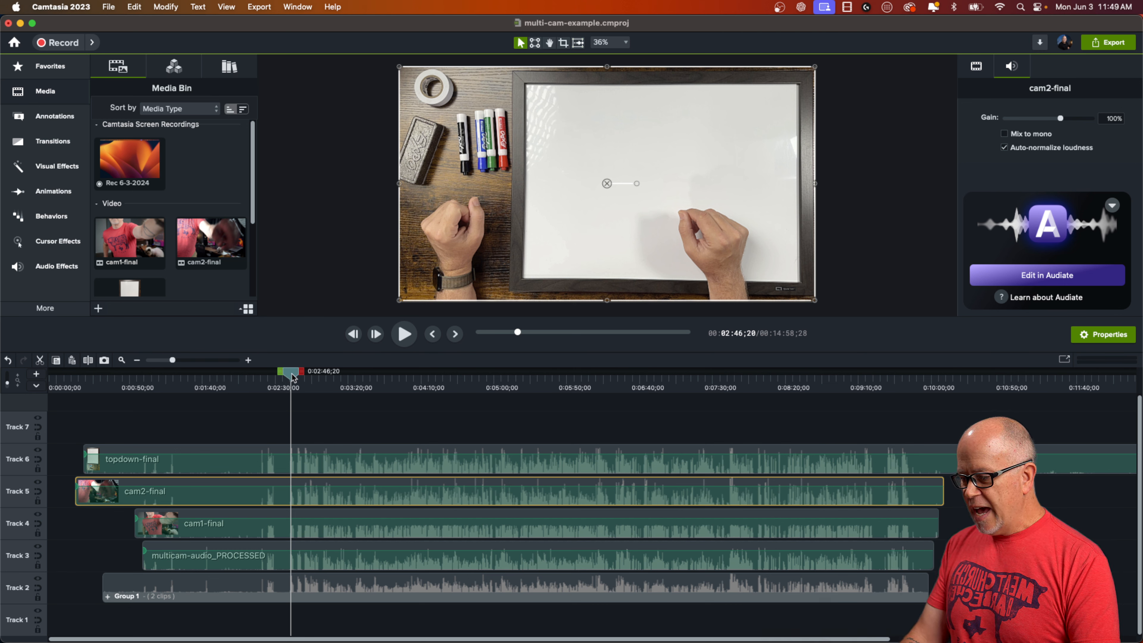
drag(291, 377, 284, 379)
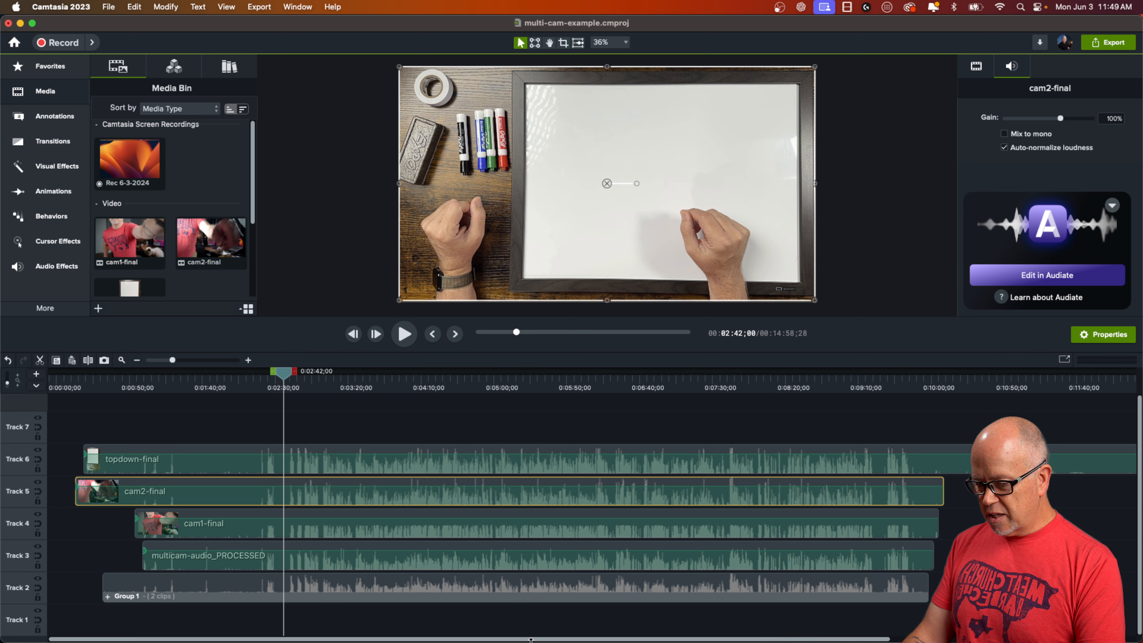
drag(531, 639, 575, 640)
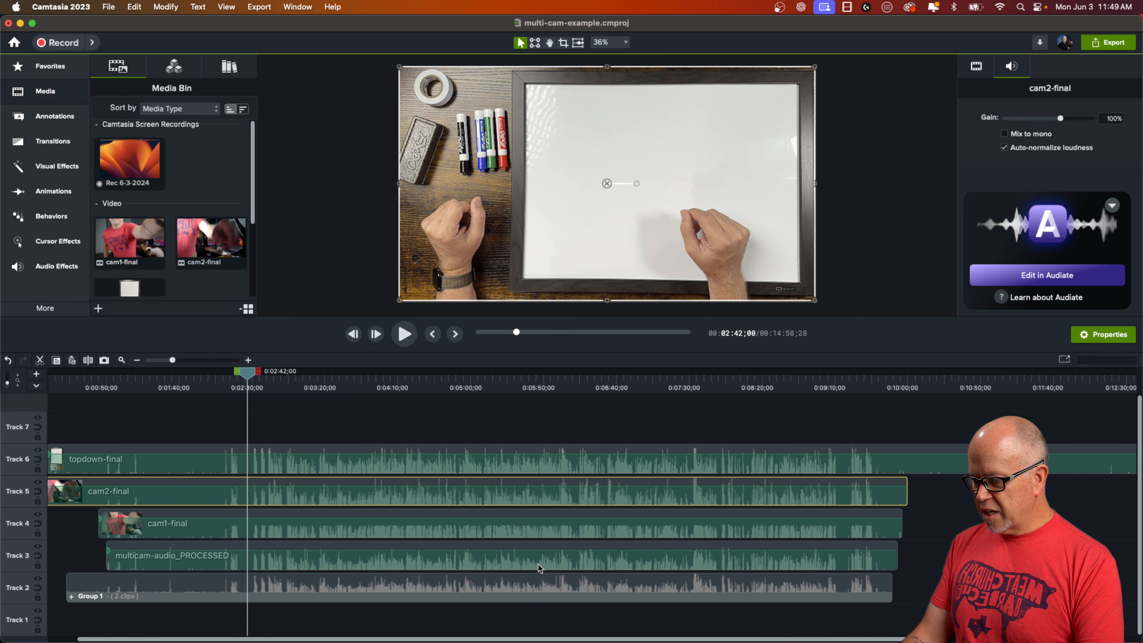
click(208, 465)
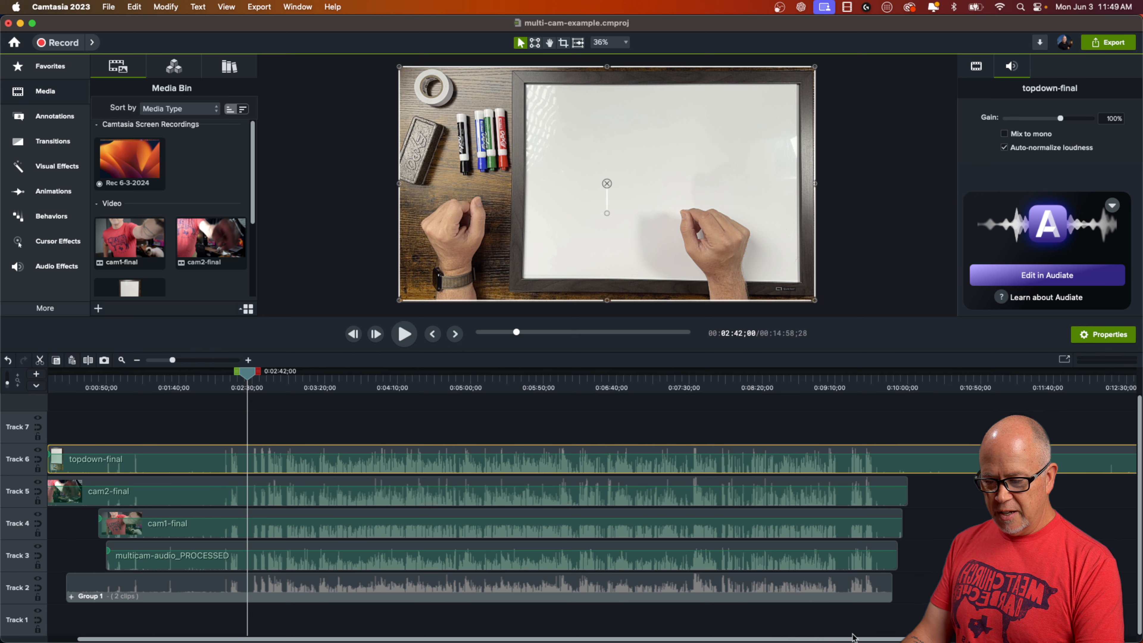
scroll(910, 628, right, 5)
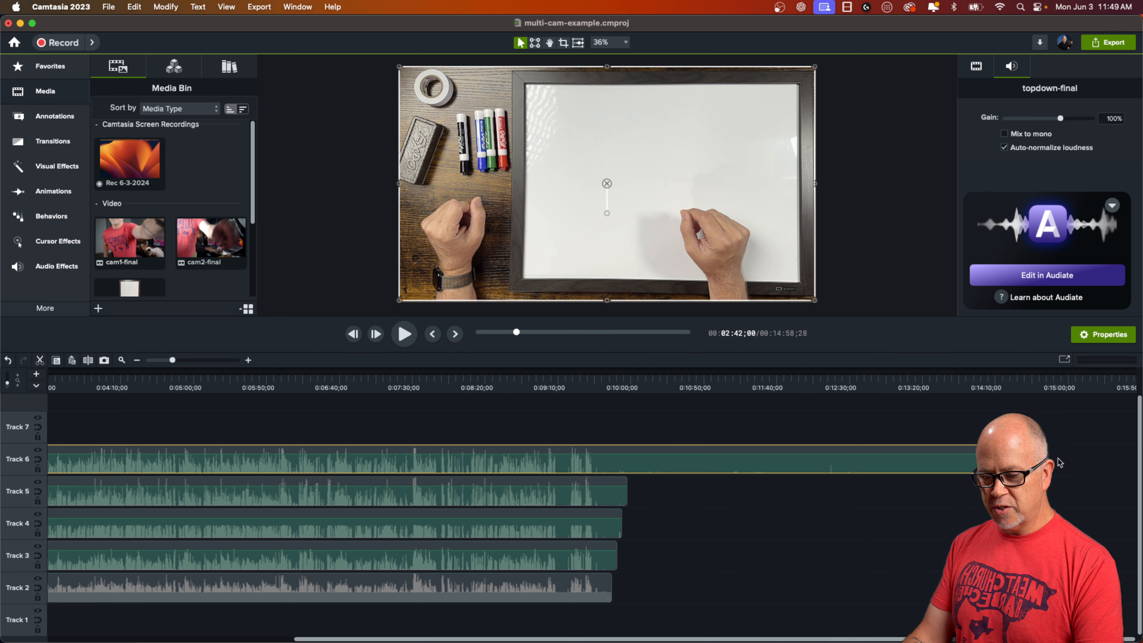
drag(1041, 489, 625, 487)
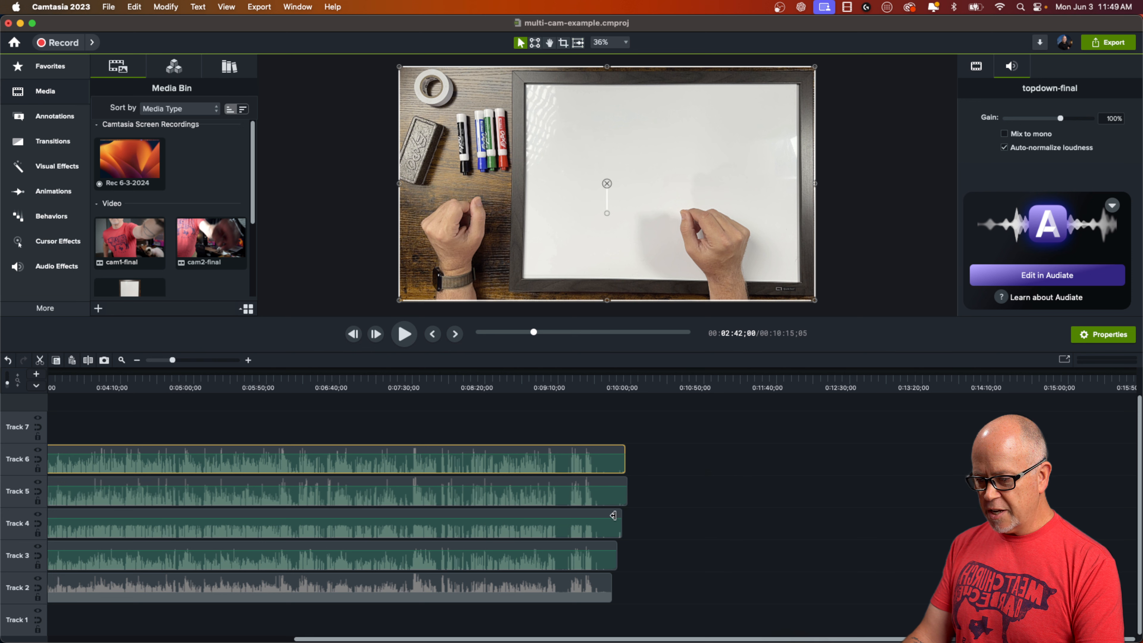
- Play the timeline from 0:02:30;04 to listen for where the usable content starts
drag(379, 639, 108, 639)
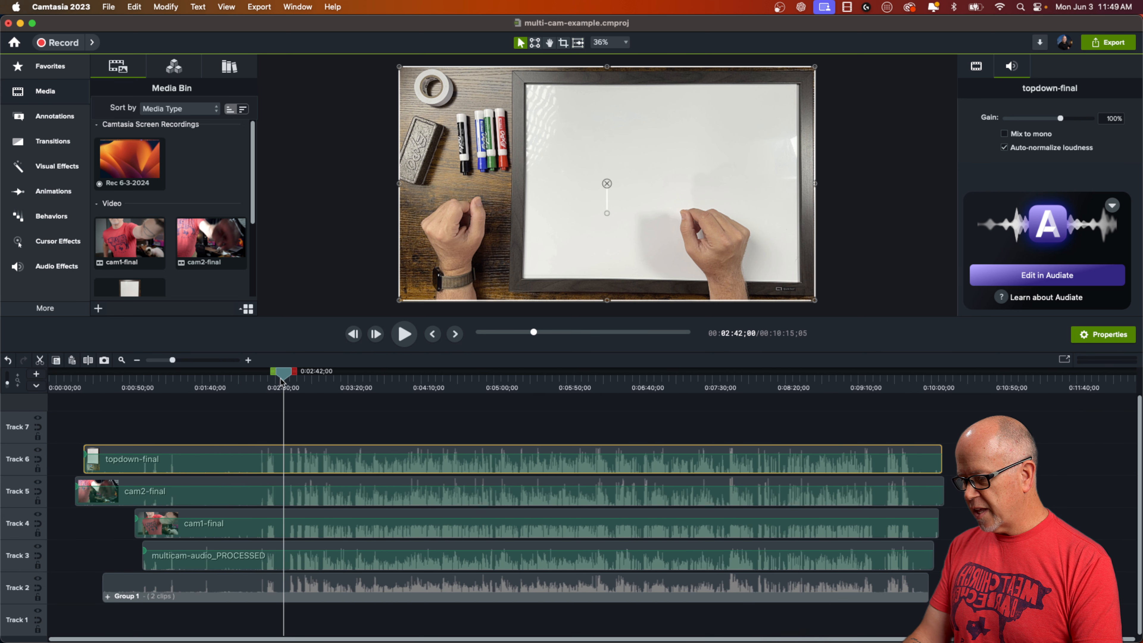
mouse_move(284, 376)
mouse_down()
mouse_move(255, 383)
mouse_move(267, 382)
mouse_up()
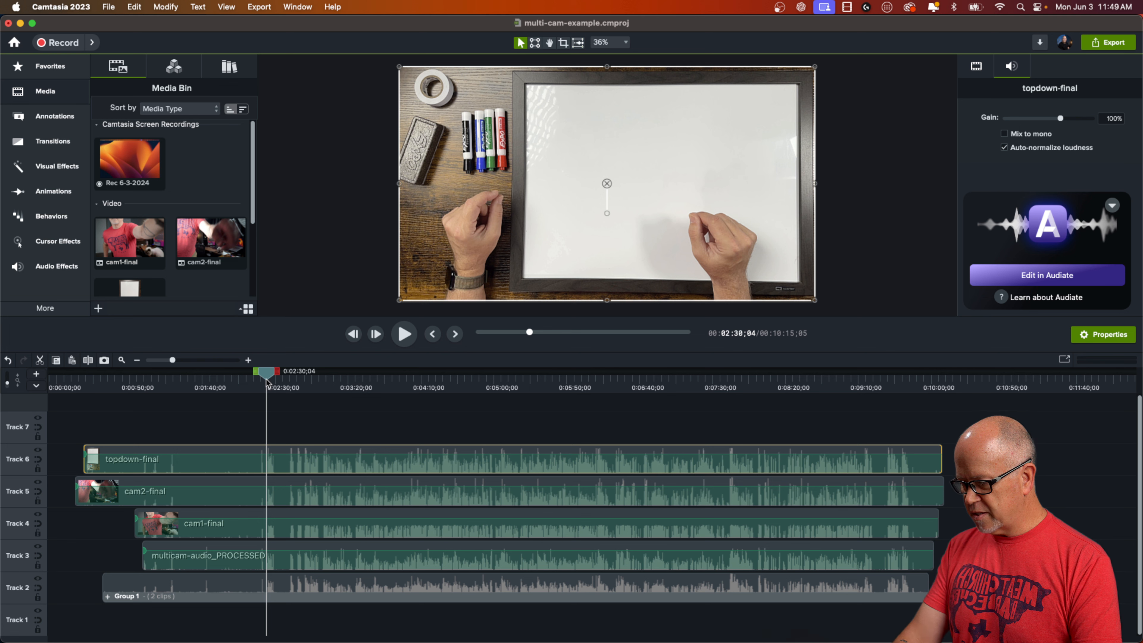
key(space)
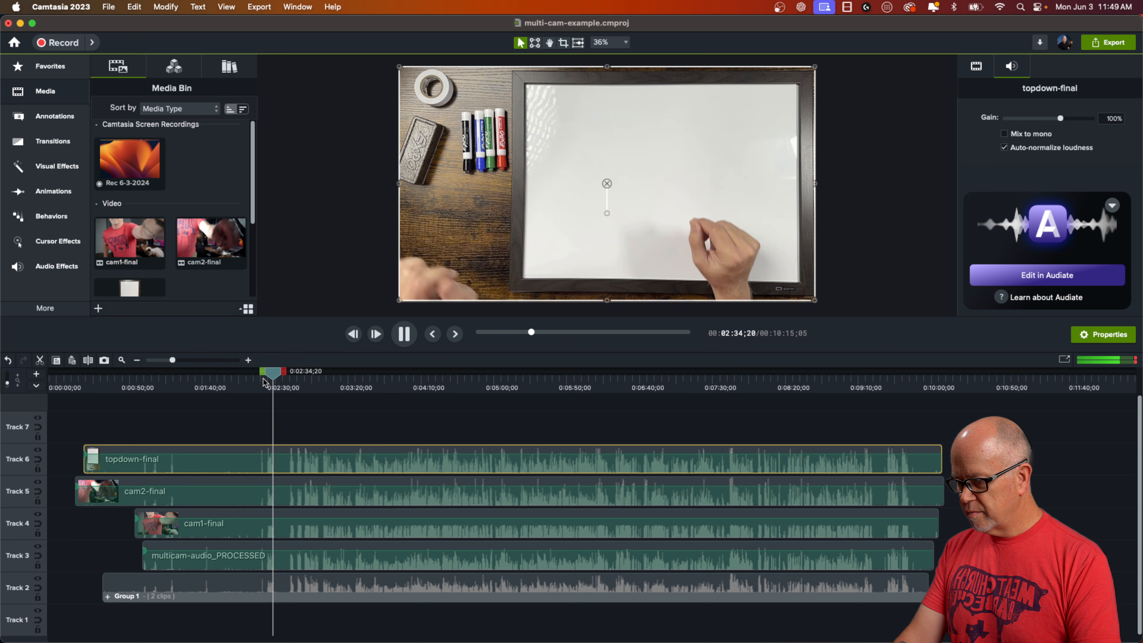
key(space)
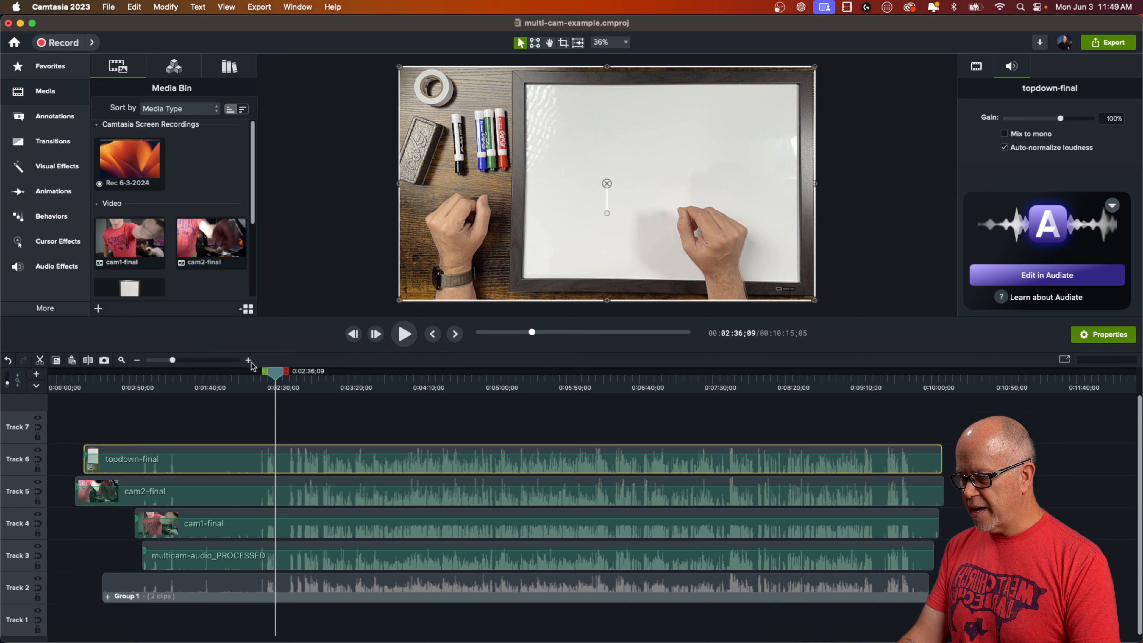
- Split all clips on Tracks 2 to 6 at 0:02:45;26
drag(173, 360, 189, 373)
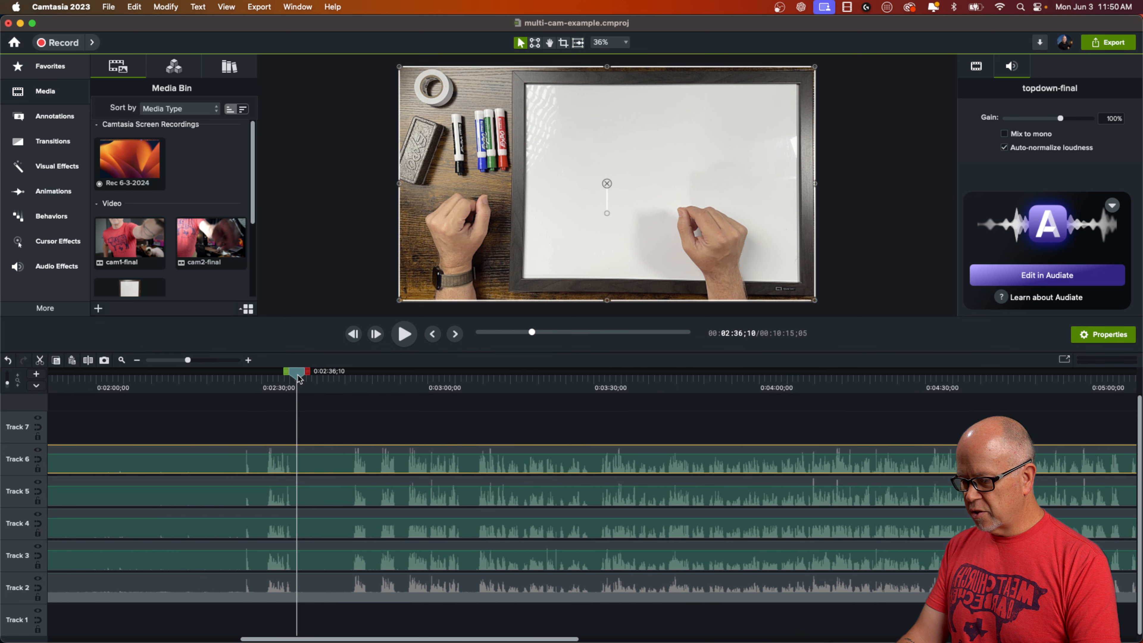
drag(299, 380, 351, 391)
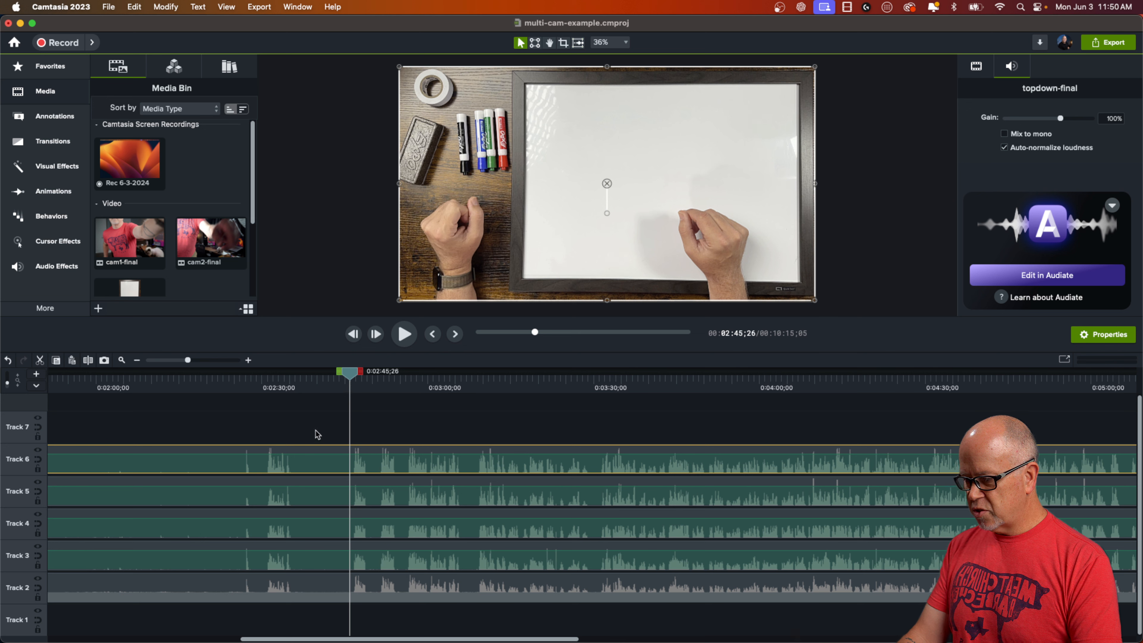
drag(313, 430, 237, 596)
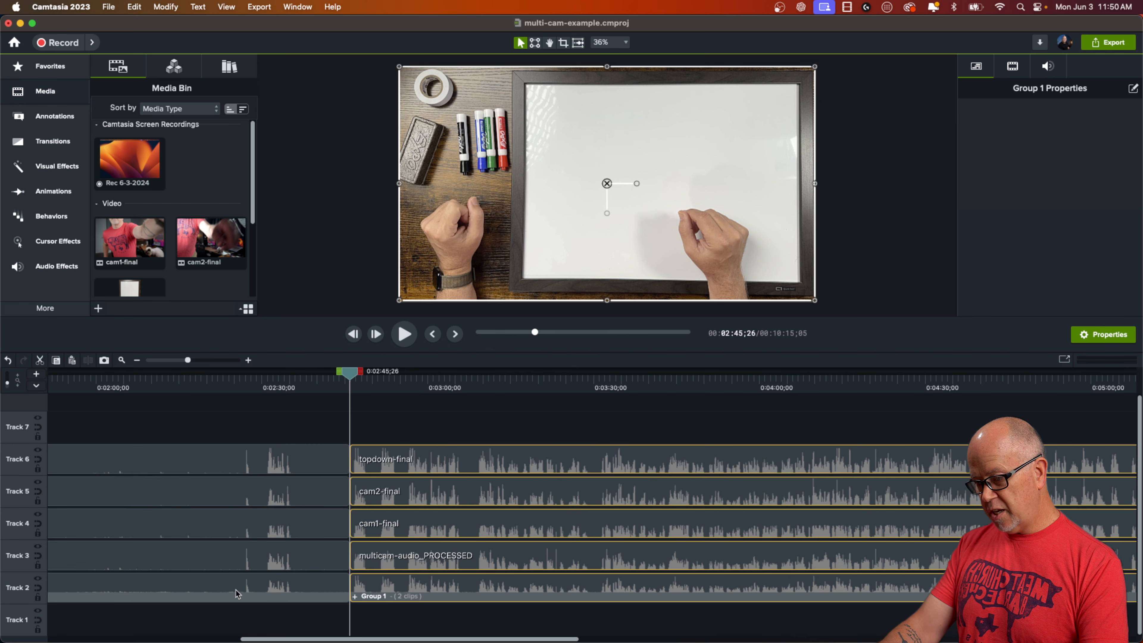
key(s)
- Delete the clip portions before the split on Tracks 2 to 6
drag(254, 433, 203, 589)
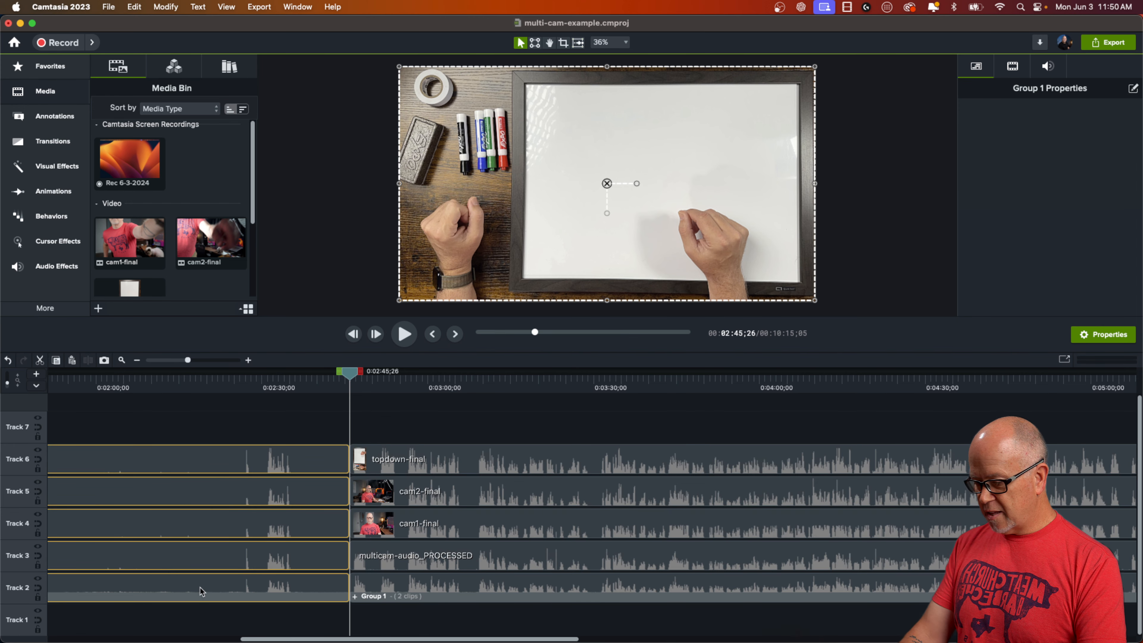
key(Delete)
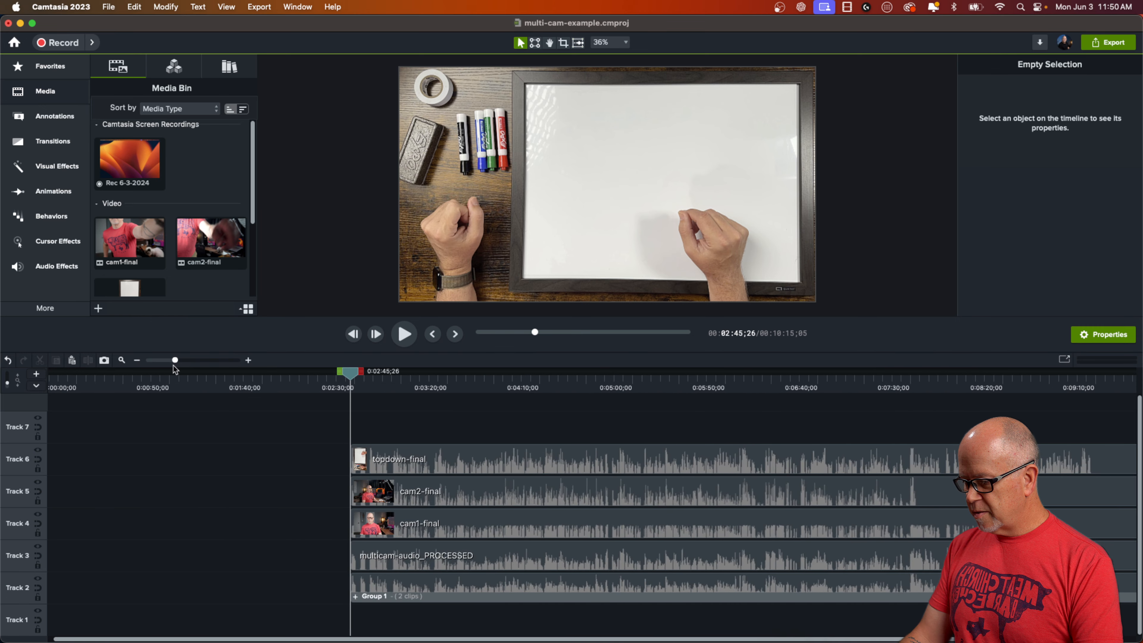
drag(187, 360, 173, 360)
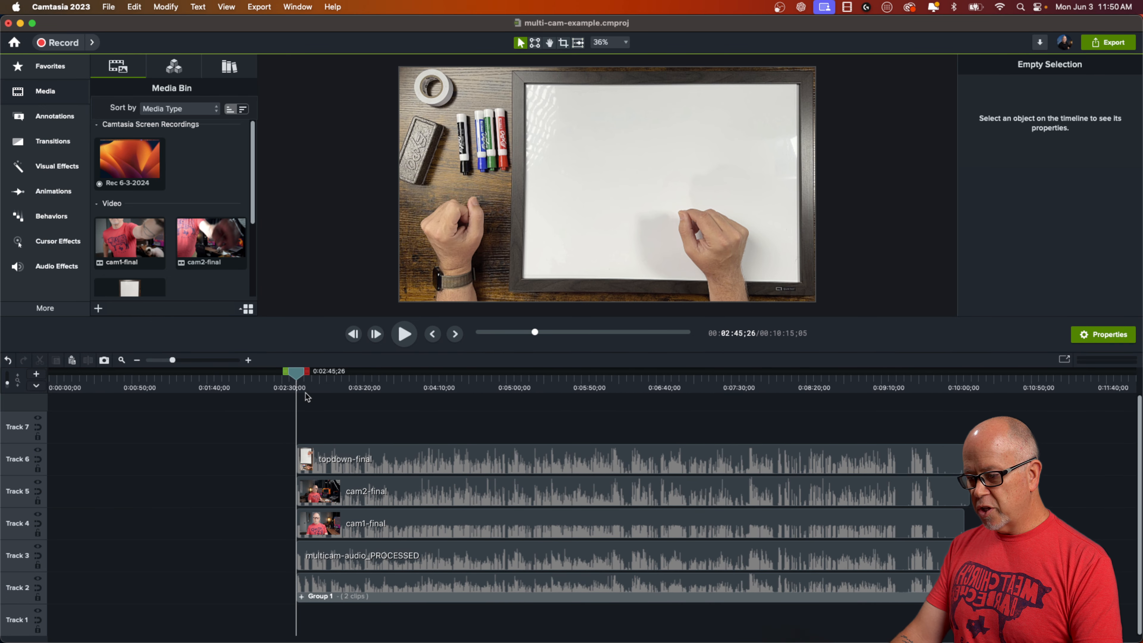
- Shift the clips on Tracks 2 to 6 together to the start of the timeline, closing the gap before them
drag(297, 376, 28, 385)
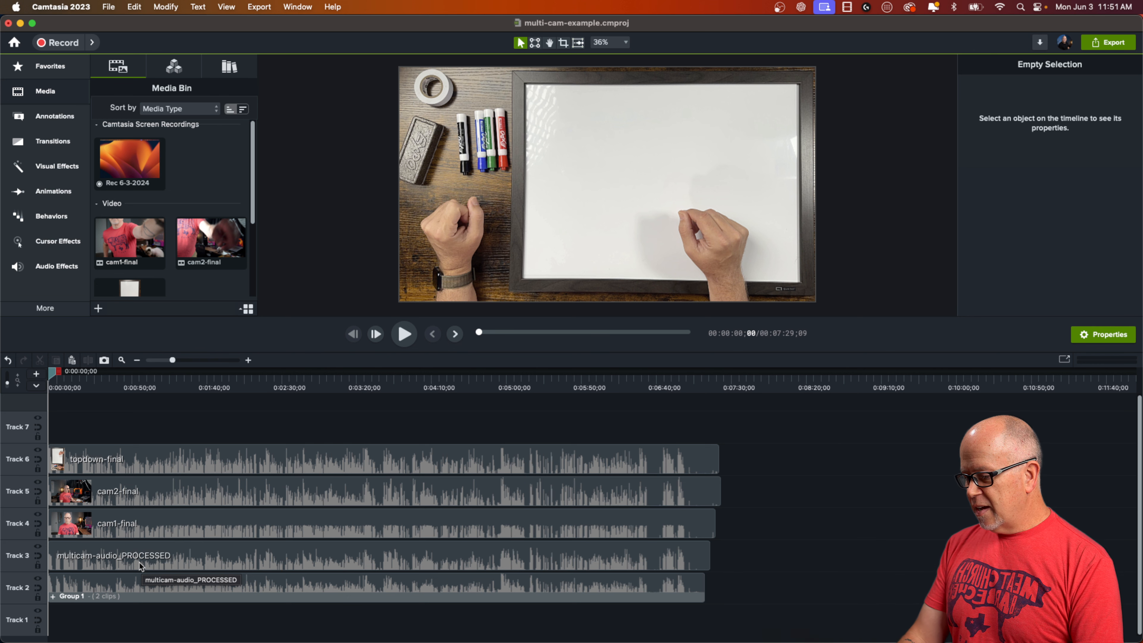
click(152, 526)
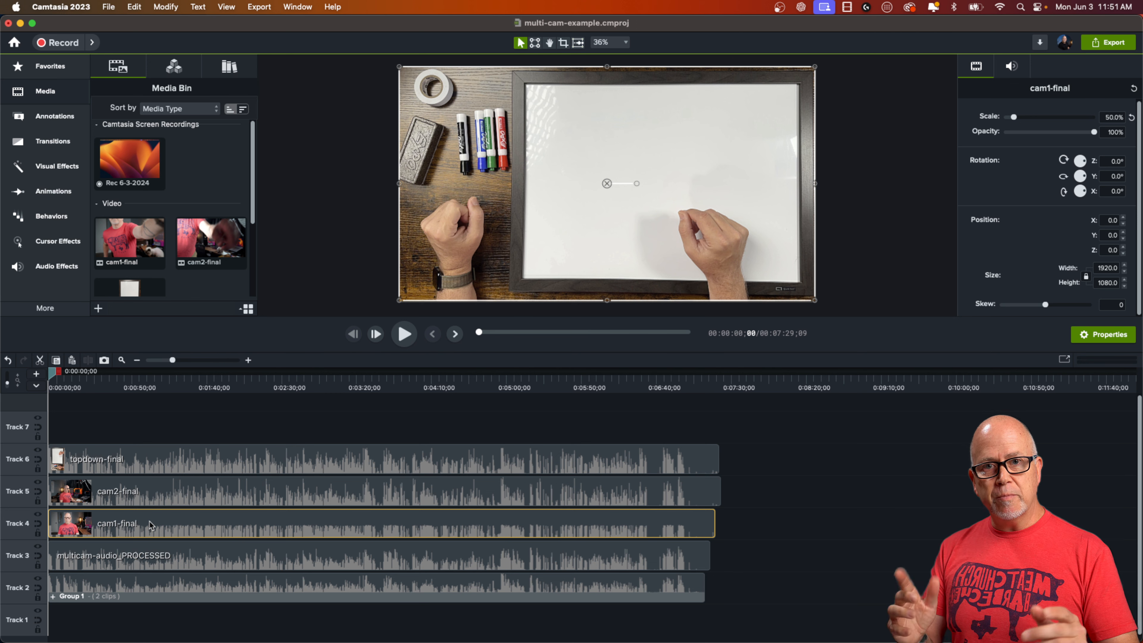
click(158, 496)
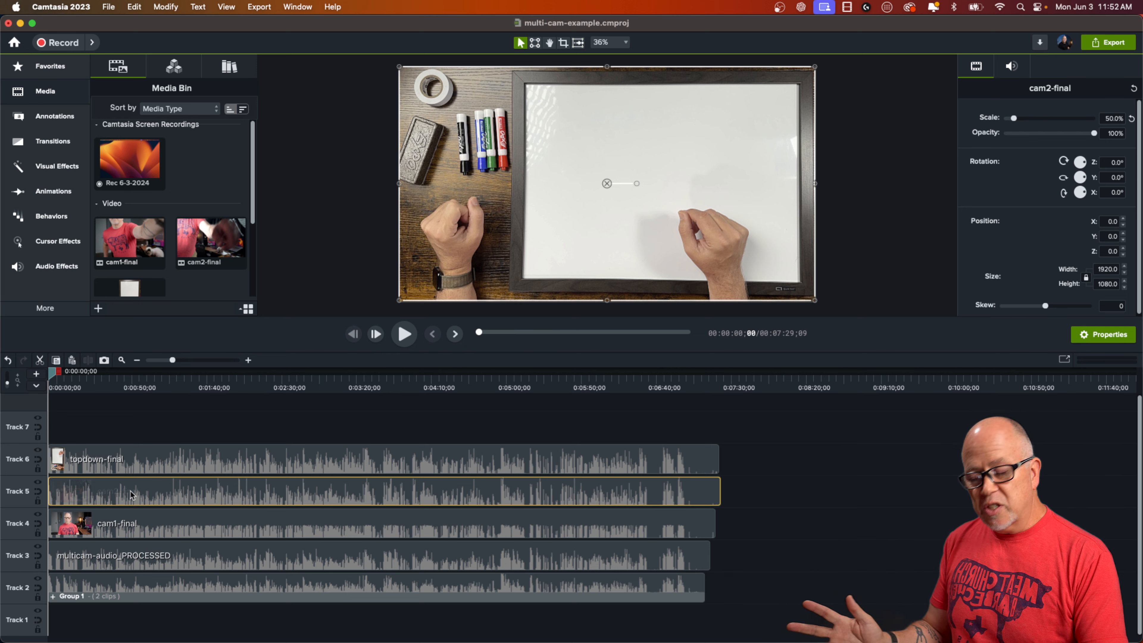
click(128, 524)
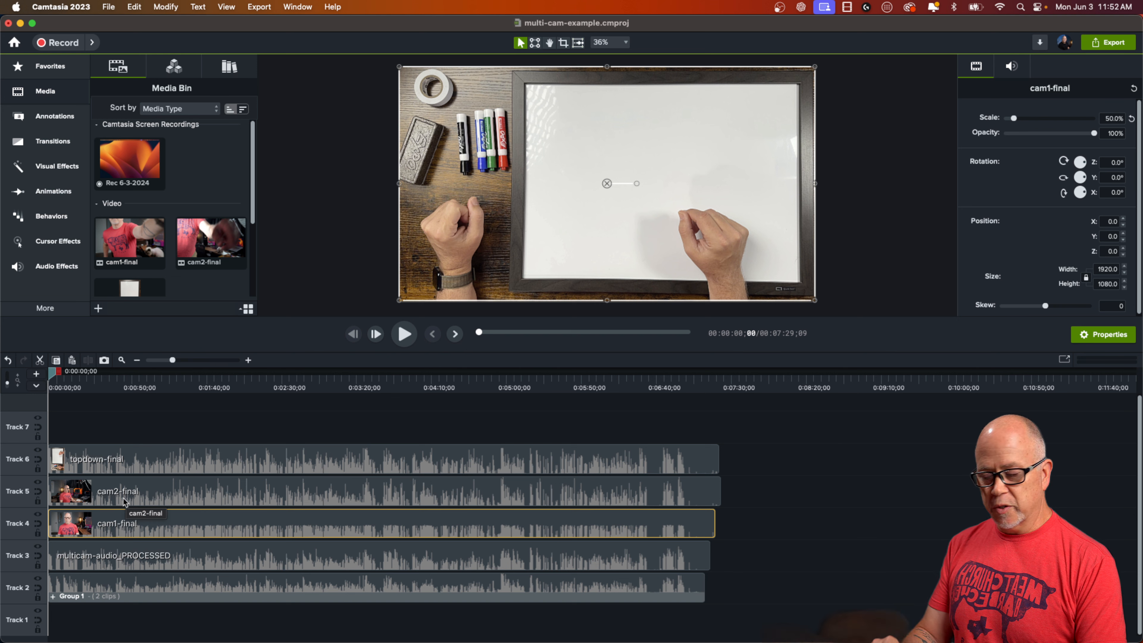
click(144, 491)
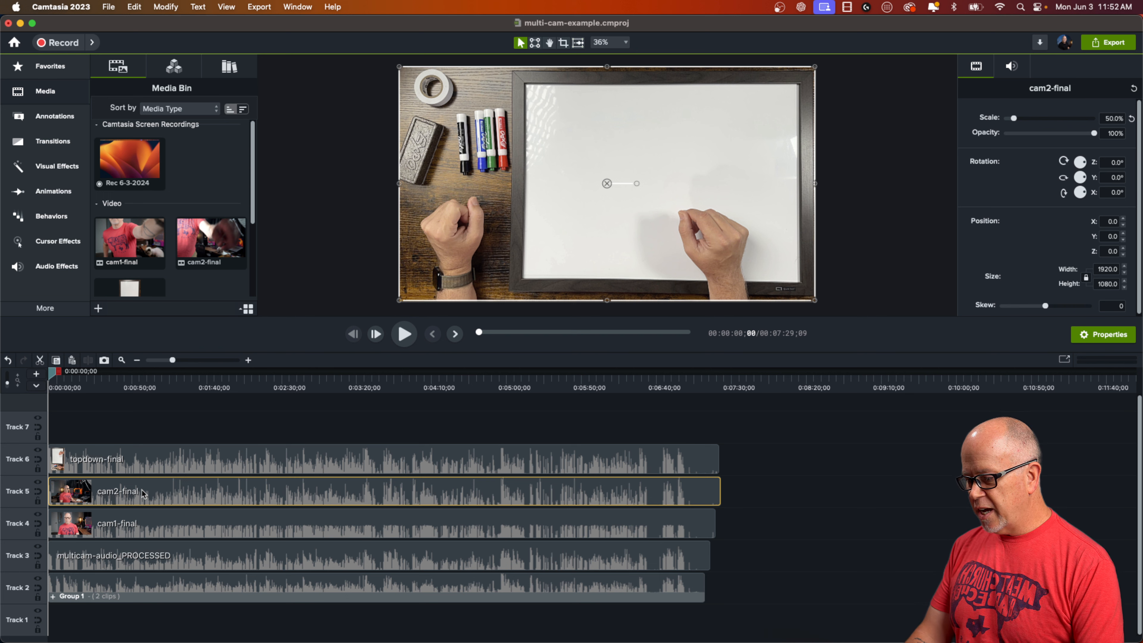
click(148, 459)
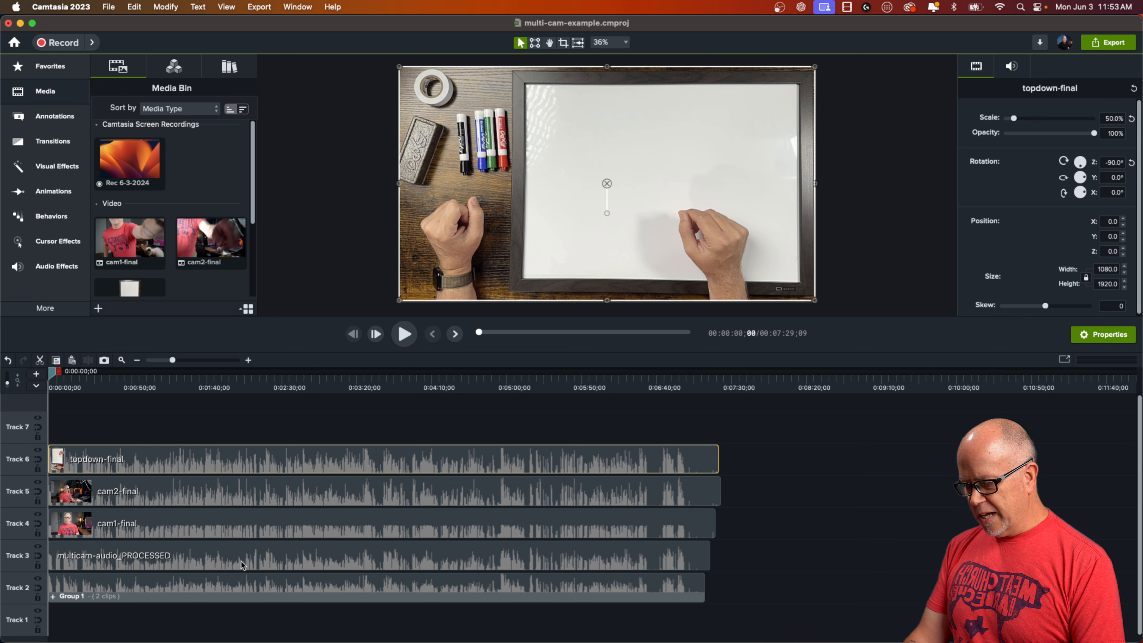
click(208, 430)
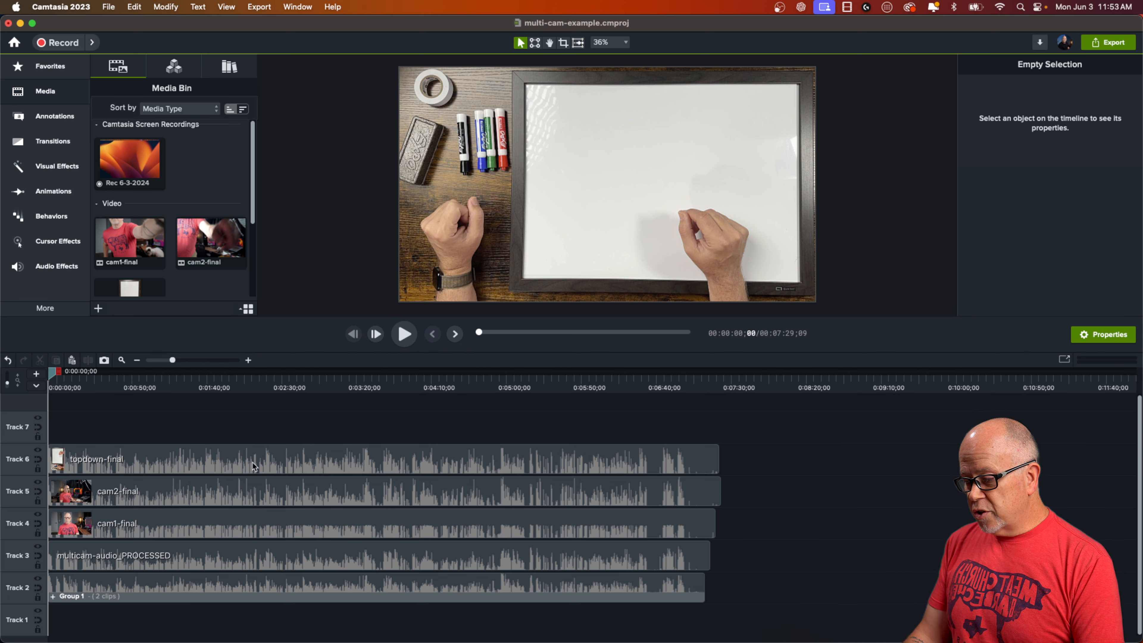
- Scale topdown-final down to about 21% in the upper-right corner of the canvas
click(156, 464)
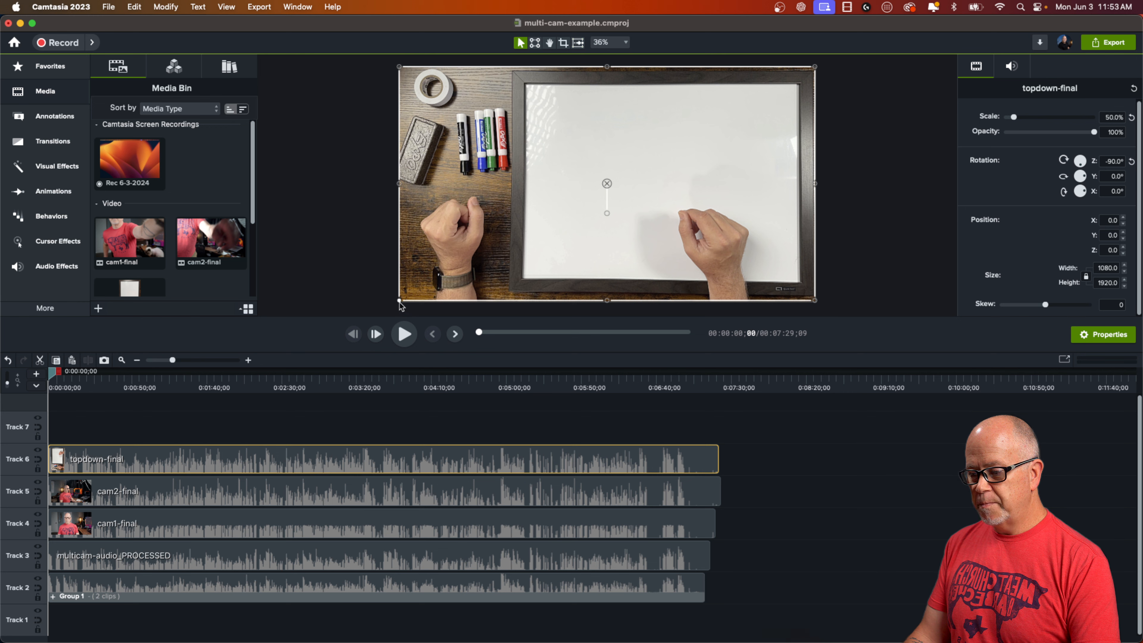
drag(402, 305, 656, 171)
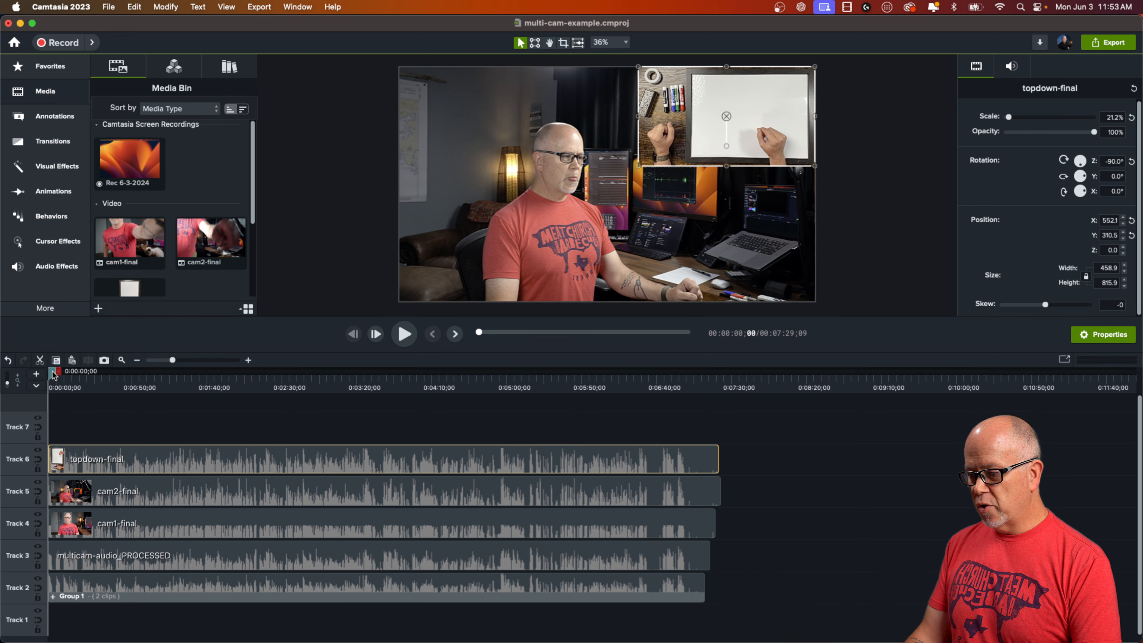
drag(53, 375, 48, 422)
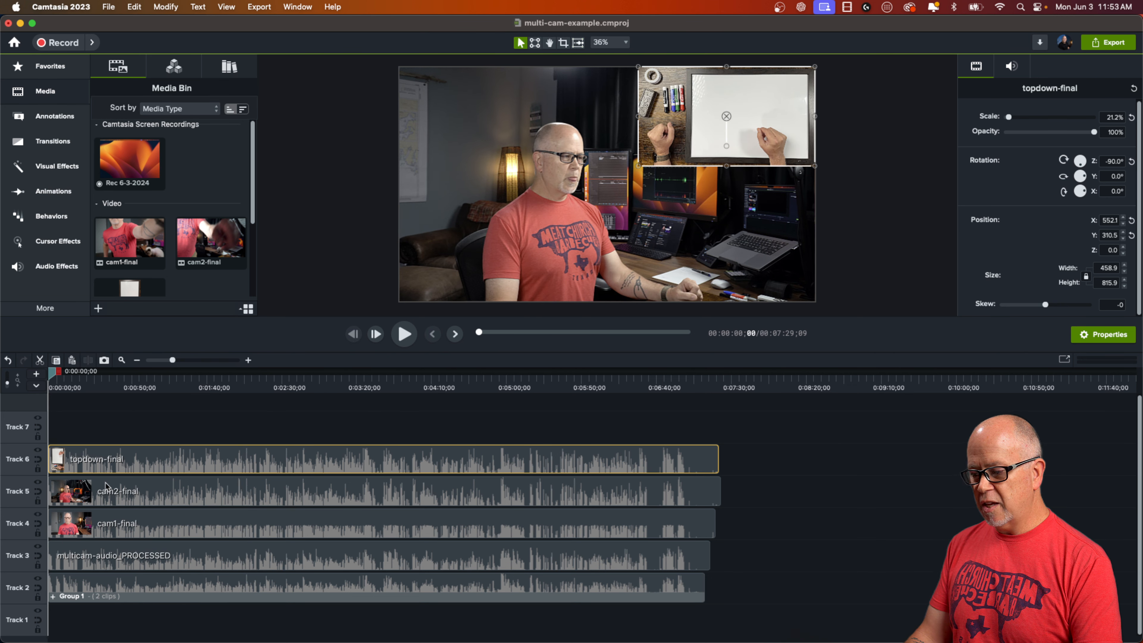
- Hide Track 6 to view cam2-final at 0:01:04;20, and show the track again
click(38, 451)
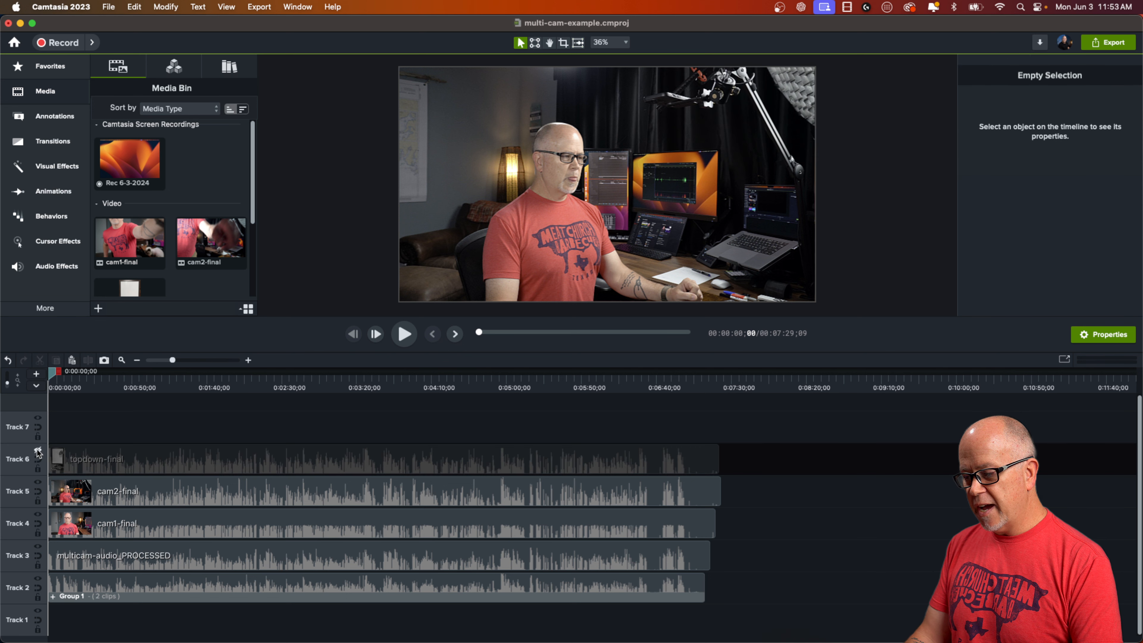
click(145, 389)
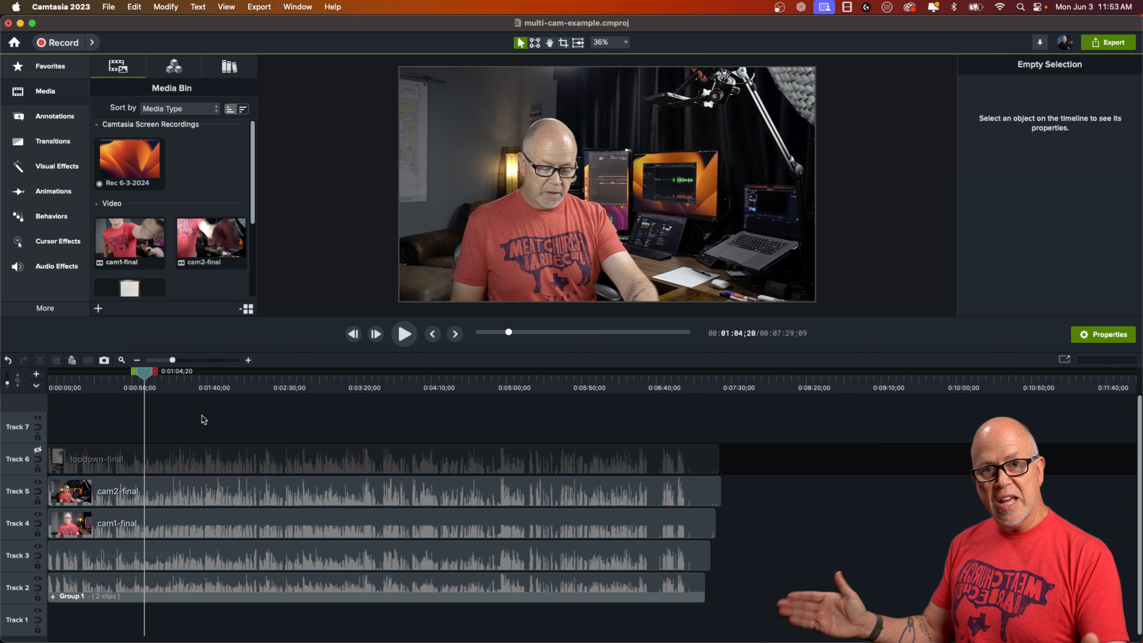
click(38, 451)
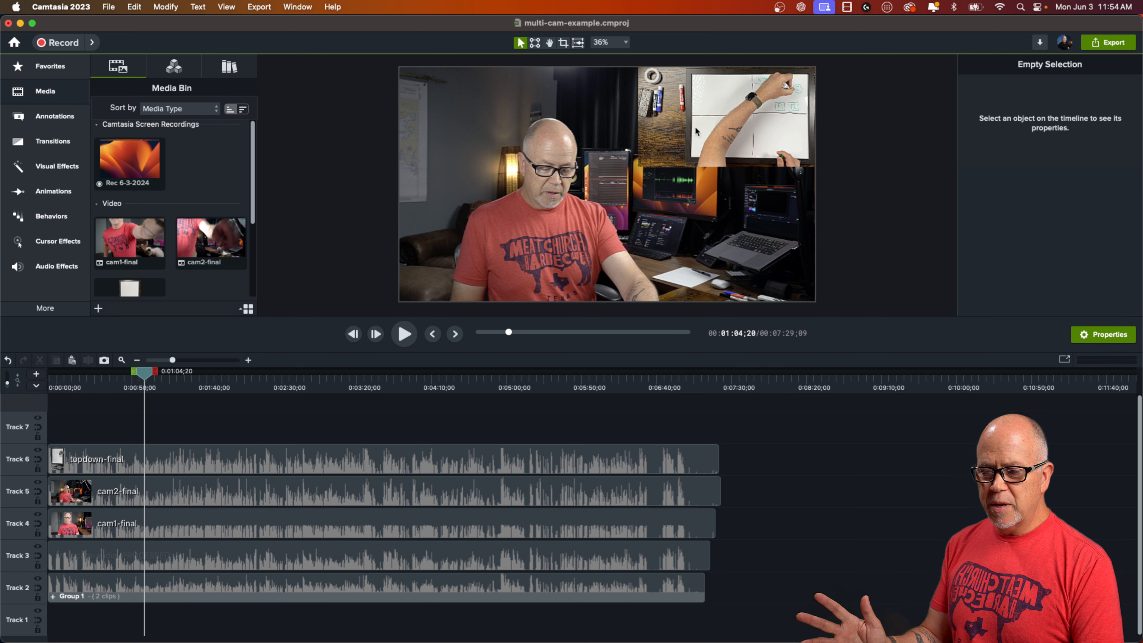
- Scale topdown-final up to 50% to fill the canvas and lower its opacity to 28%
click(707, 118)
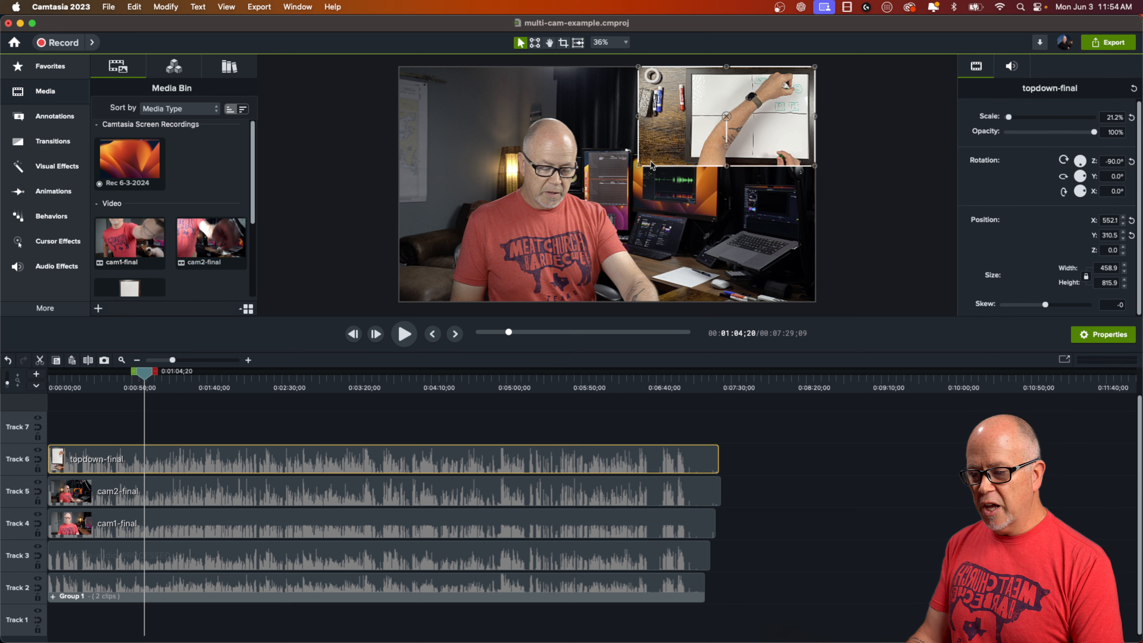
drag(640, 168, 393, 321)
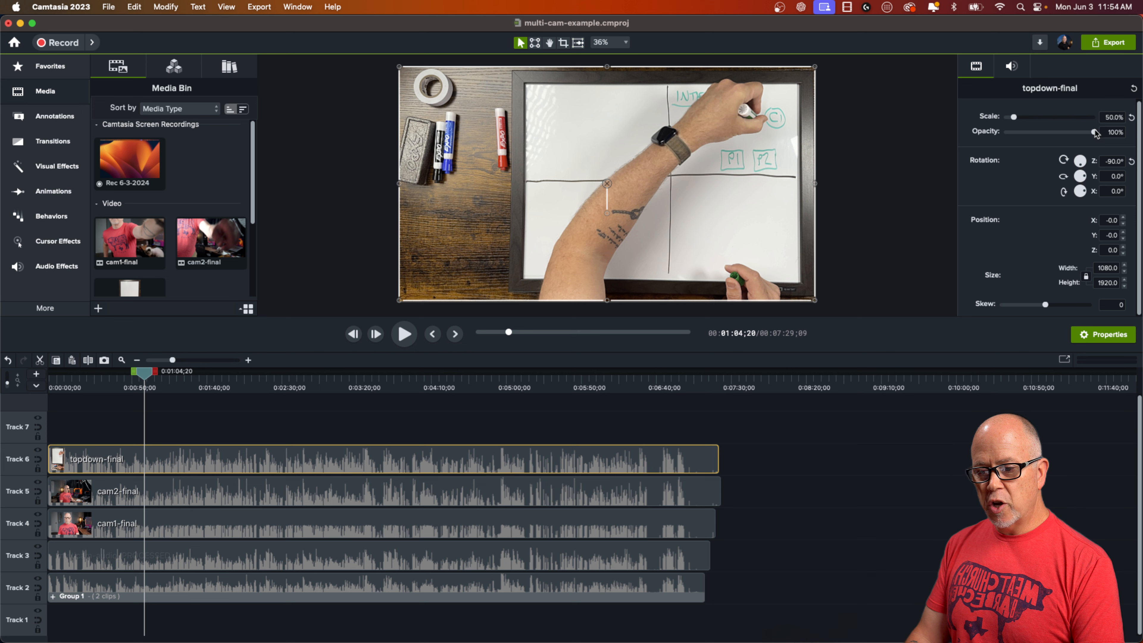
drag(1095, 133, 1033, 154)
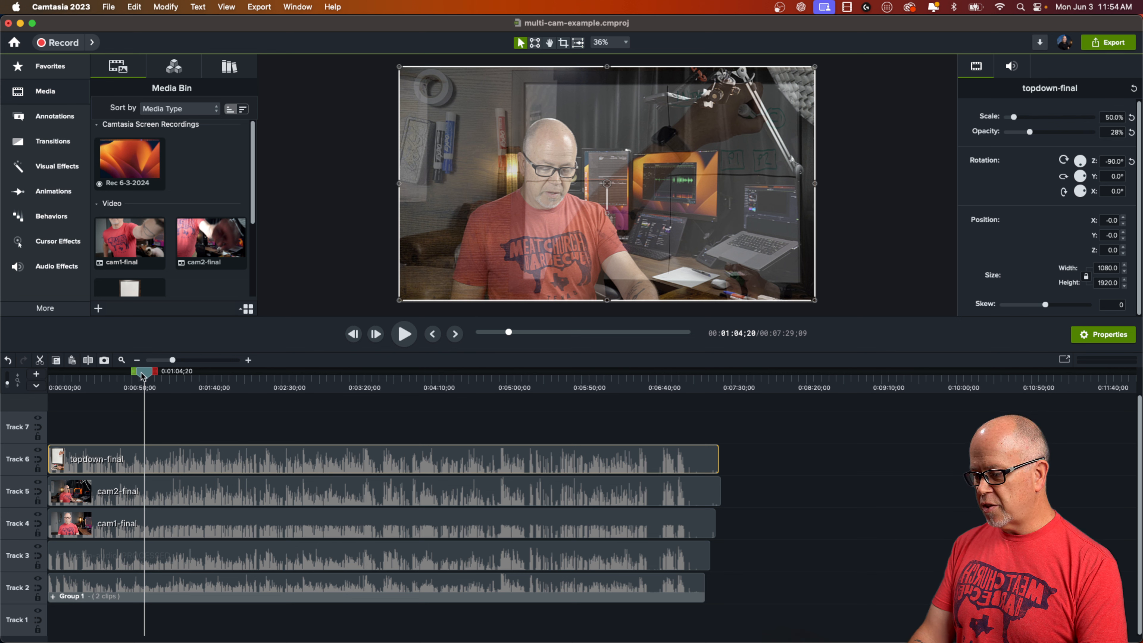
- Lower the opacity of cam2-final on Track 5 to 31%, with the playhead at 0:00:47;02
drag(142, 376, 133, 495)
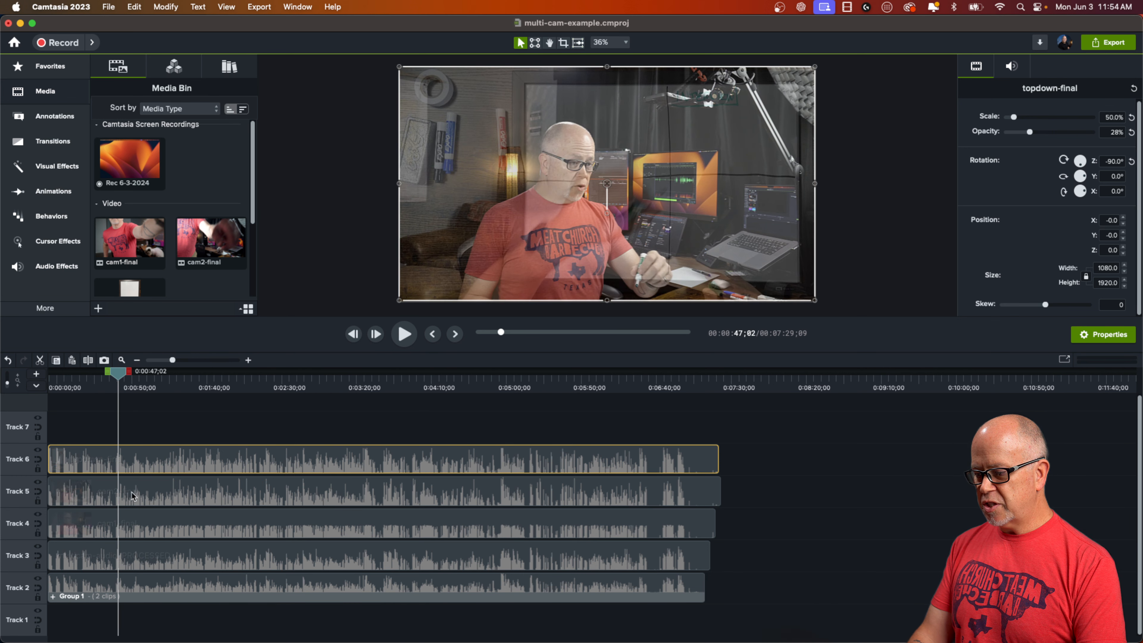
click(135, 495)
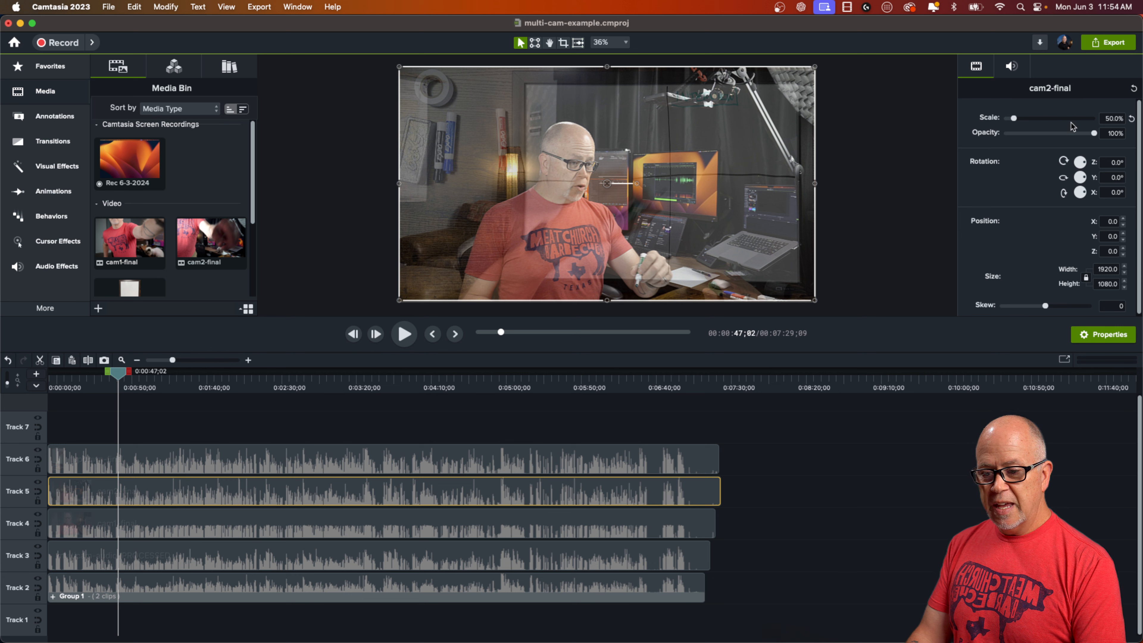
click(133, 528)
click(134, 493)
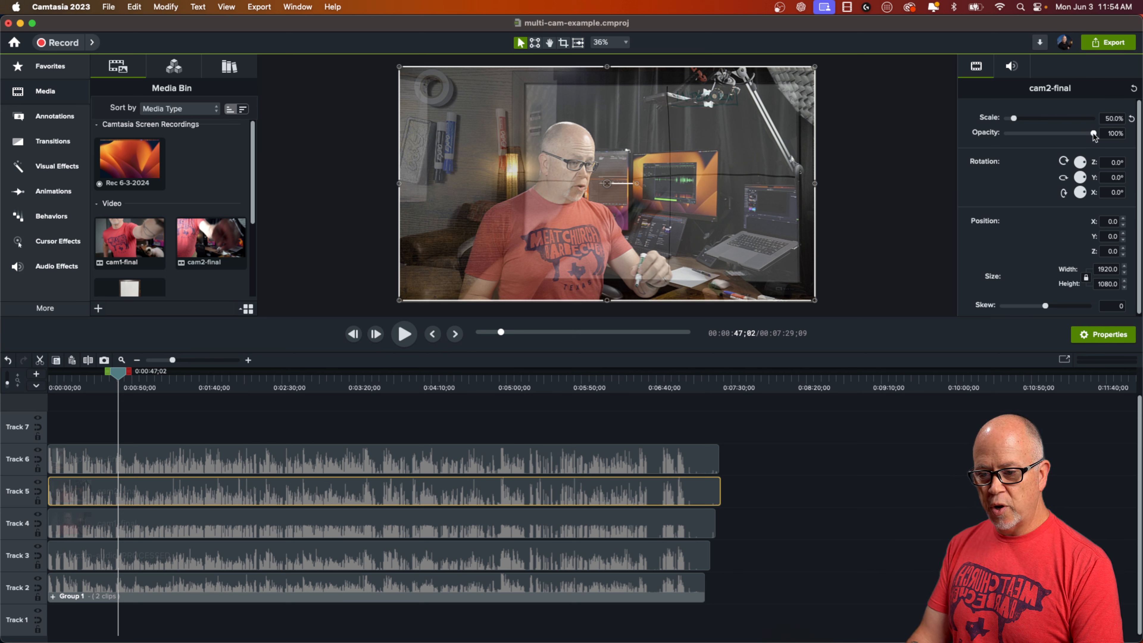
drag(1093, 135, 1033, 146)
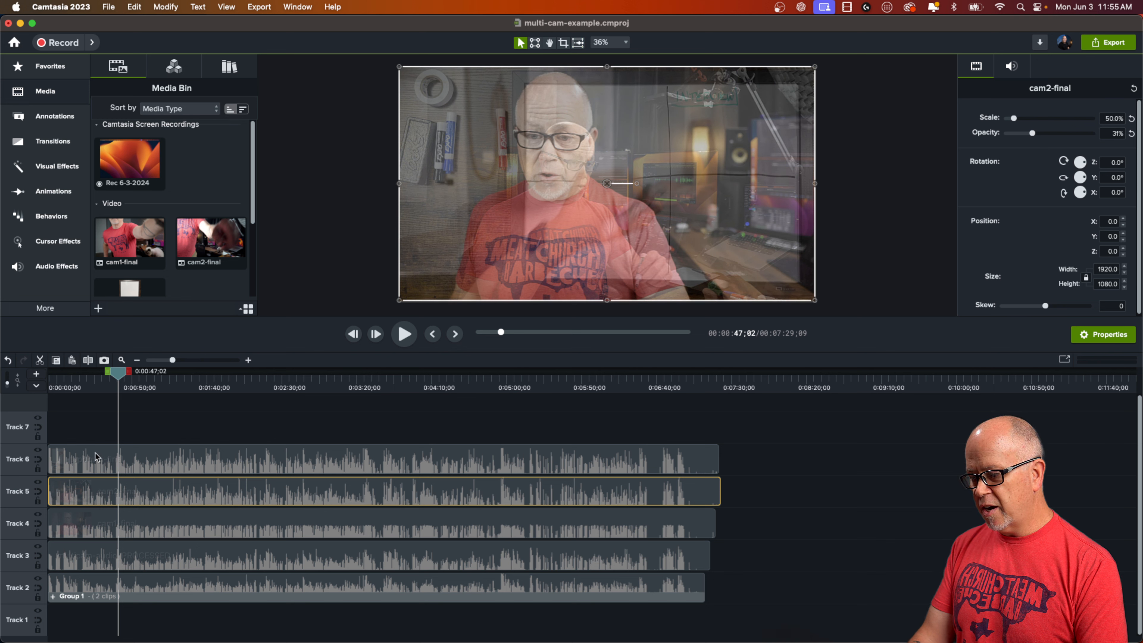
- Hide Tracks 5 and 6 to view cam1-final alone, and show both tracks again
click(38, 482)
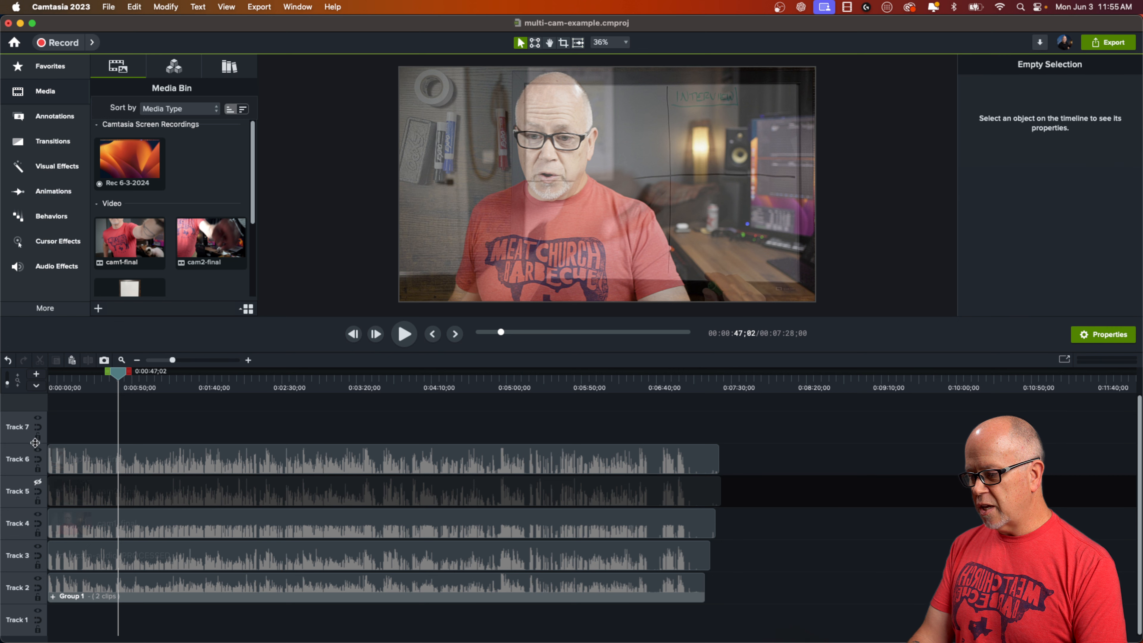
click(38, 450)
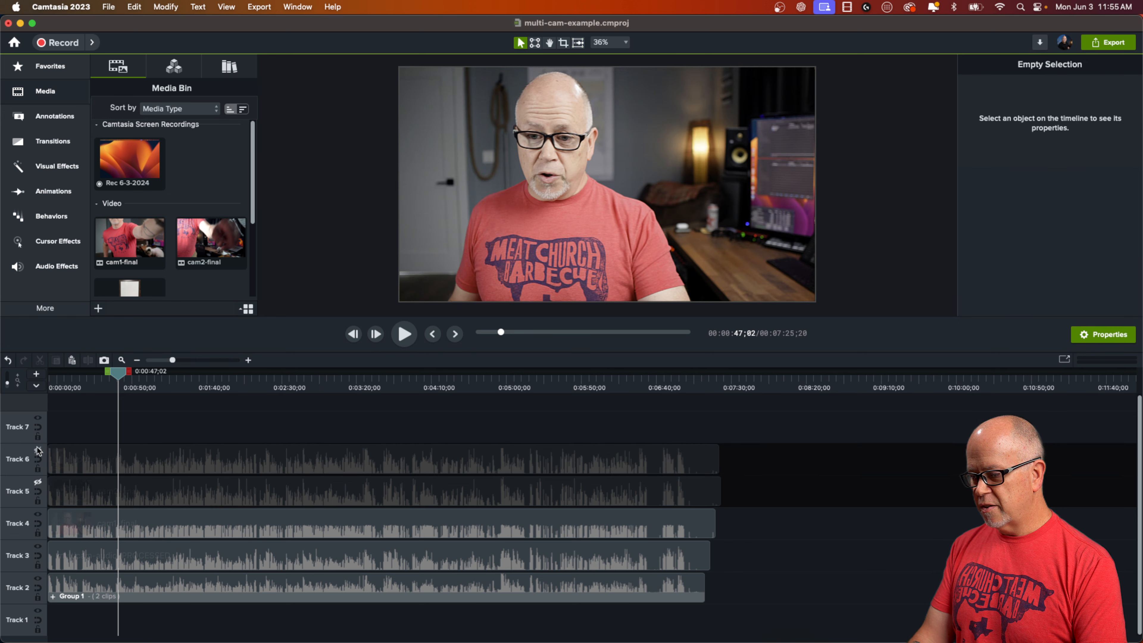
click(38, 451)
click(38, 481)
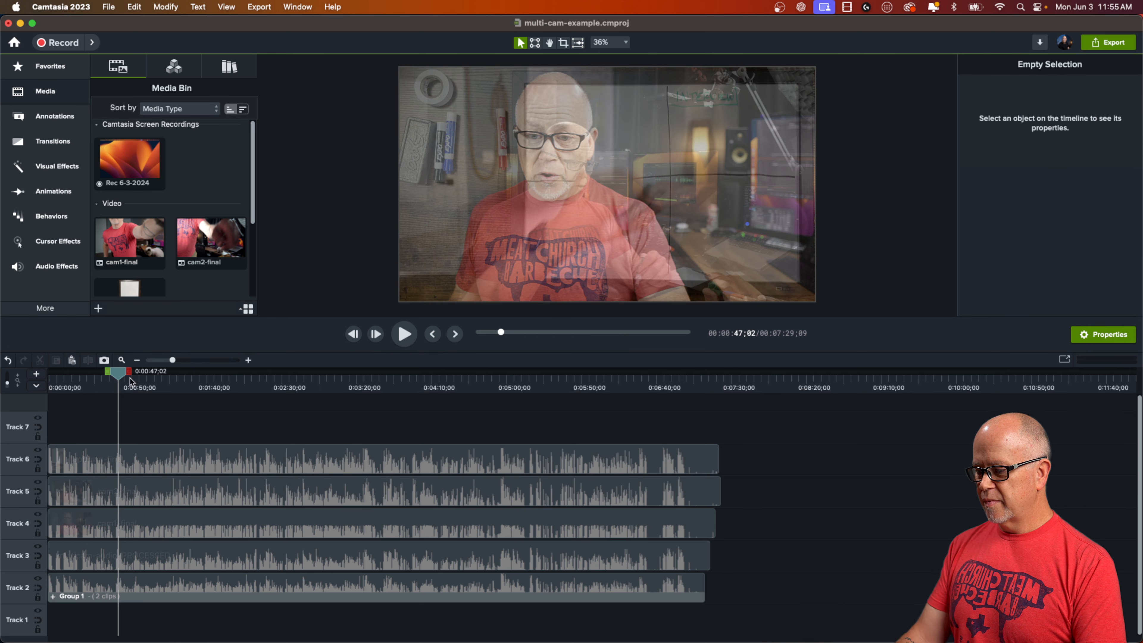
- Play the blended camera clips from about 0:00:24 twice to check that the cameras are in sync
drag(130, 382, 90, 383)
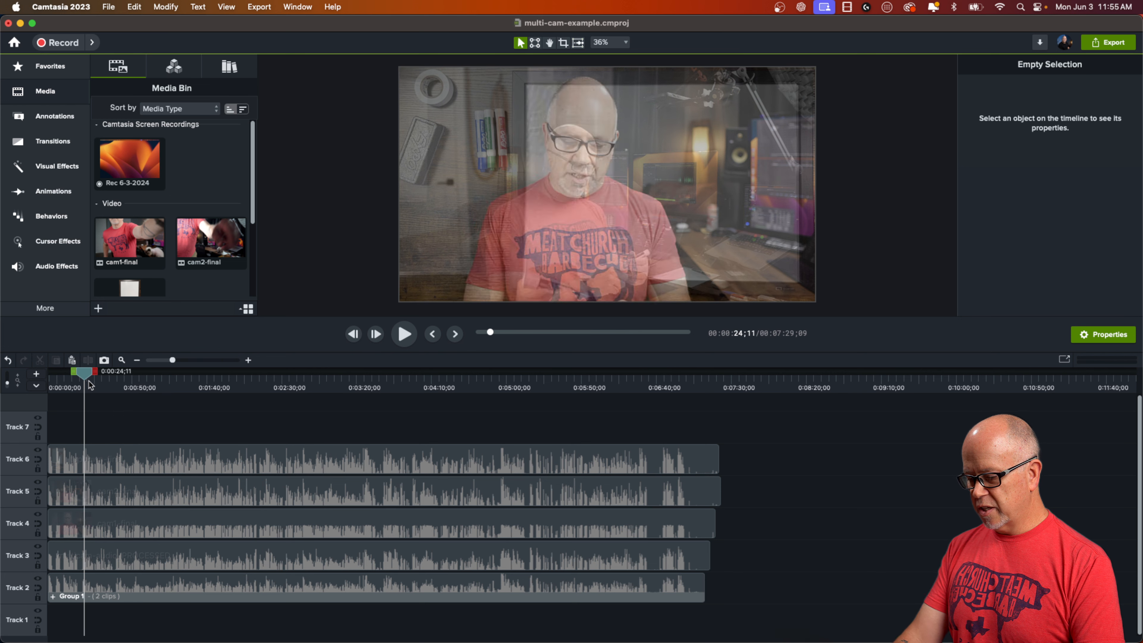
key(space)
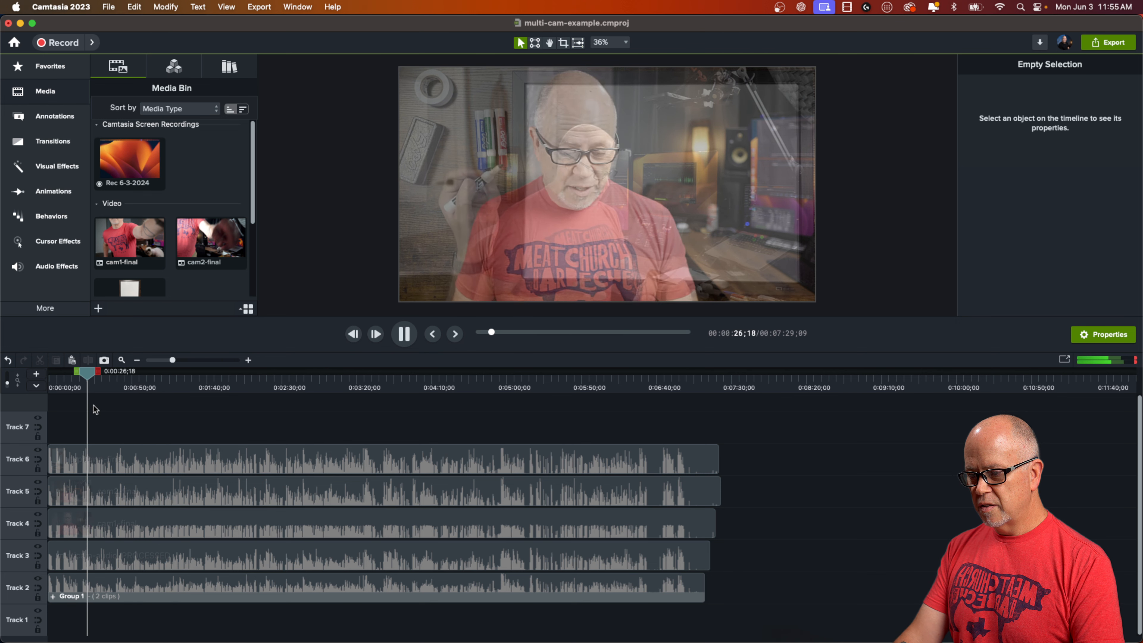
key(space)
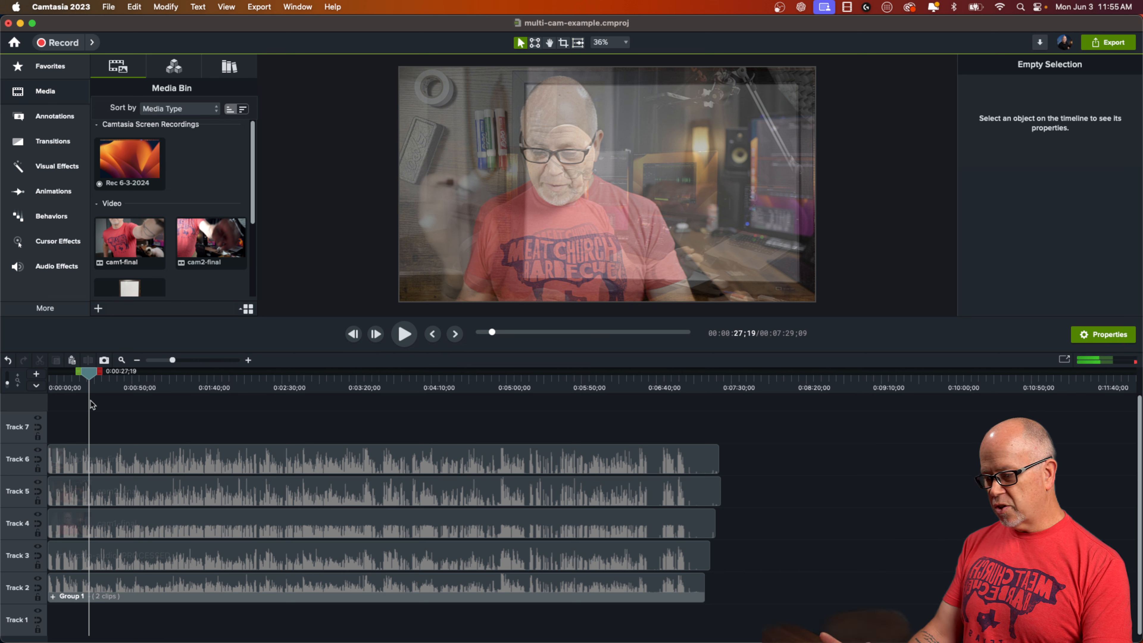
click(87, 376)
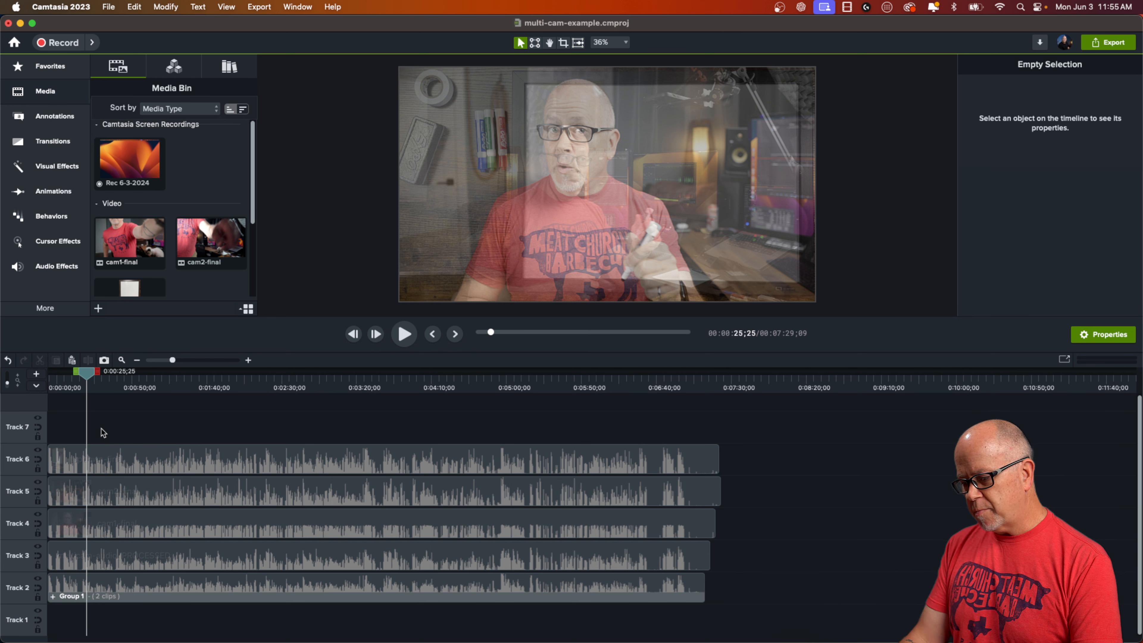
drag(86, 381, 84, 380)
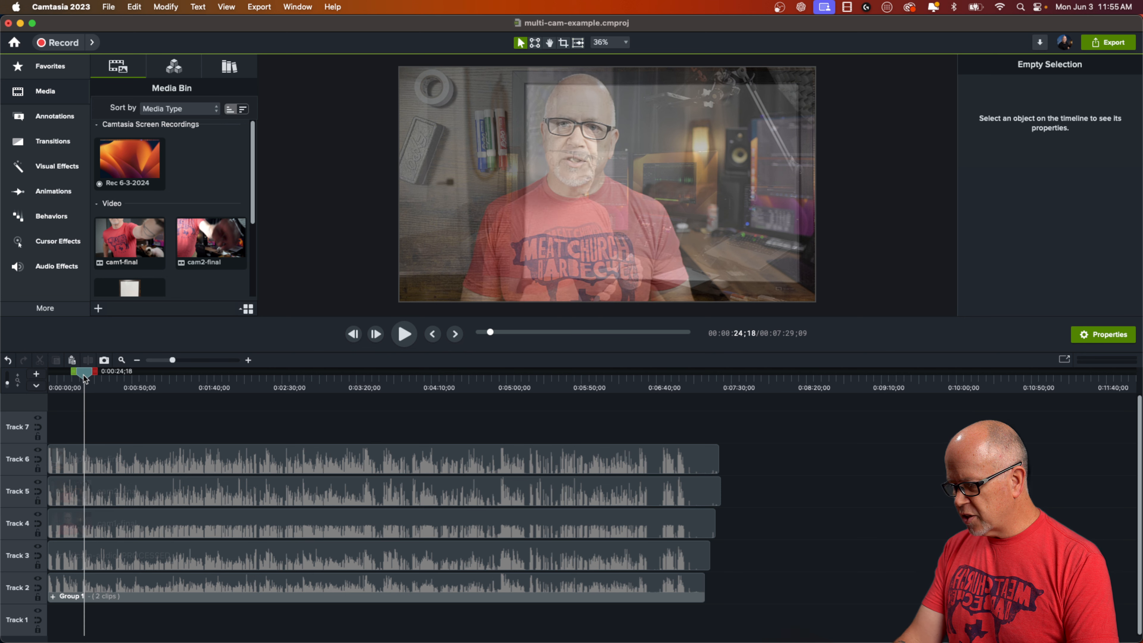
key(space)
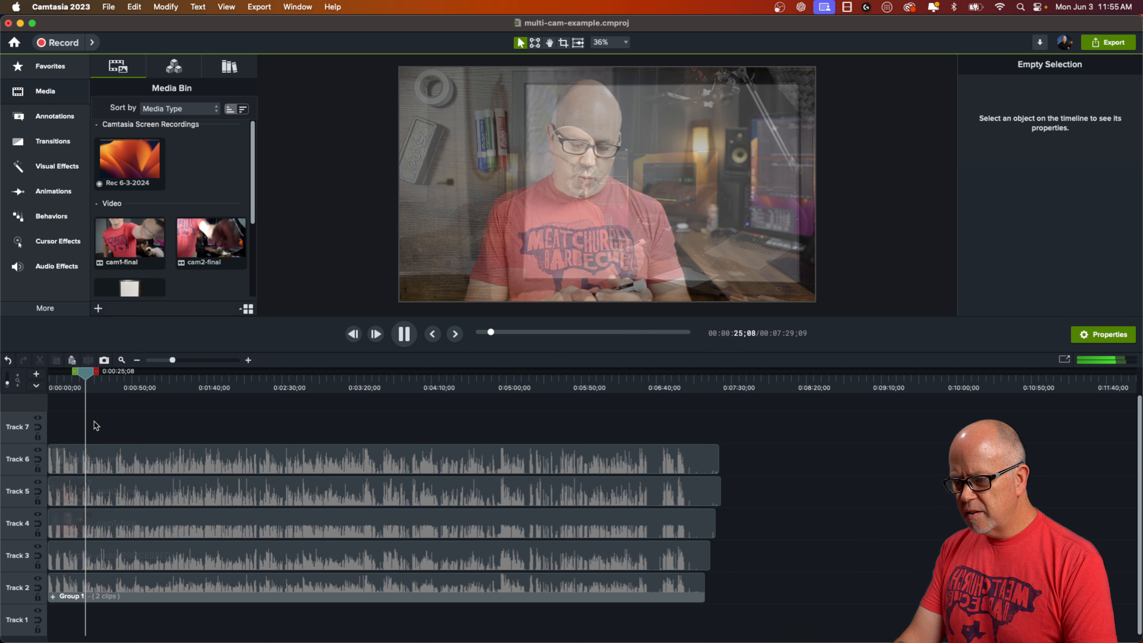
key(space)
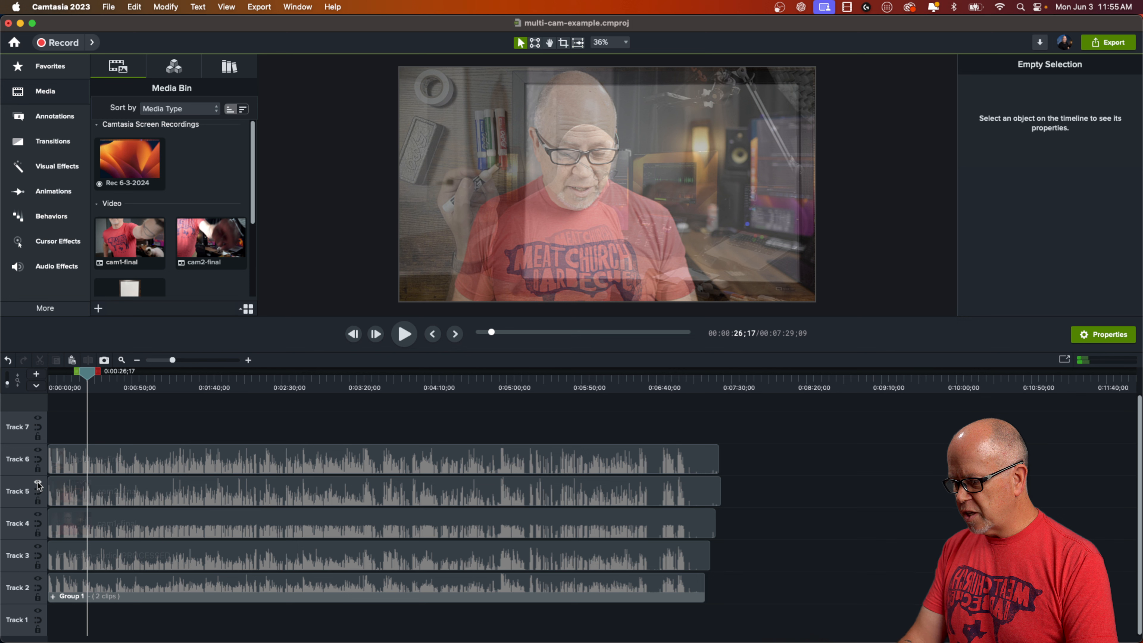
- Hide Track 4 and play from 0:00:26;17 to check the screen recording against the other cameras, and show the track again
click(38, 515)
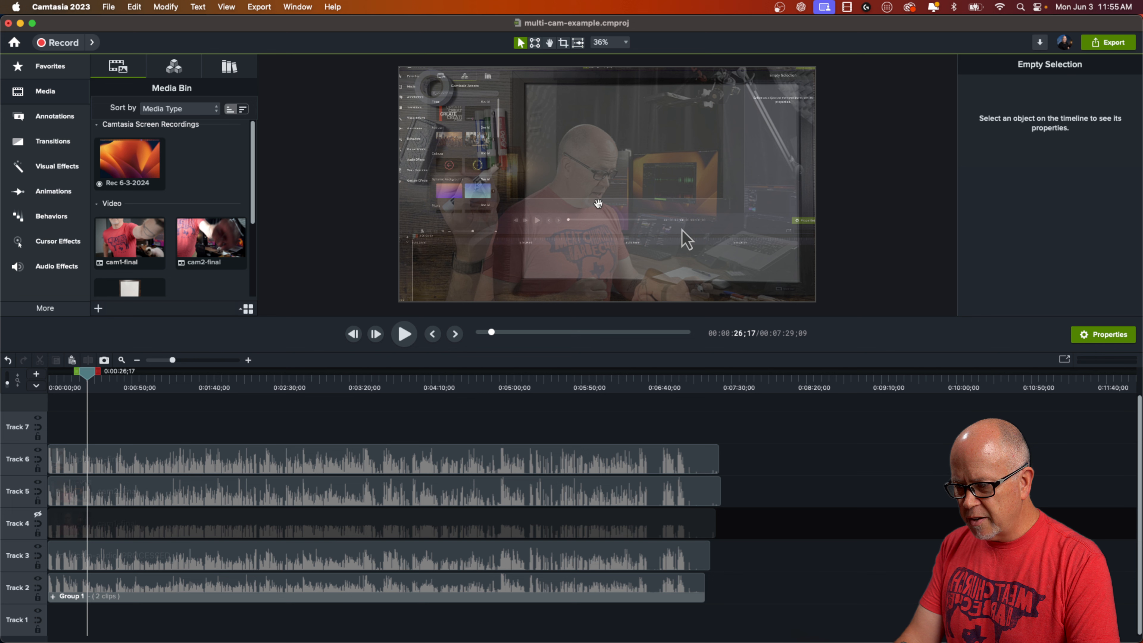
key(space)
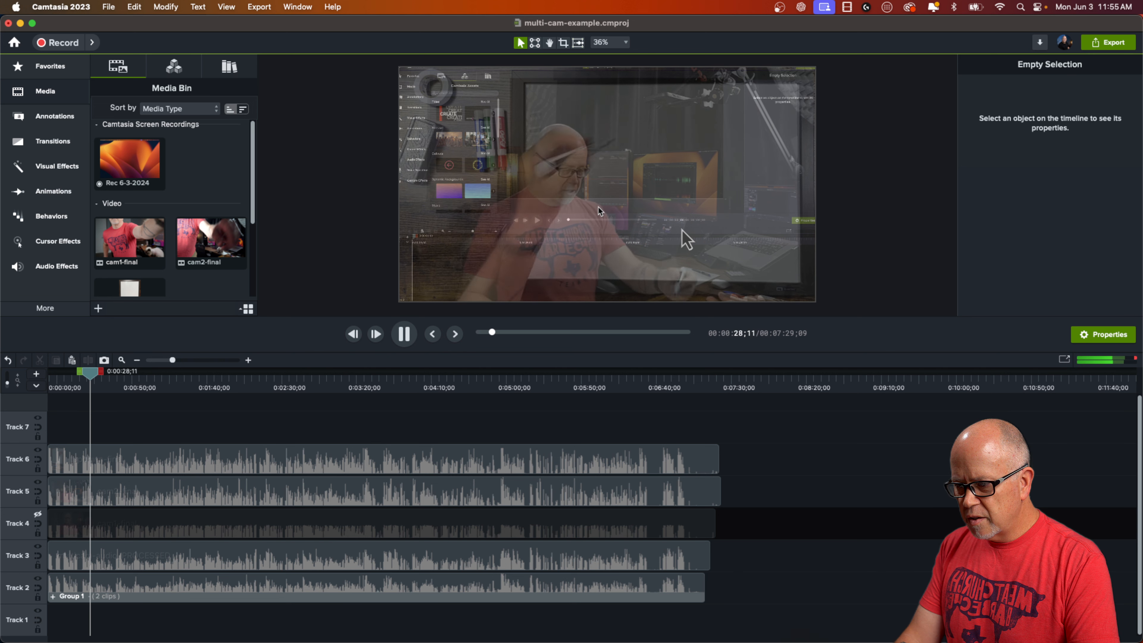
click(404, 334)
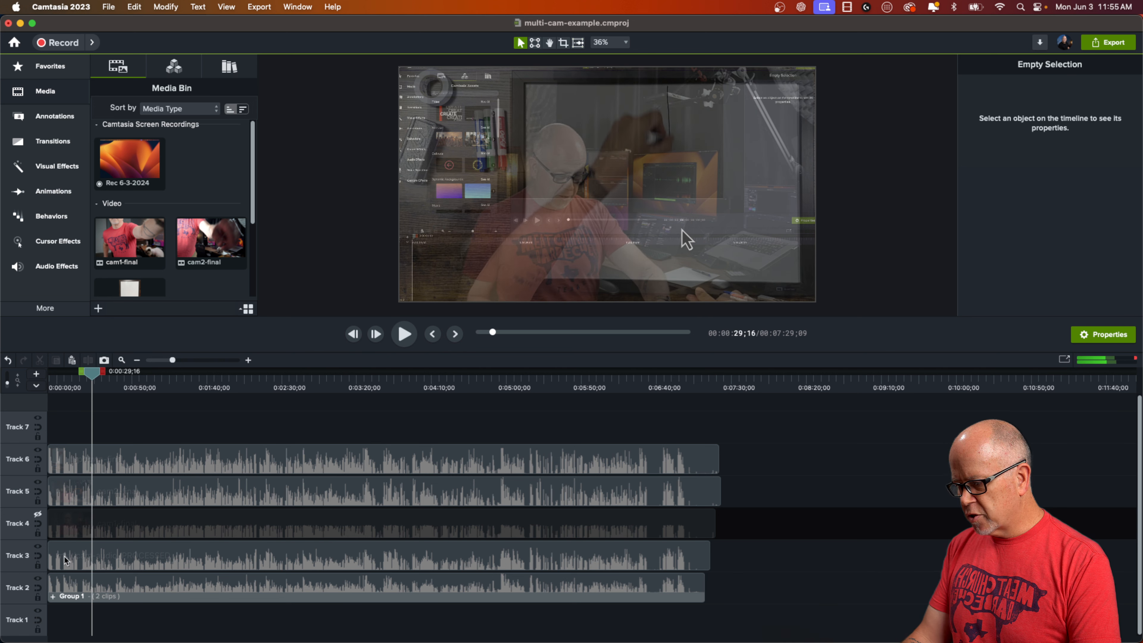
click(38, 513)
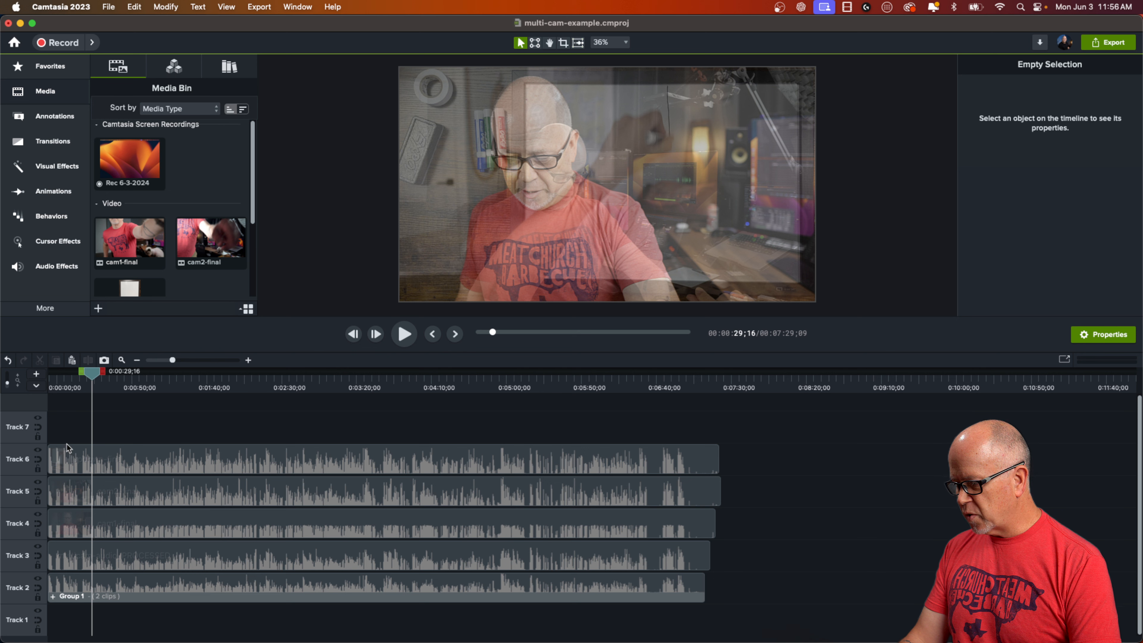
- Rename Track 3, which holds the processed audio, to Voice and Track 2, which holds the screen recording group, to Screen
click(78, 560)
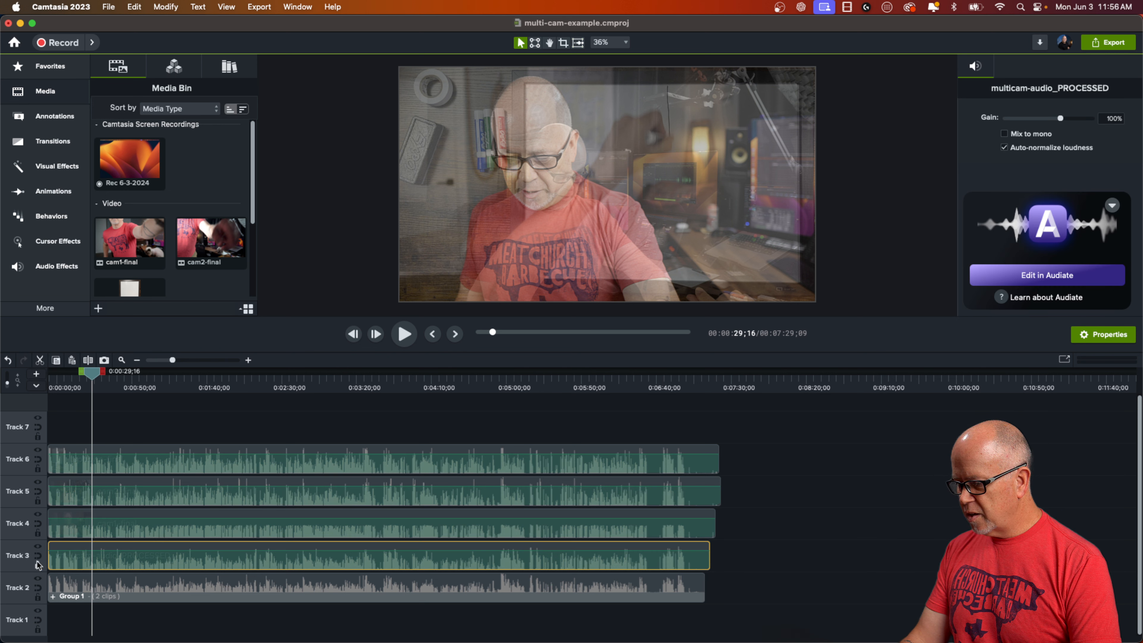
double_click(19, 558)
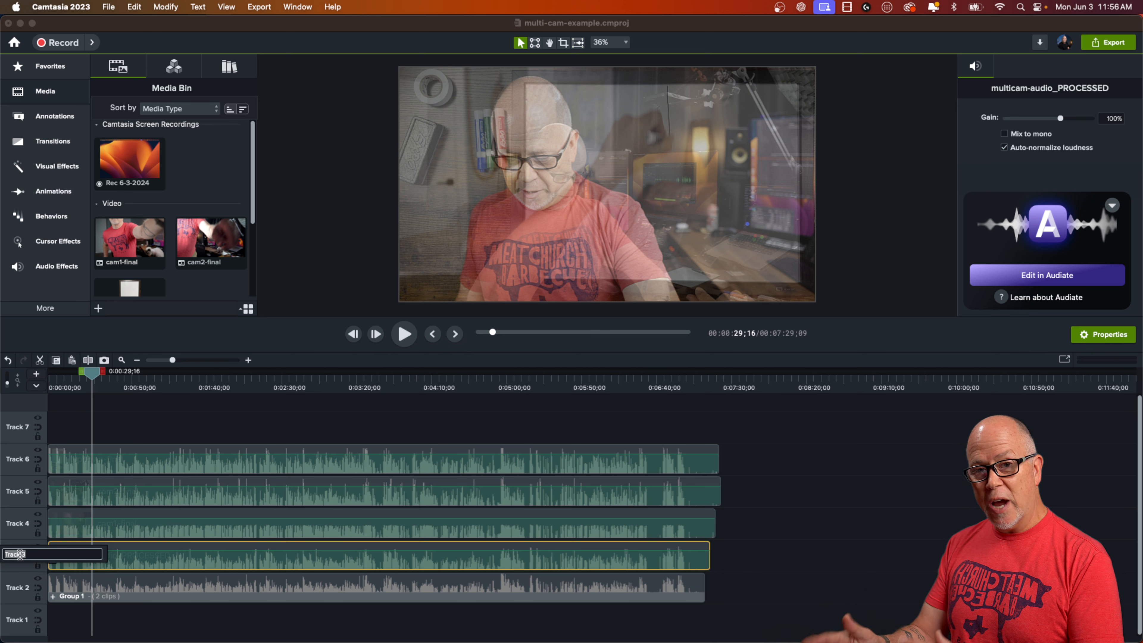
text(V)
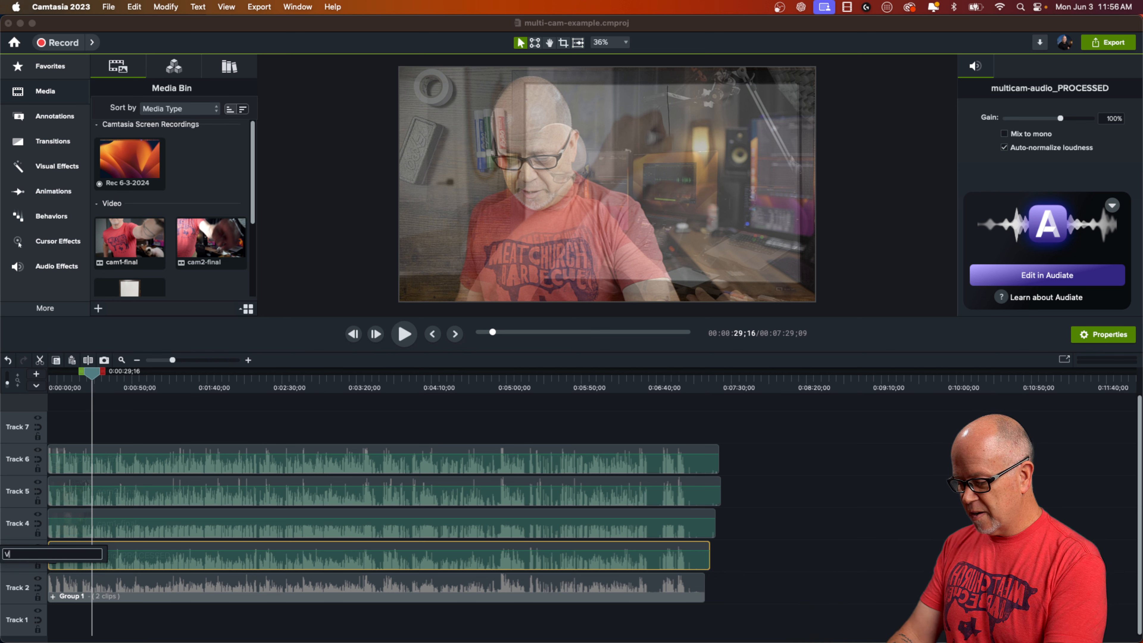
text(oice)
key(Return)
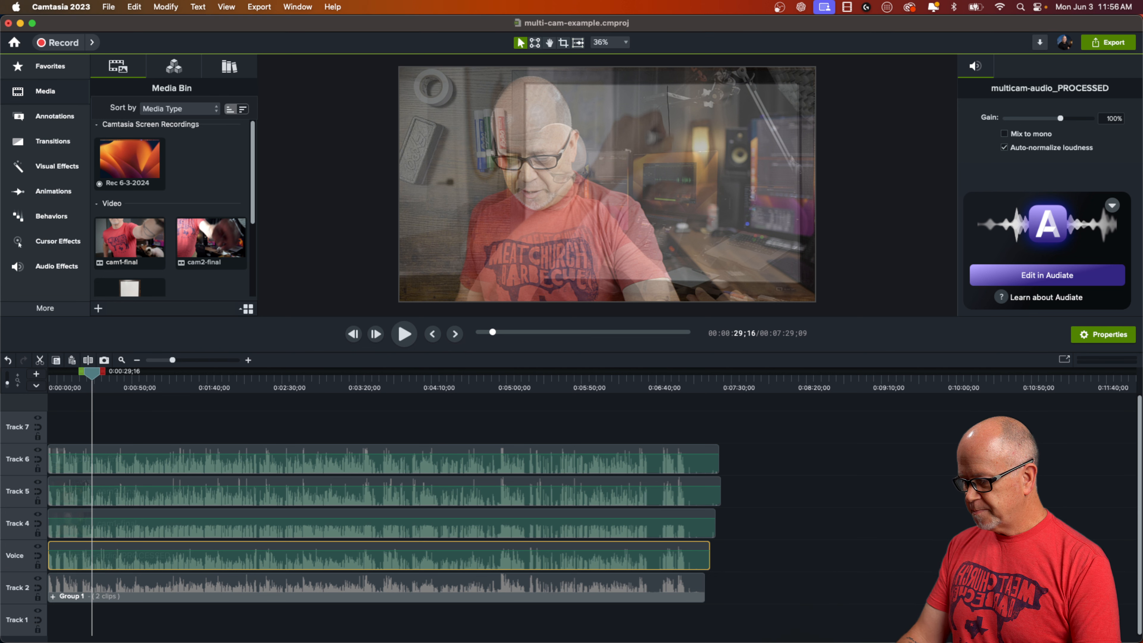
double_click(23, 591)
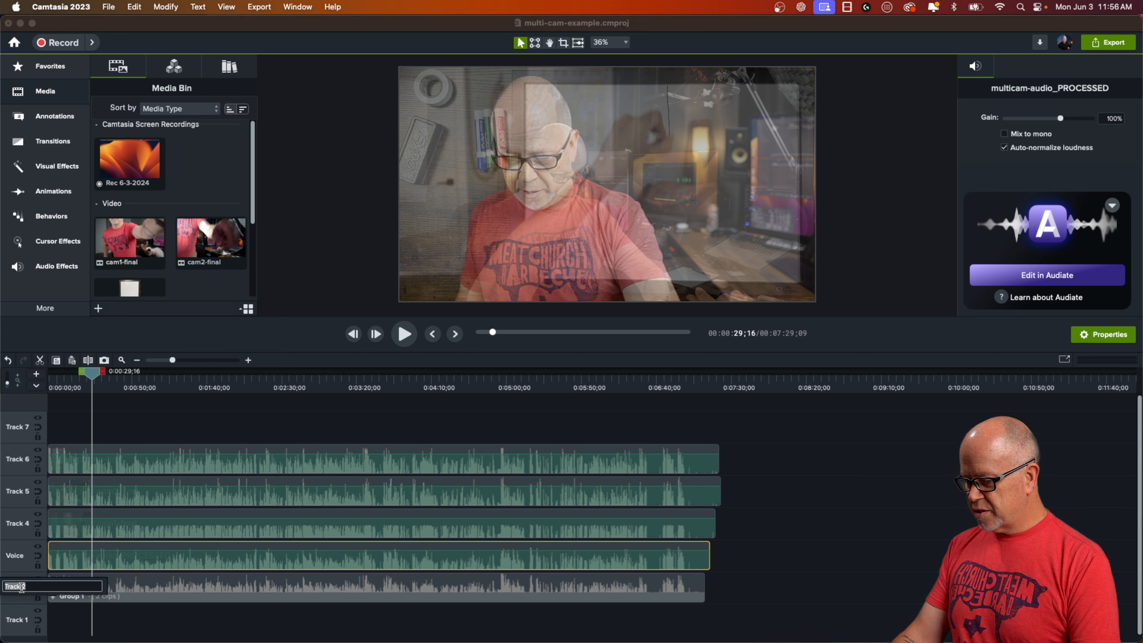
text(Screen)
key(Return)
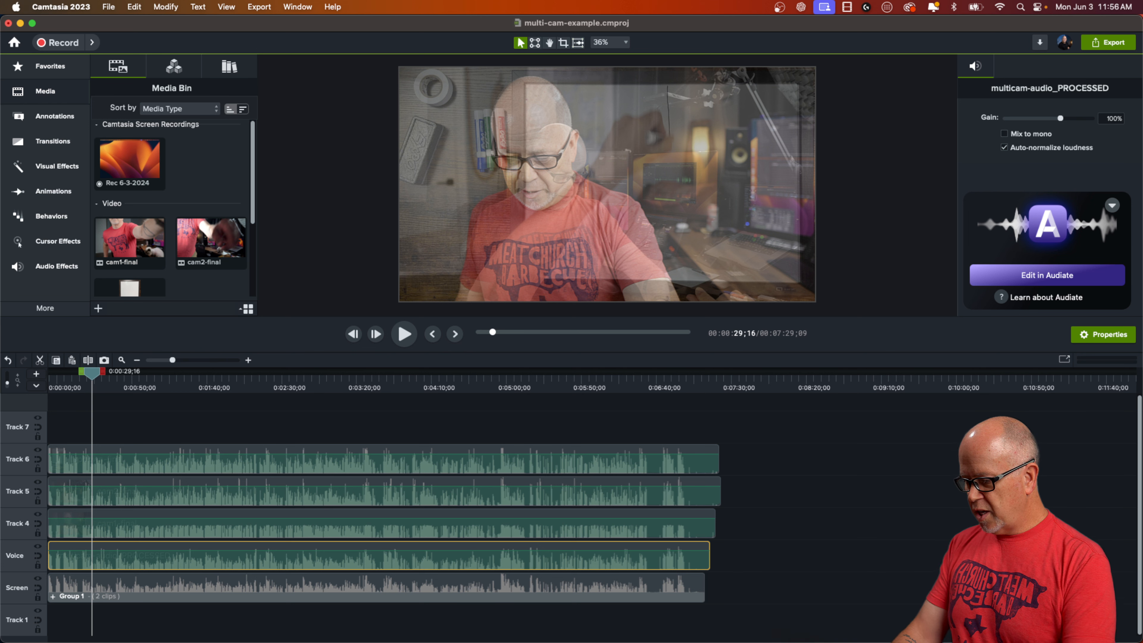
- Rename Track 4 to Cam 1 and Track 5 to Cam 2
double_click(15, 525)
text(Cam 1)
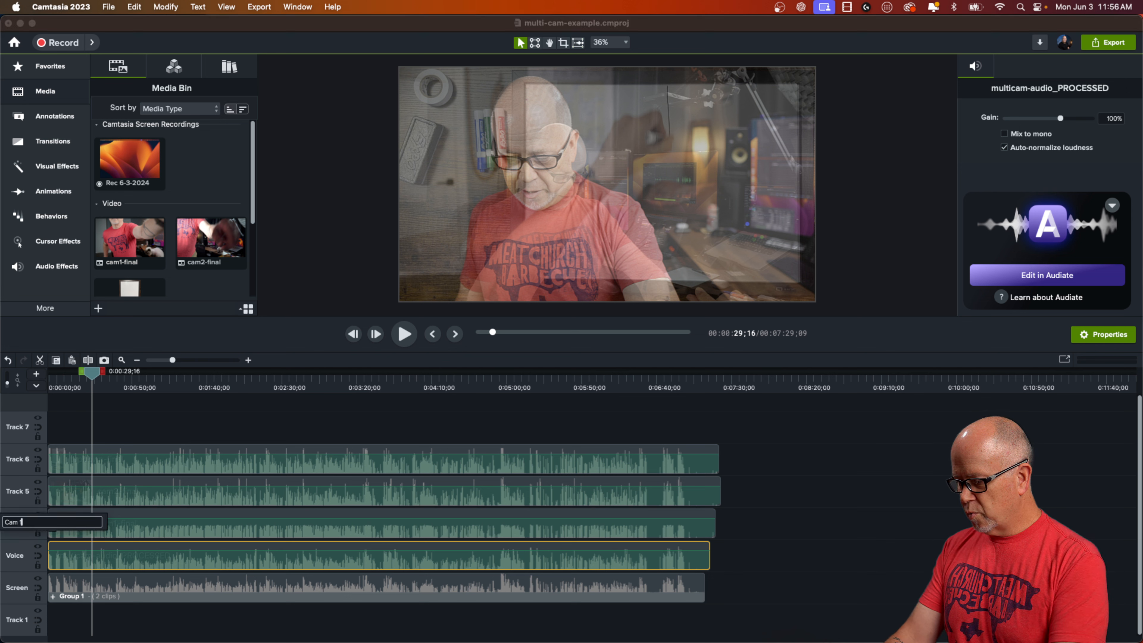
key(Return)
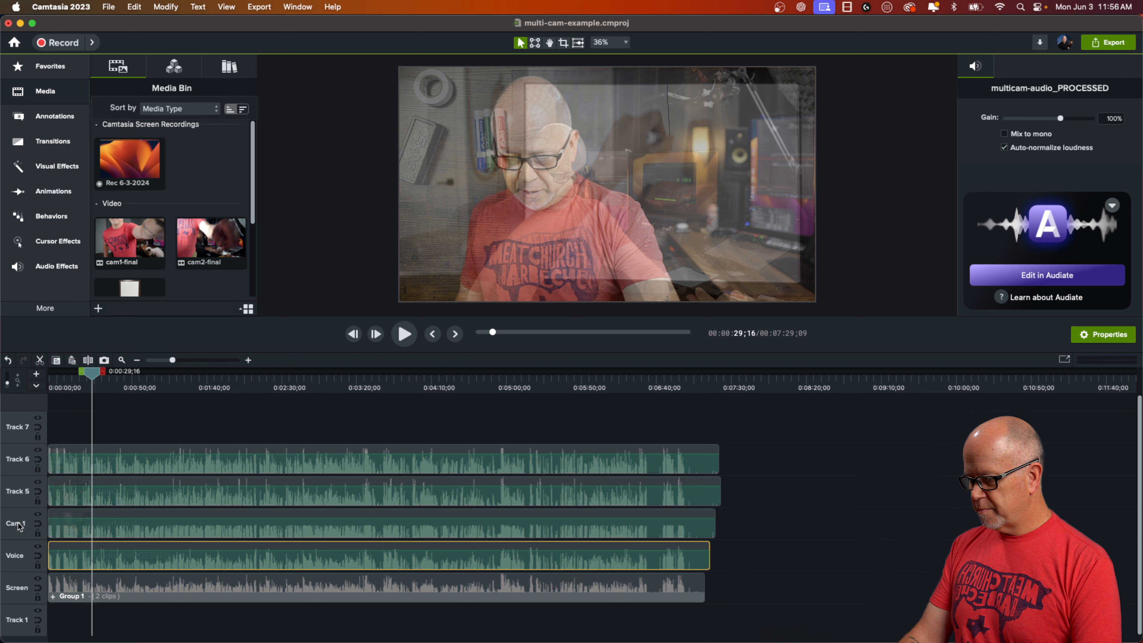
double_click(18, 495)
text(C)
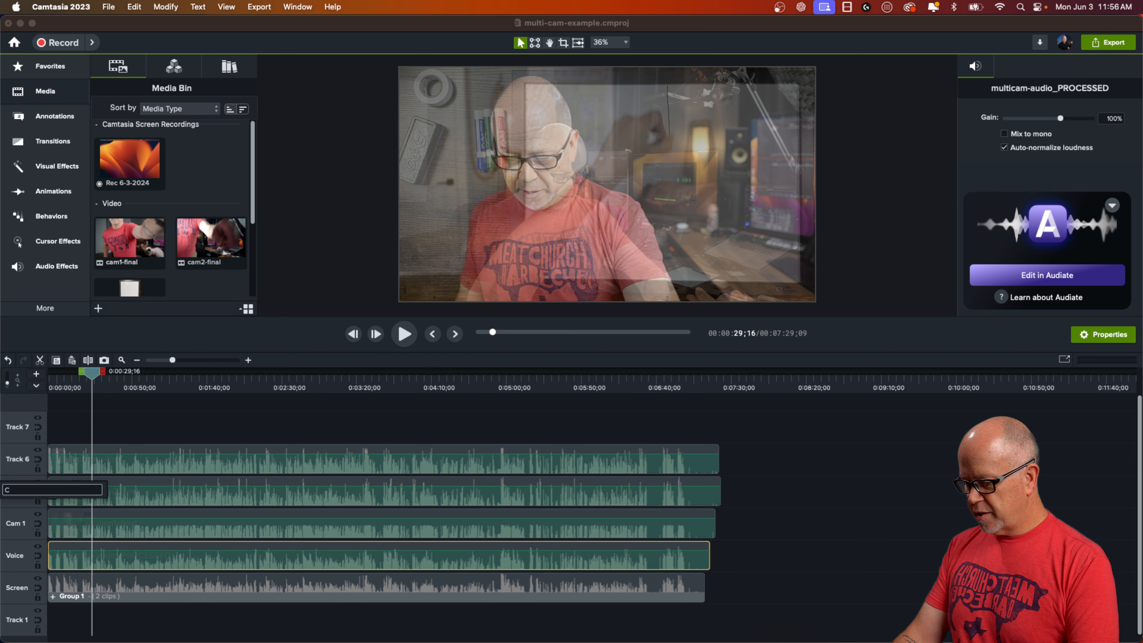
text(am 2)
key(Return)
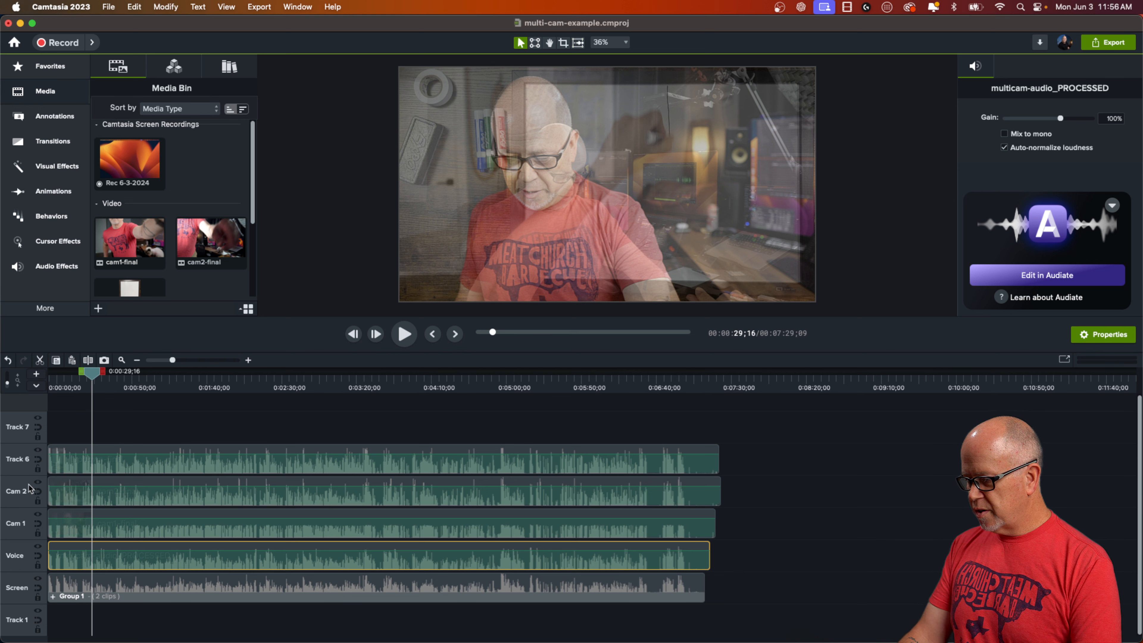
- Rename Track 6 to Top Down and widen the track headers so the full name fits
double_click(18, 459)
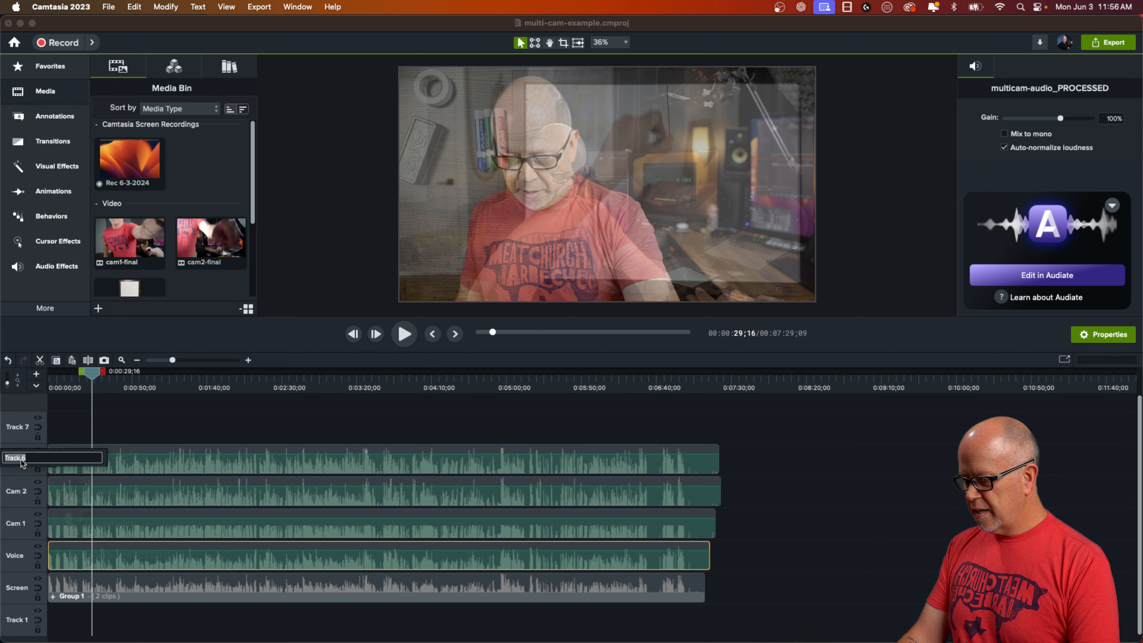
text(Top Down)
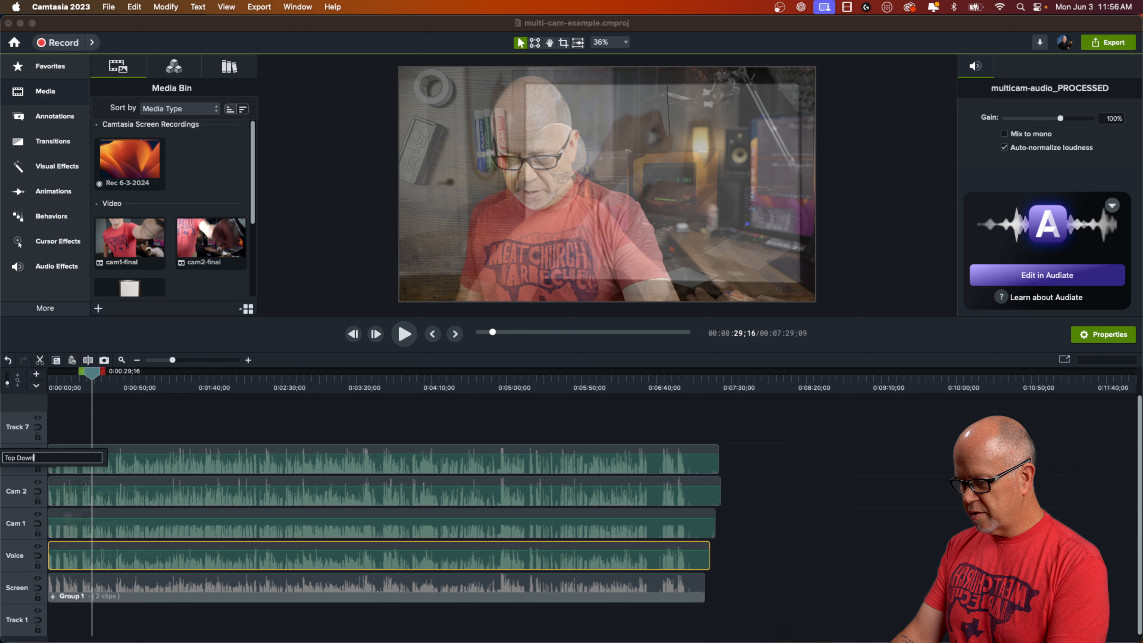
key(Return)
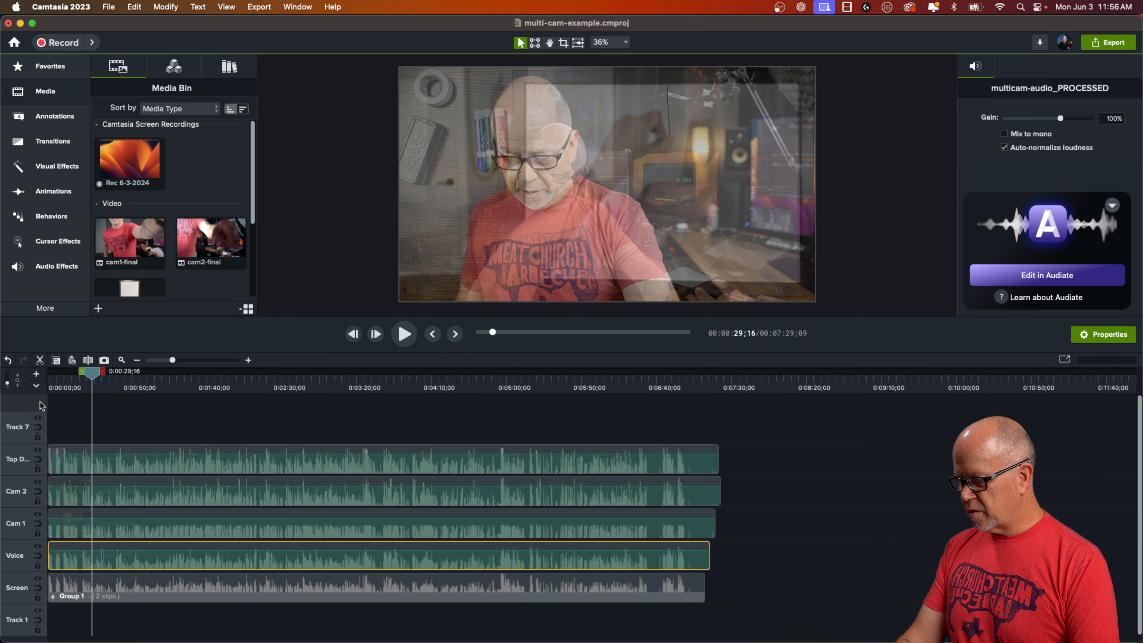
drag(47, 416, 65, 420)
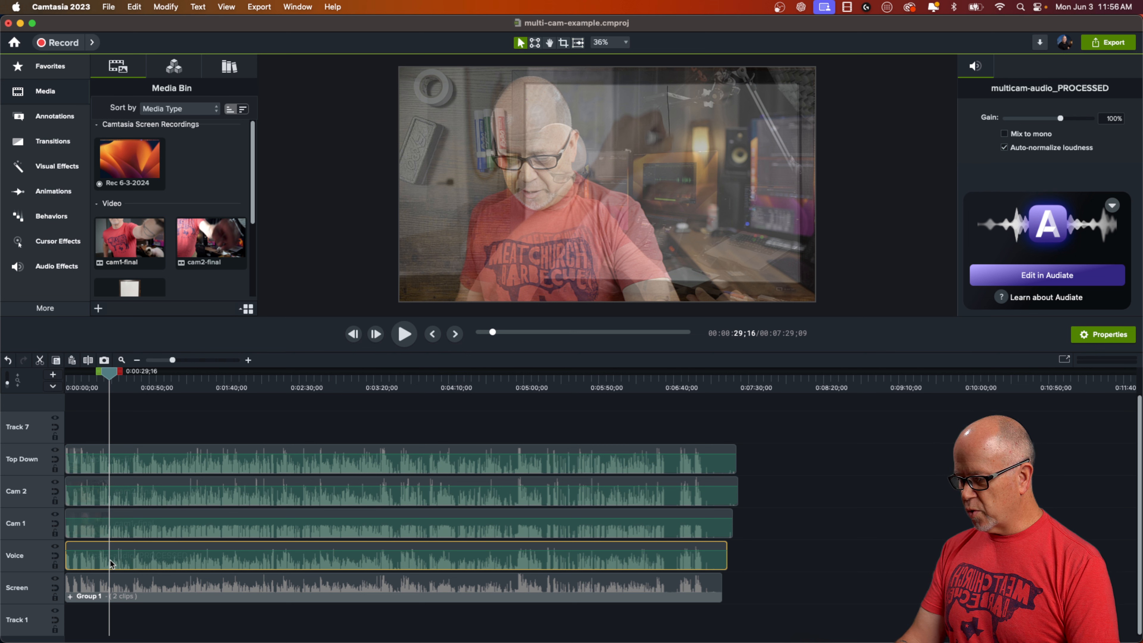
- Silence the audio of the three camera clips on the Top Down, Cam 2 and Cam 1 tracks together
drag(132, 428, 232, 523)
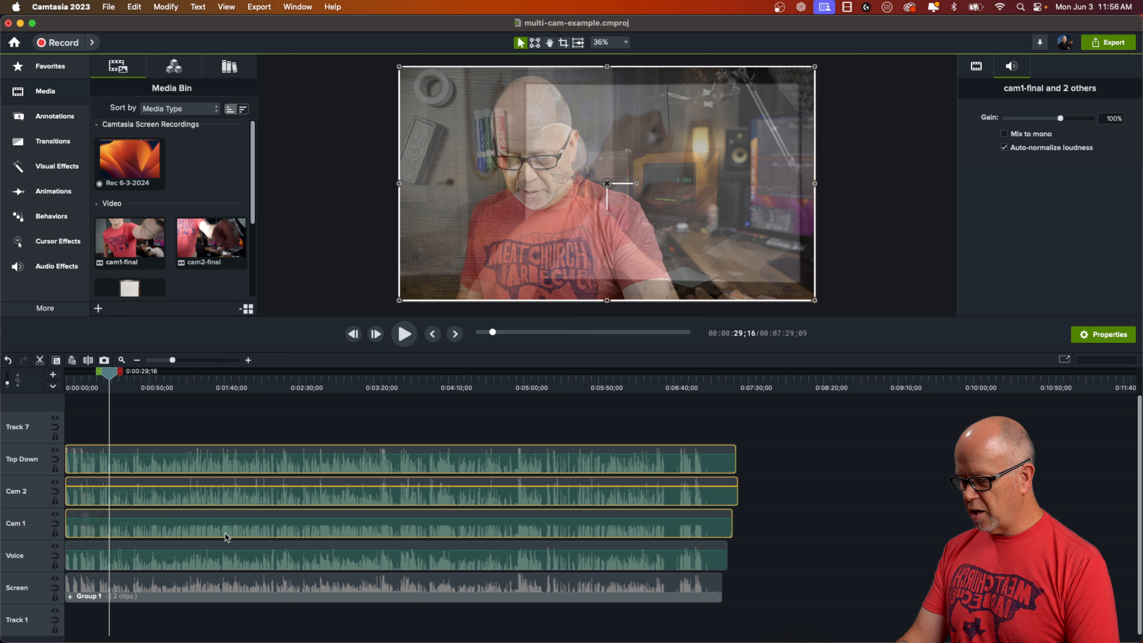
right_click(224, 527)
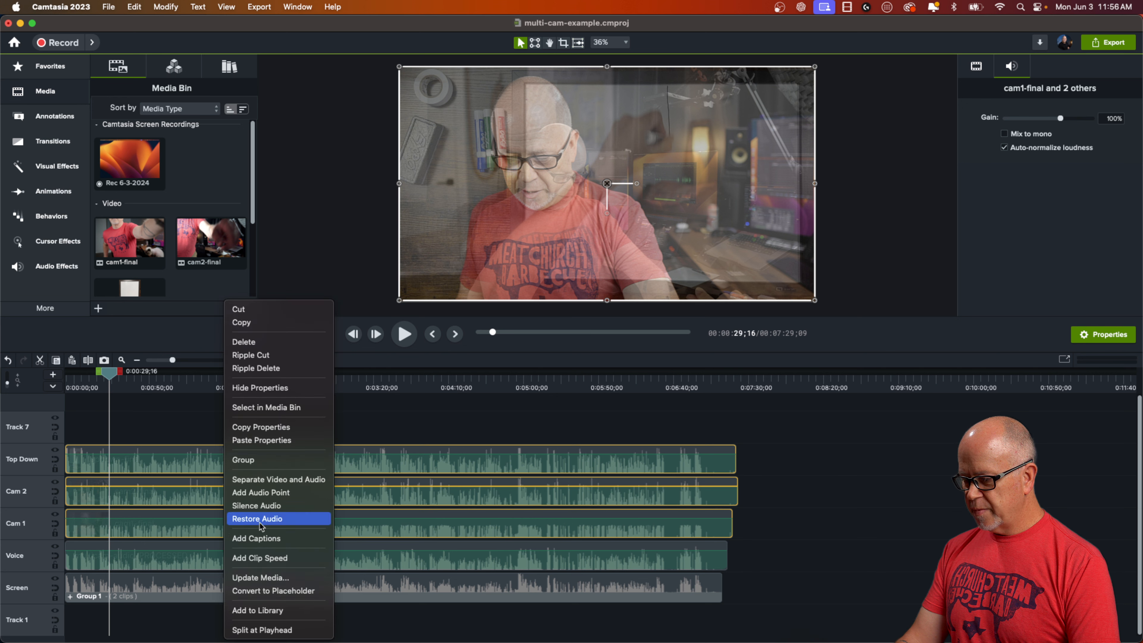
click(257, 505)
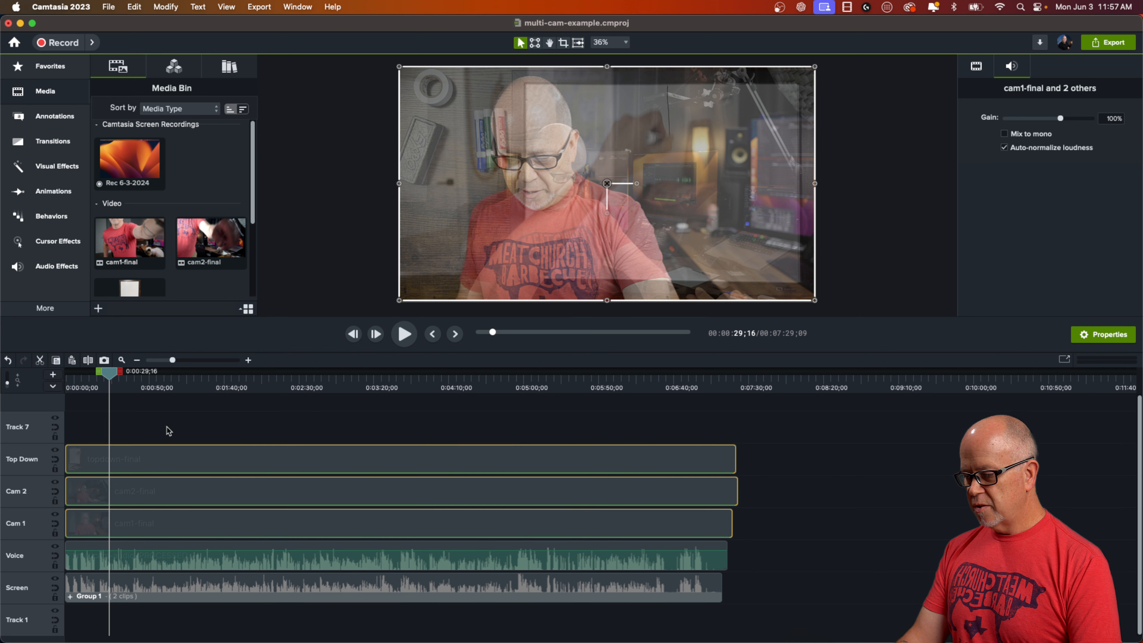
click(155, 433)
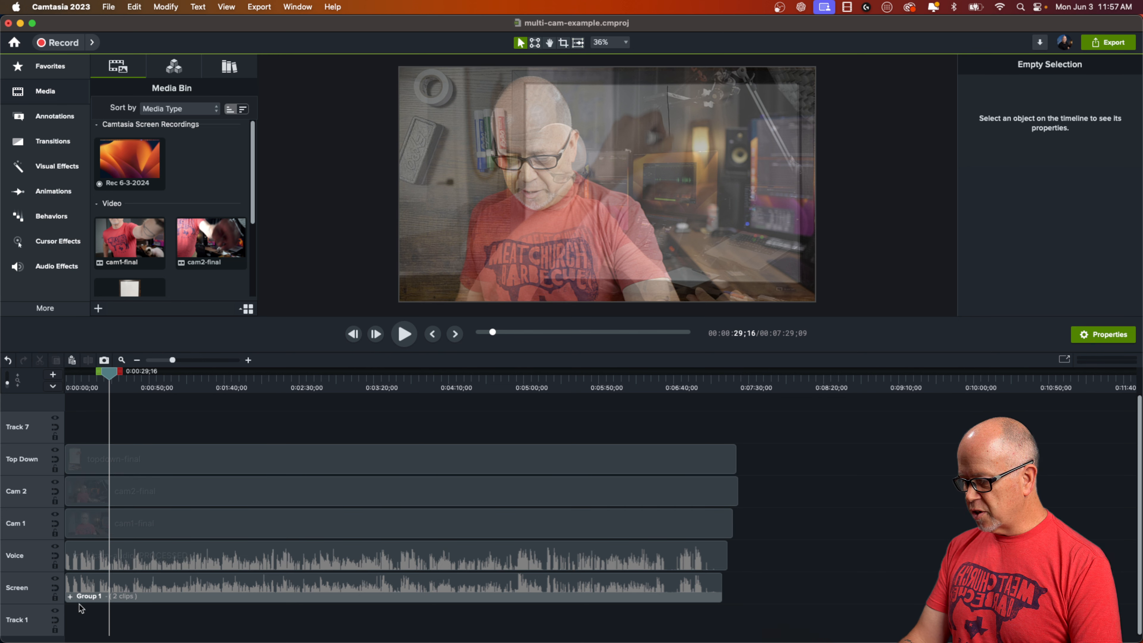
- Ungroup Group 1 on the Screen track and delete the screen recording's separate audio clip
click(85, 588)
right_click(89, 590)
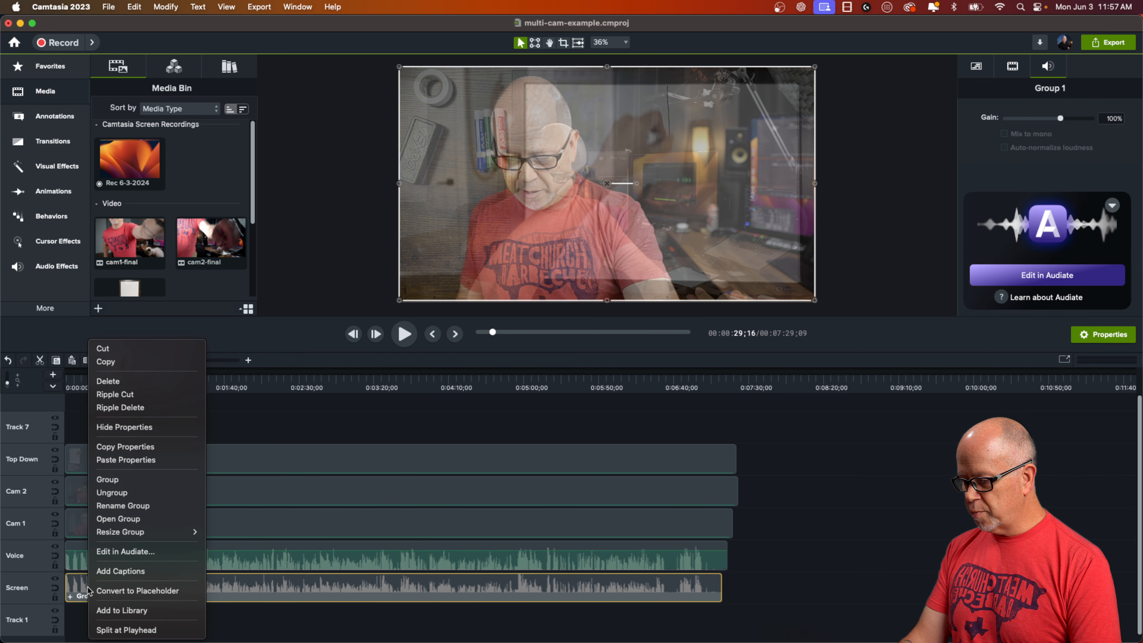
click(115, 494)
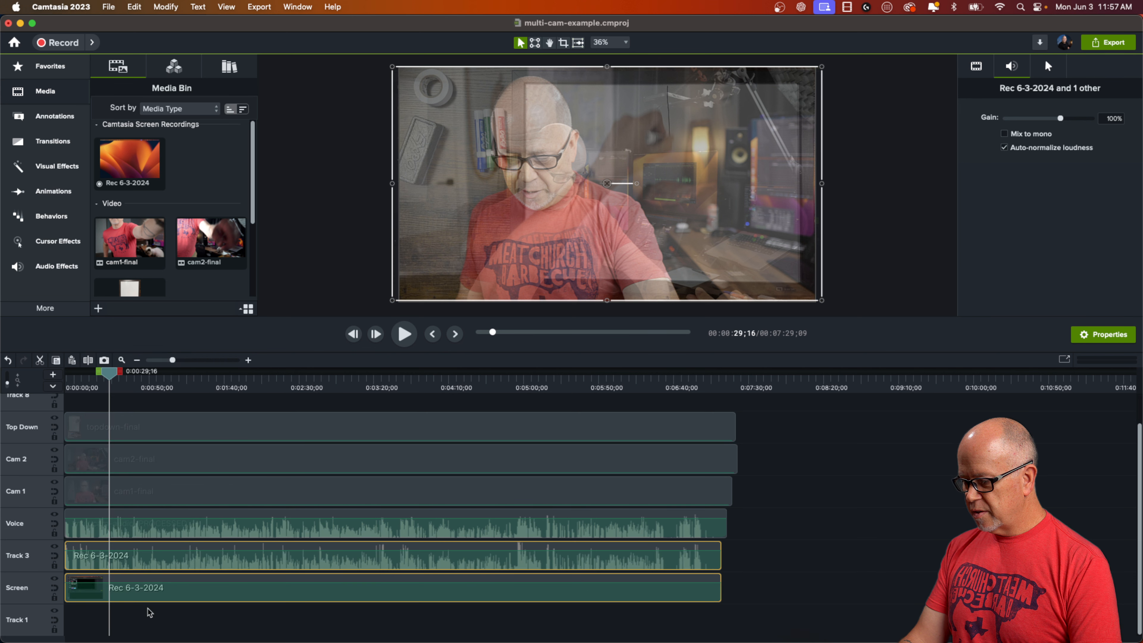
click(127, 623)
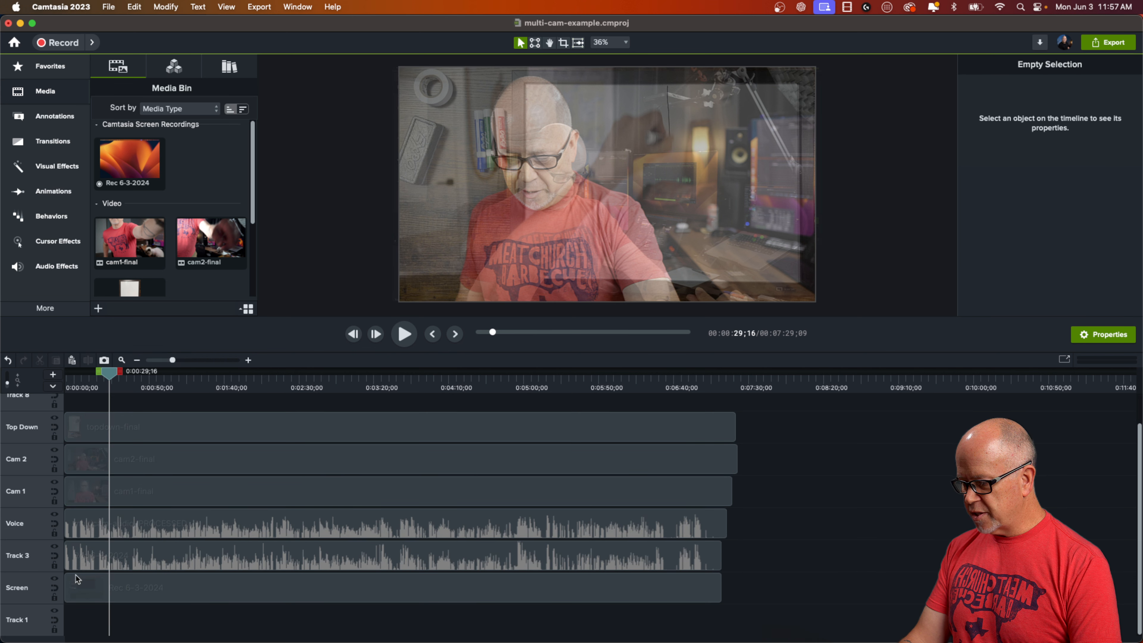
click(87, 557)
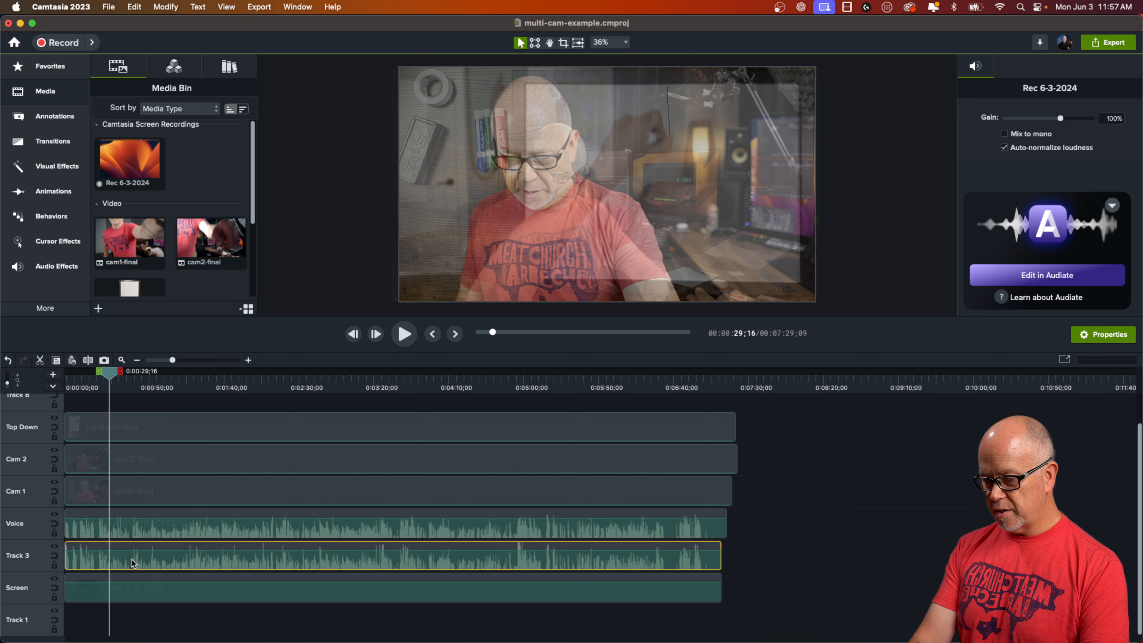
key(Delete)
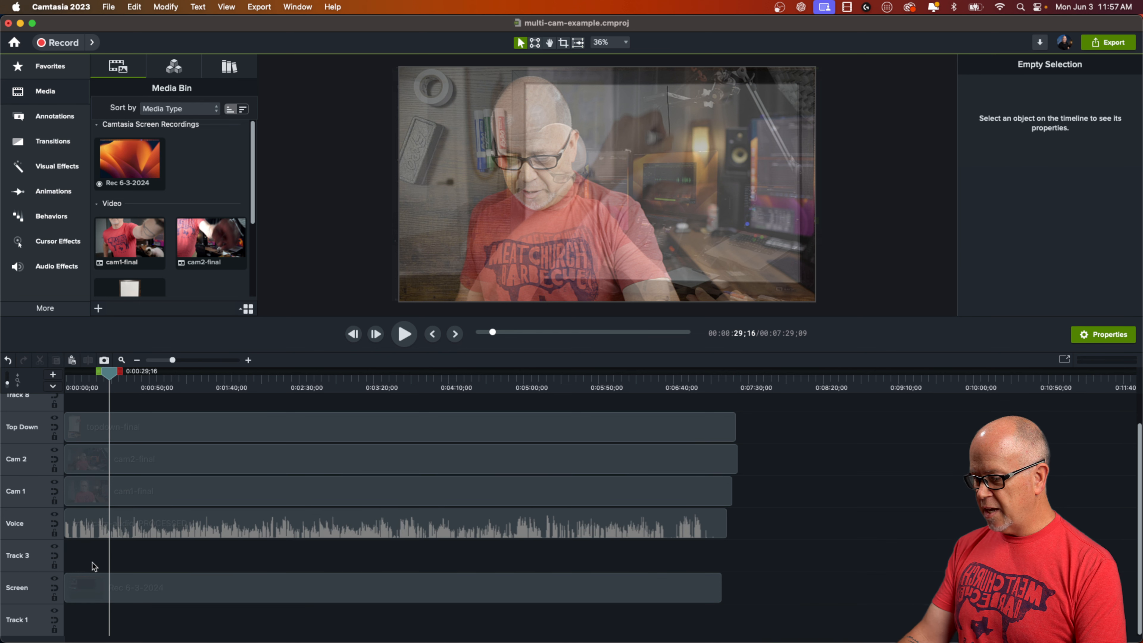
- Remove all empty tracks from the timeline and clear the clip selection
click(90, 594)
right_click(144, 628)
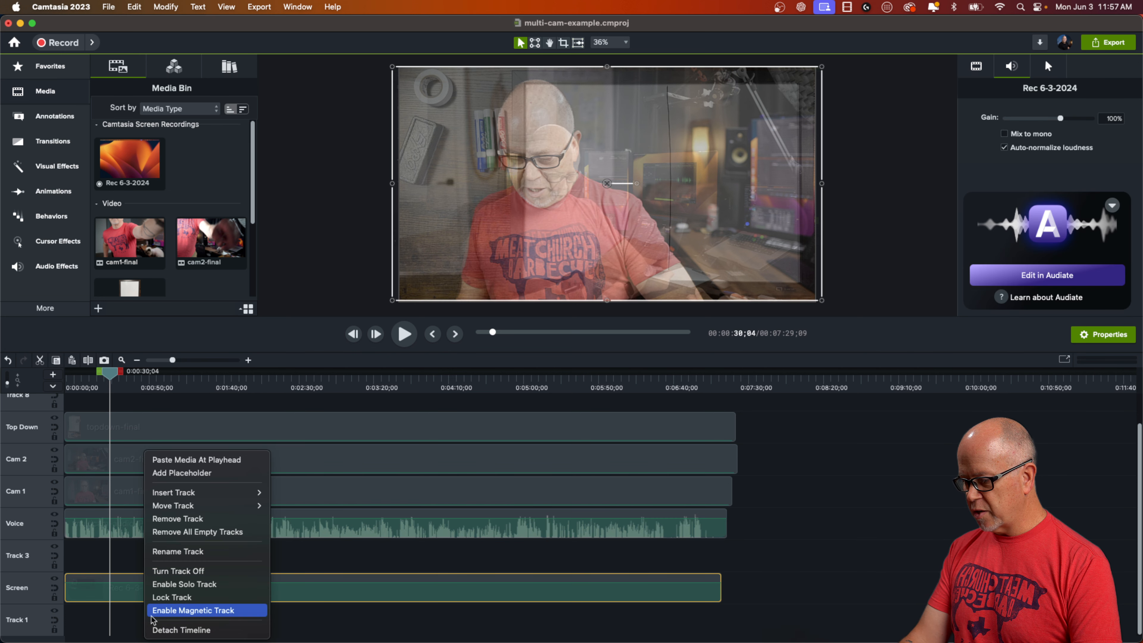
click(198, 533)
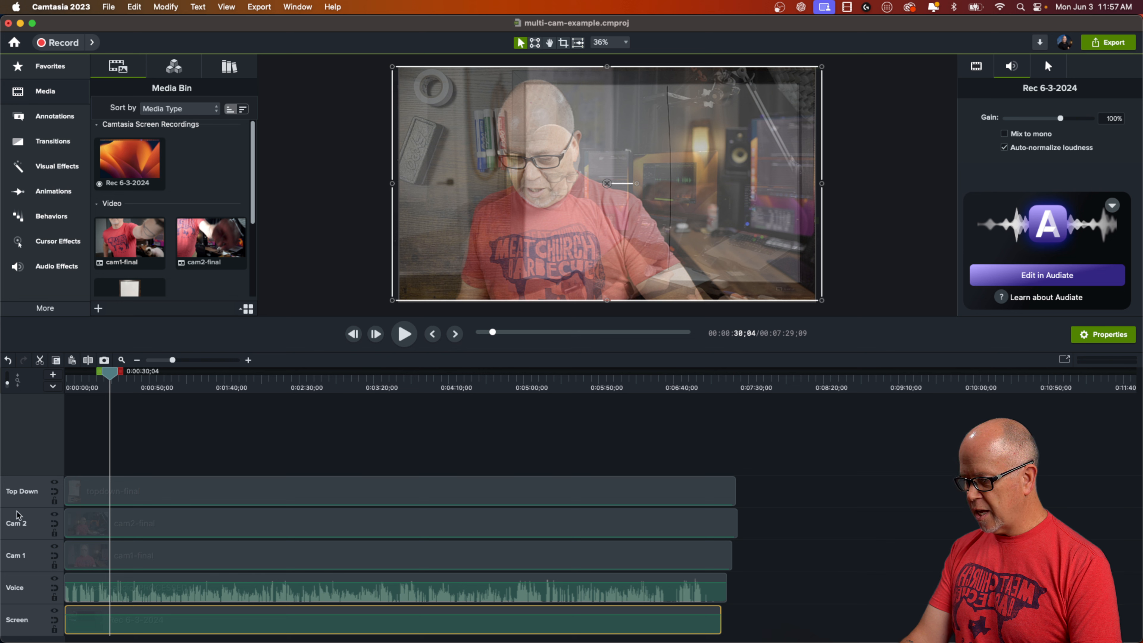
click(133, 425)
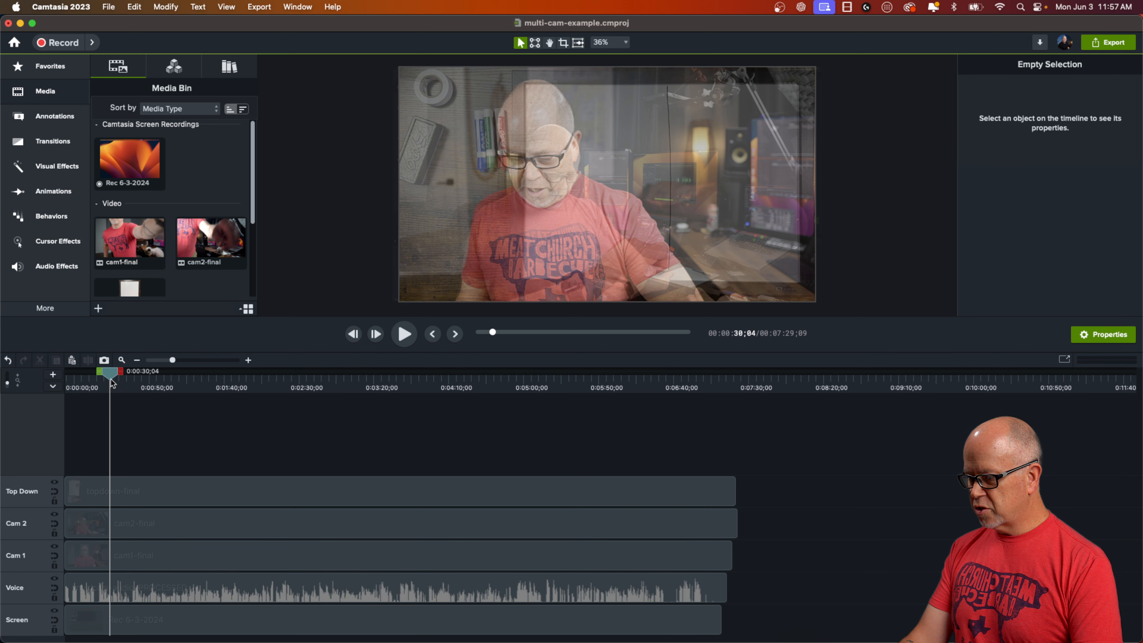
- Play a short section up to 0:00:29;15 to check the sound with only the Voice track audible
drag(112, 383, 102, 384)
key(space)
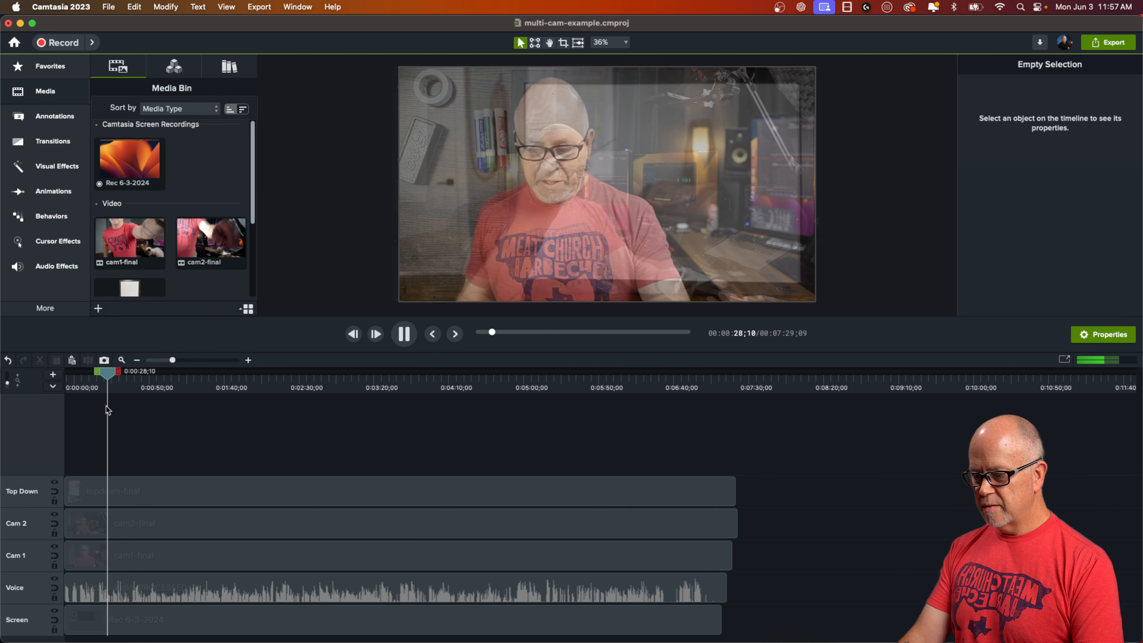
key(space)
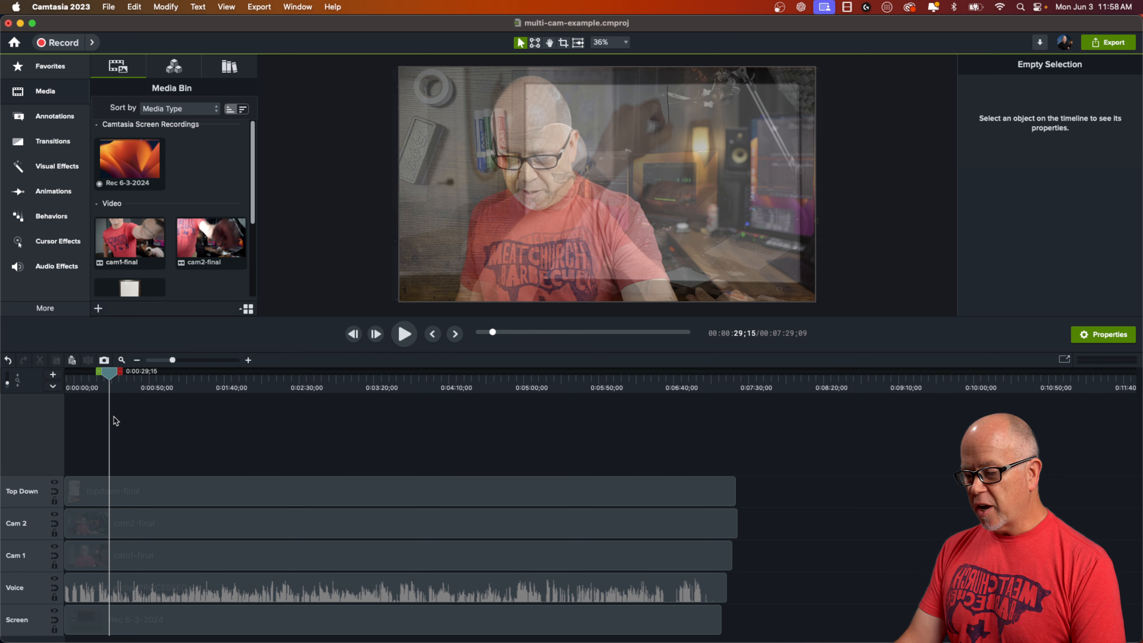
- Zoom in on the timeline and play the first three seconds from 0:00:00;00 to review the opening
drag(113, 379, 69, 376)
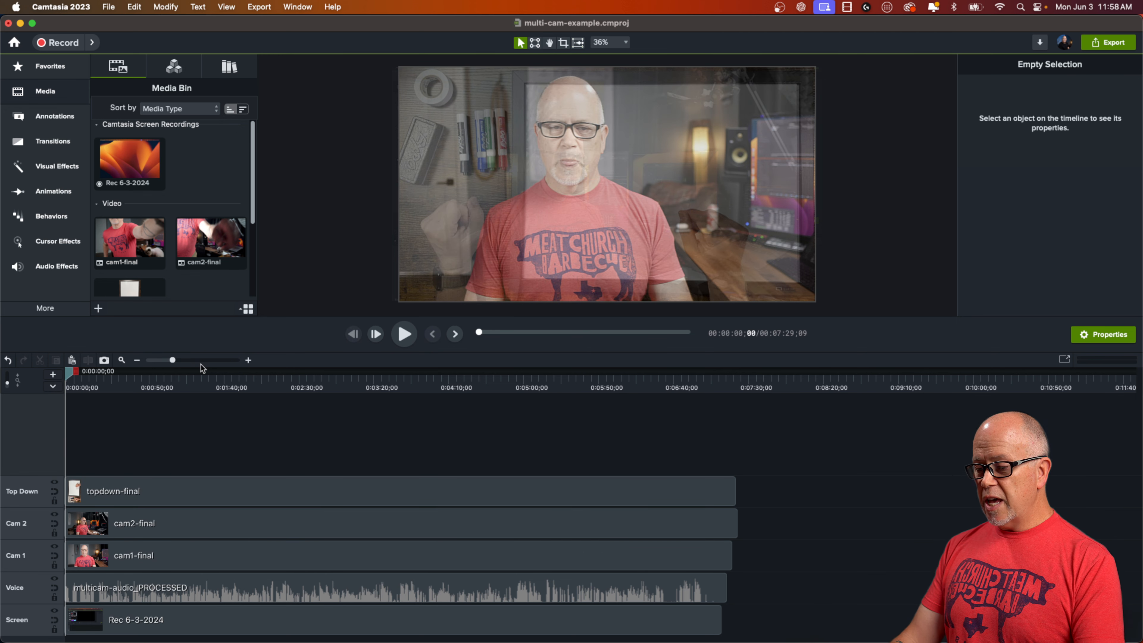
drag(172, 360, 193, 379)
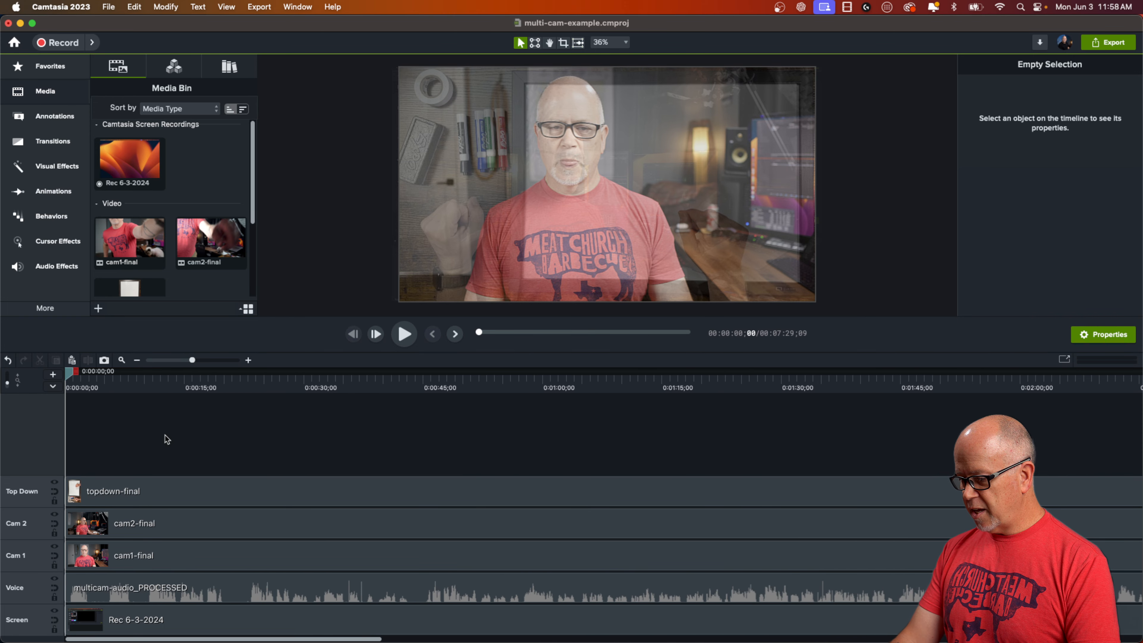
key(space)
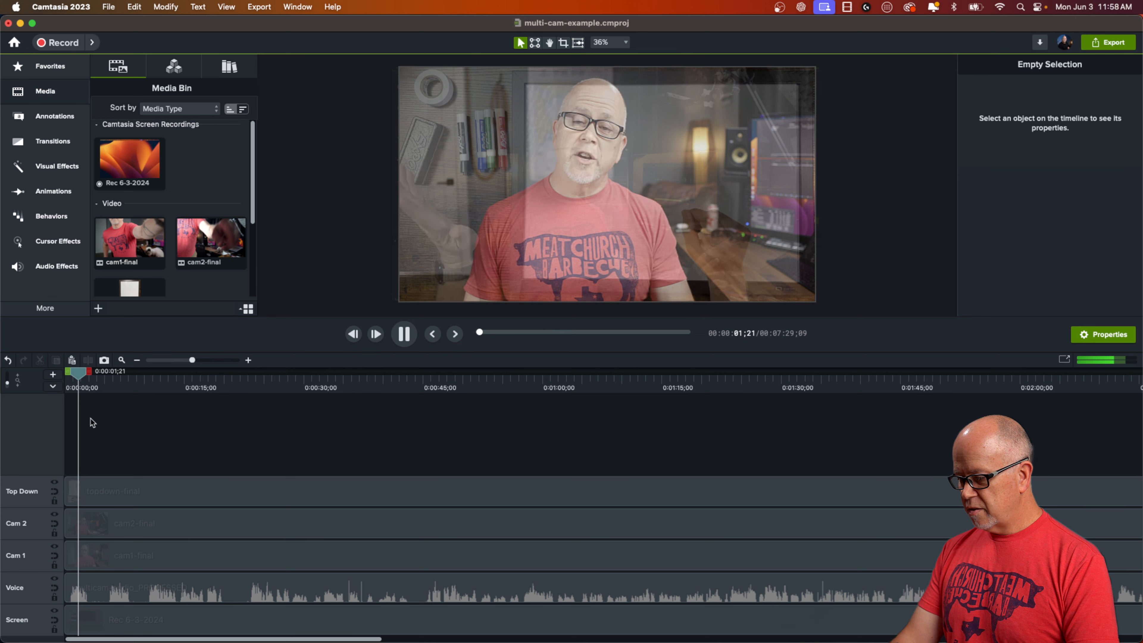
key(space)
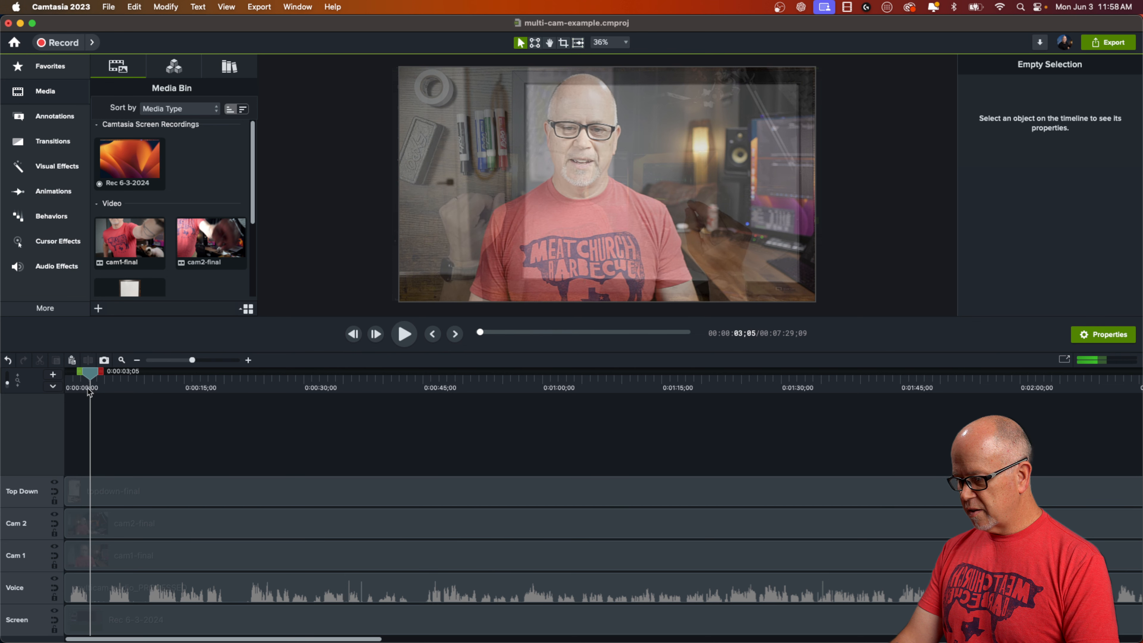
- Play in short bursts from about 0:00:23 to 0:00:26;23 to look for a camera switch point
drag(93, 376, 250, 413)
key(space)
key(space)
key(space)
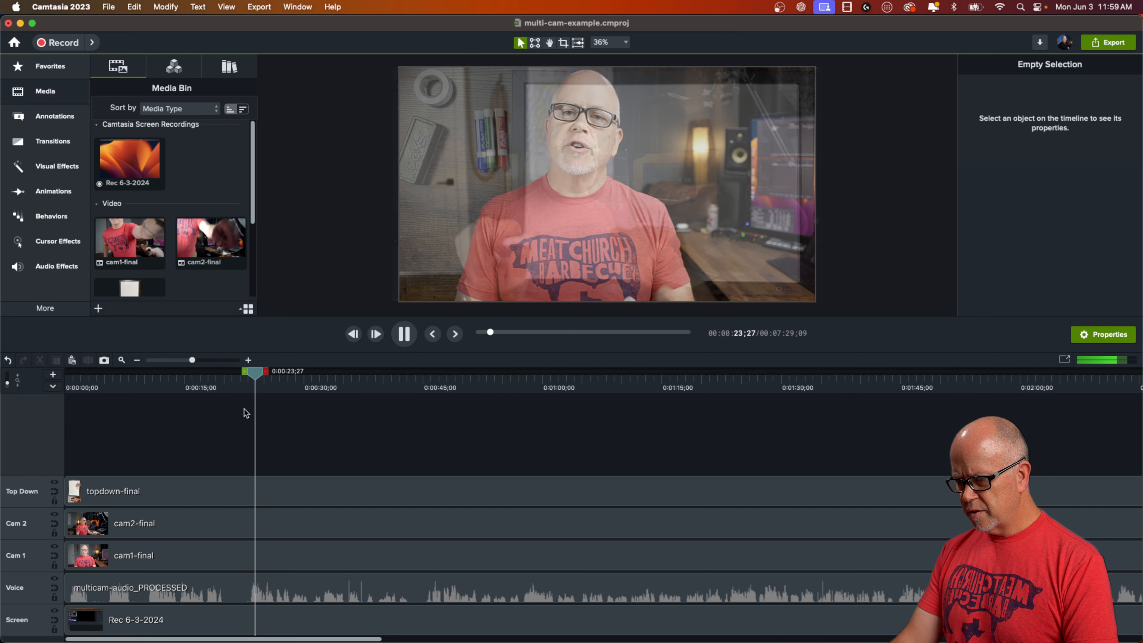
key(space)
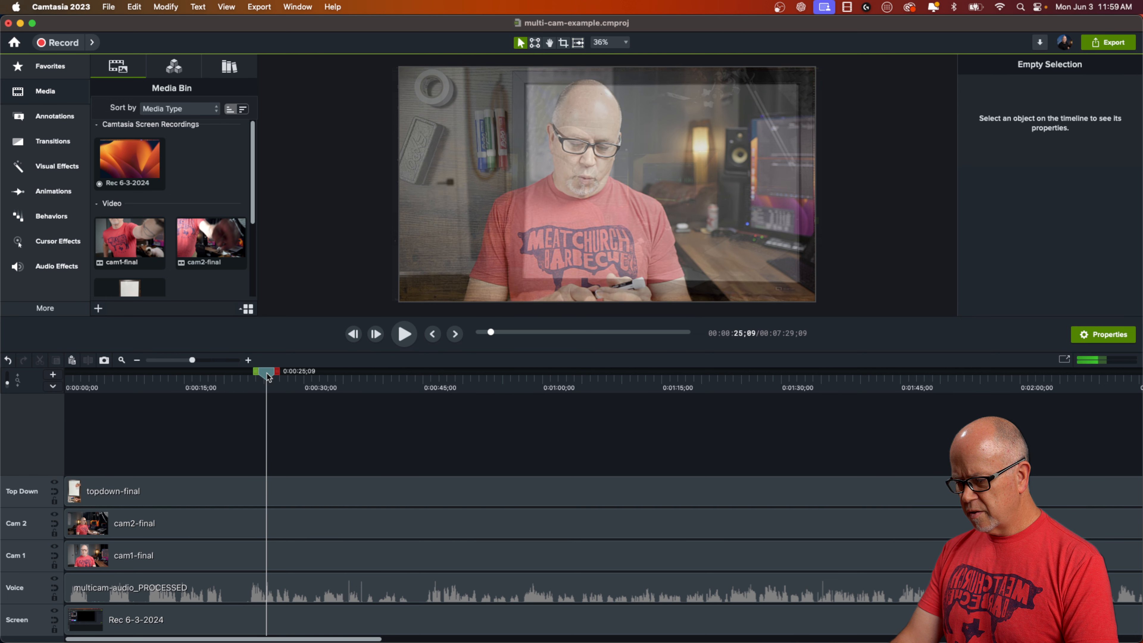
key(space)
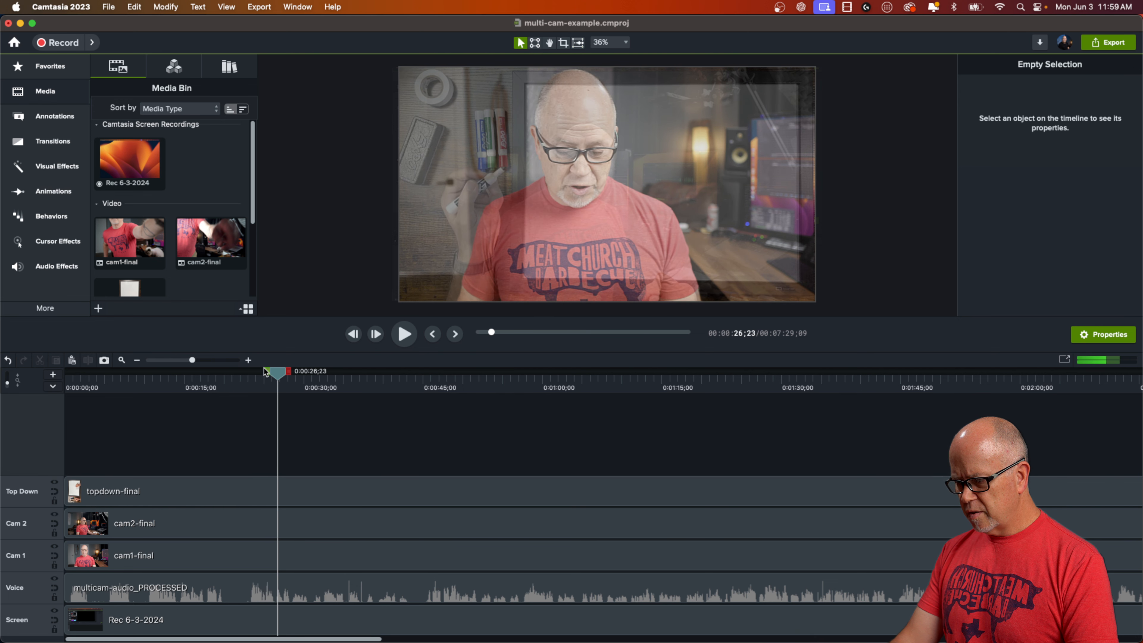
- Play around 0:00:10 to find the start of the talking, split all tracks at 0:00:10;17 and ripple delete everything before it
drag(279, 379, 149, 405)
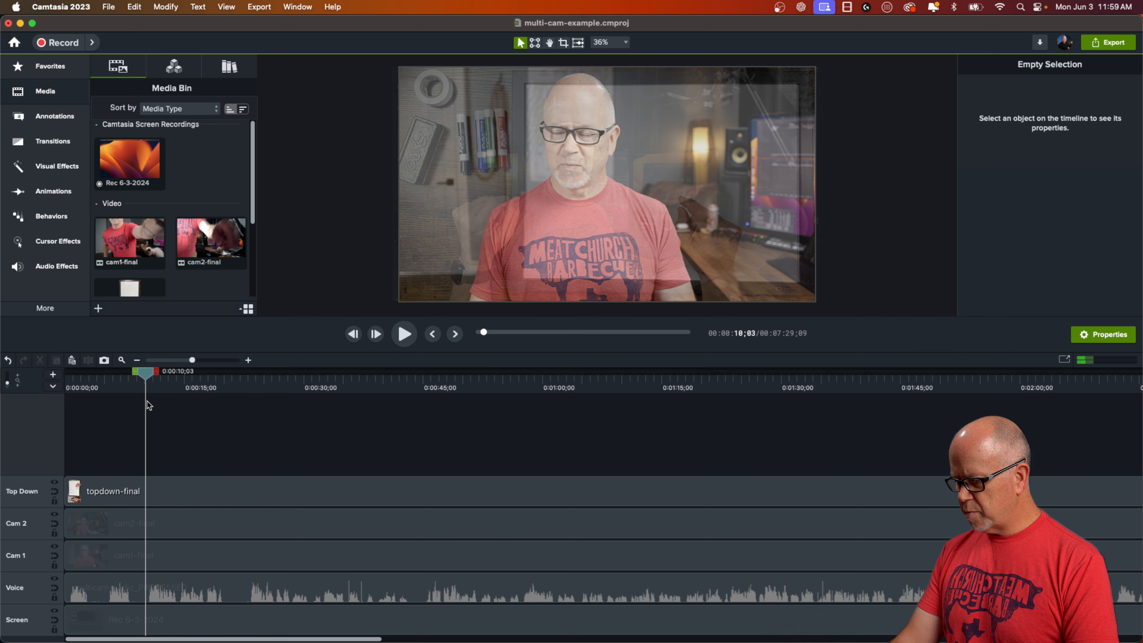
drag(196, 363, 156, 382)
key(space)
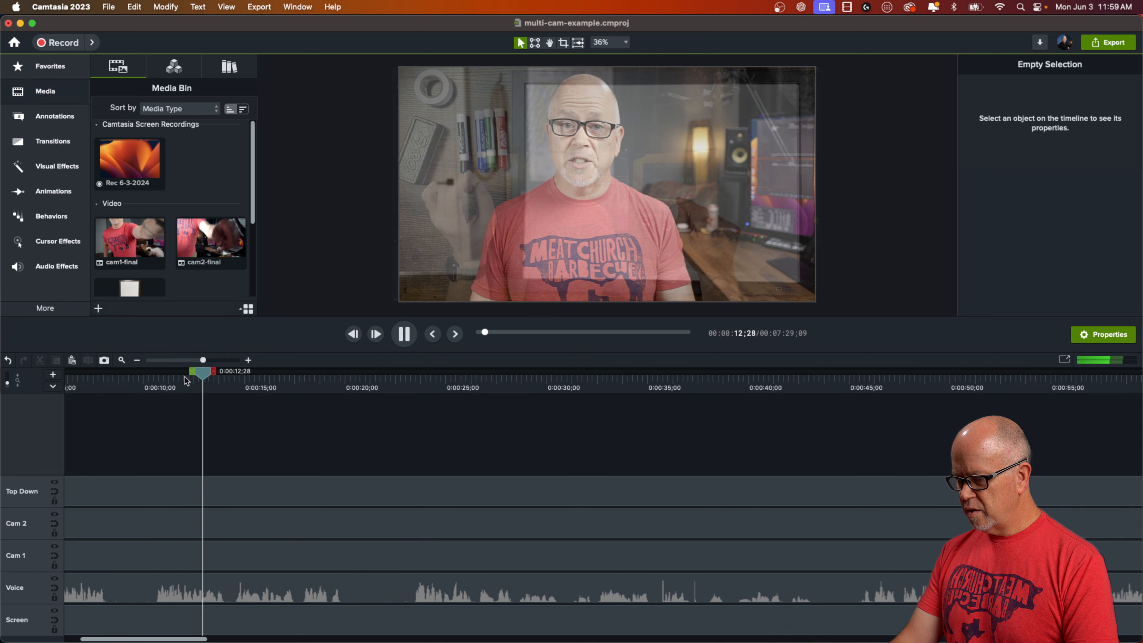
key(space)
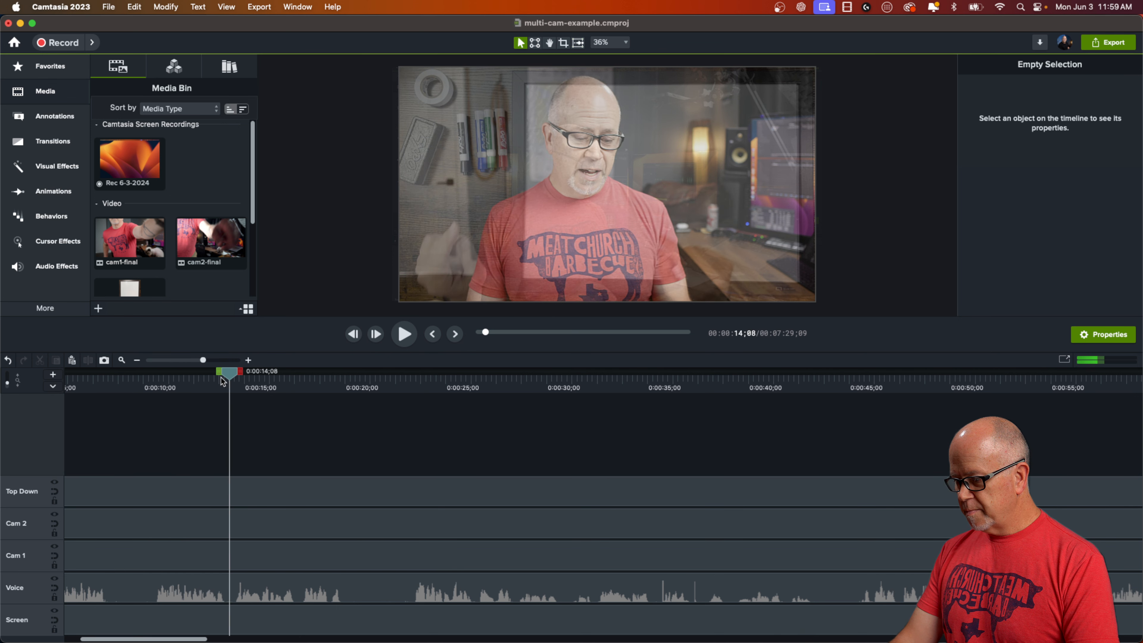
drag(223, 382, 155, 388)
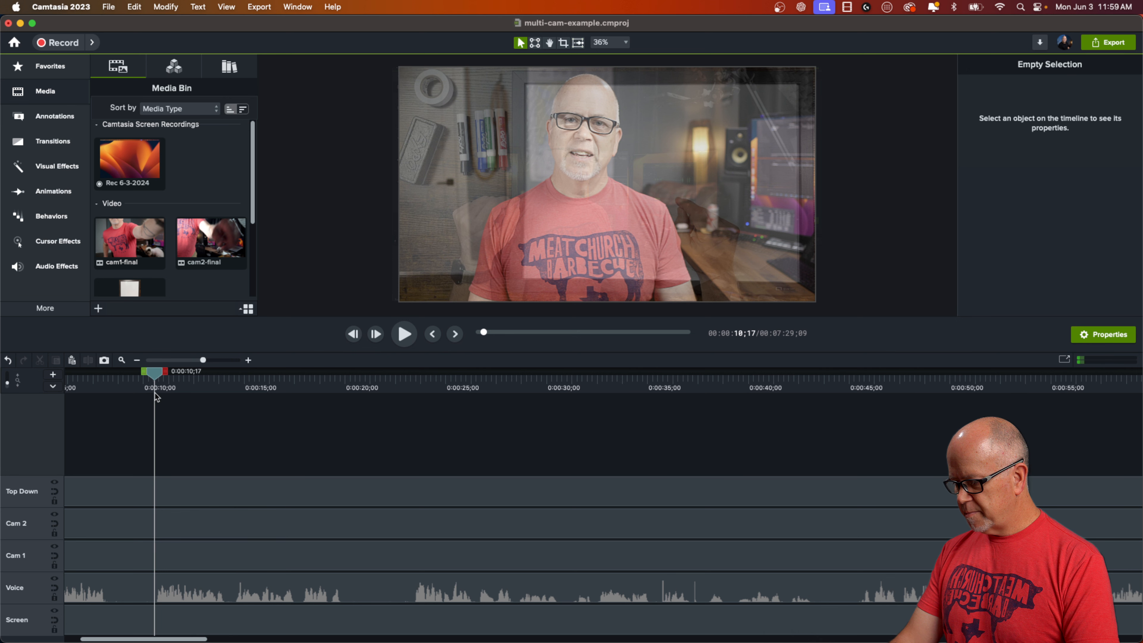
drag(142, 638, 105, 639)
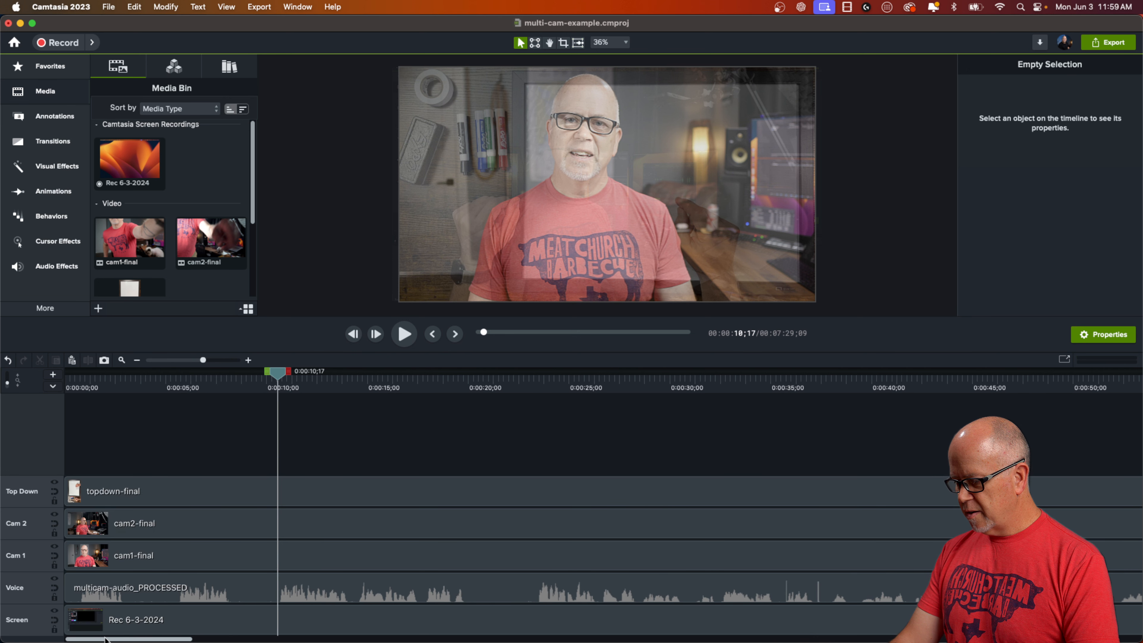
drag(141, 463, 199, 617)
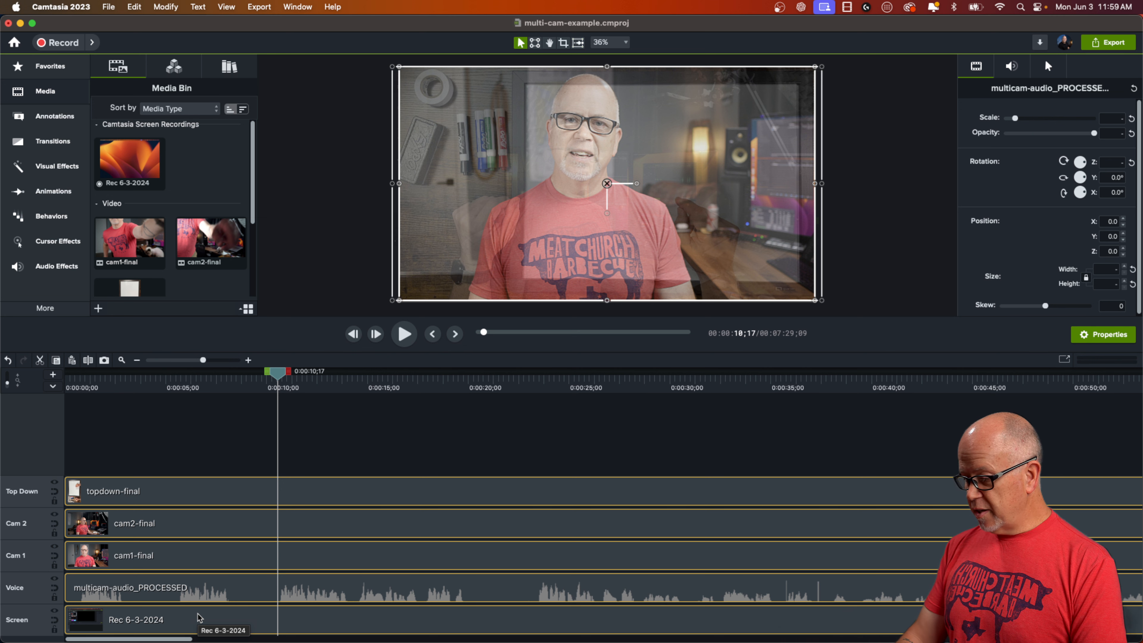
key(s)
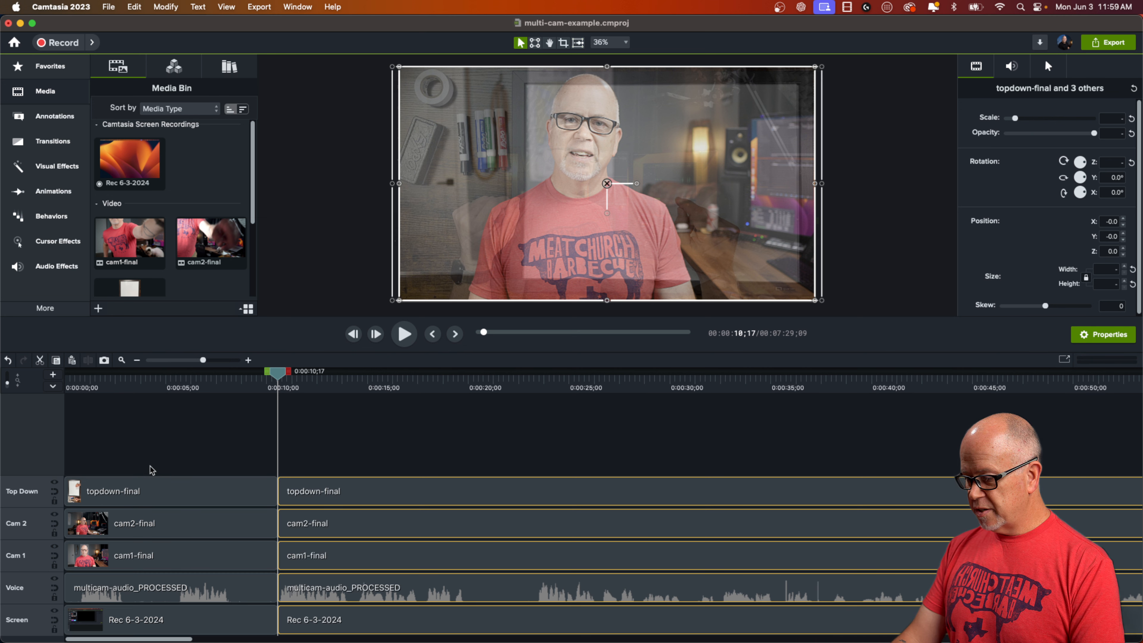
key(Delete)
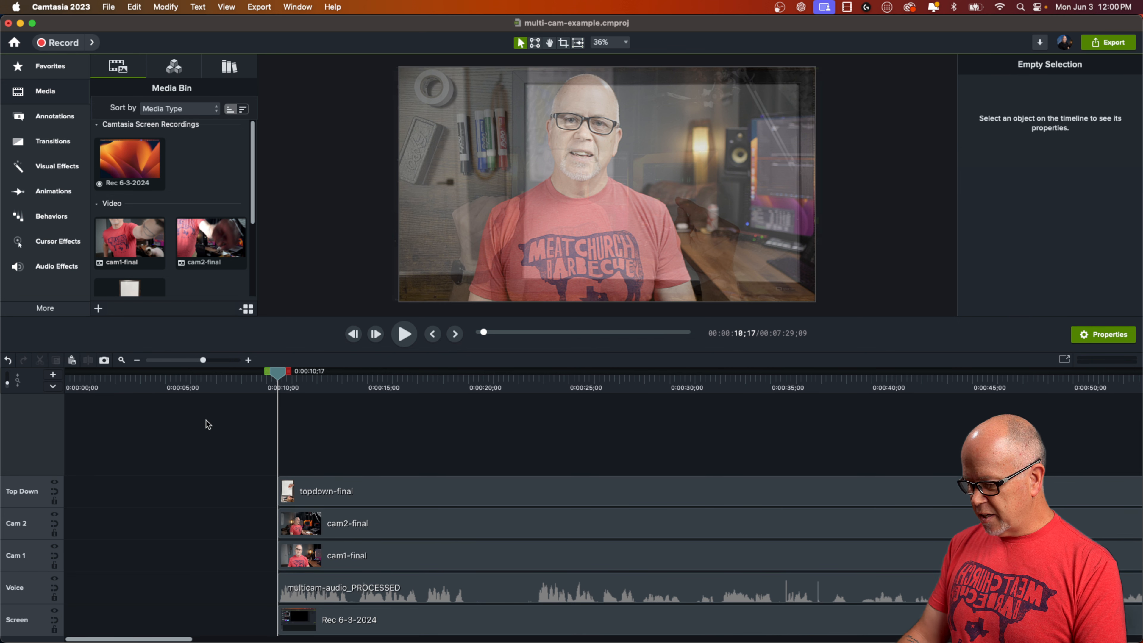
- Play the opening from 0:00:00;00 to find where the unwanted passage begins and split all tracks at 0:00:03;18
drag(254, 379, 49, 385)
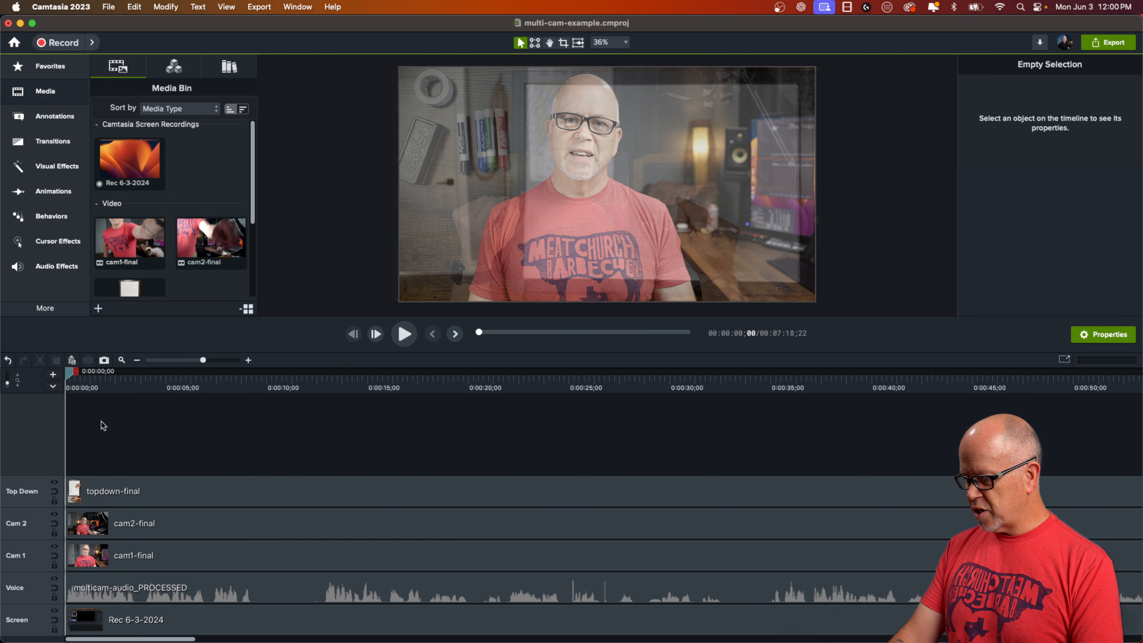
key(space)
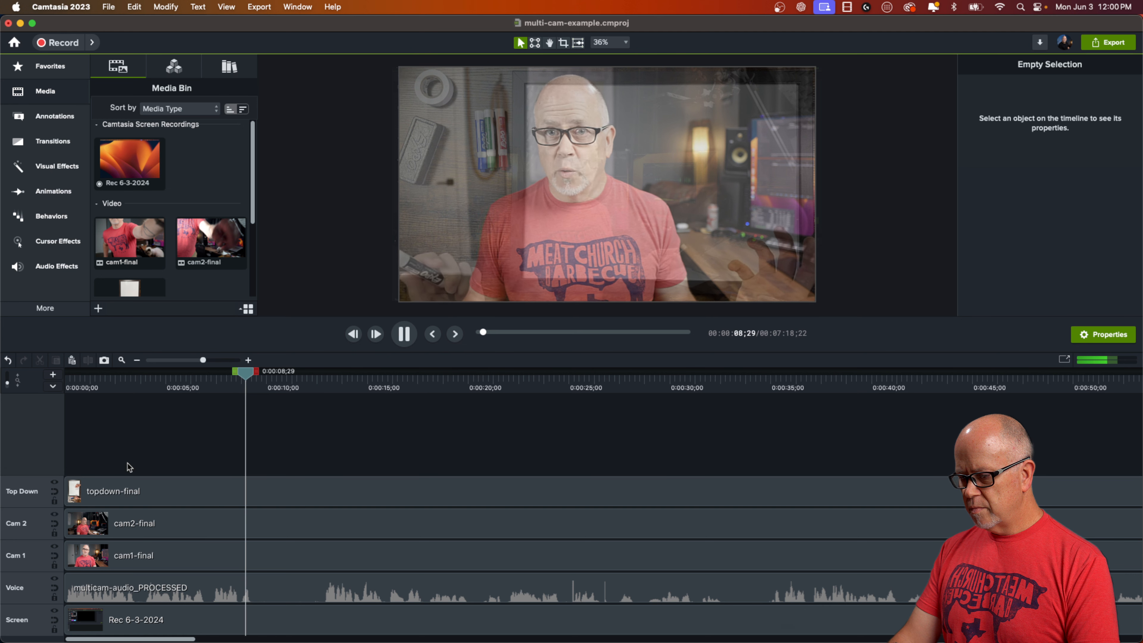
click(314, 380)
drag(314, 380, 321, 382)
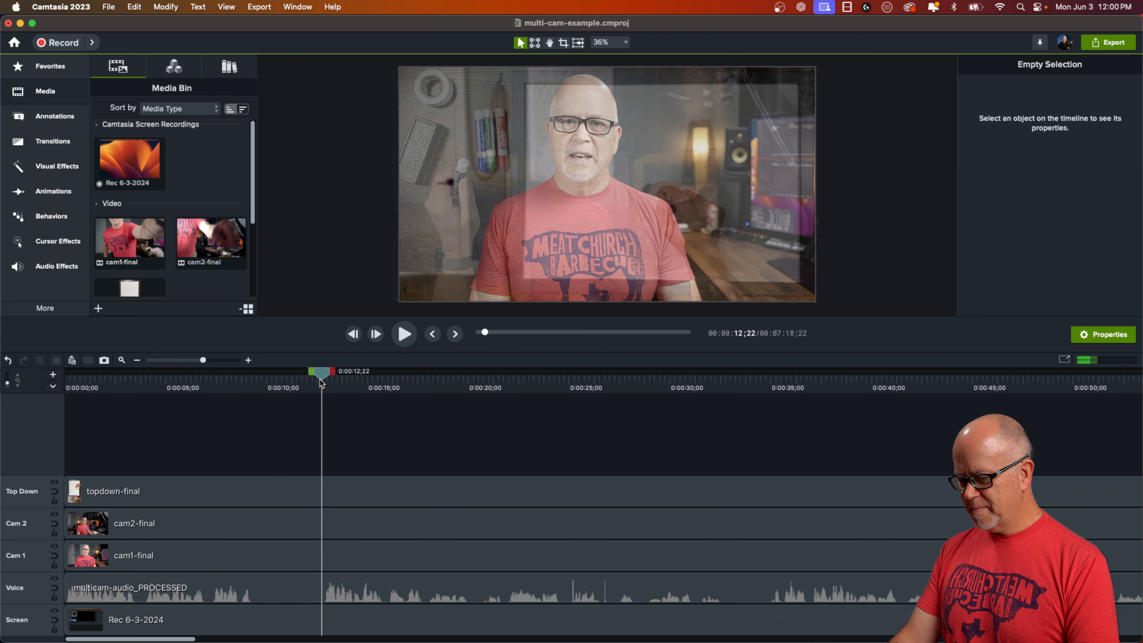
key(space)
key(space)
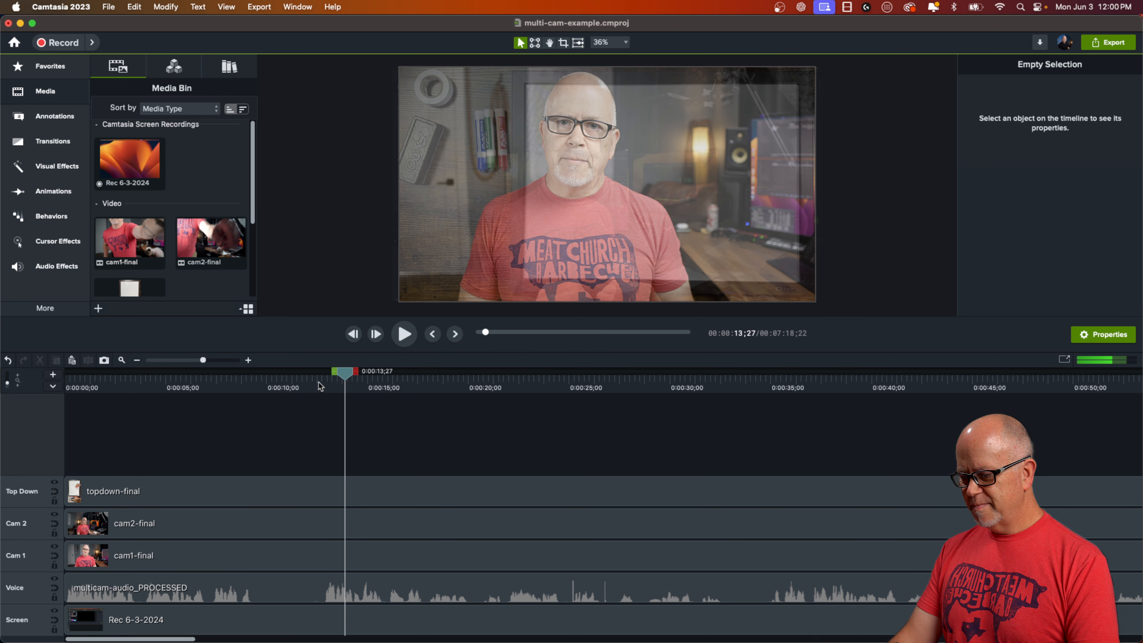
drag(352, 379, 109, 393)
key(space)
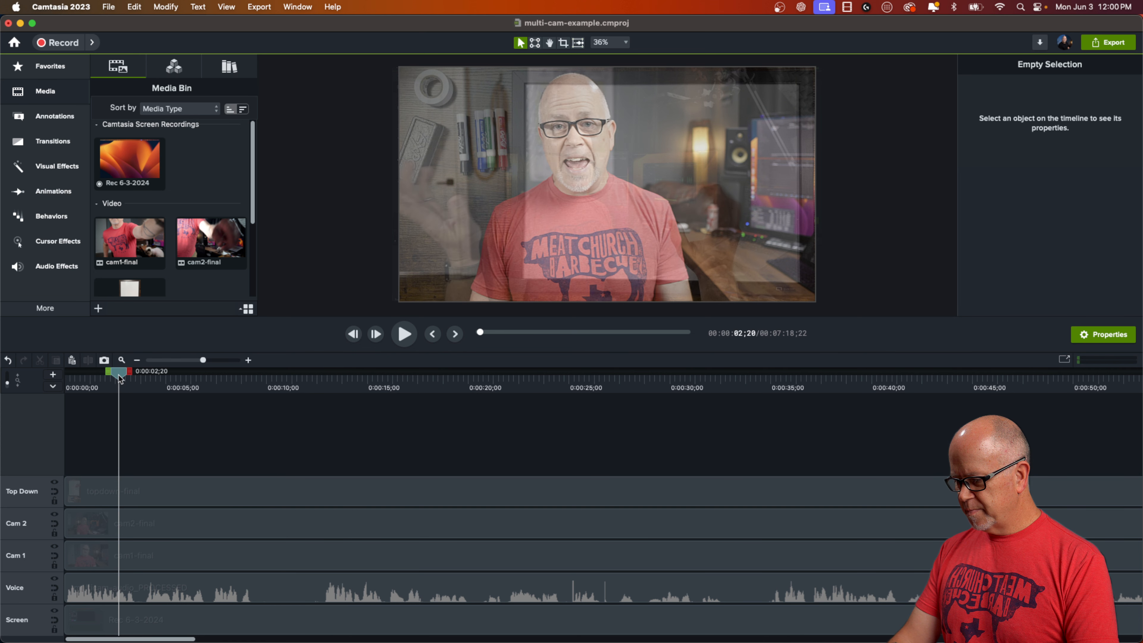
key(space)
drag(180, 454, 230, 617)
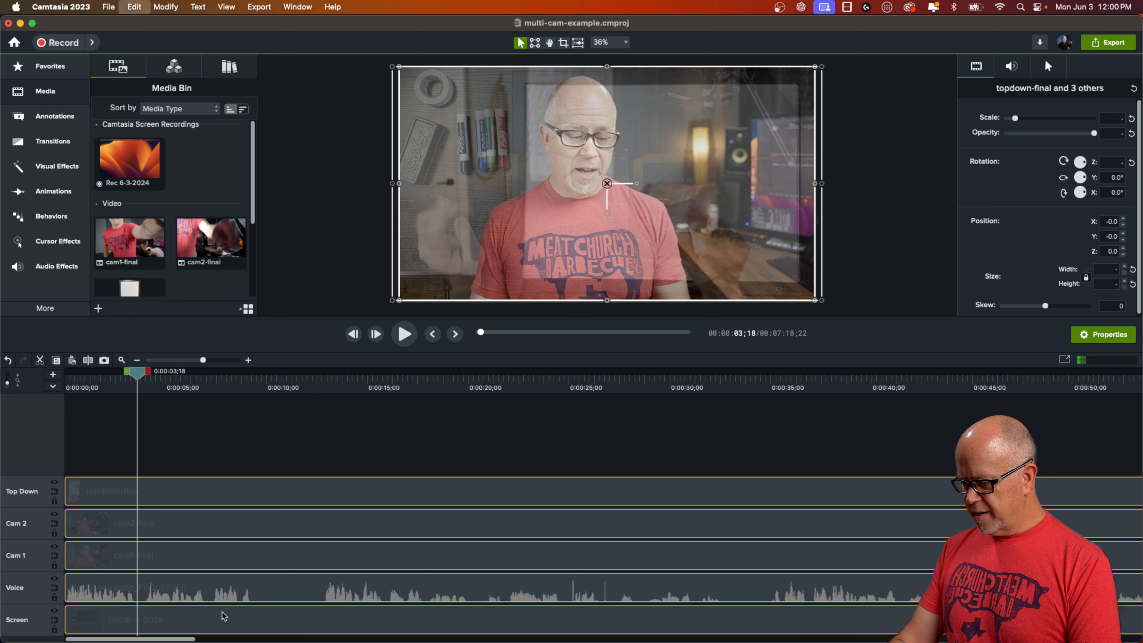
key(s)
- Split all tracks at 0:00:12;25 and ripple delete the section between 0:00:03;18 and that point
click(162, 382)
drag(162, 381, 322, 383)
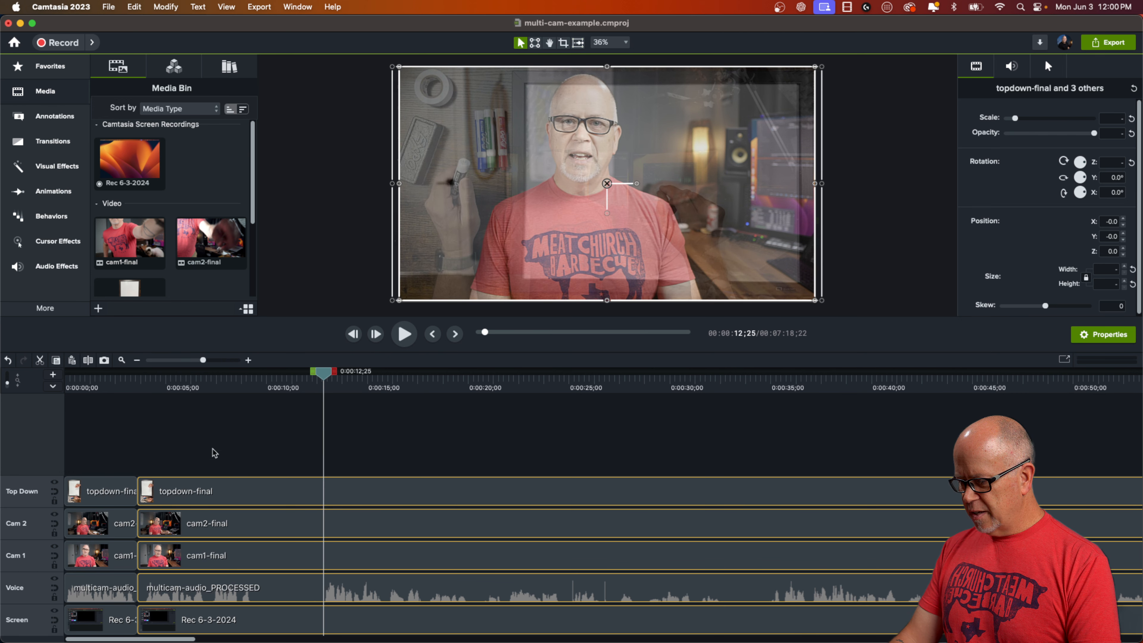
key(s)
drag(214, 452, 287, 616)
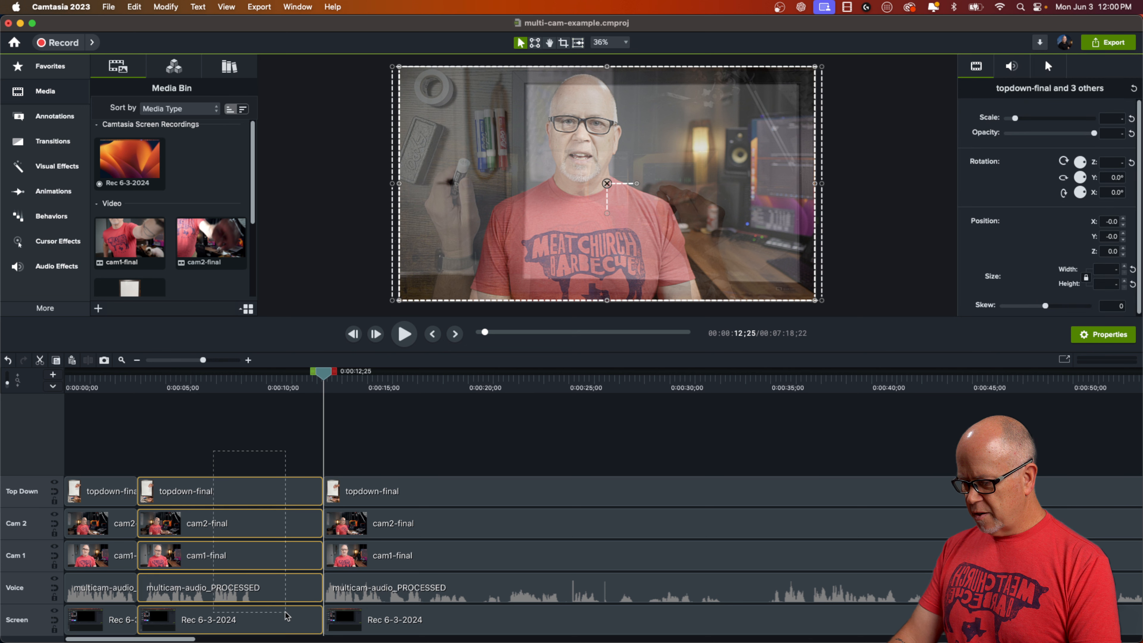
key(Delete)
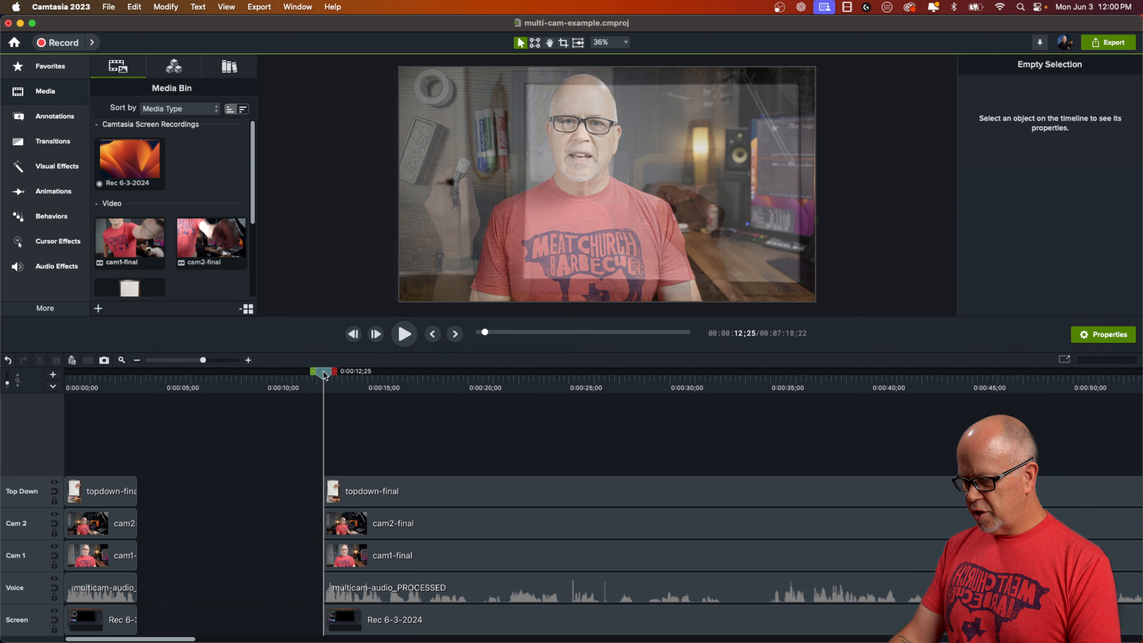
- Play from 0:00:02;27 across the new cut and on from 0:00:25;19 to look for more passages to remove
drag(324, 371, 121, 388)
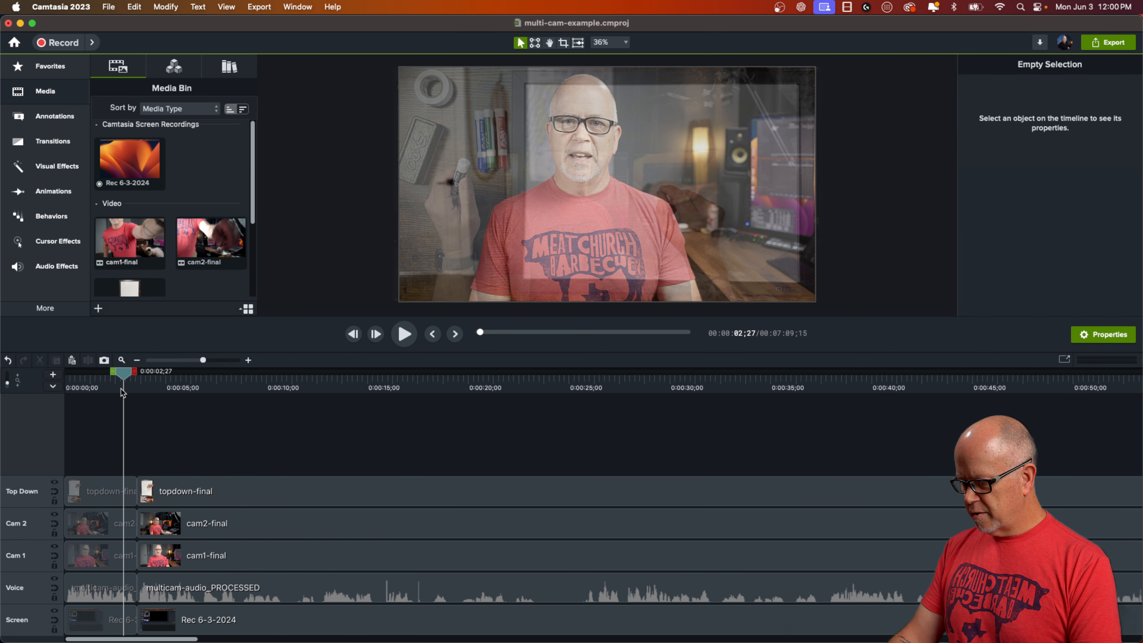
key(space)
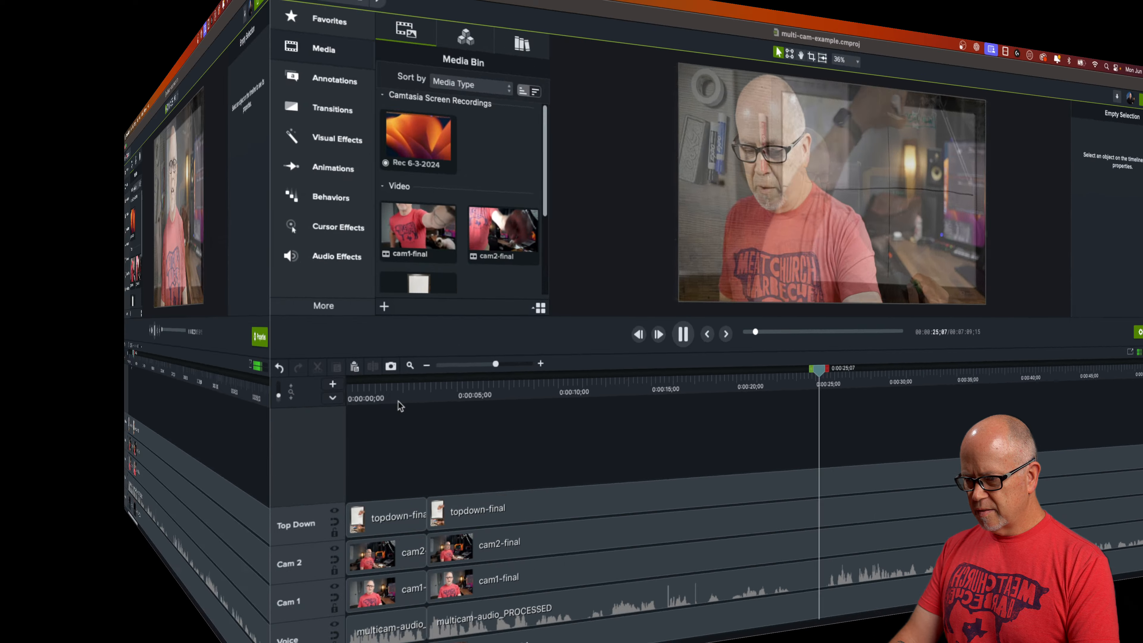
key(space)
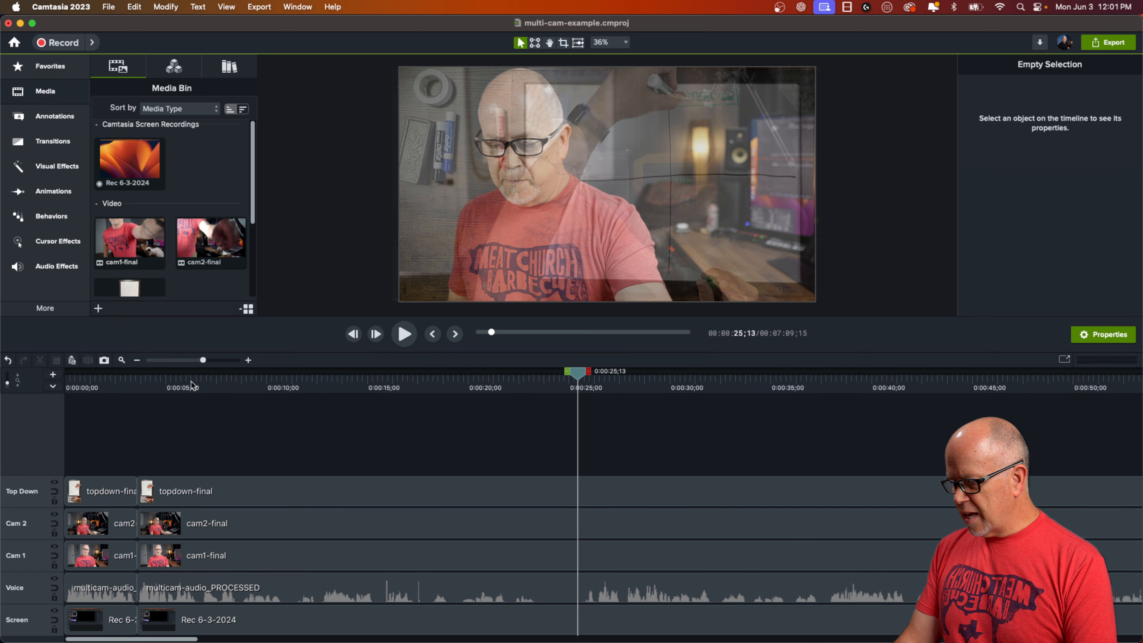
drag(203, 362, 192, 362)
click(273, 388)
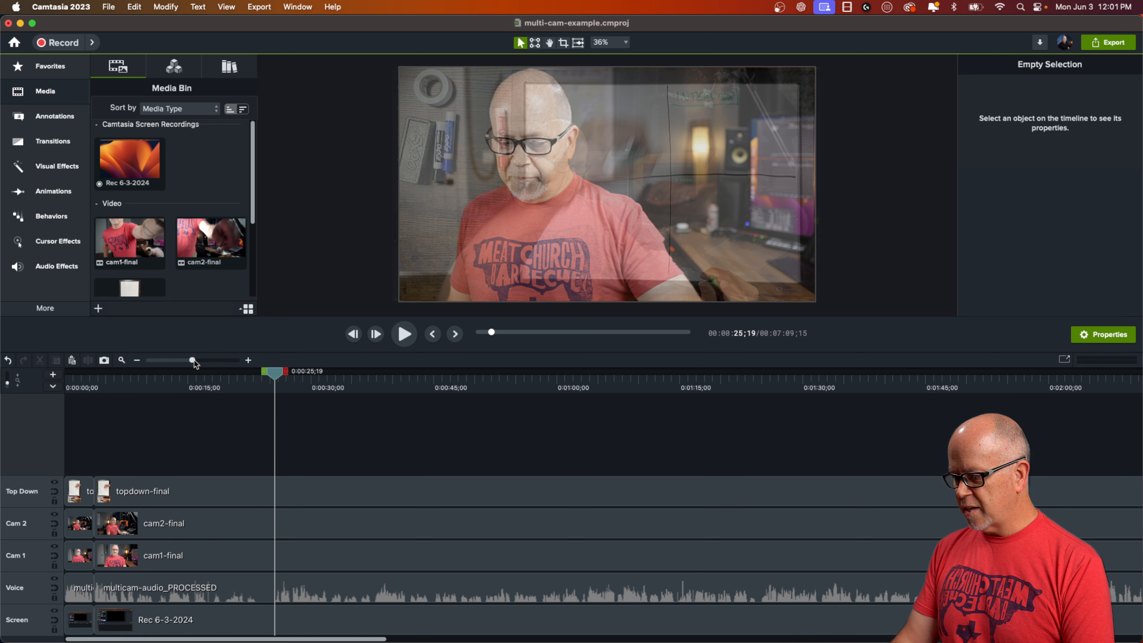
key(space)
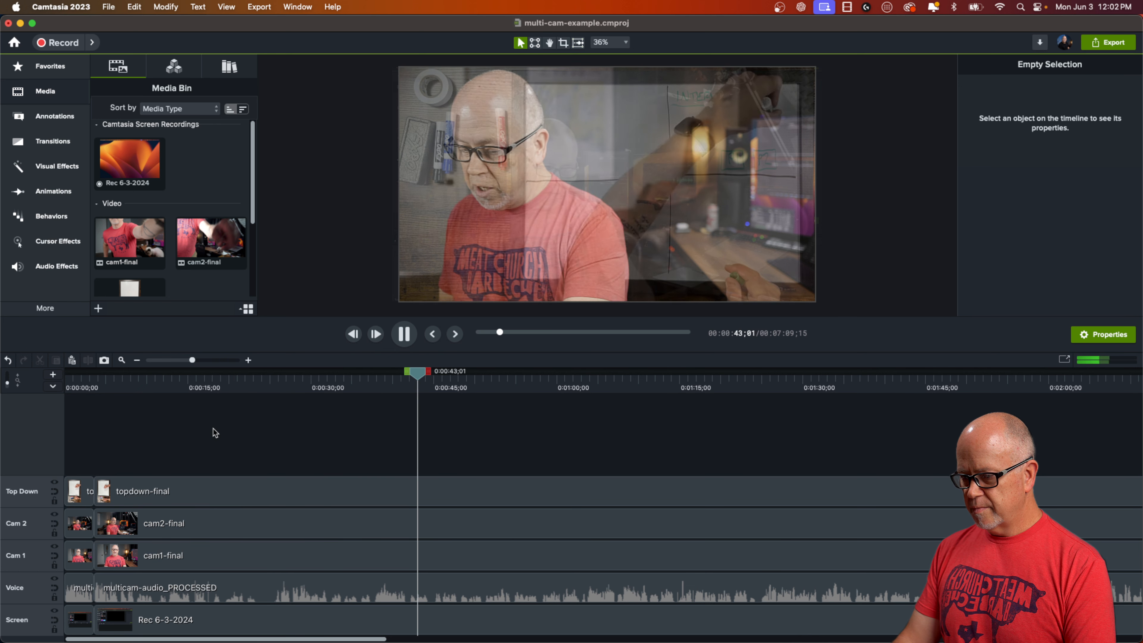
- Split the last segment on all tracks at 0:05:55;24 and delete everything after it
key(space)
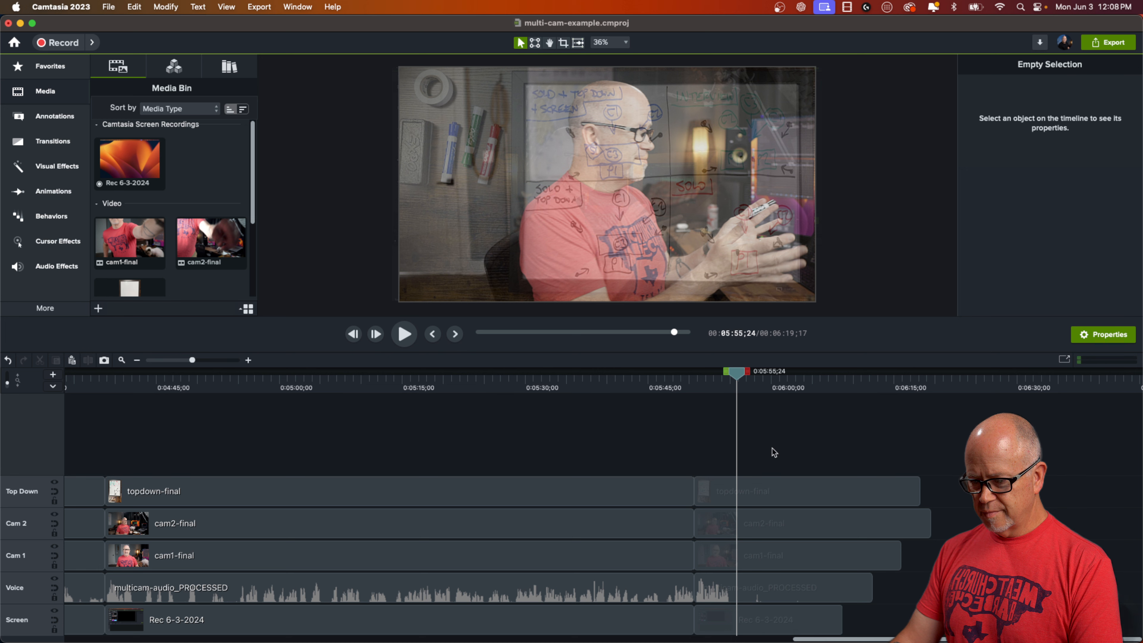
drag(772, 449, 822, 609)
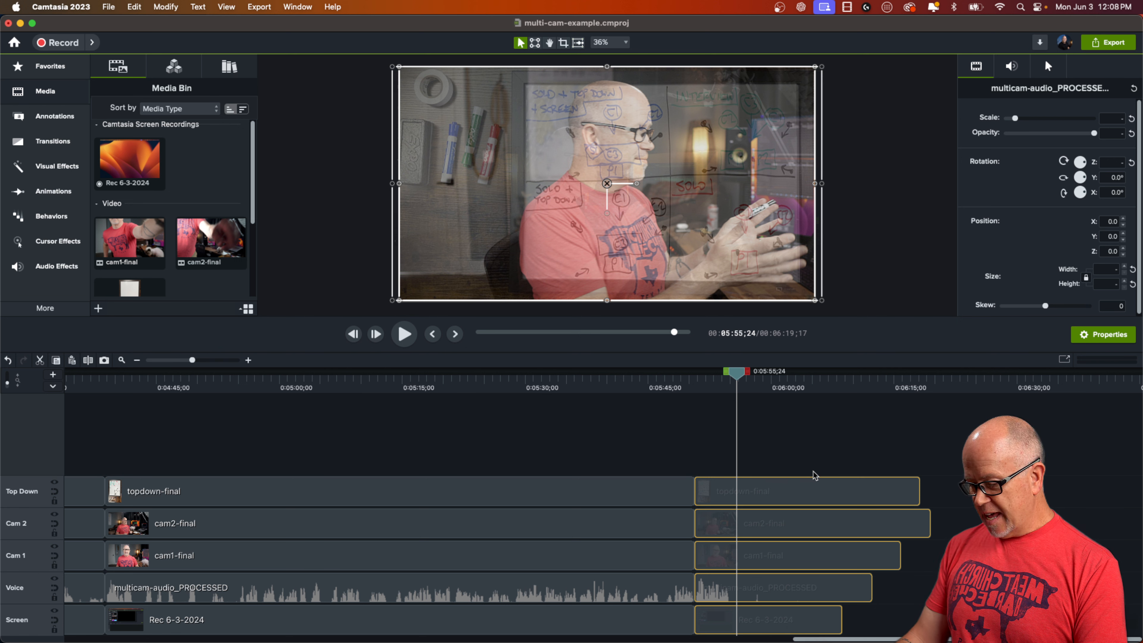
key(super+t)
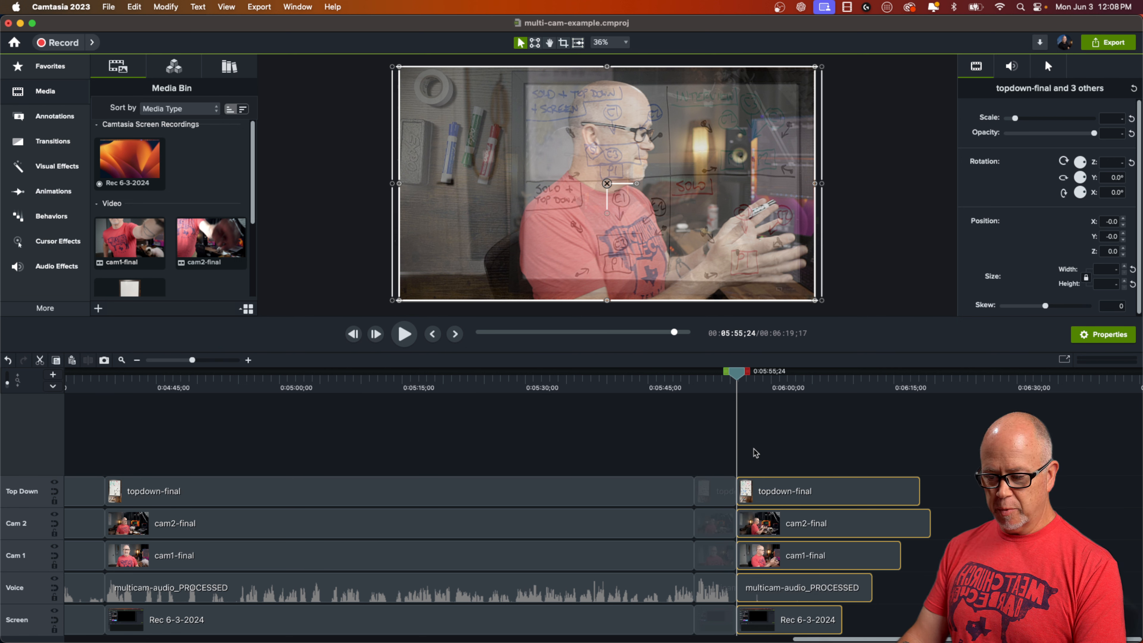
key(Delete)
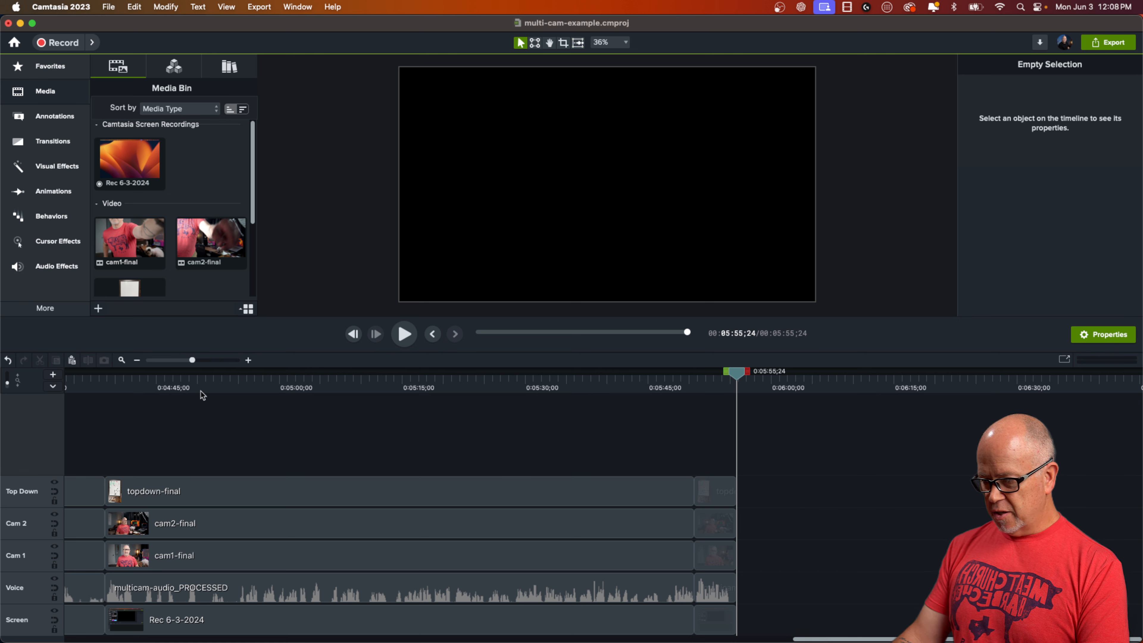
- Review the segments across the whole timeline, then play the opening from 0:00:00;00 with a closer timeline view
click(123, 361)
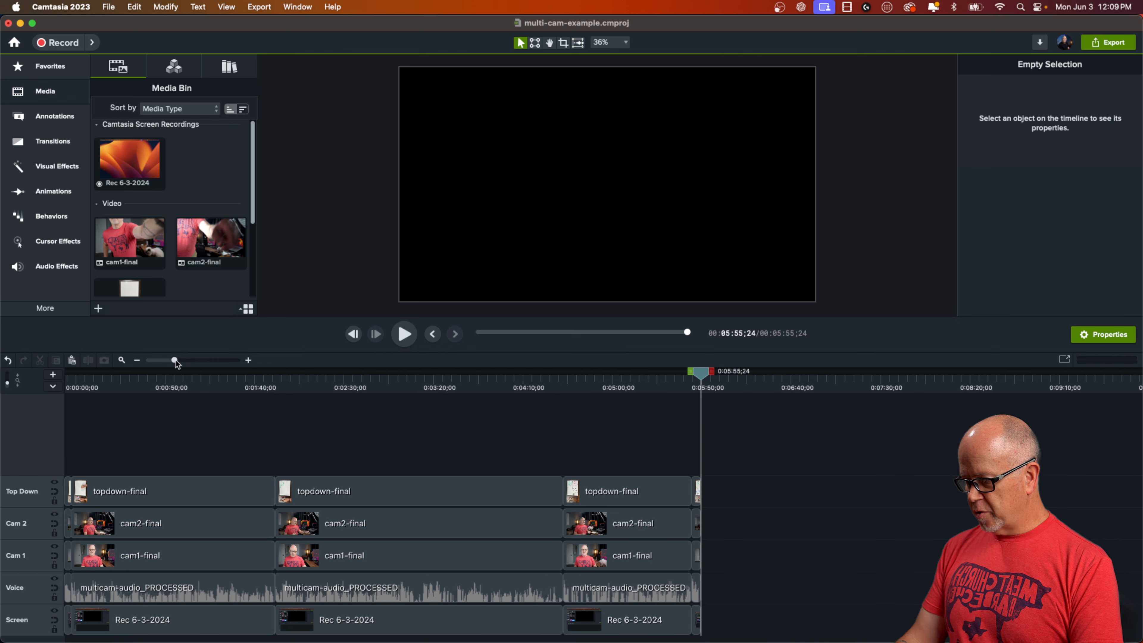
key(Home)
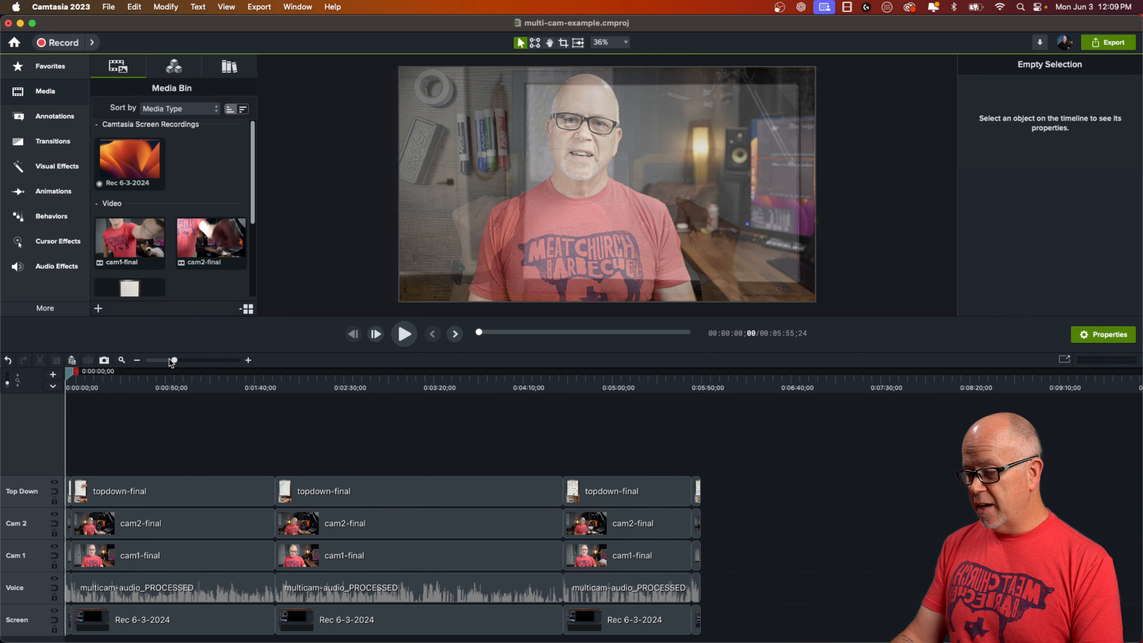
drag(175, 362, 201, 361)
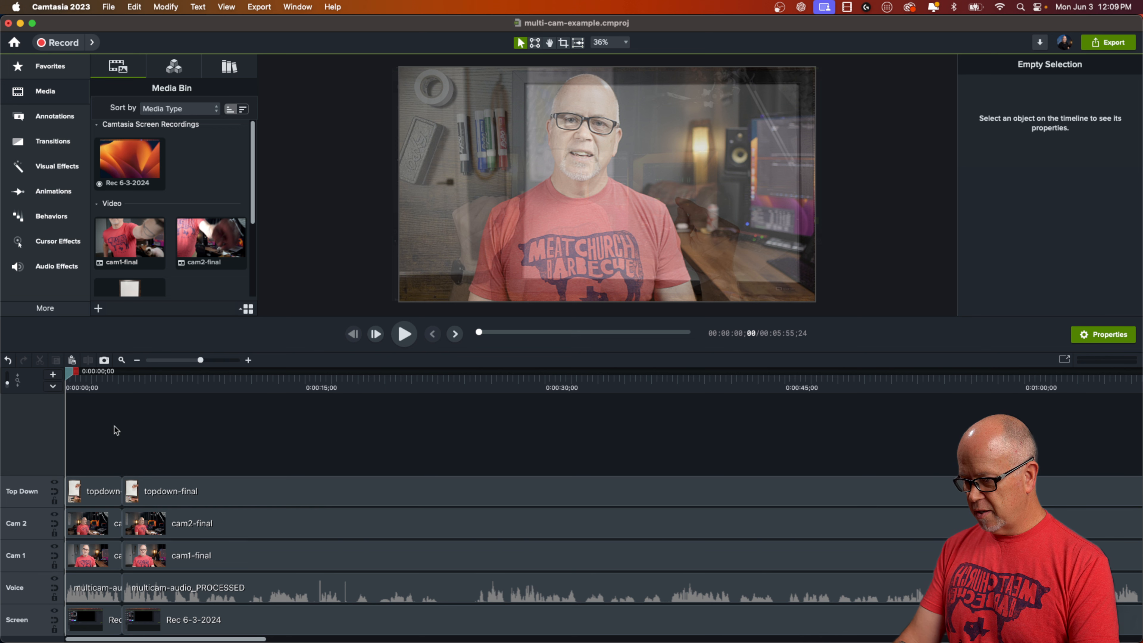
key(space)
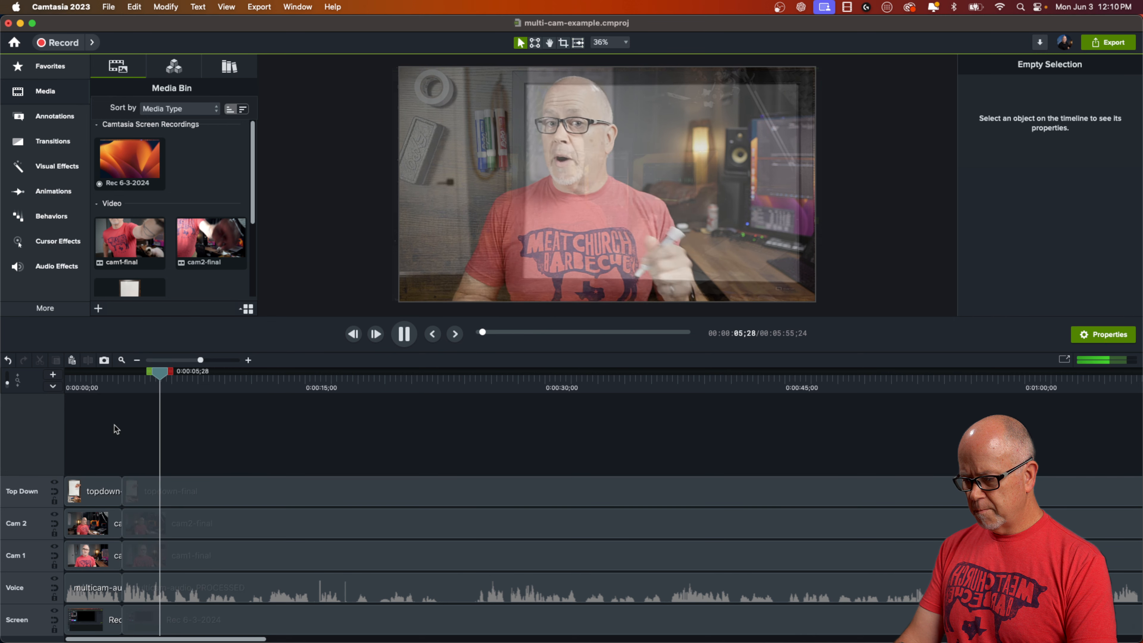
key(space)
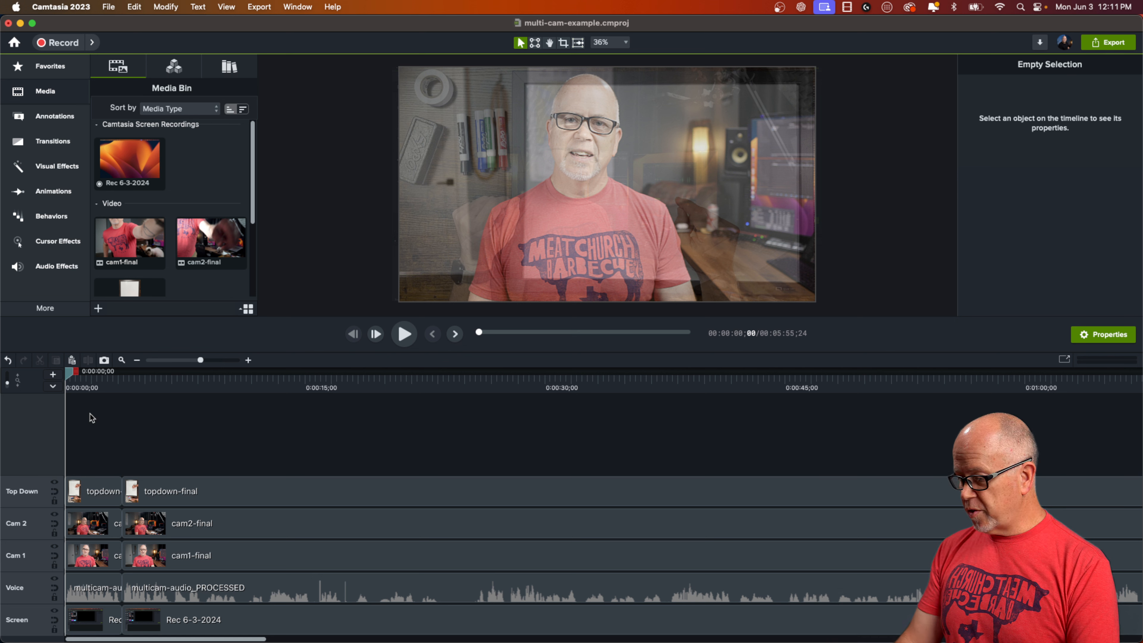
- Scale the first Top Down segment to about 43.3% at 0:00:01;15 and place it against the canvas's left edge, X about -128.4
drag(71, 377, 89, 376)
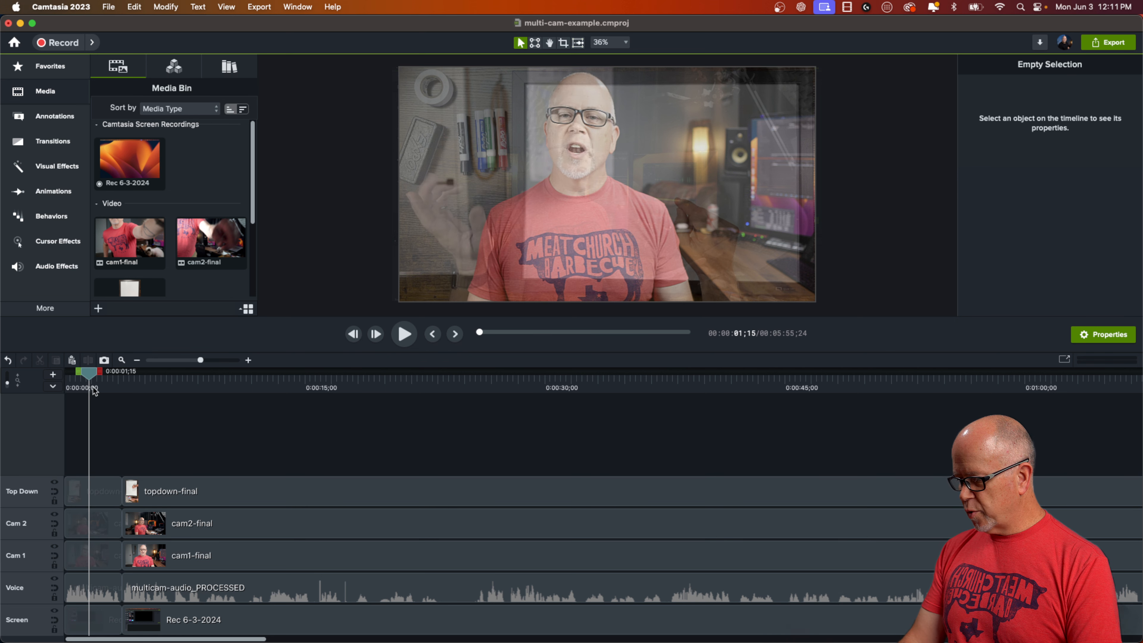
drag(94, 456, 111, 436)
click(100, 494)
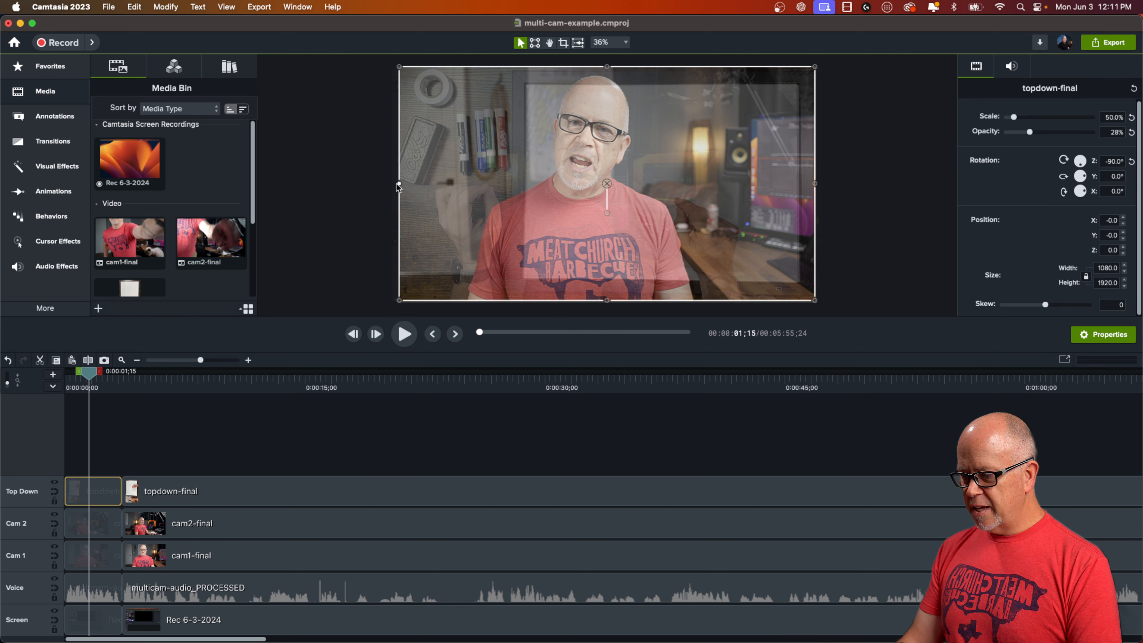
drag(399, 184, 455, 204)
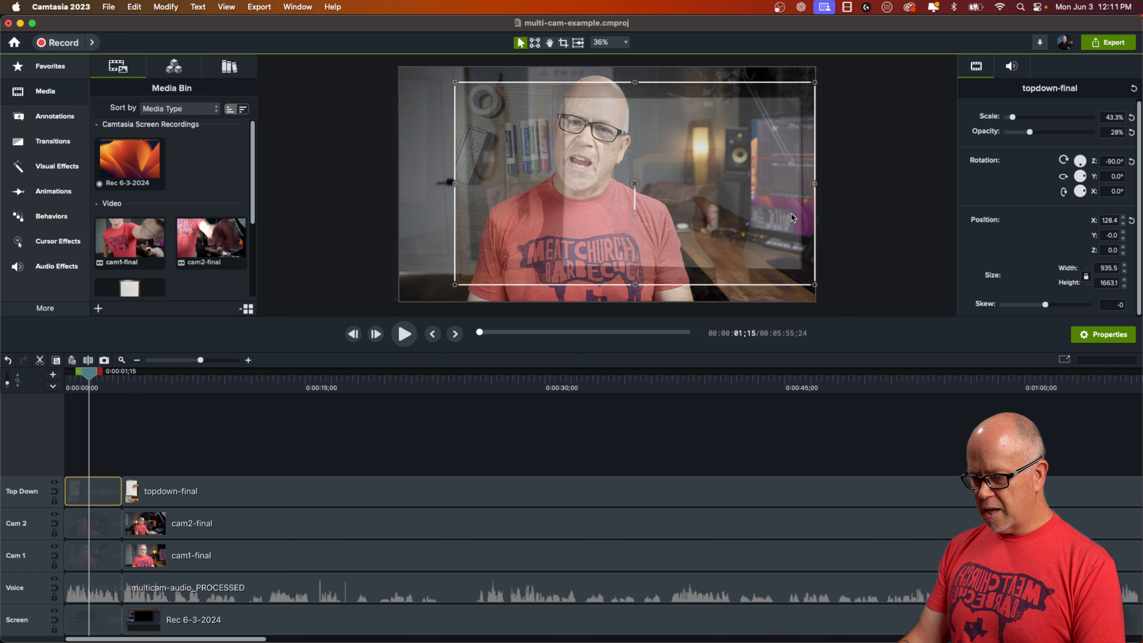
drag(756, 182, 708, 193)
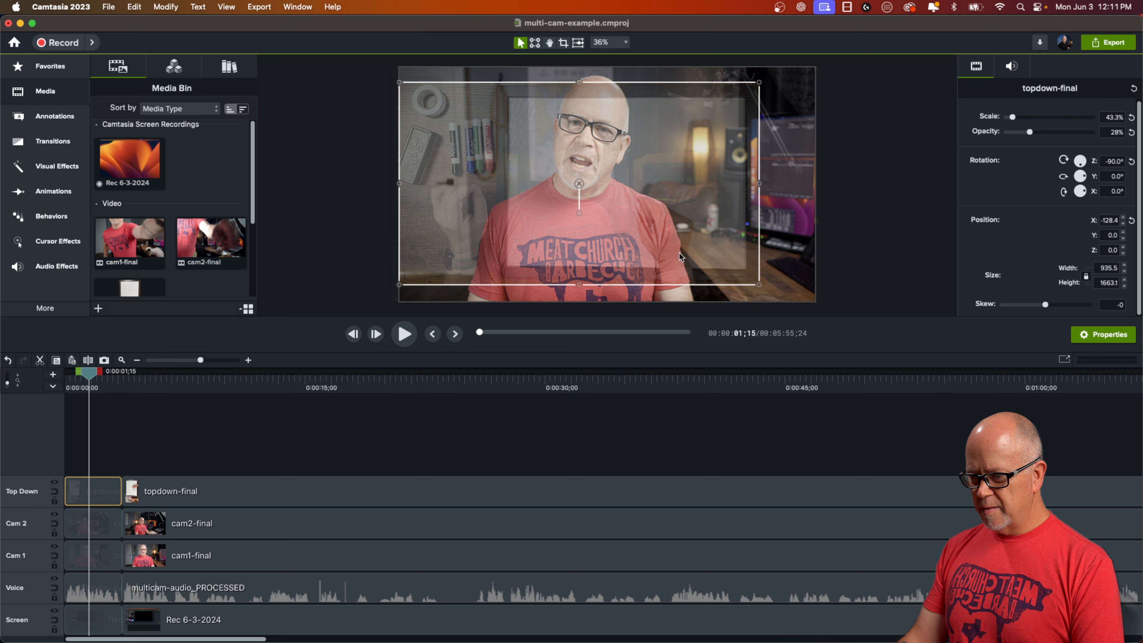
- Move the first Top Down segment to X 128.4 and scale the first Cam 1 and Cam 2 segments to about 32.8% at X about -329.5
drag(486, 242, 542, 234)
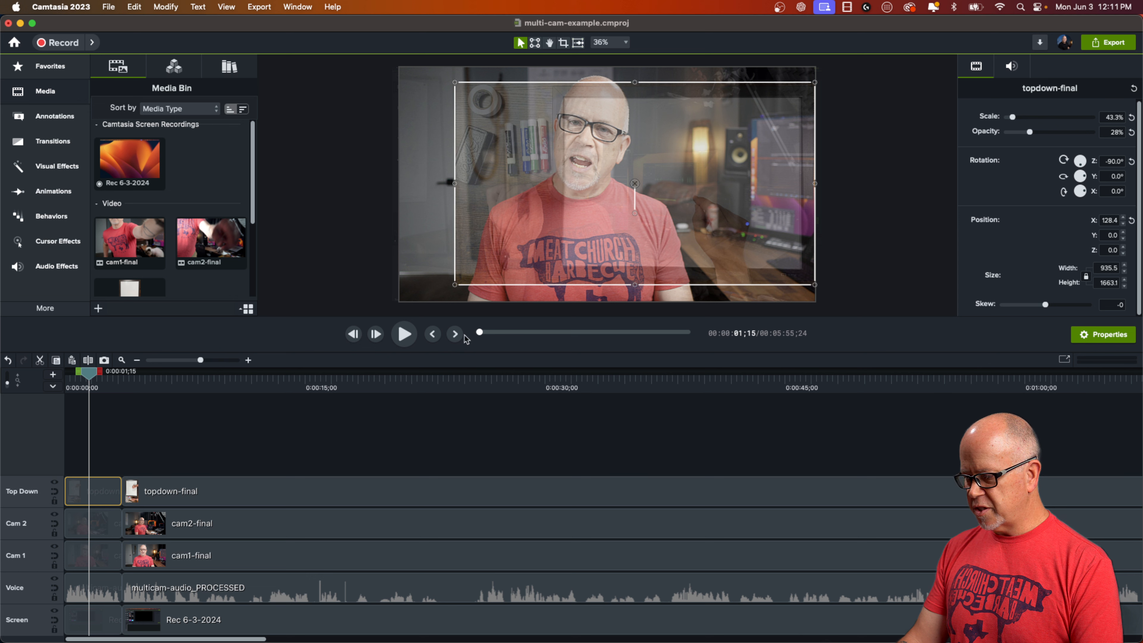
click(104, 529)
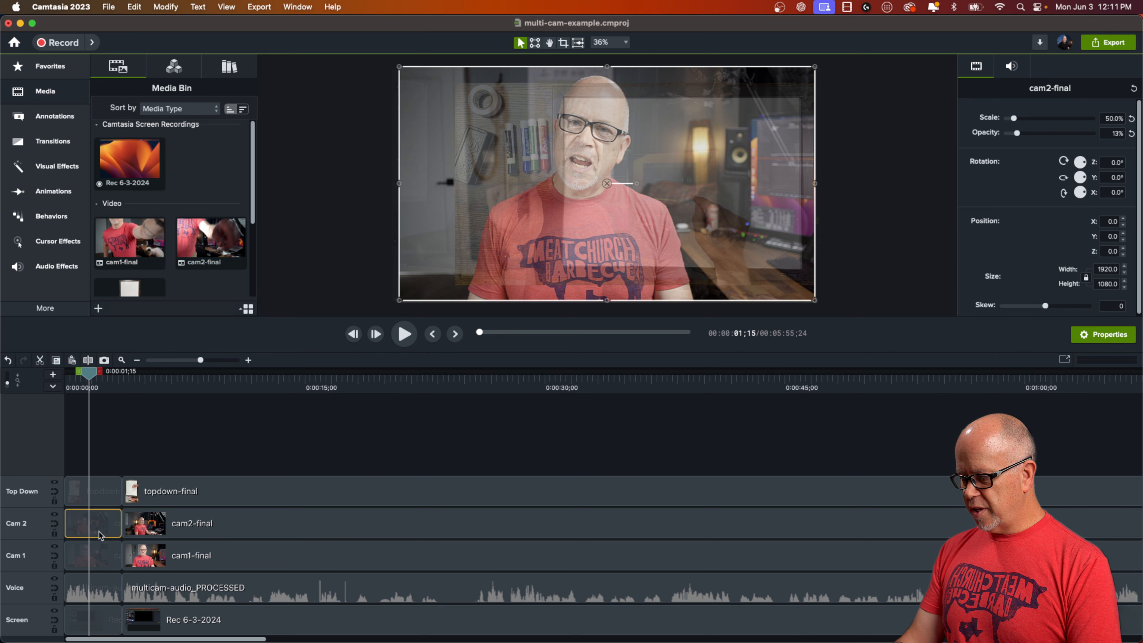
super+click(96, 558)
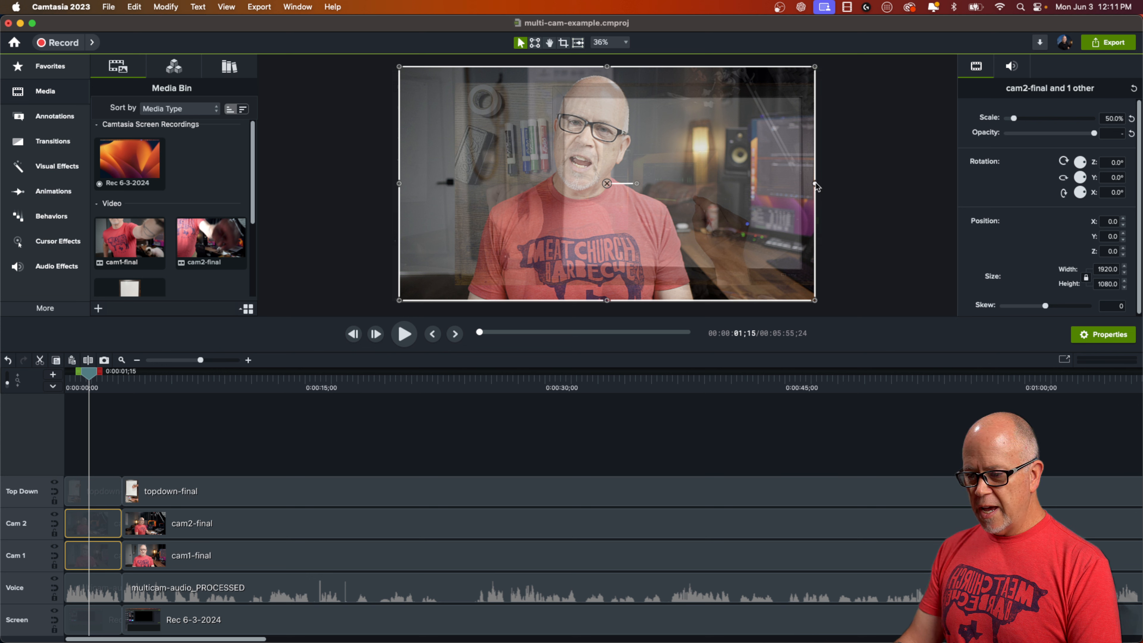
drag(816, 186, 675, 216)
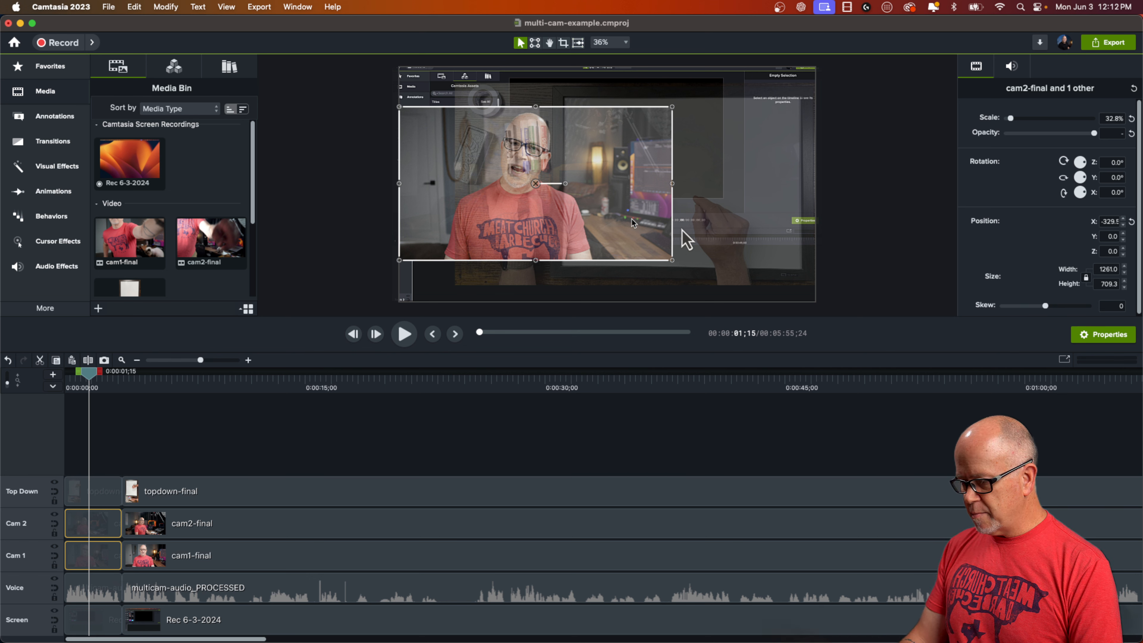
- Crop both sides of the first Cam 1 and Cam 2 segments to a width of about 504.6
key(alt)
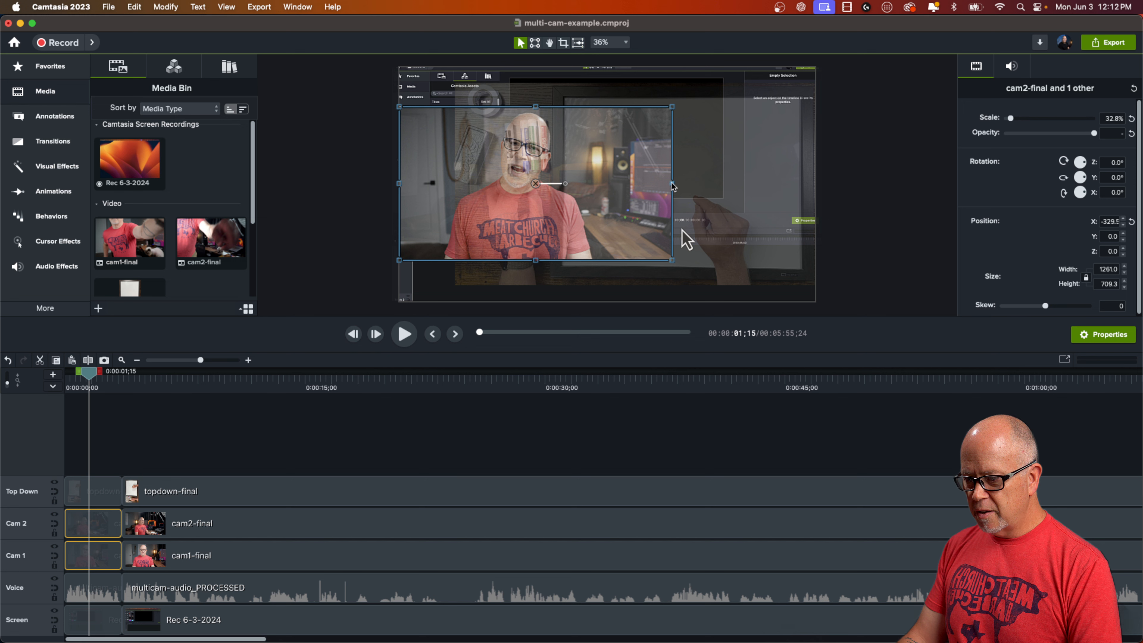
drag(669, 188, 584, 188)
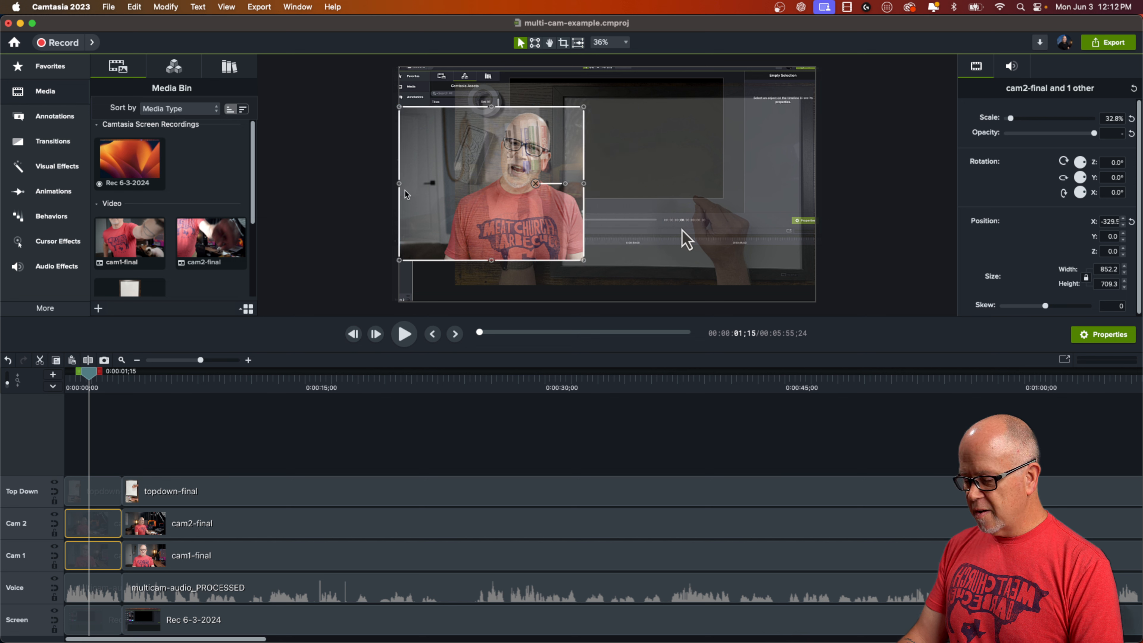
key(alt)
drag(401, 189, 475, 201)
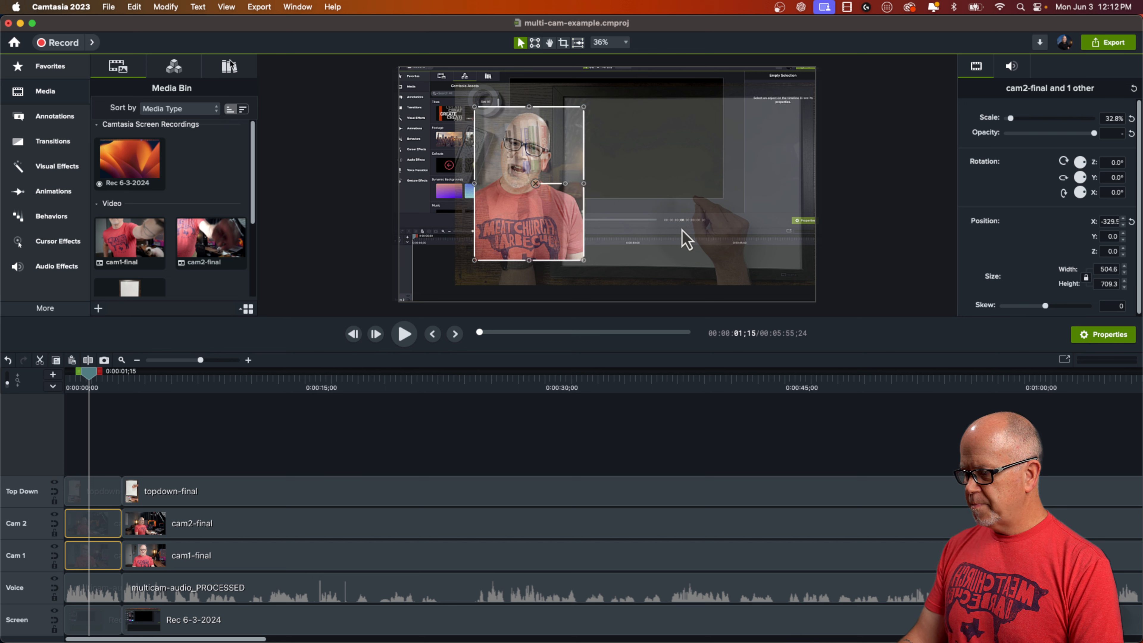
- Turn off canvas snapping and crop the right and bottom edges of both camera segments to about 465.9 wide and 586.0 high
click(226, 7)
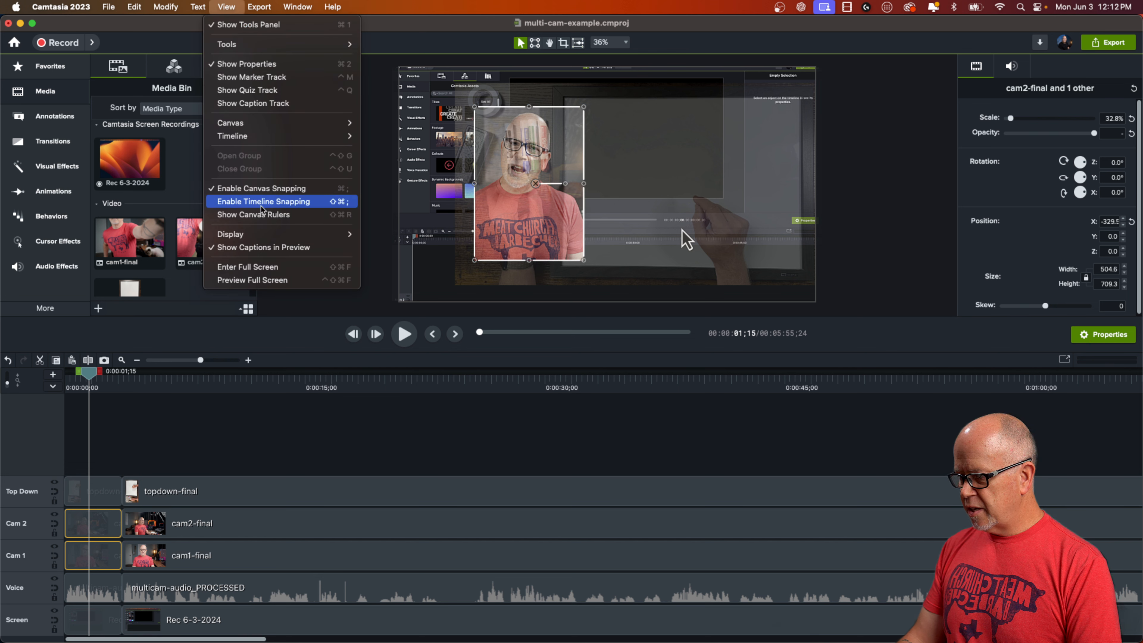
click(263, 189)
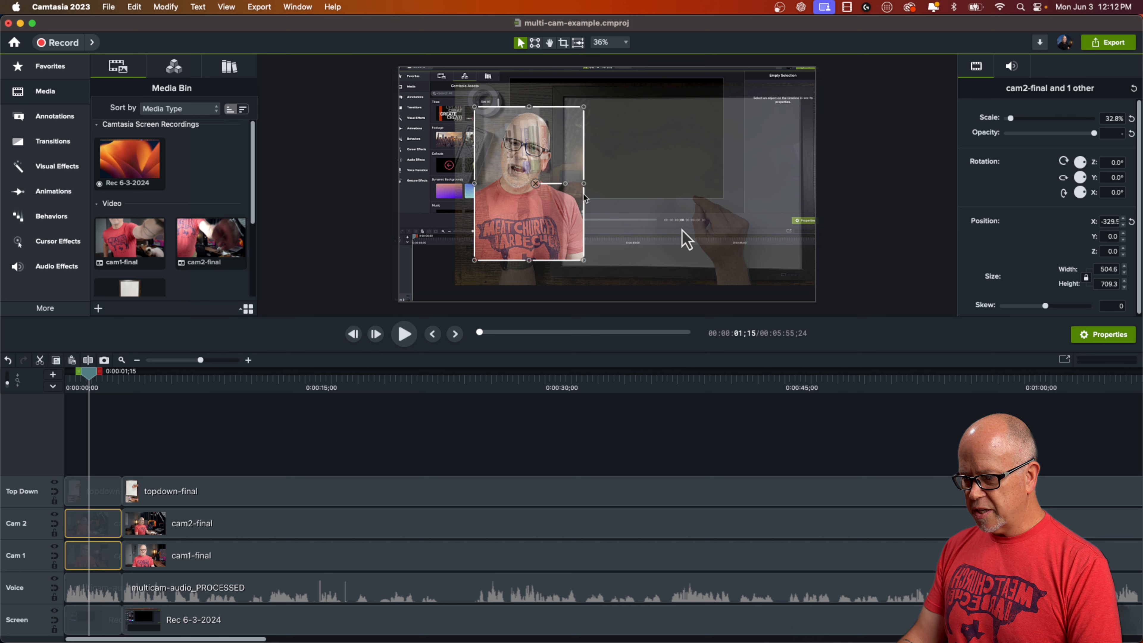
key(alt)
drag(583, 184, 577, 184)
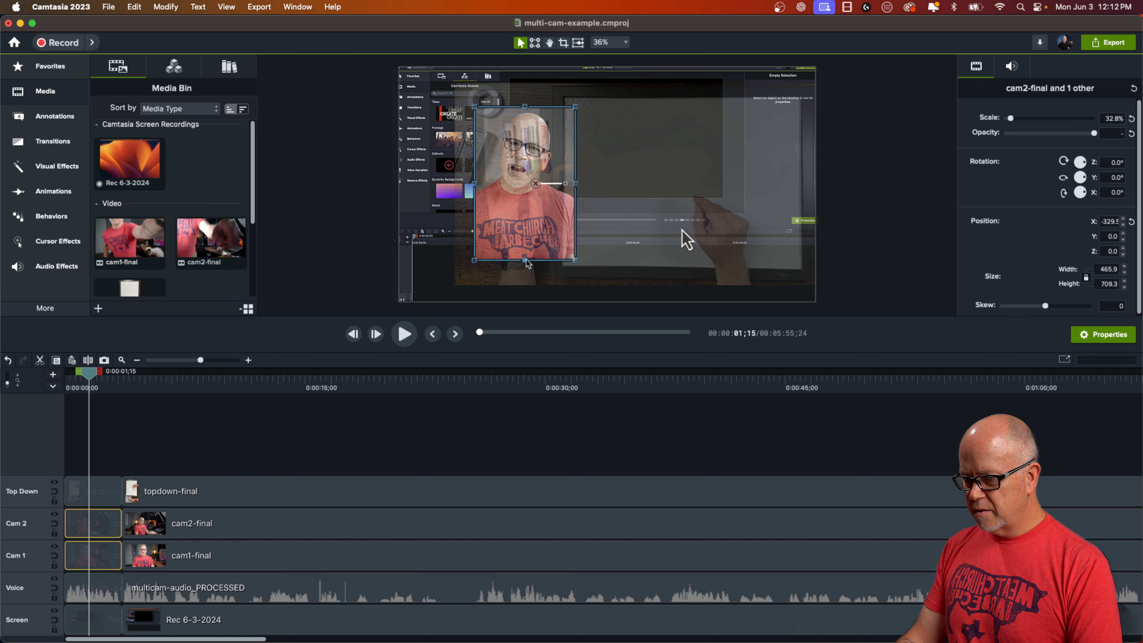
drag(524, 260, 526, 237)
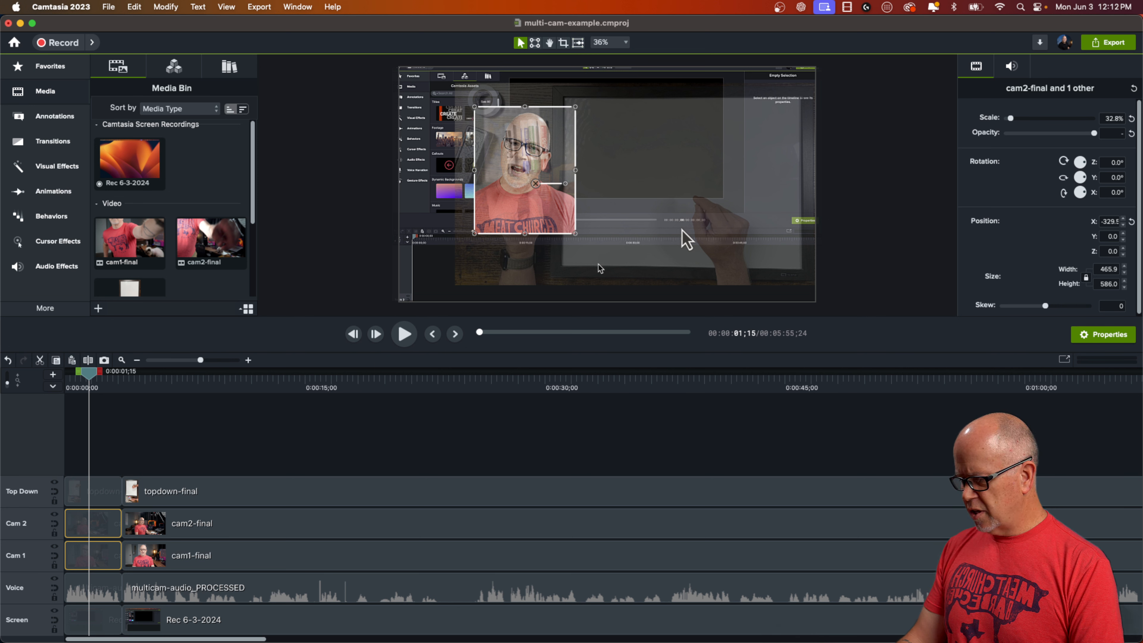
- Hide the Top Down track, move the first Cam 1 and Cam 2 segments to X about -656 near the canvas's left edge, and show the track again
shift+click(542, 200)
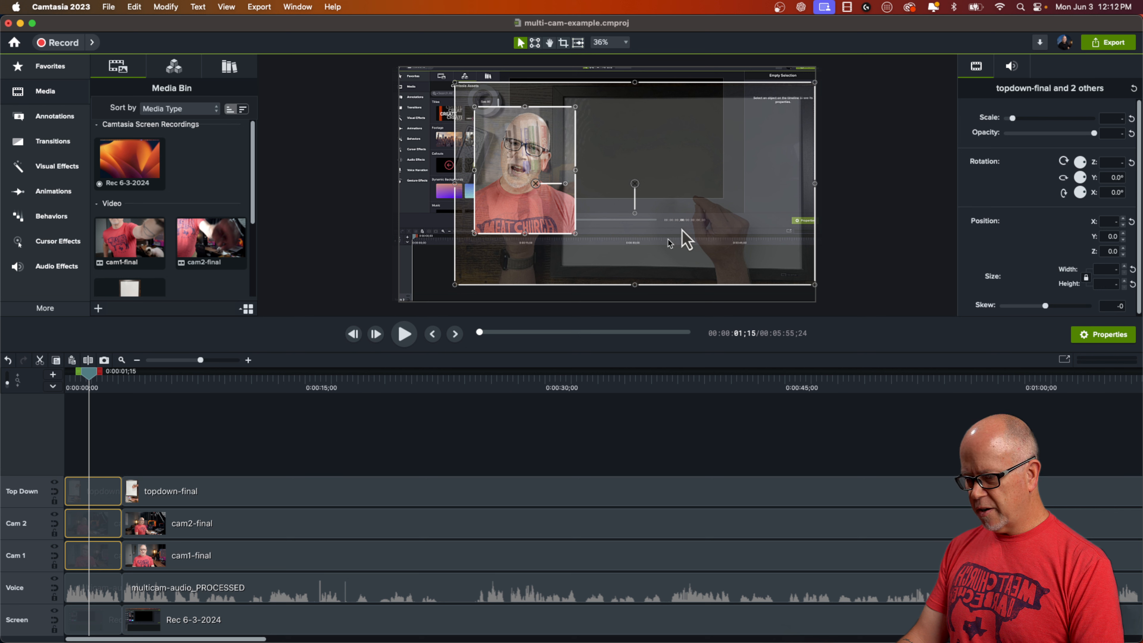
click(155, 450)
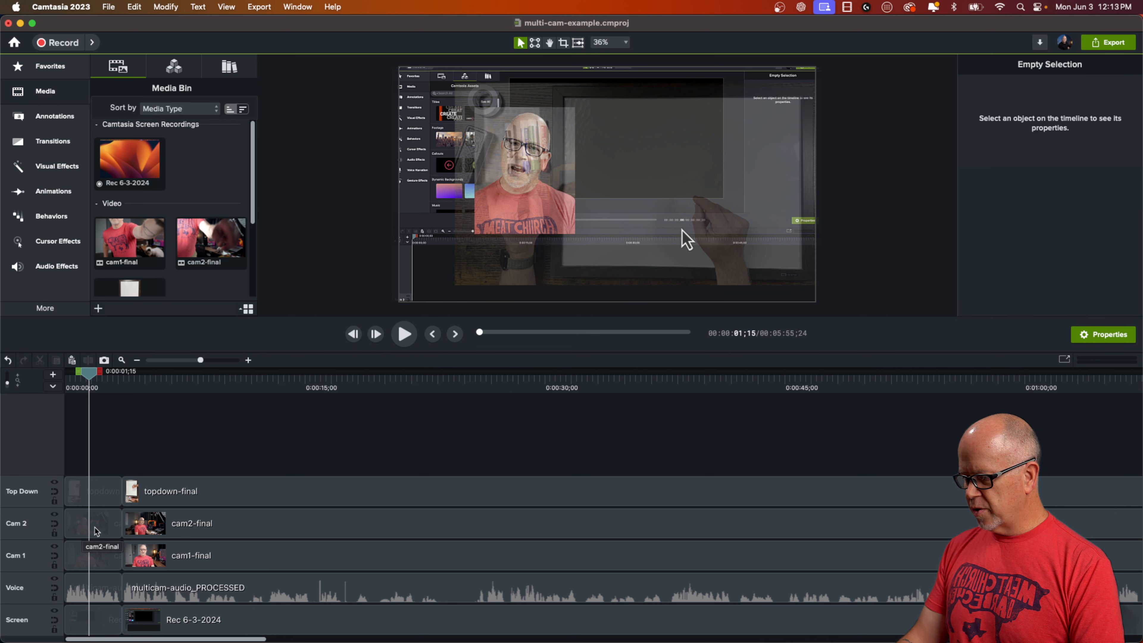
click(54, 484)
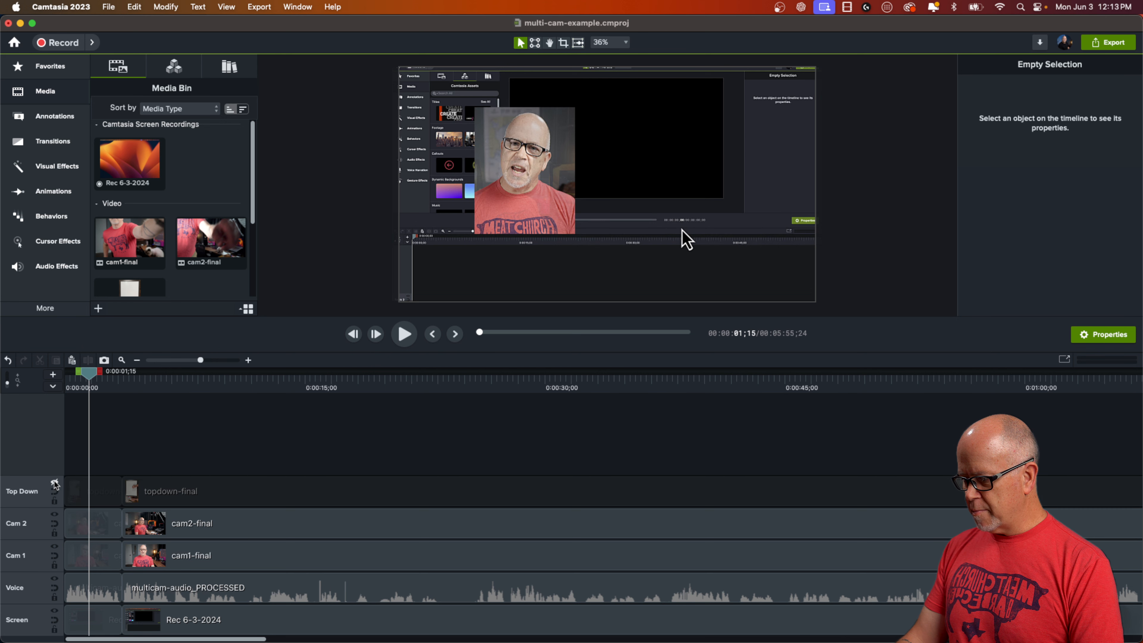
click(99, 528)
super+click(94, 558)
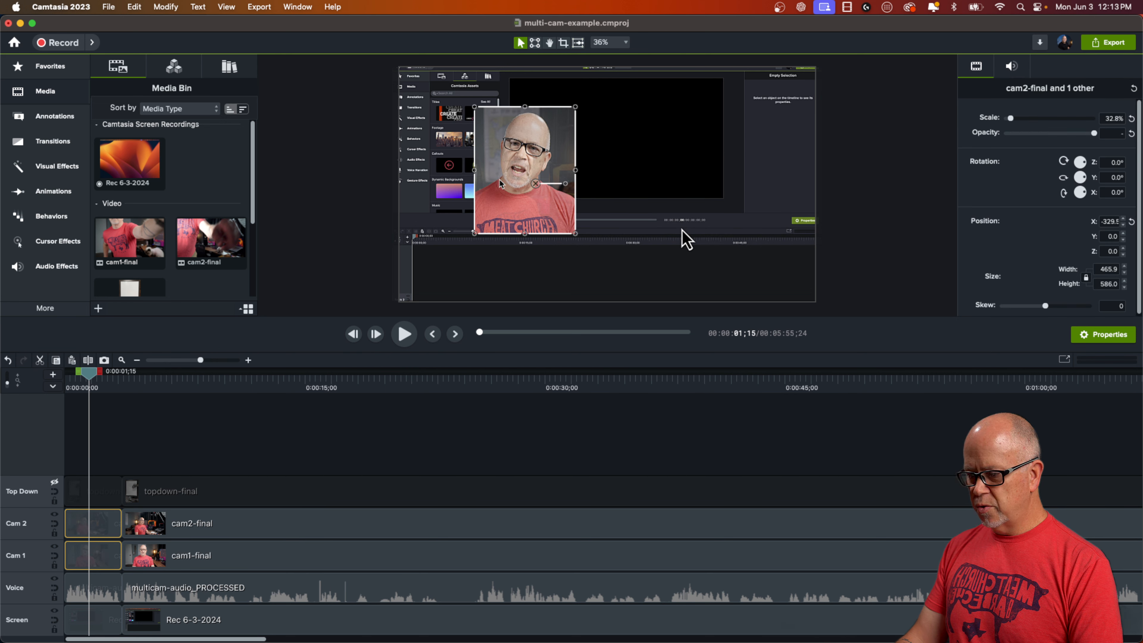
drag(517, 182, 443, 189)
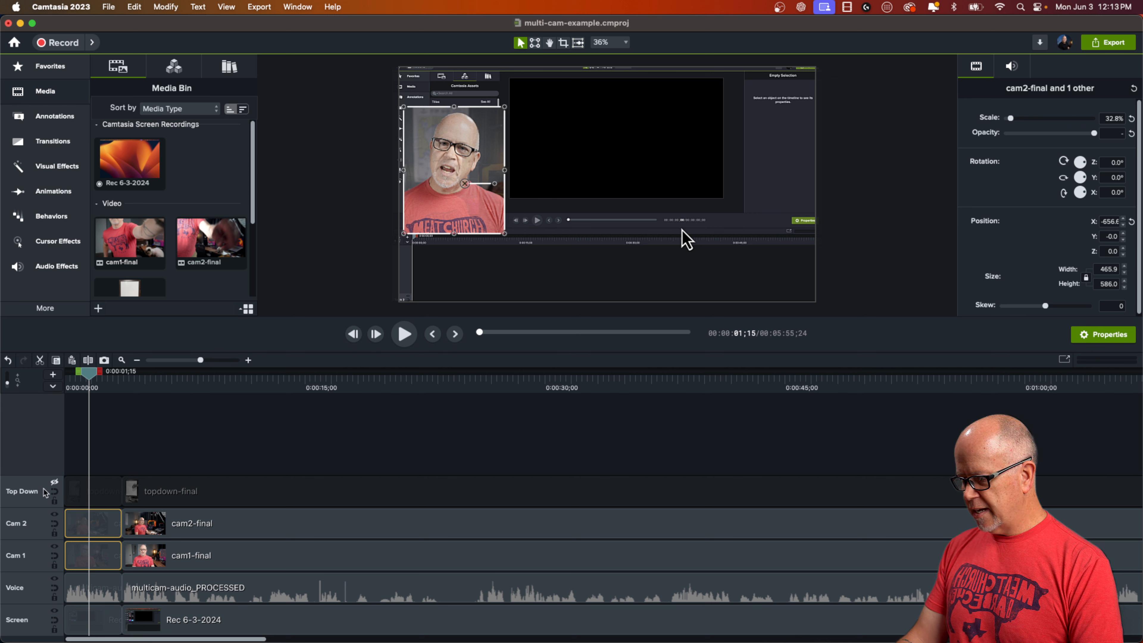
click(54, 482)
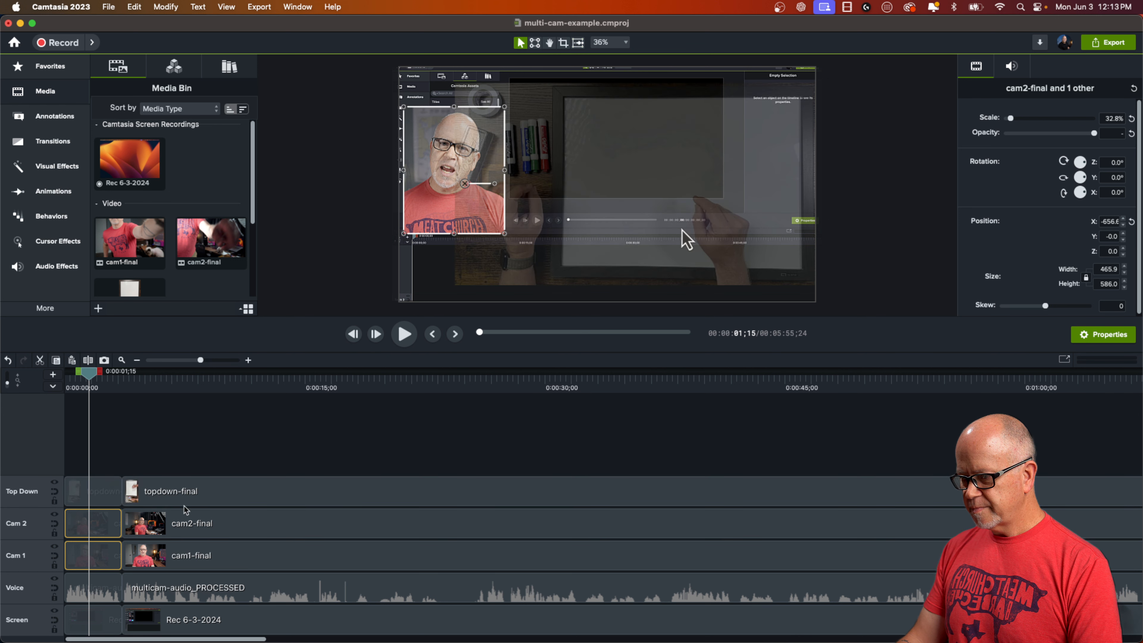
click(143, 449)
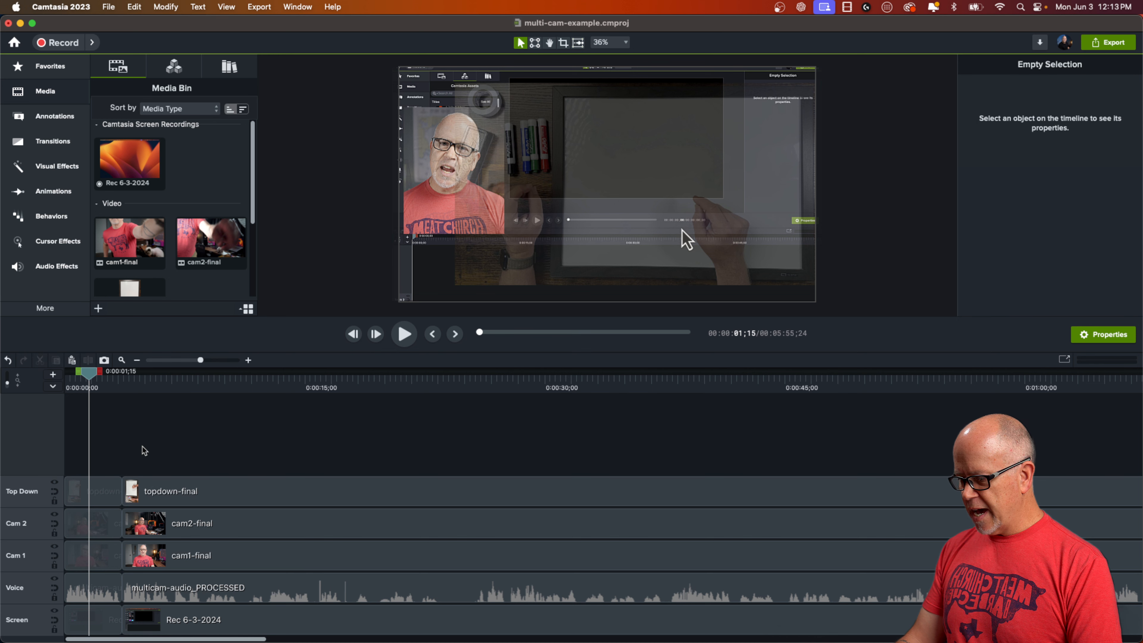
- Set the first Top Down segment's opacity to 100% and move the Top Down track below the Cam 1 track
click(104, 492)
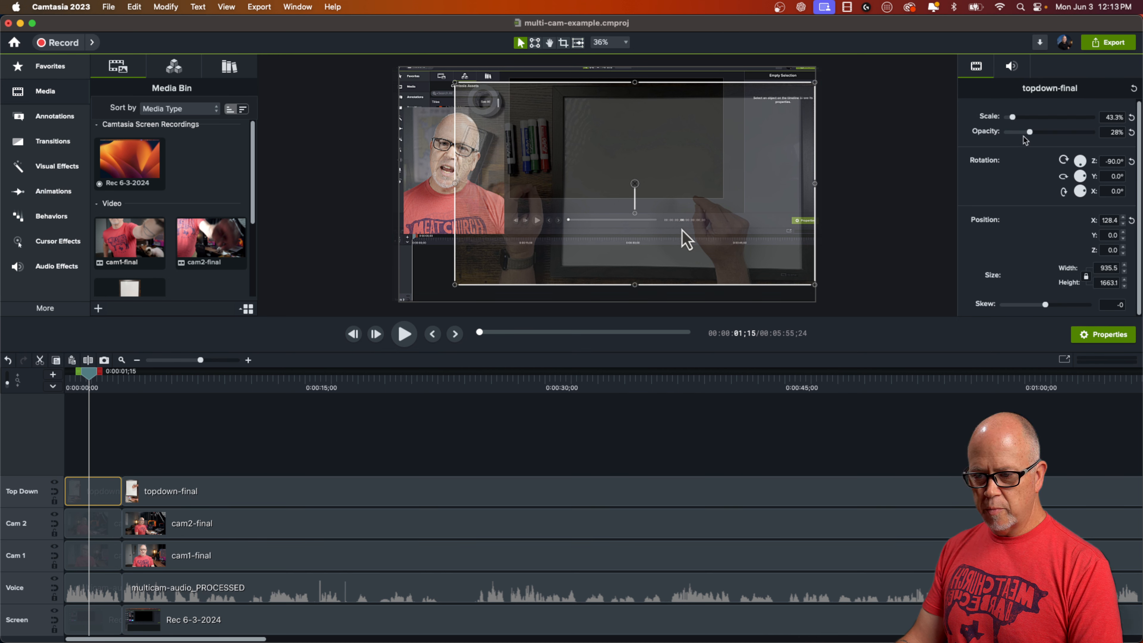
drag(1029, 134, 1082, 141)
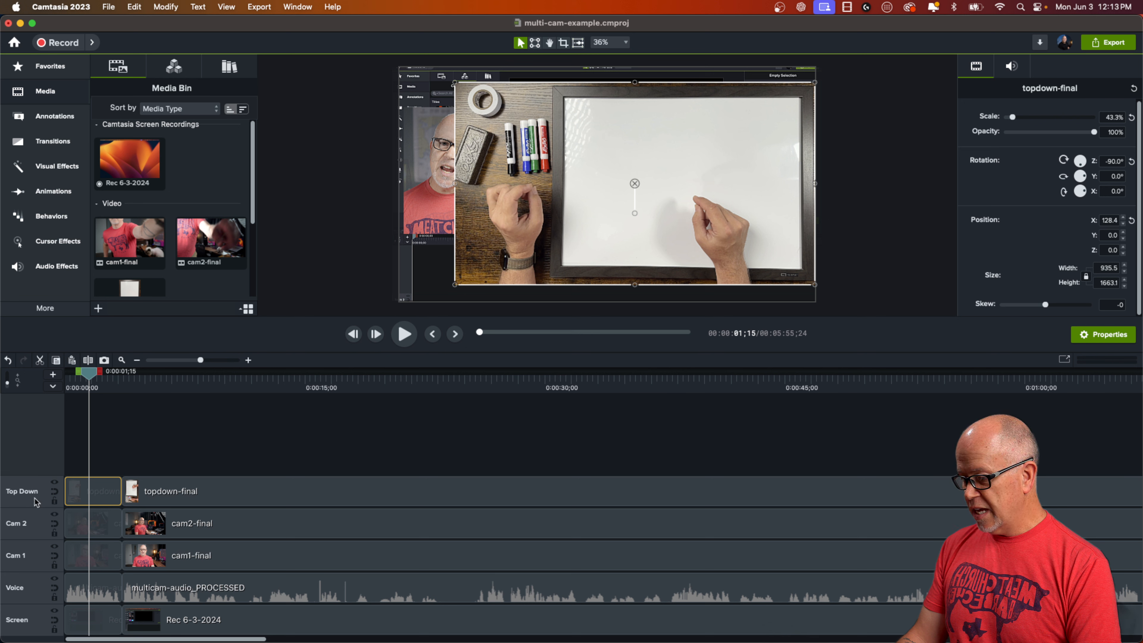
click(195, 442)
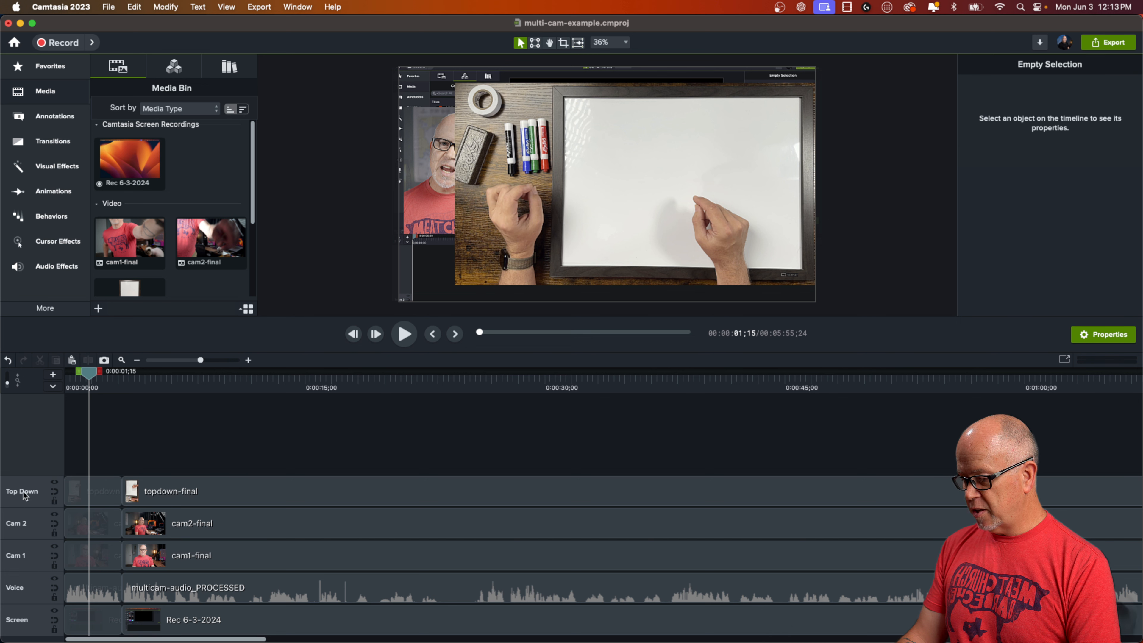
drag(26, 496, 25, 563)
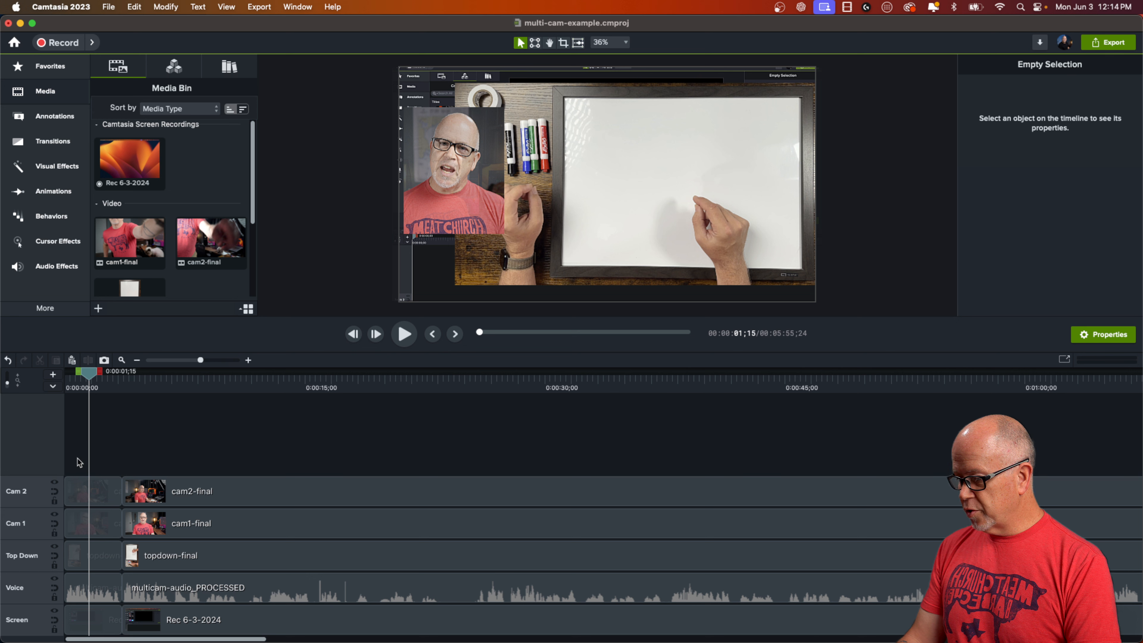
- Add the Corner Rounding effect to the first Cam 1 and Cam 2 segments with a radius of 260
drag(79, 461, 95, 525)
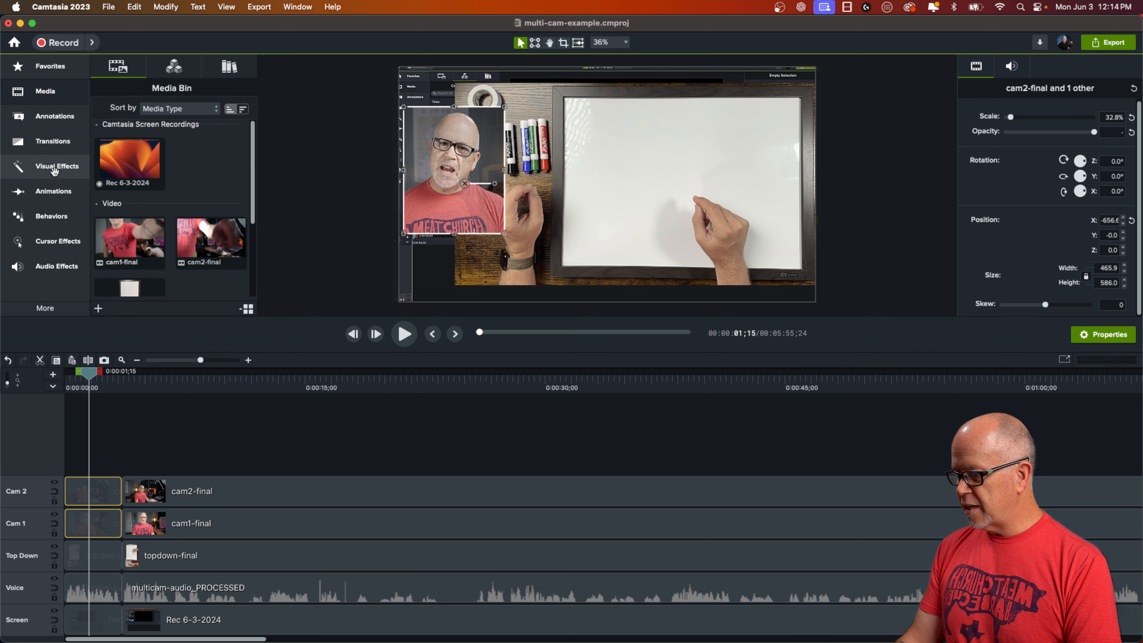
click(54, 168)
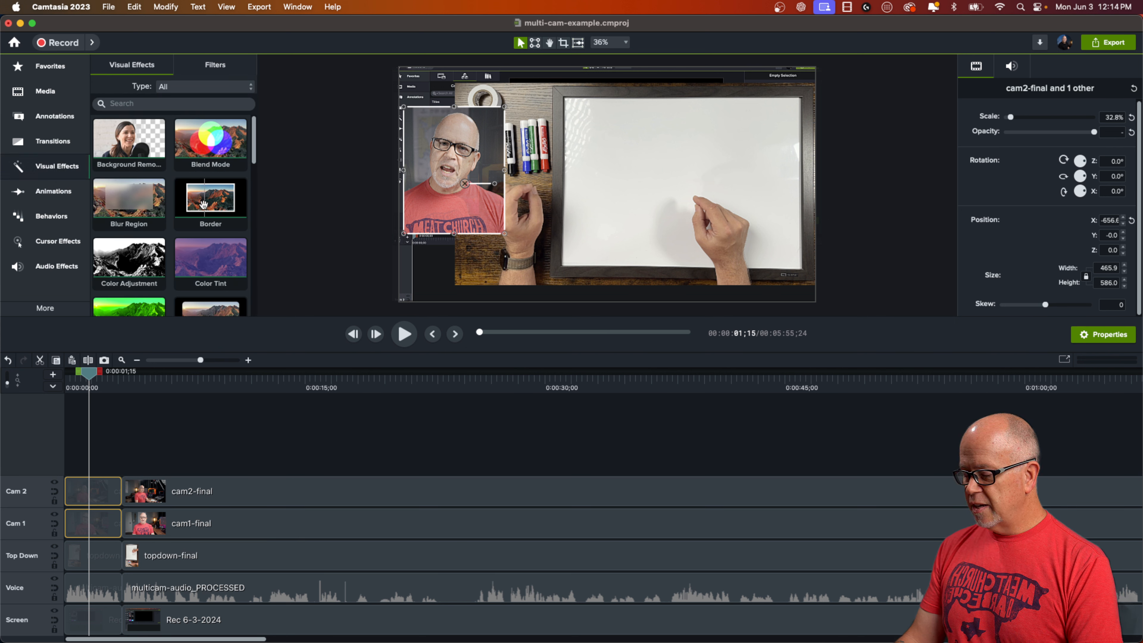
scroll(210, 208, down, 5)
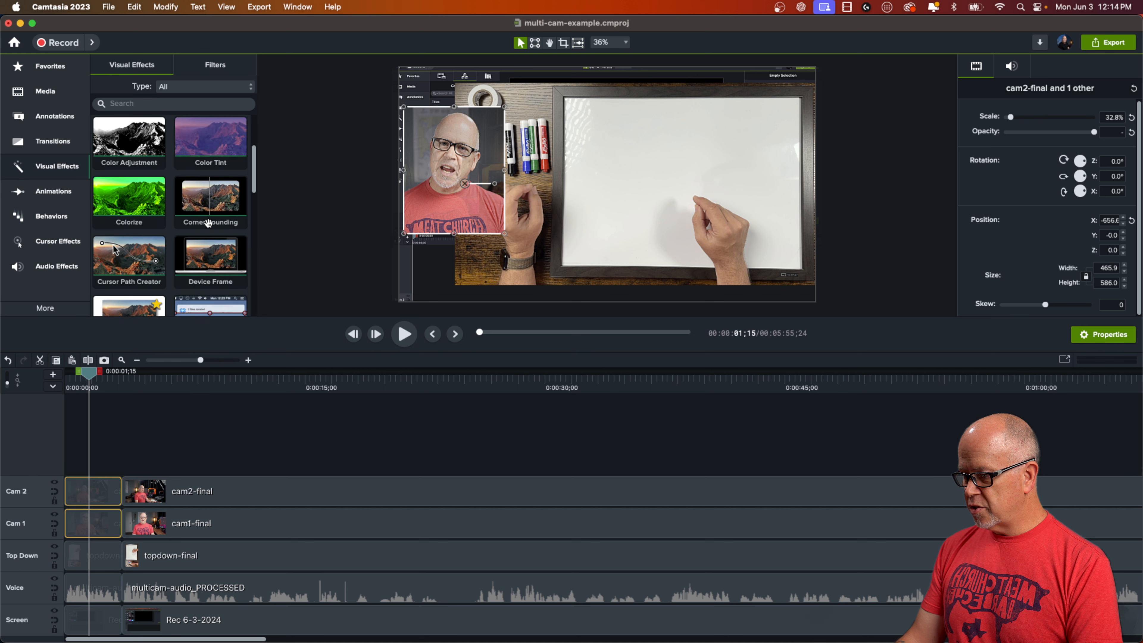
drag(204, 153, 102, 492)
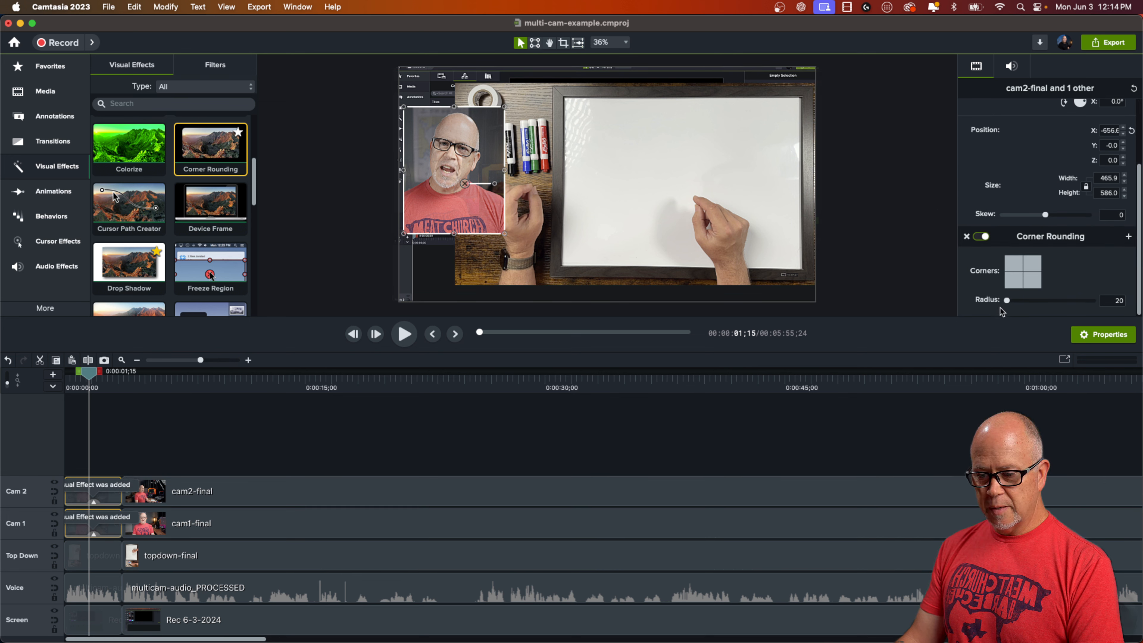
drag(1016, 300, 1030, 320)
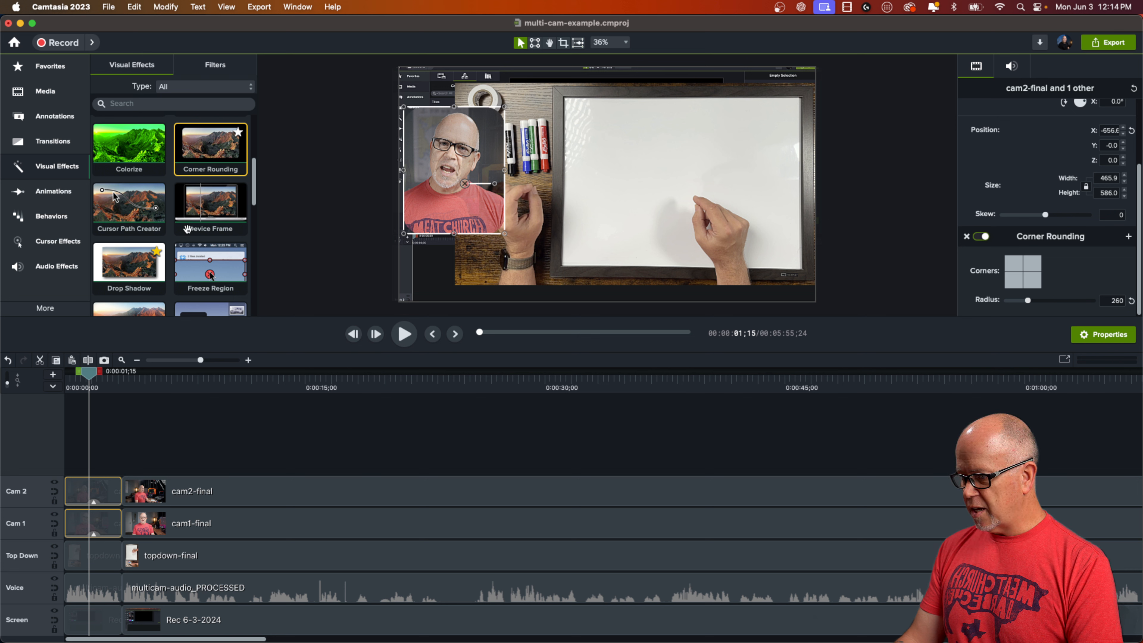
- Add a Border effect to the opening cam1-final and cam2-final clips, with thickness 36 and Use Alpha enabled
scroll(134, 263, up, 2)
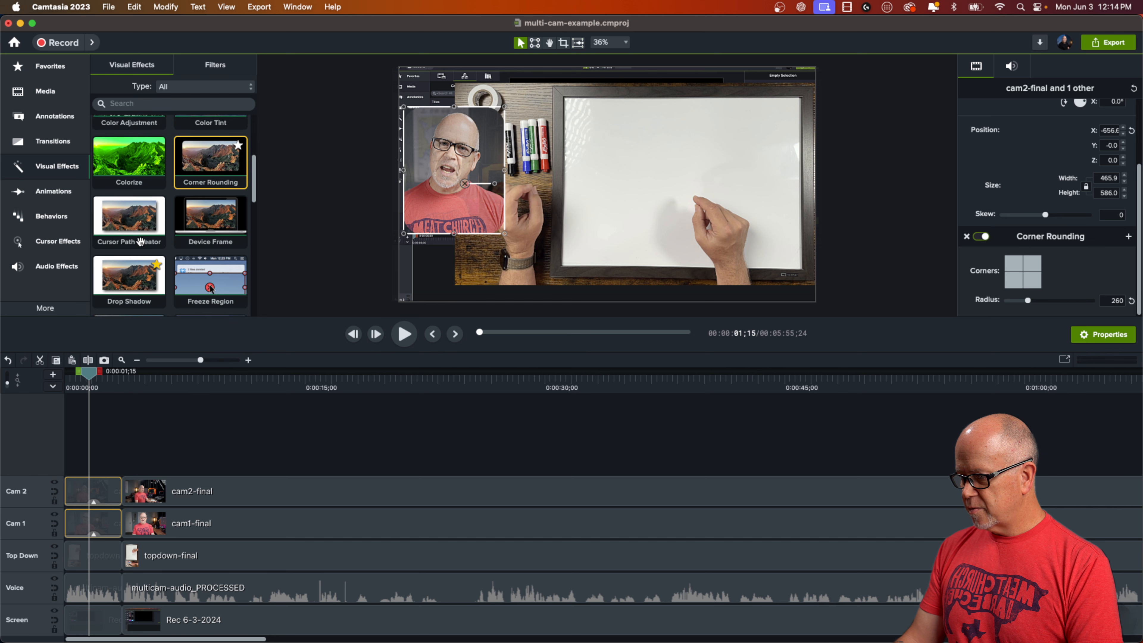
scroll(141, 241, up, 5)
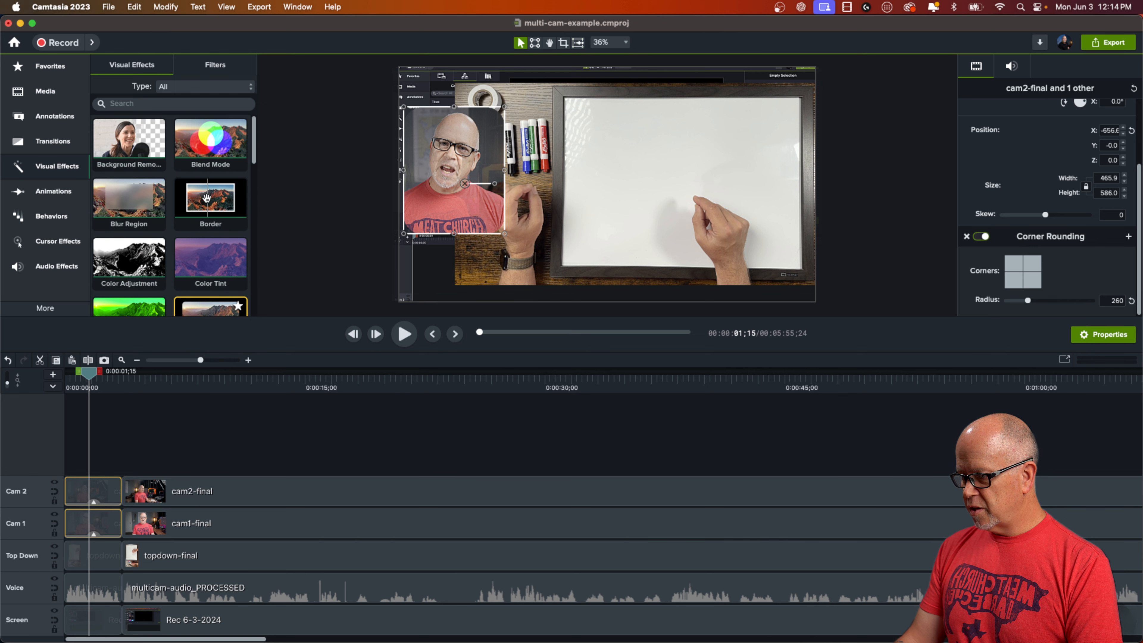
drag(206, 198, 98, 497)
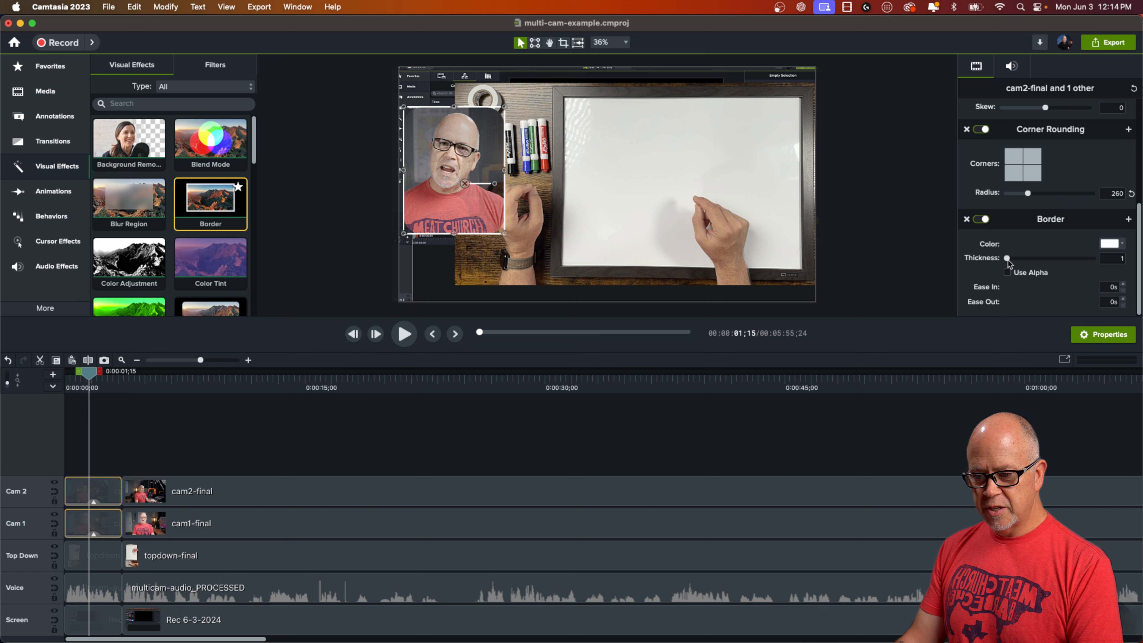
drag(1006, 259, 1034, 259)
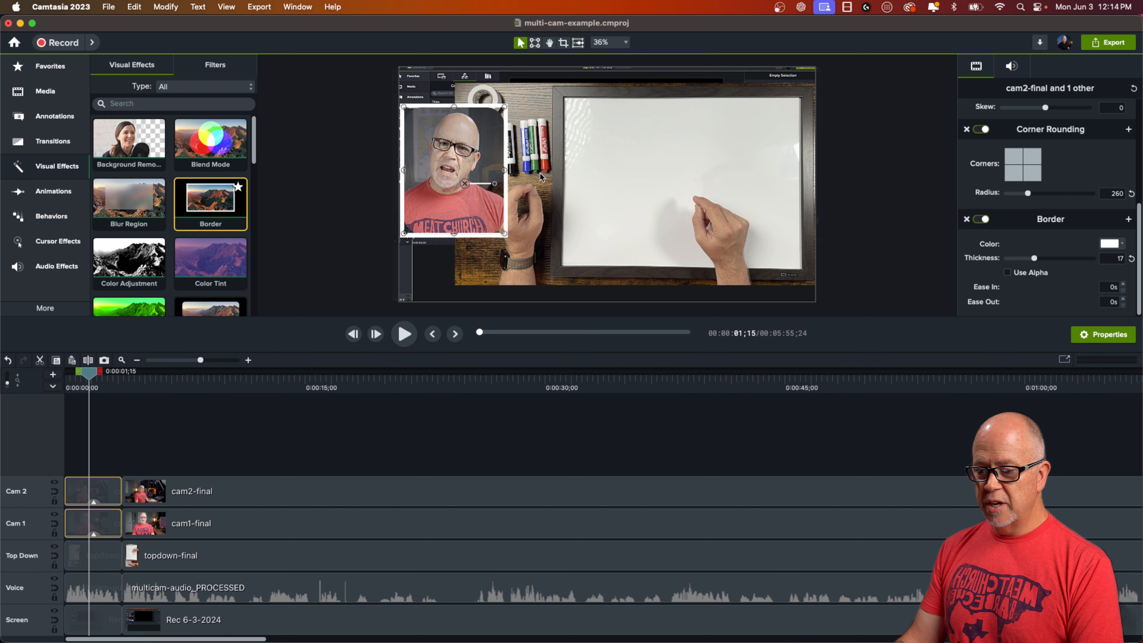
click(1007, 273)
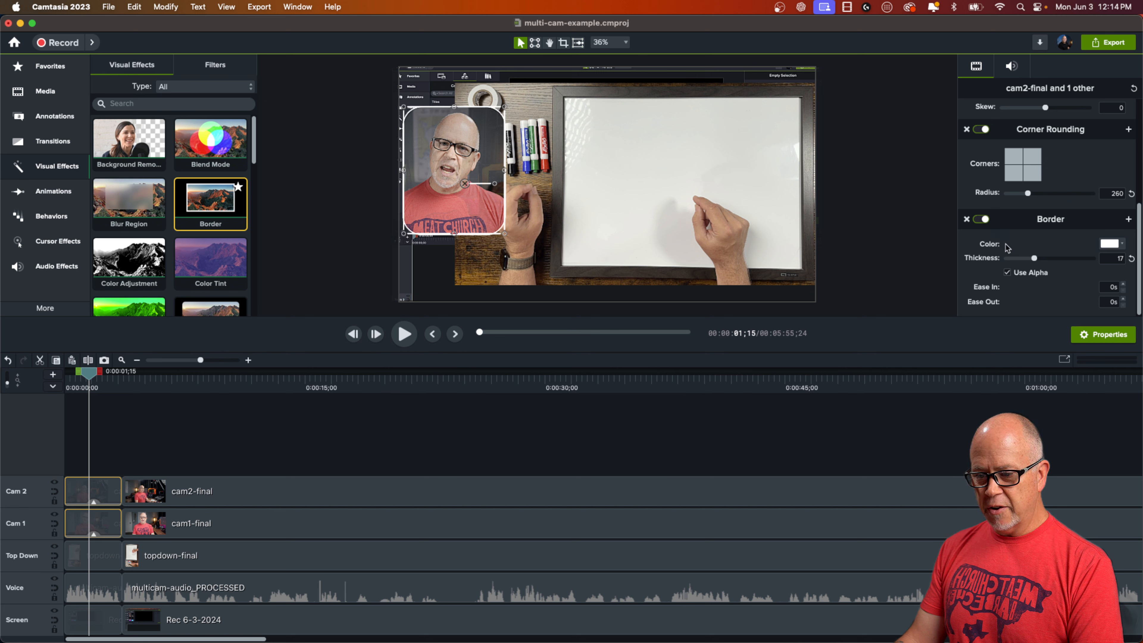
drag(1032, 260, 1069, 253)
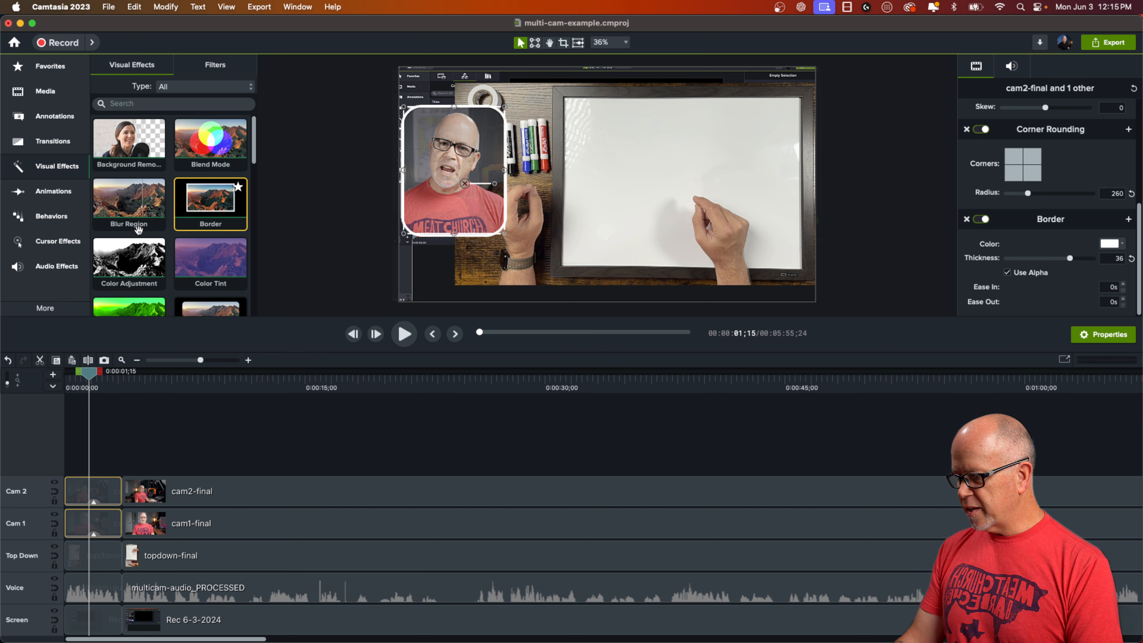
- Add a Drop Shadow to the opening cam1-final and cam2-final clips with offset 26, blur 20 and opacity 37%
scroll(119, 243, down, 5)
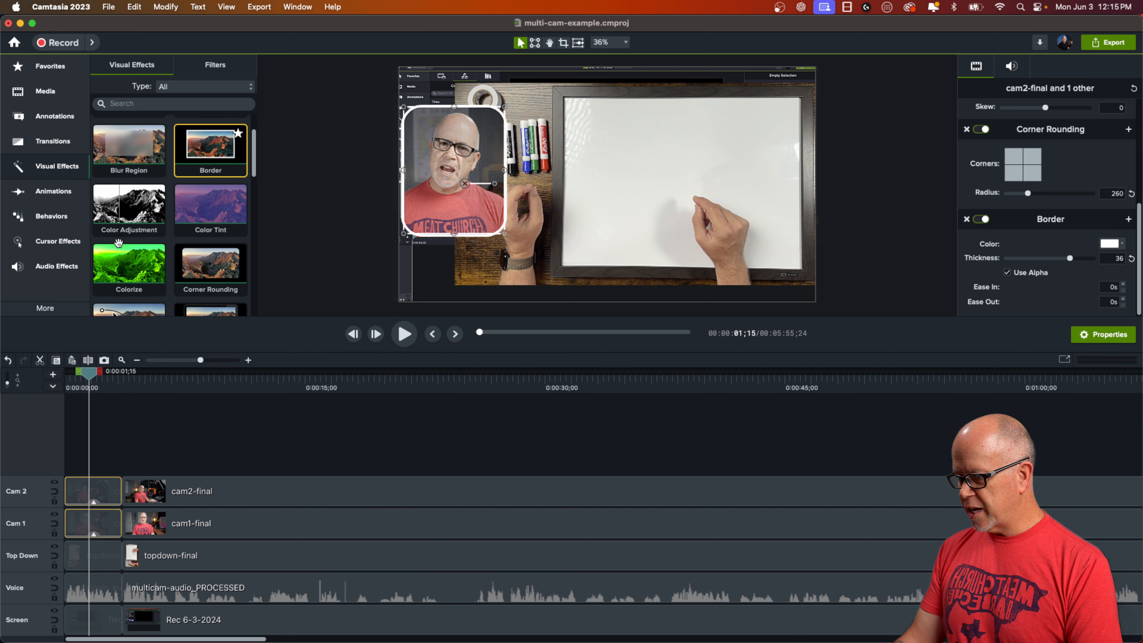
scroll(122, 272, down, 6)
scroll(140, 162, up, 5)
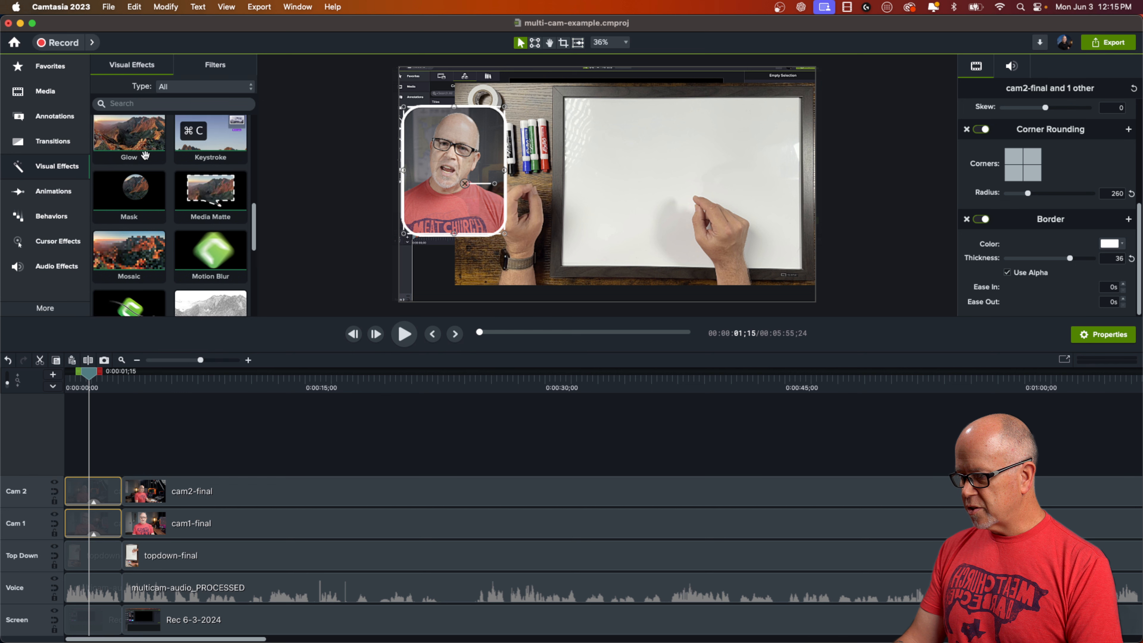
drag(127, 228, 100, 504)
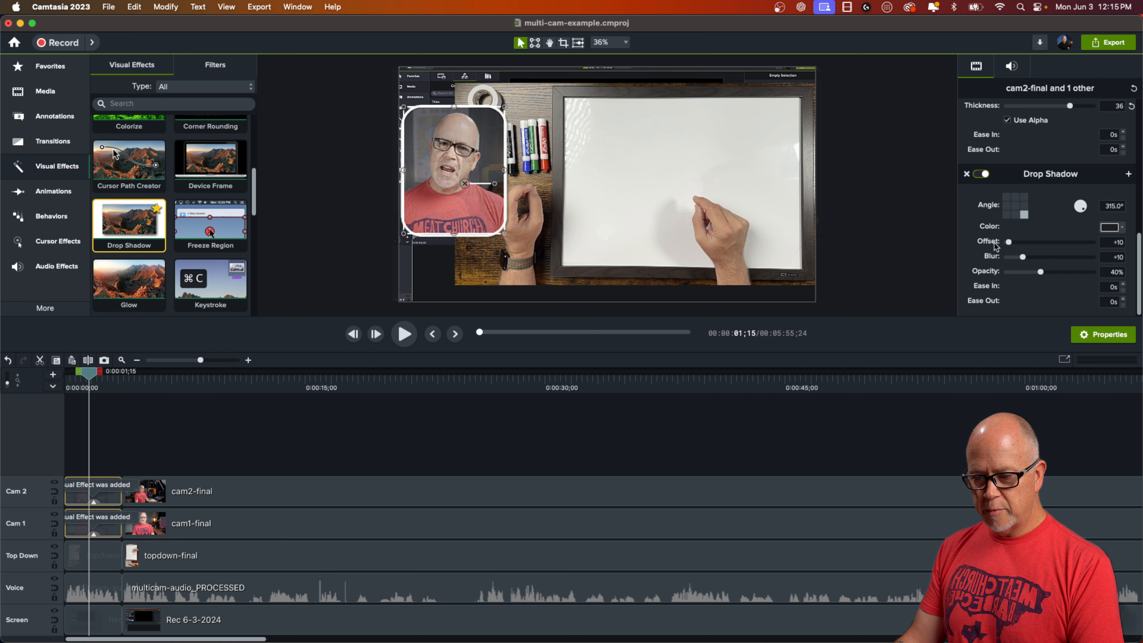
drag(1008, 242, 1012, 246)
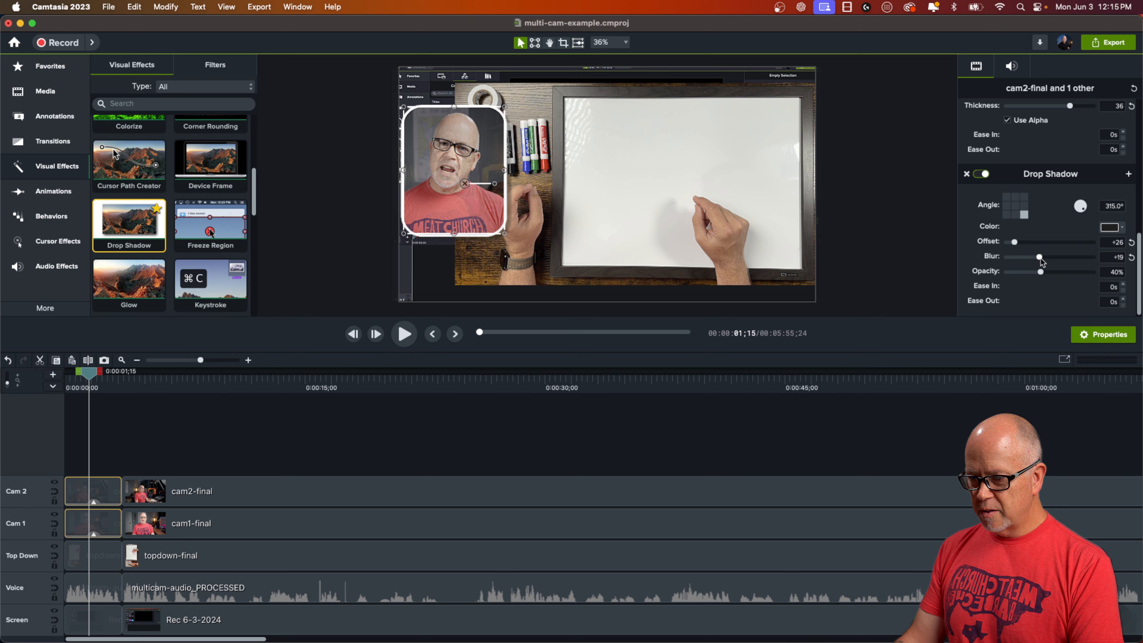
drag(1041, 273, 1057, 272)
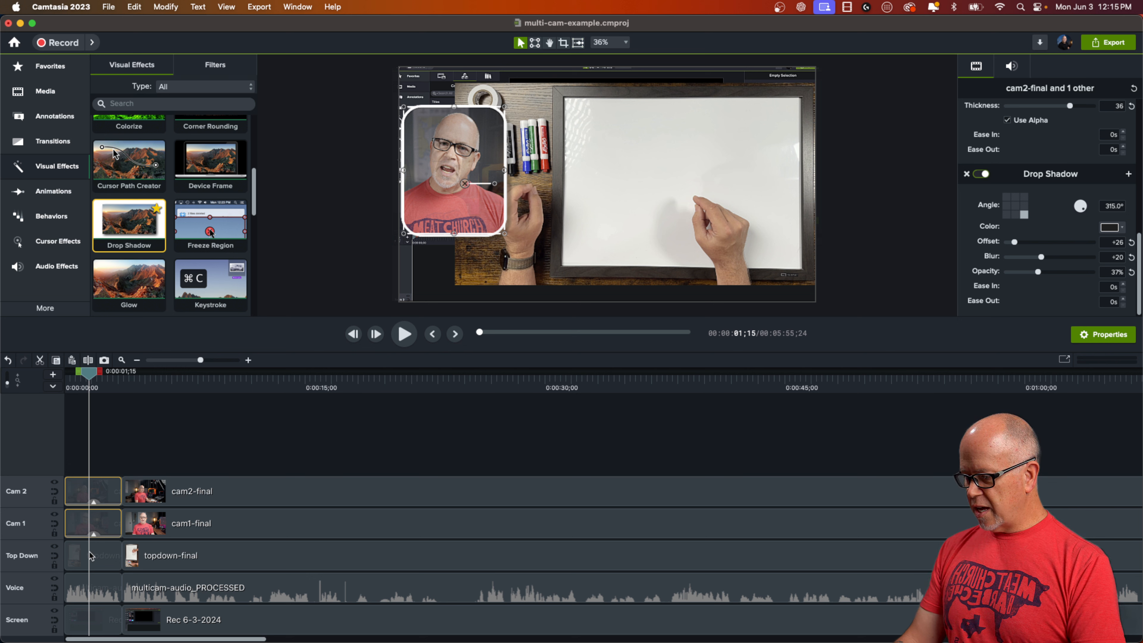
- Apply Corner Rounding to the opening topdown-final clip with a radius of 210
click(98, 556)
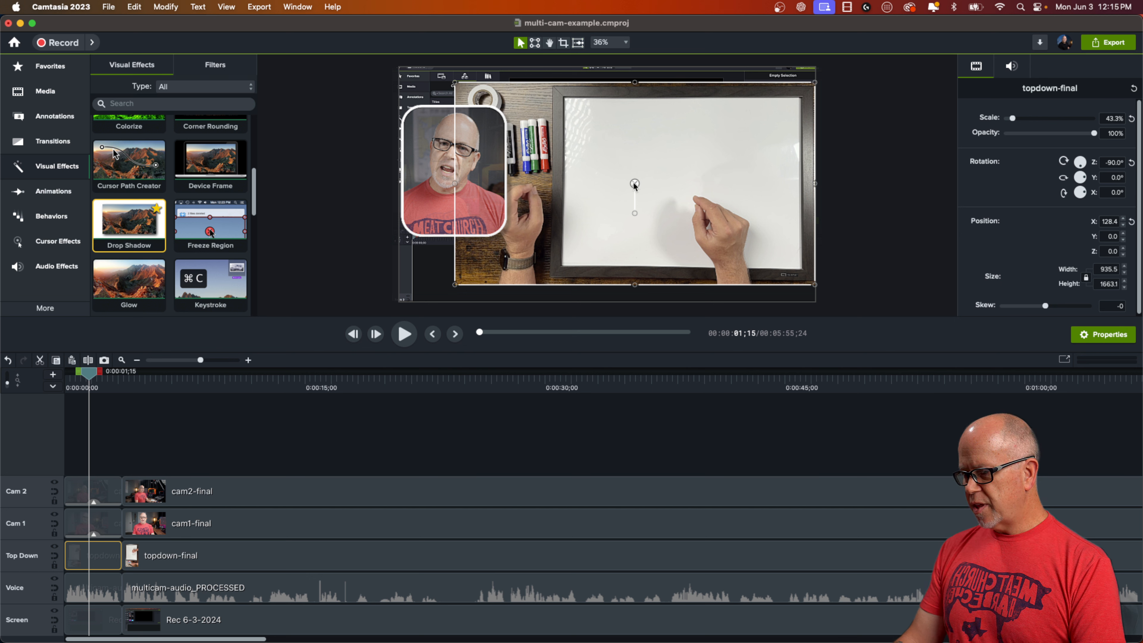
scroll(160, 208, up, 5)
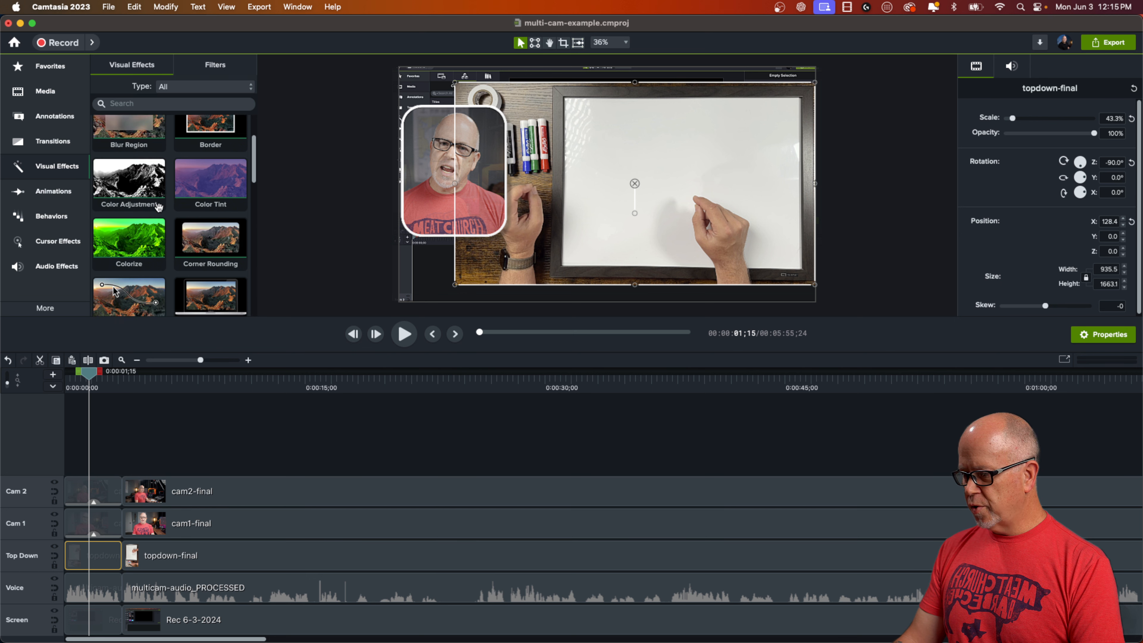
scroll(234, 219, down, 3)
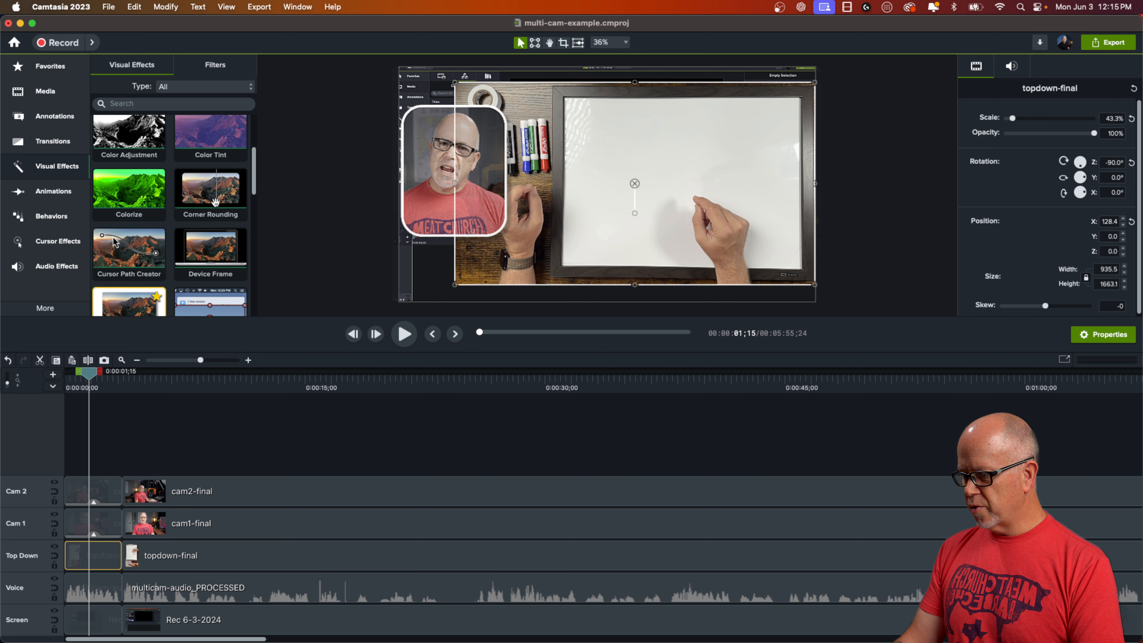
drag(215, 202, 92, 557)
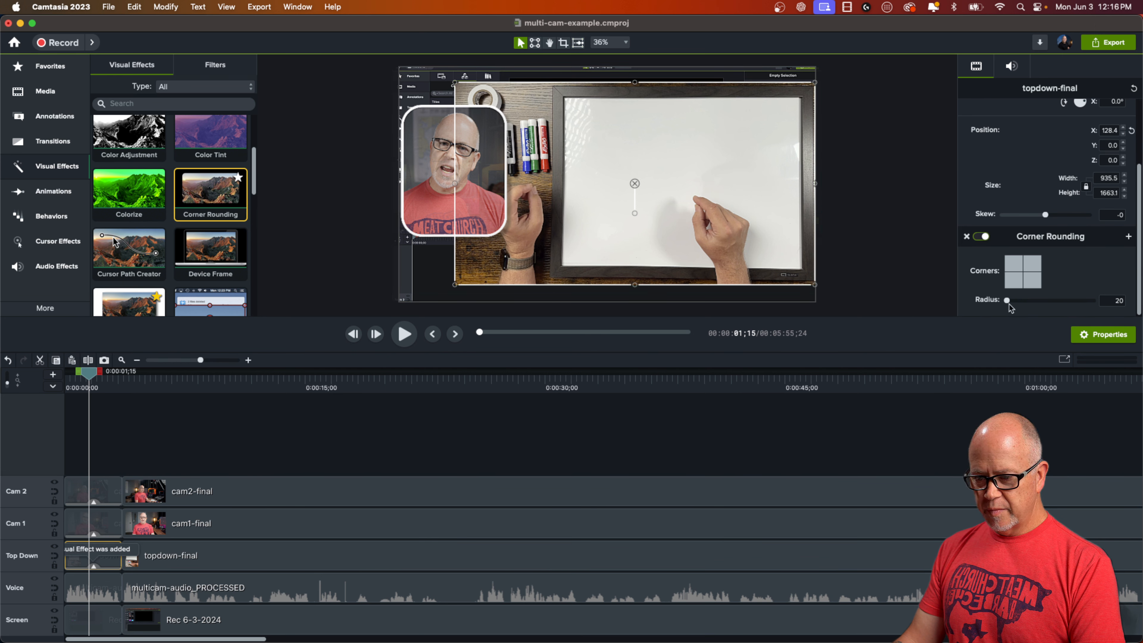
mouse_move(1006, 300)
mouse_down()
mouse_move(1039, 301)
mouse_move(1025, 301)
mouse_up()
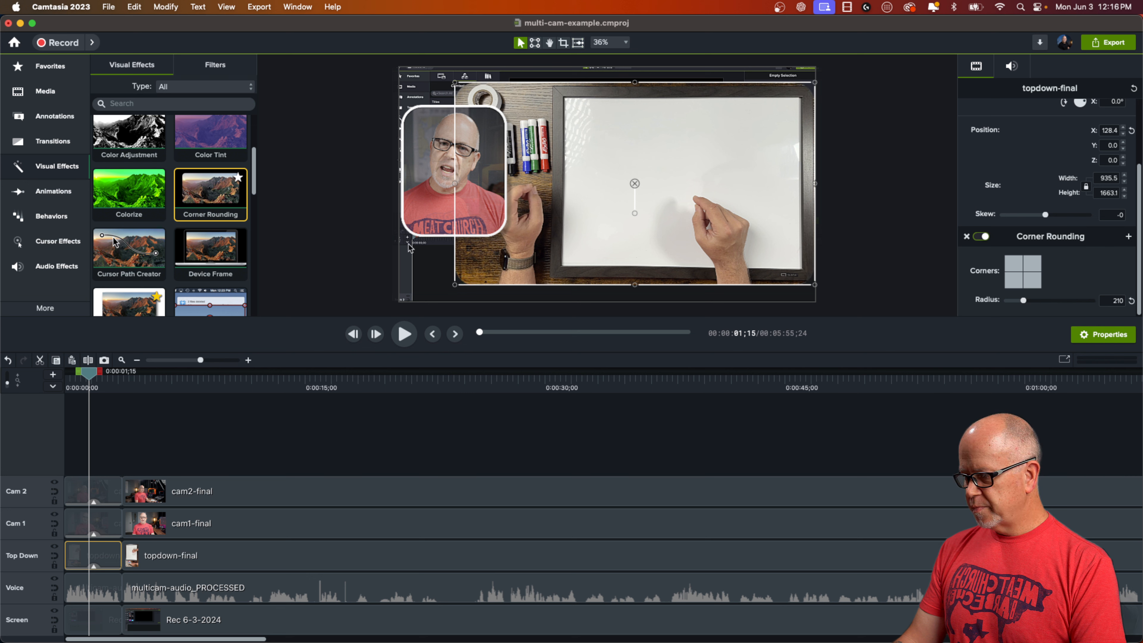
- Add a Border effect to the opening topdown-final clip, with thickness 23 and Use Alpha enabled
scroll(188, 251, down, 2)
scroll(188, 252, up, 2)
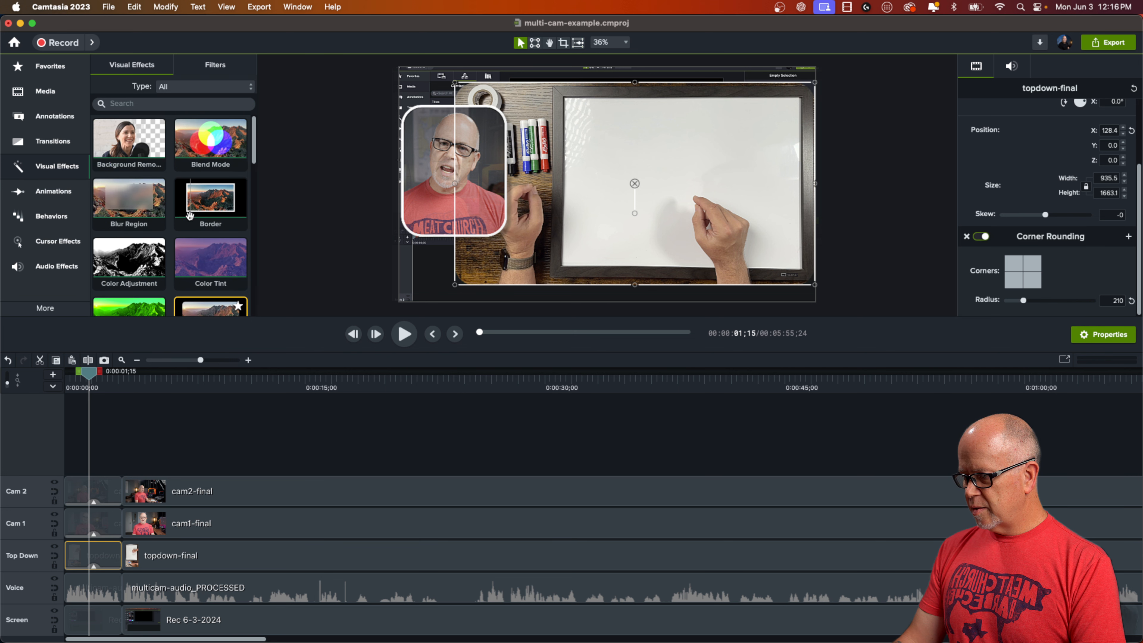
drag(210, 203, 88, 557)
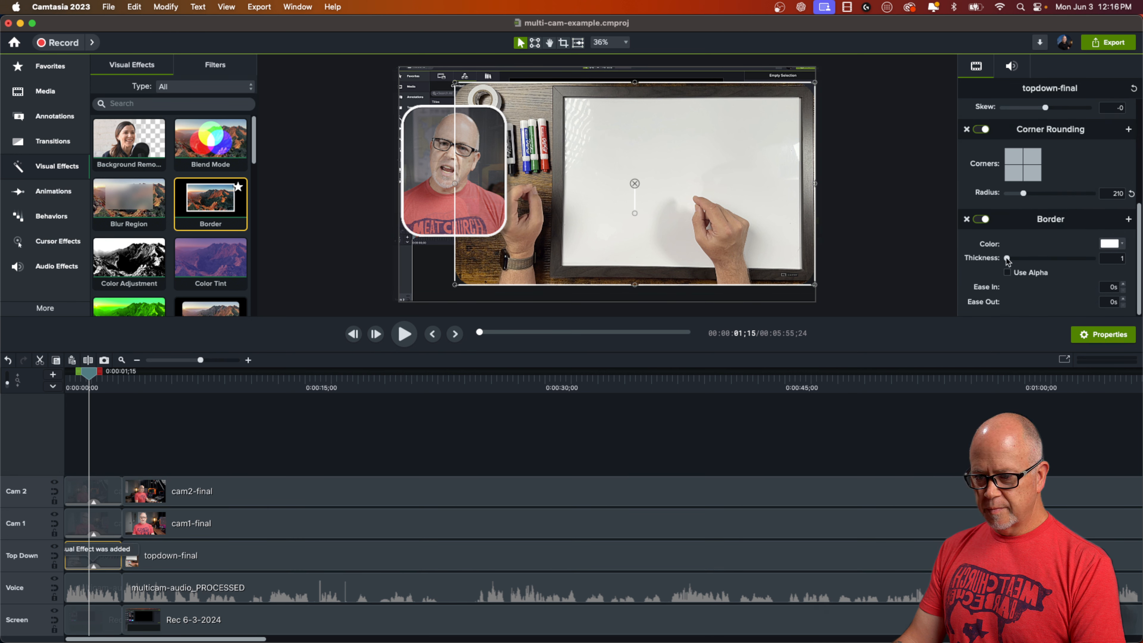
drag(1007, 260, 1024, 263)
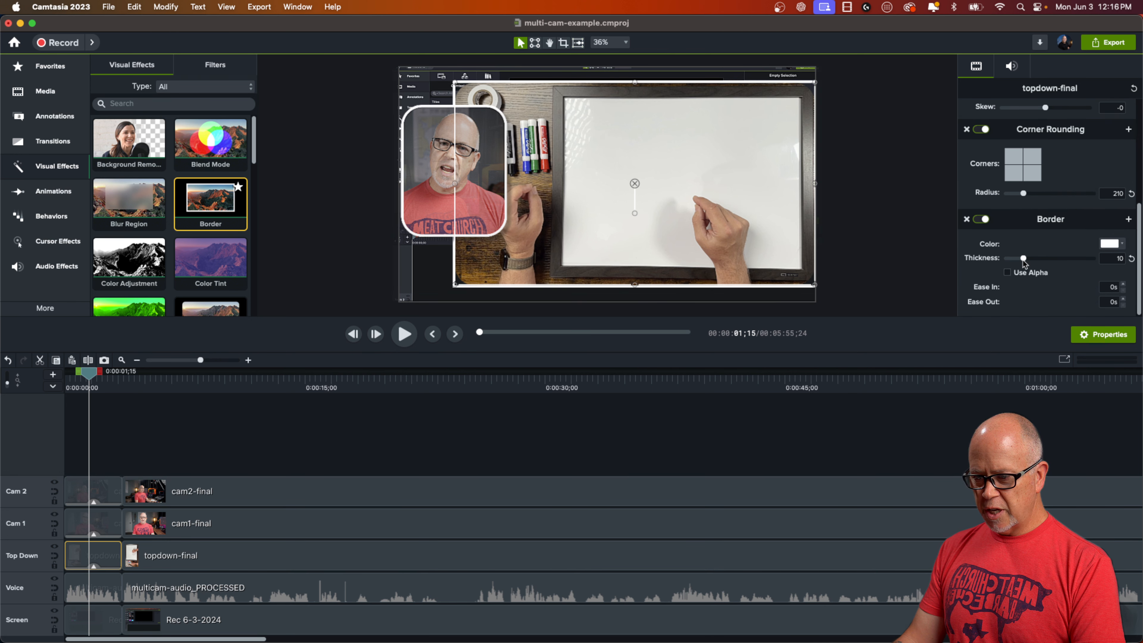
click(1006, 273)
drag(1024, 261, 1049, 257)
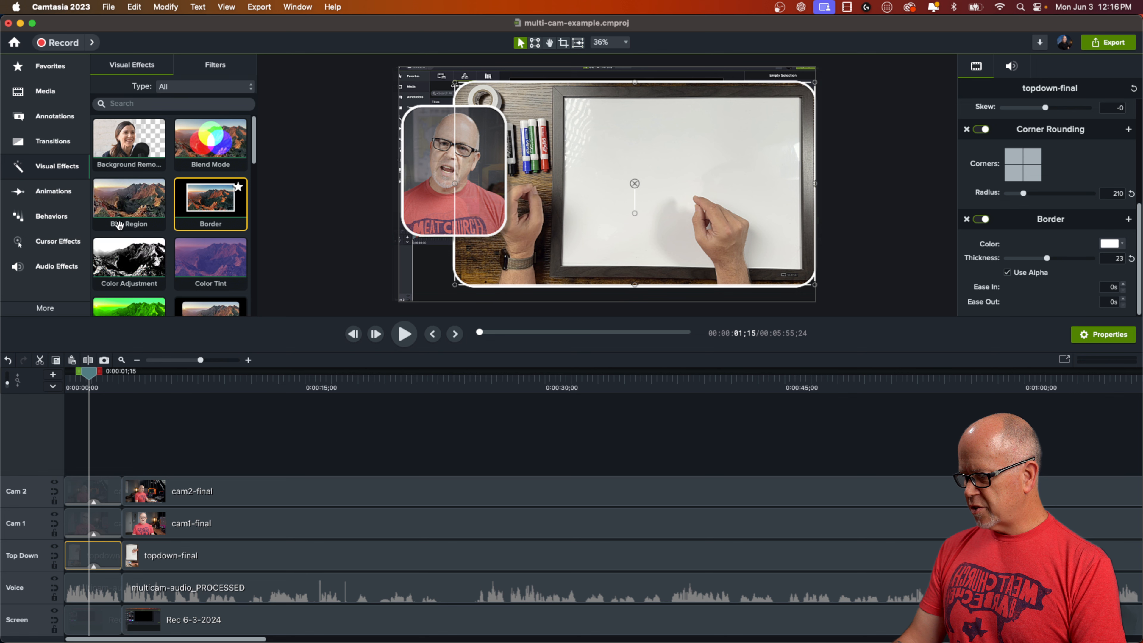
- Add a Drop Shadow to the opening topdown-final clip and set its offset to 20
scroll(119, 236, down, 2)
scroll(119, 236, up, 2)
scroll(119, 236, down, 5)
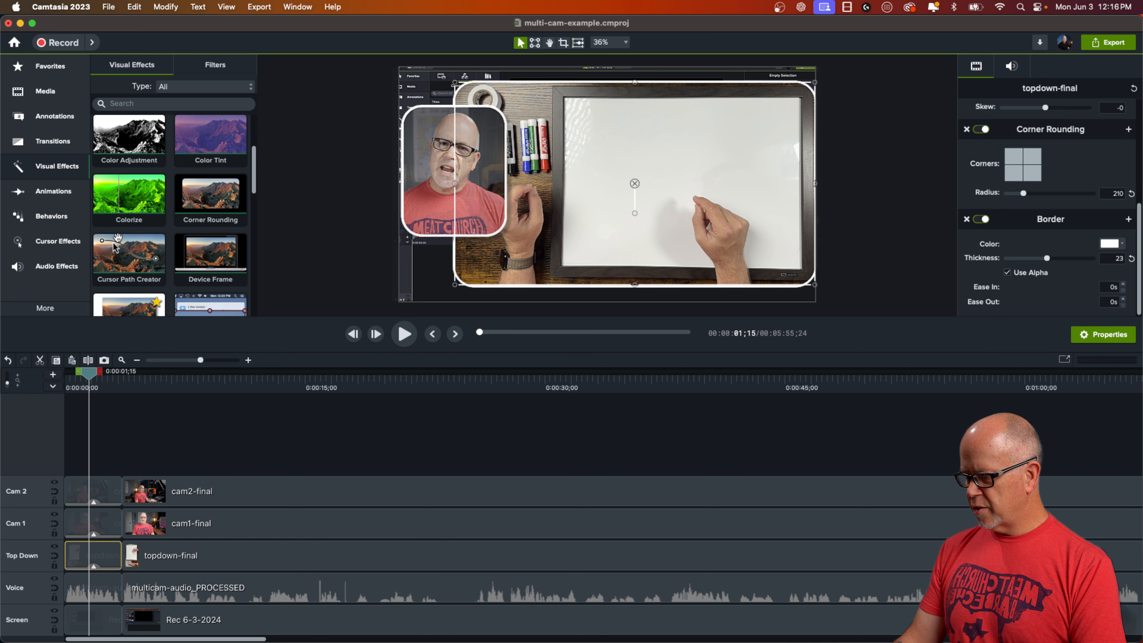
drag(125, 203, 105, 552)
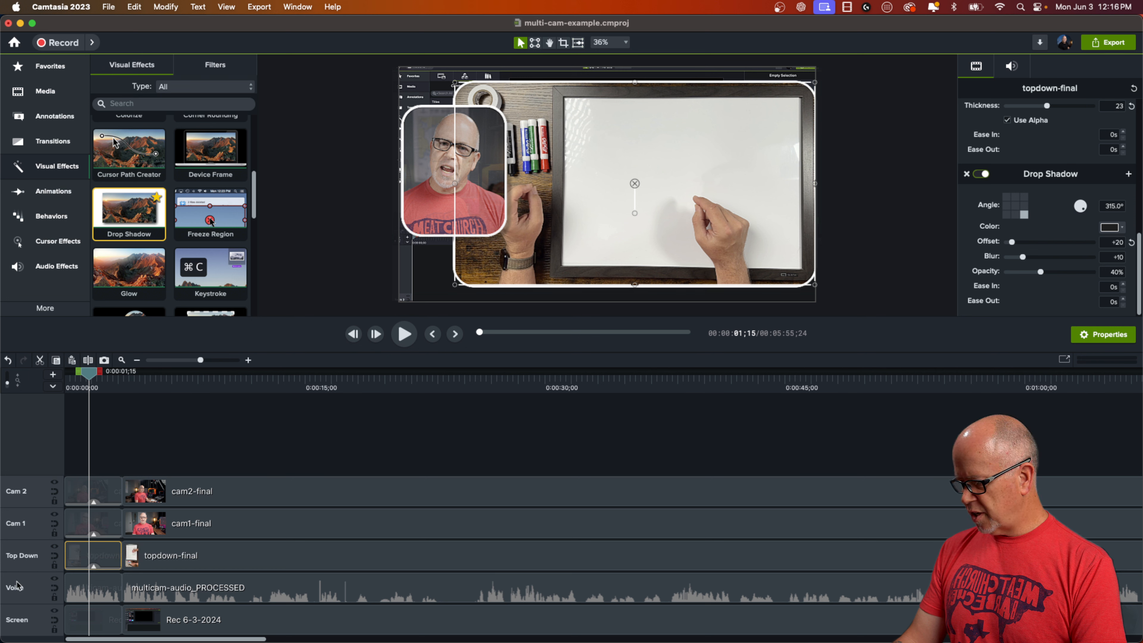
- Turn off the Screen track's visibility and insert a new track directly above it
click(55, 612)
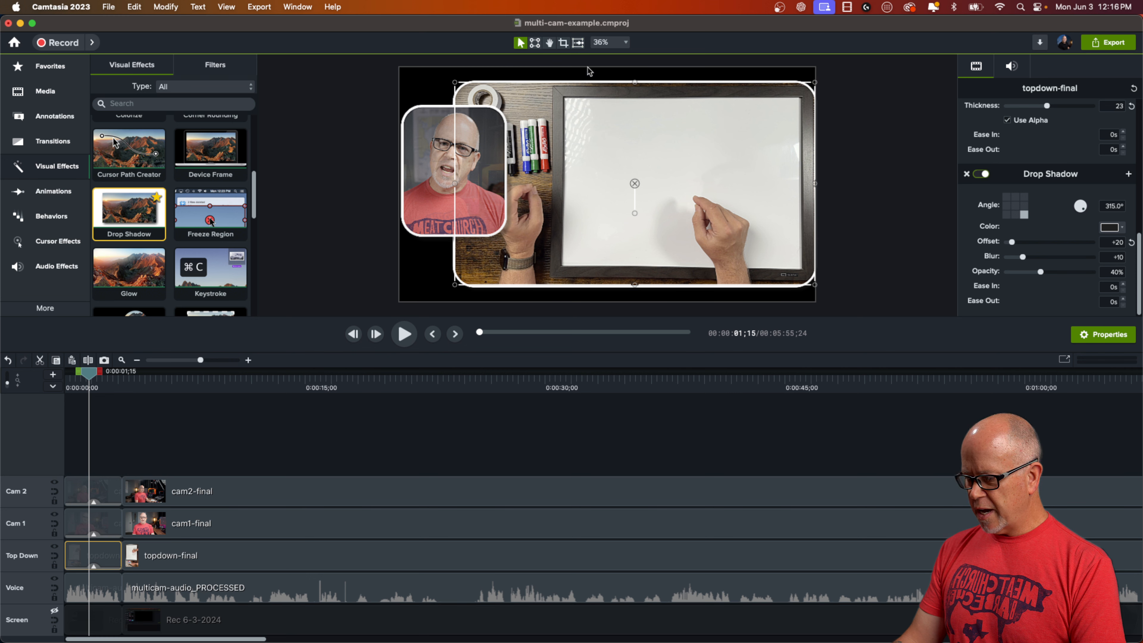
right_click(25, 616)
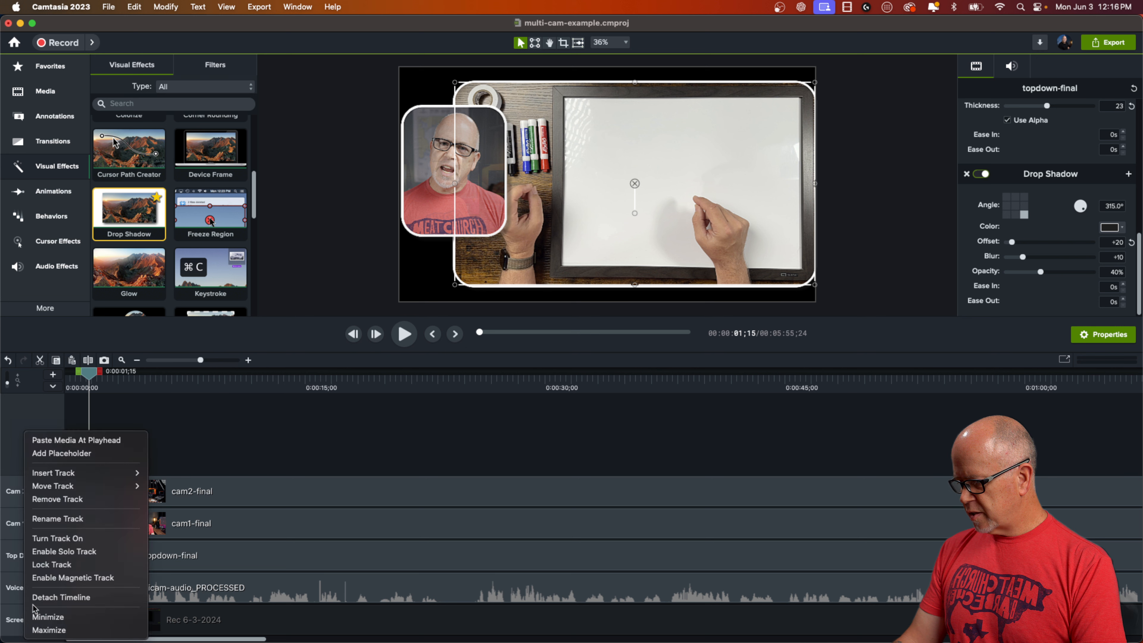
mouse_move(78, 473)
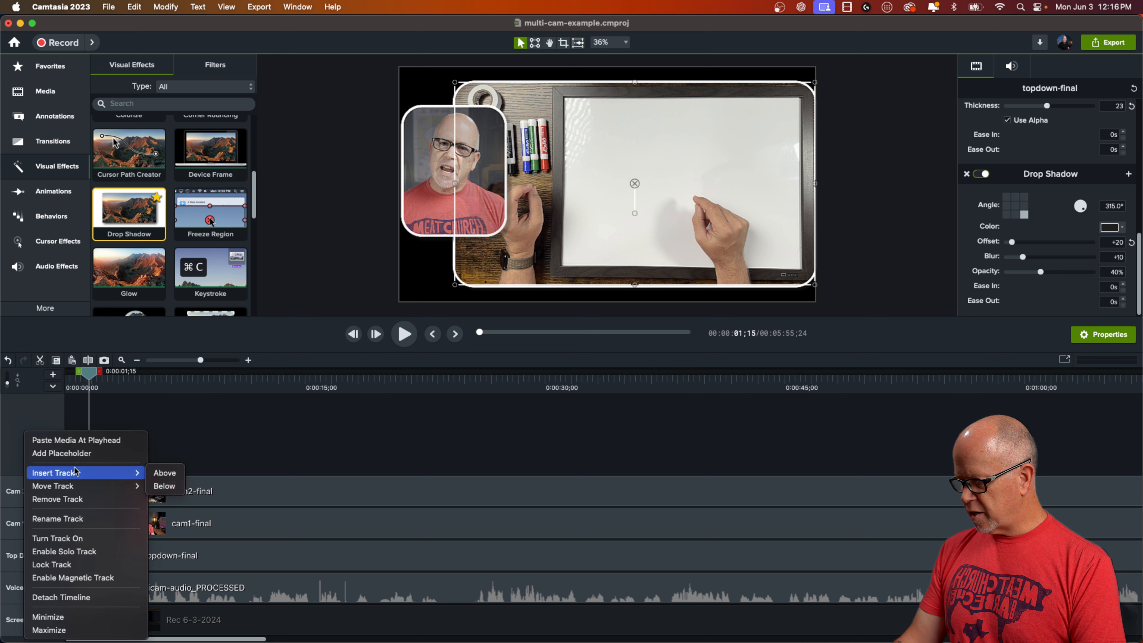
click(158, 473)
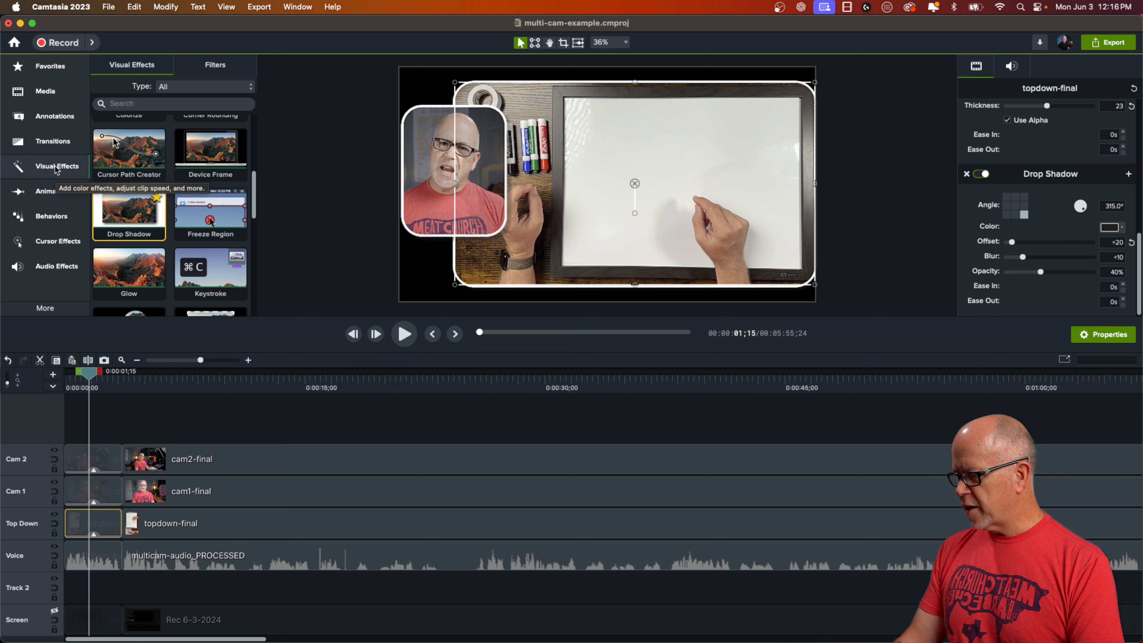
- Place the blue gradient dynamic background from Camtasia Assets at the start of the new track above Screen
click(48, 91)
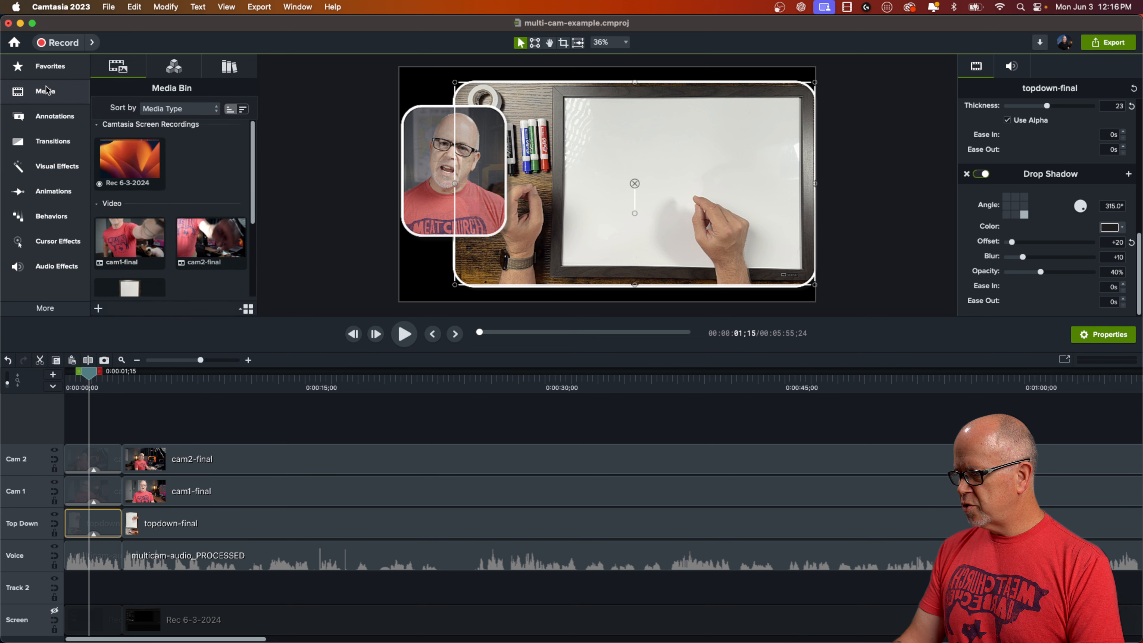
click(175, 69)
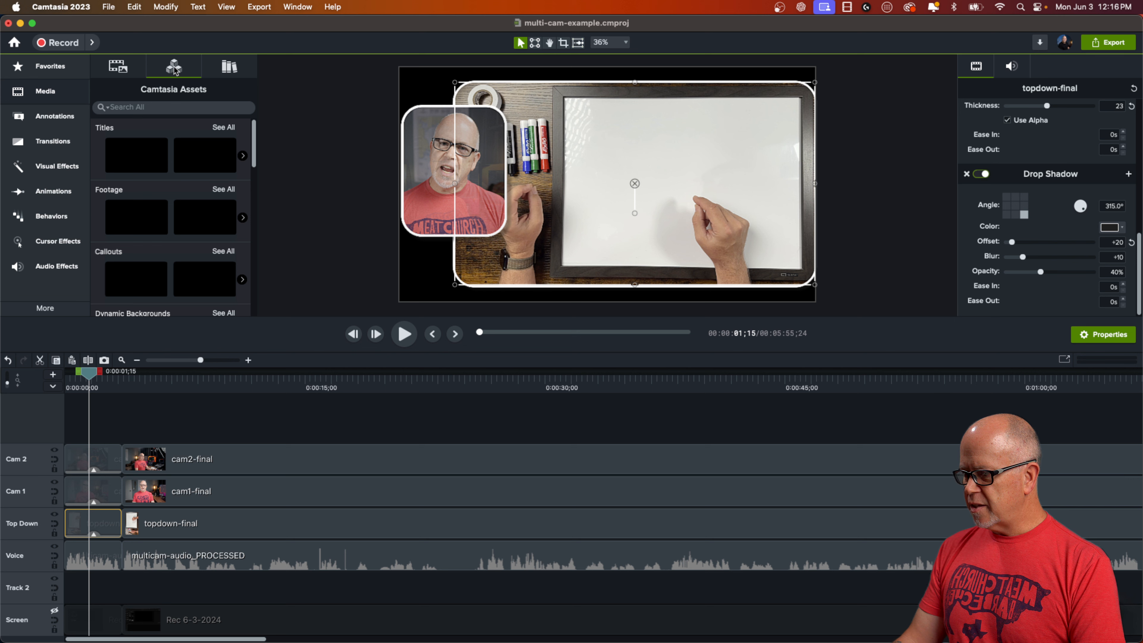
scroll(180, 200, down, 5)
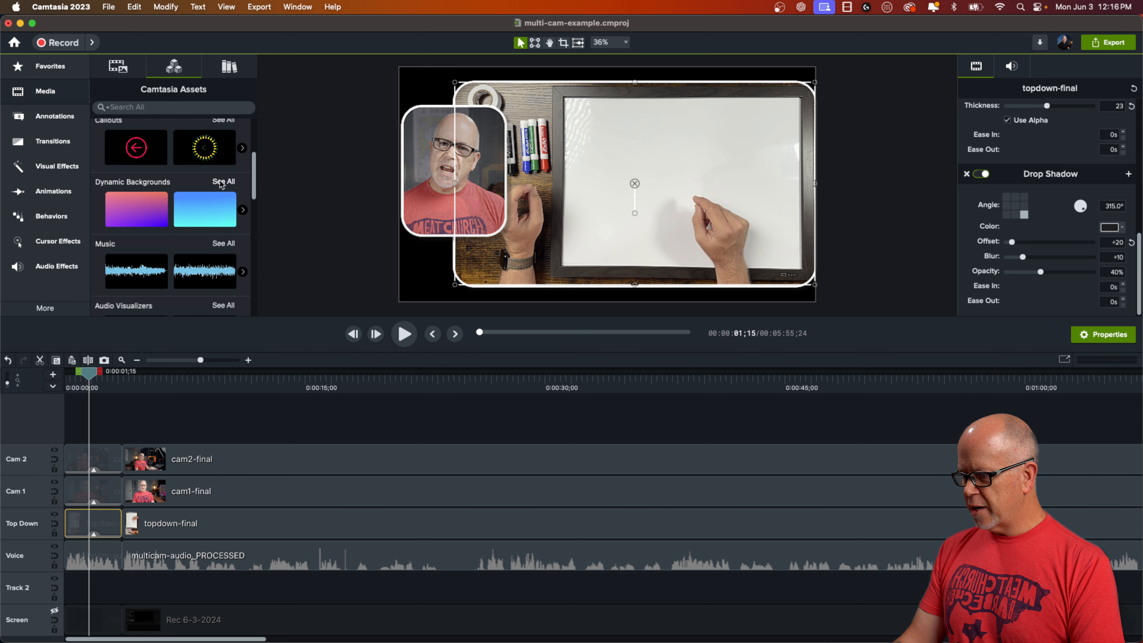
drag(203, 209, 67, 590)
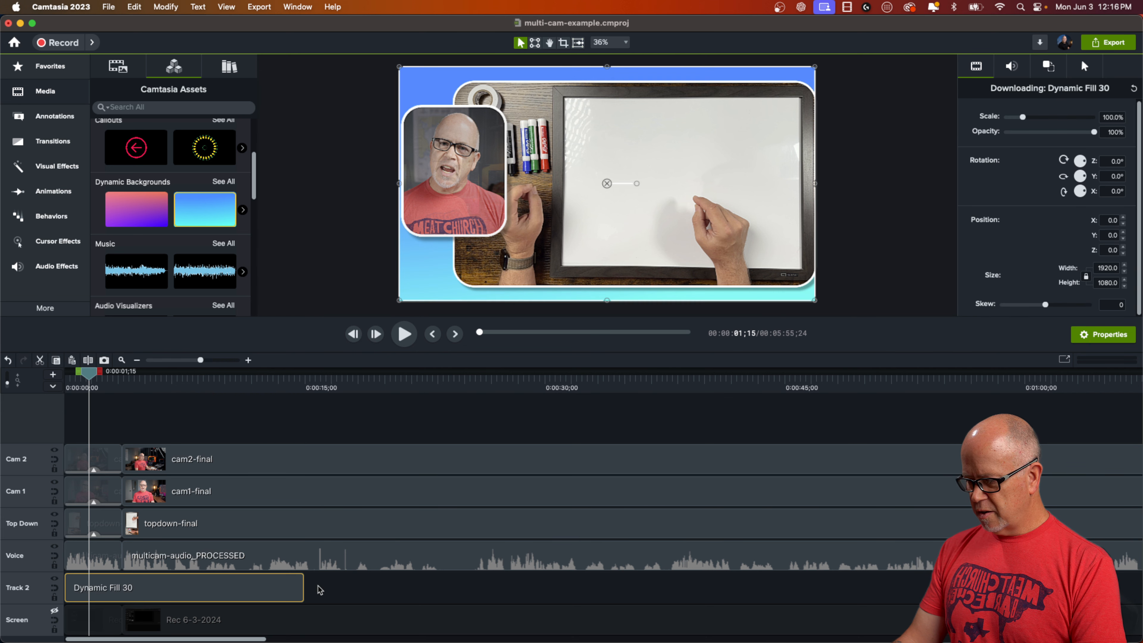
- Extend the Dynamic Fill 30 background clip to the point where the other tracks' media ends
drag(309, 588, 501, 588)
click(121, 360)
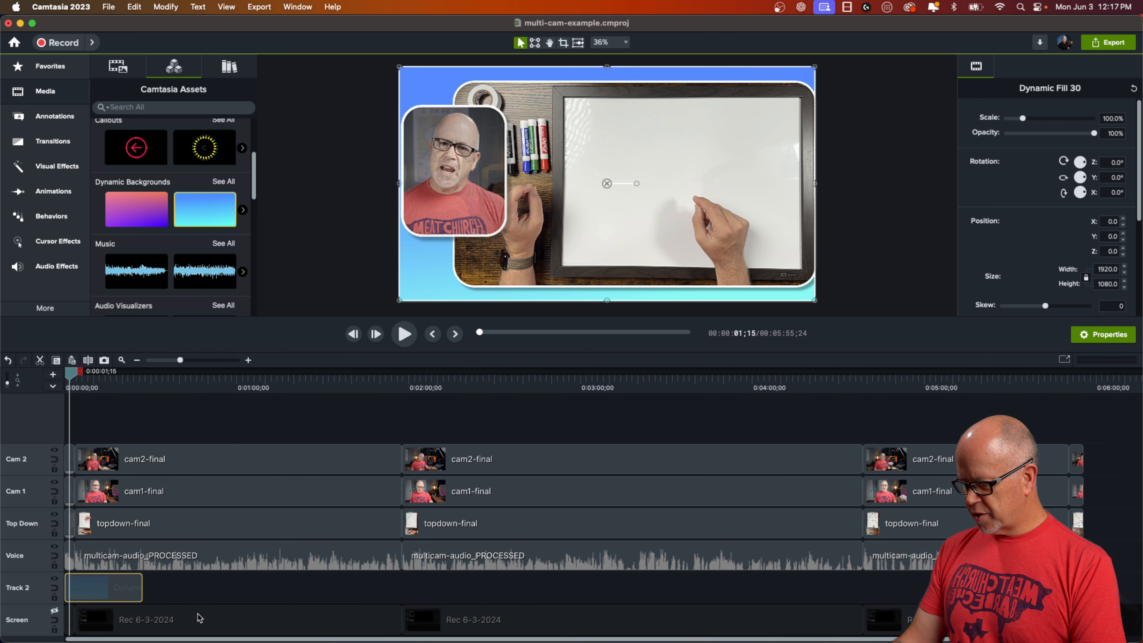
drag(142, 584, 157, 584)
drag(742, 596, 936, 596)
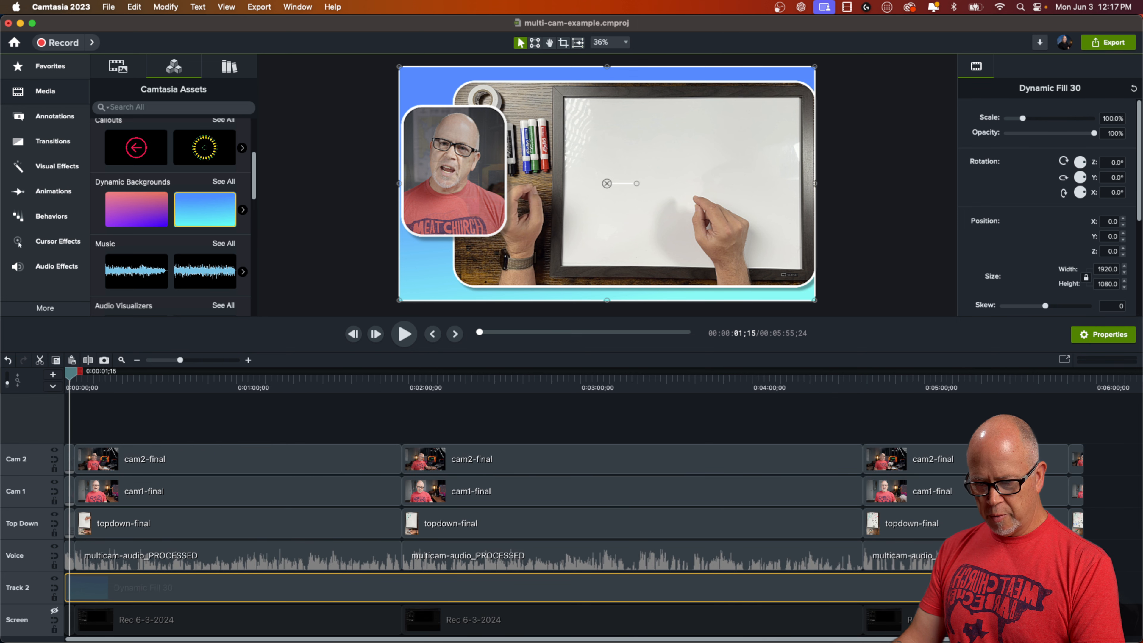
drag(1086, 596, 1084, 596)
- Move the playhead to 0:00:00;25 to check the opening layout, and turn the Screen track's visibility back on
drag(71, 373, 63, 373)
drag(180, 360, 205, 360)
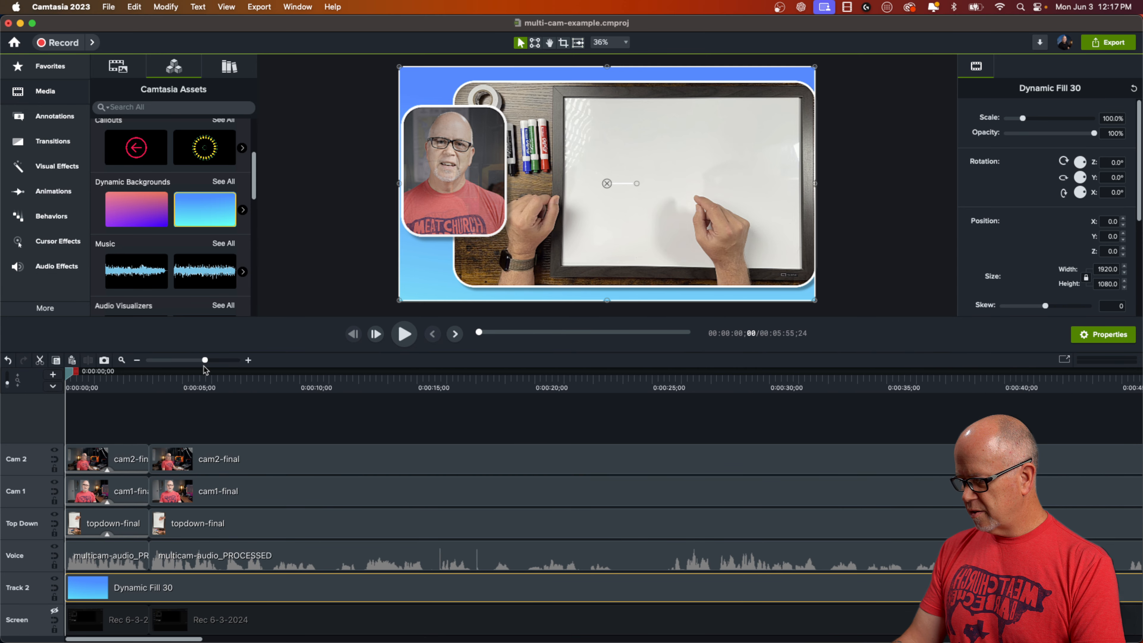
click(107, 422)
mouse_move(68, 374)
mouse_down()
mouse_move(98, 384)
mouse_move(84, 388)
mouse_up()
click(54, 612)
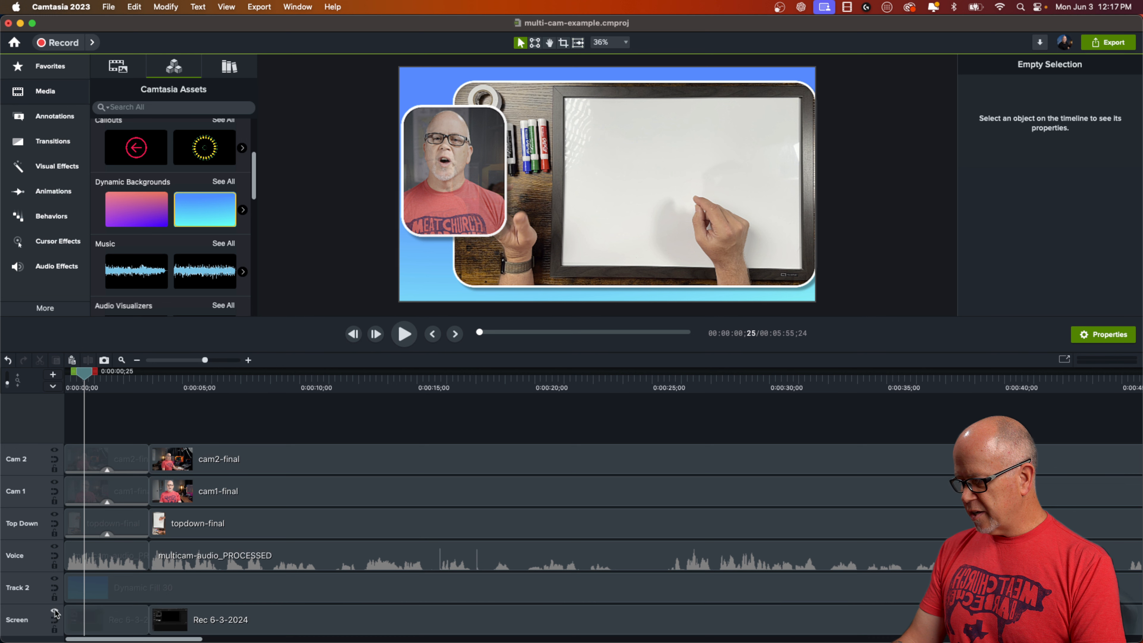
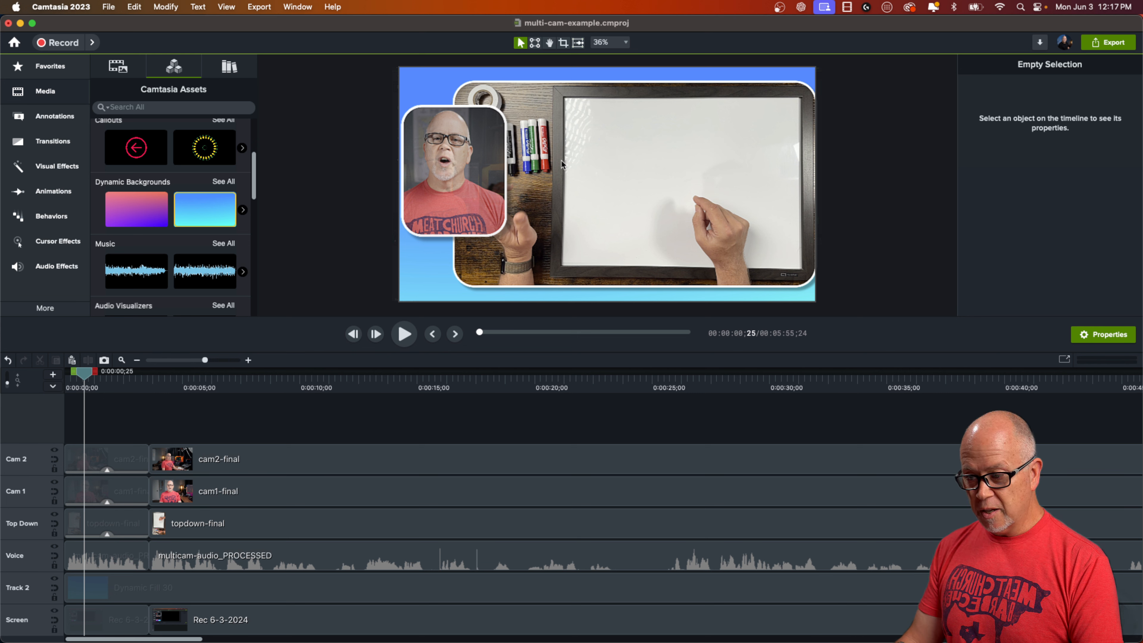
- Move the opening topdown-final clip to about X 84.3, and both opening camera clips to about X -641, Y -22.2
click(120, 527)
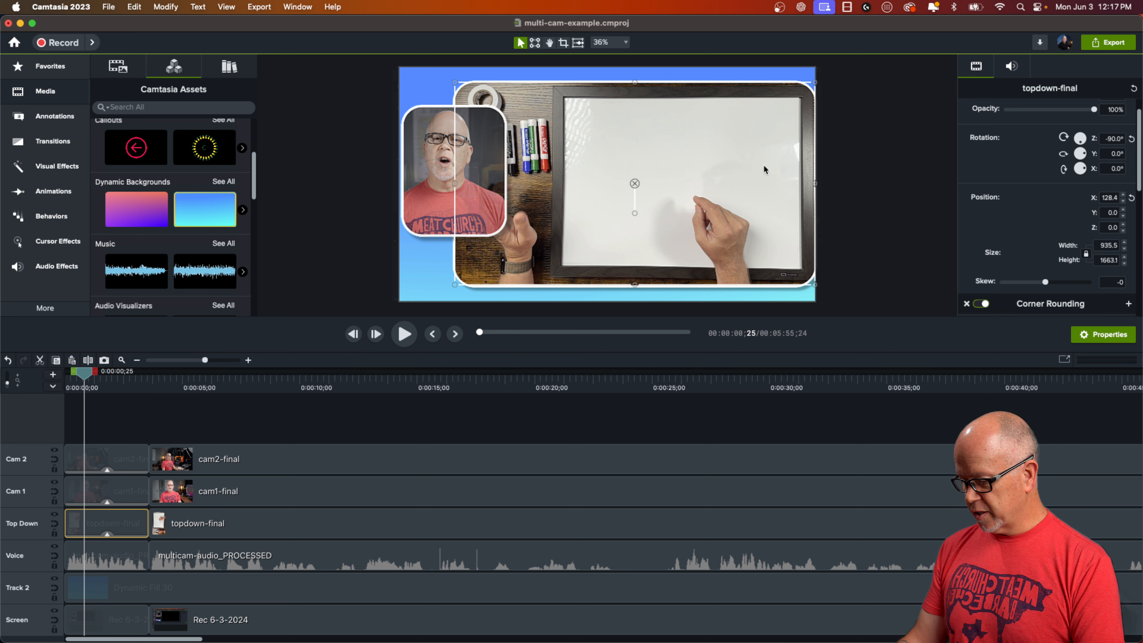
drag(760, 161, 751, 161)
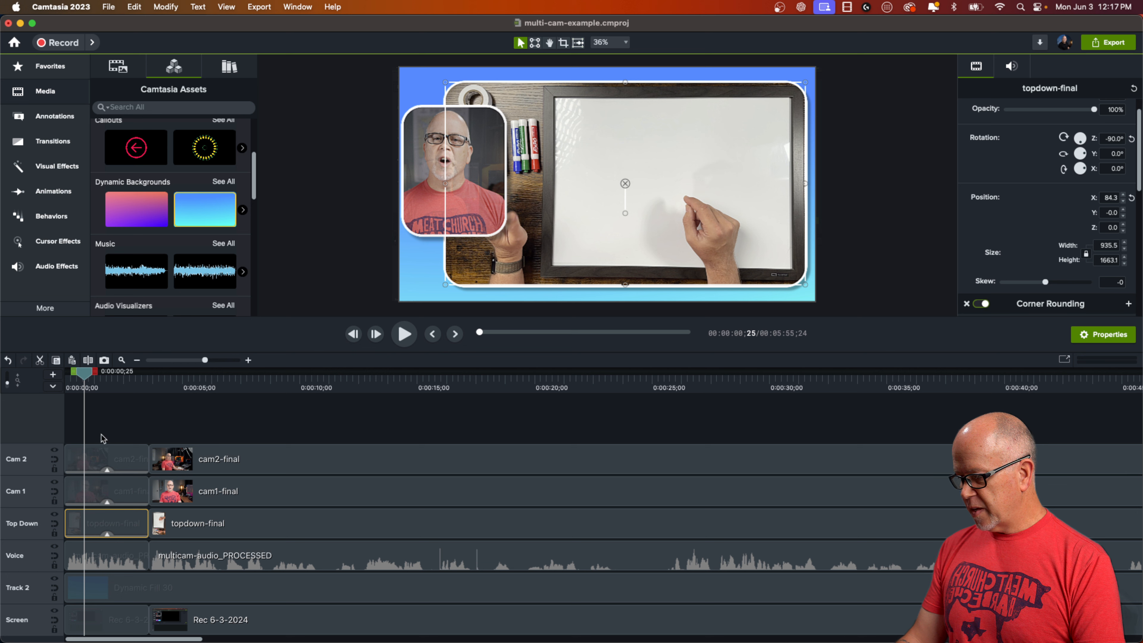
drag(103, 421, 85, 497)
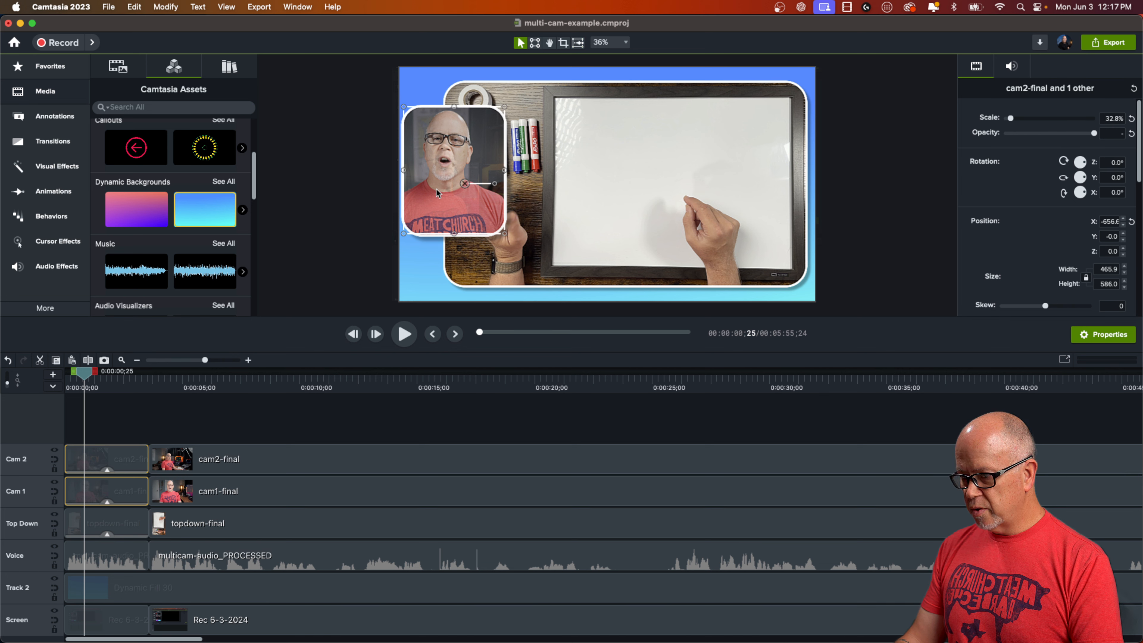
drag(439, 192, 428, 193)
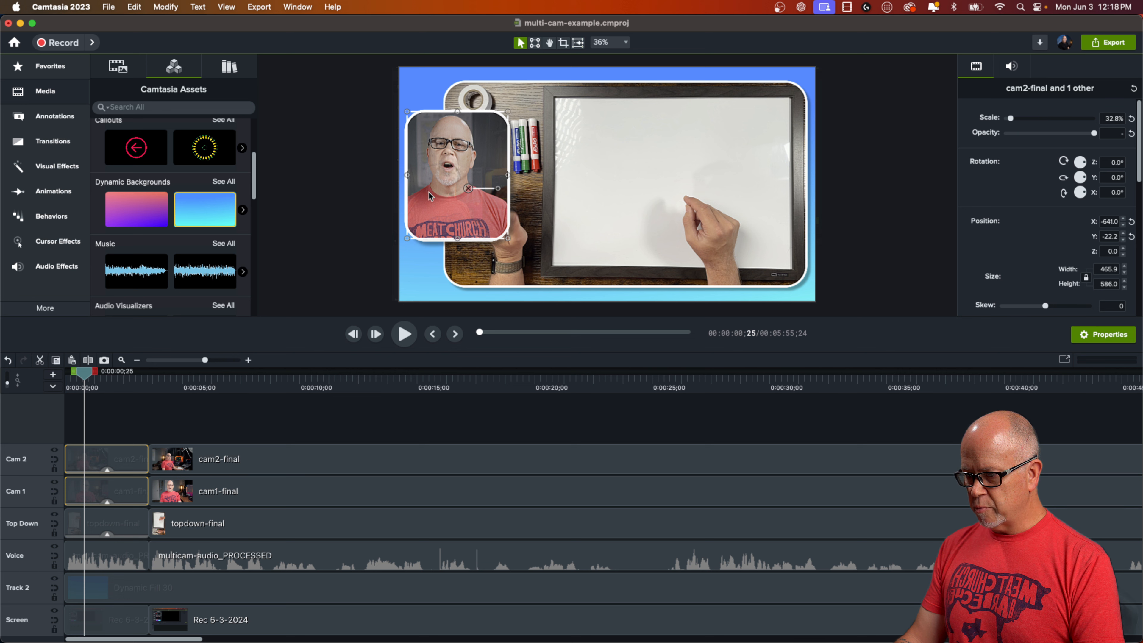
click(297, 259)
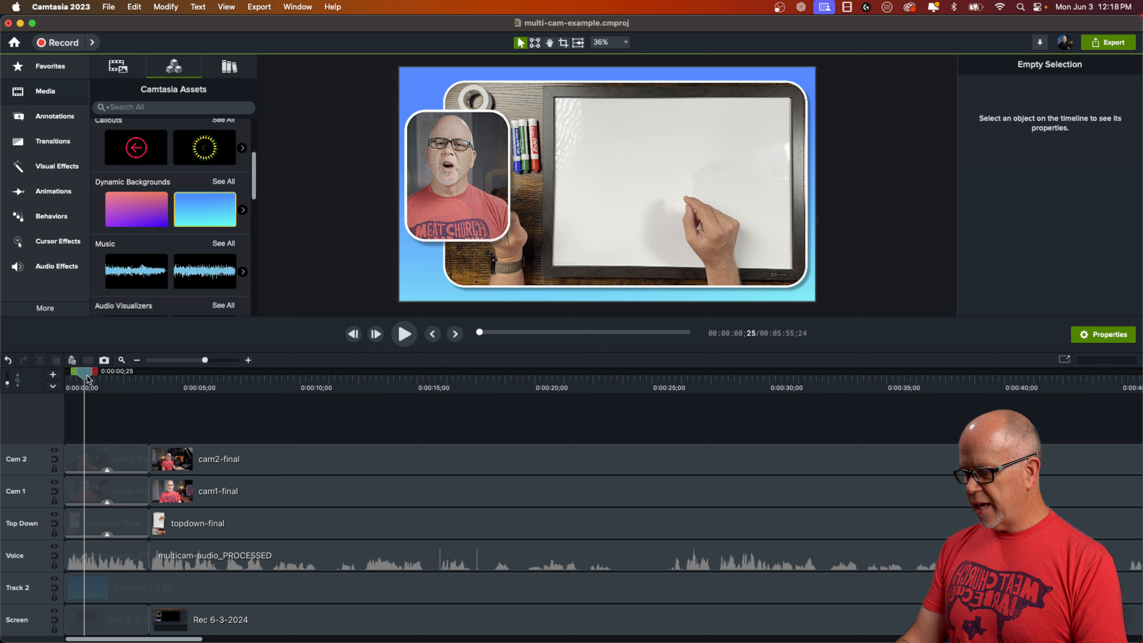
- Play the timeline from the start to review the opening layout, then return the playhead to 0:00:02;25
drag(87, 376, 66, 378)
key(space)
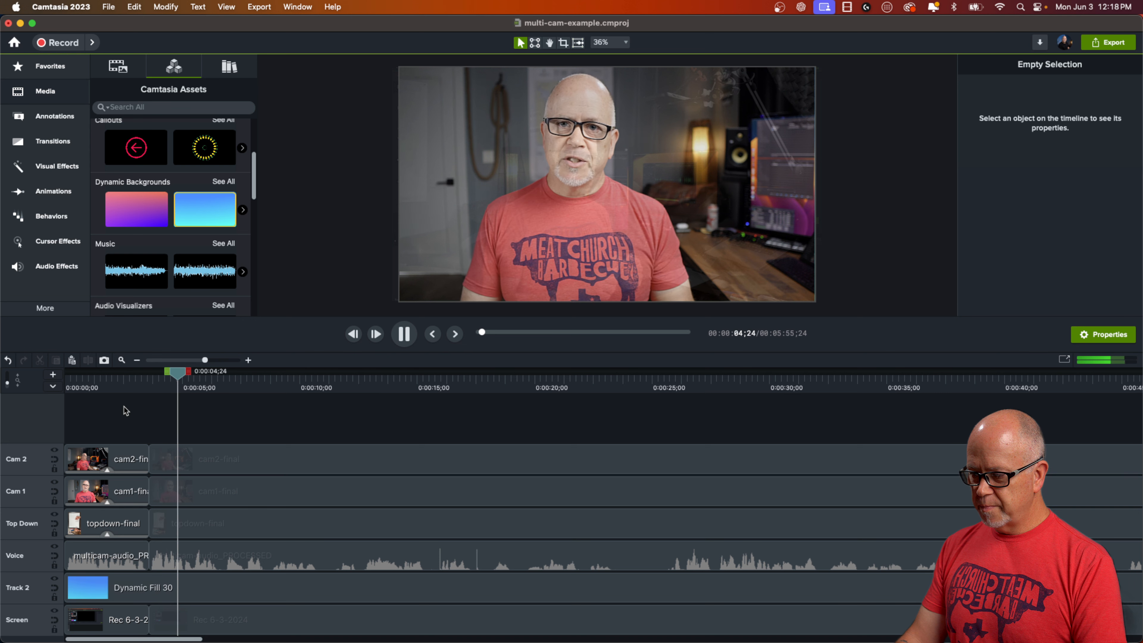
key(space)
click(131, 380)
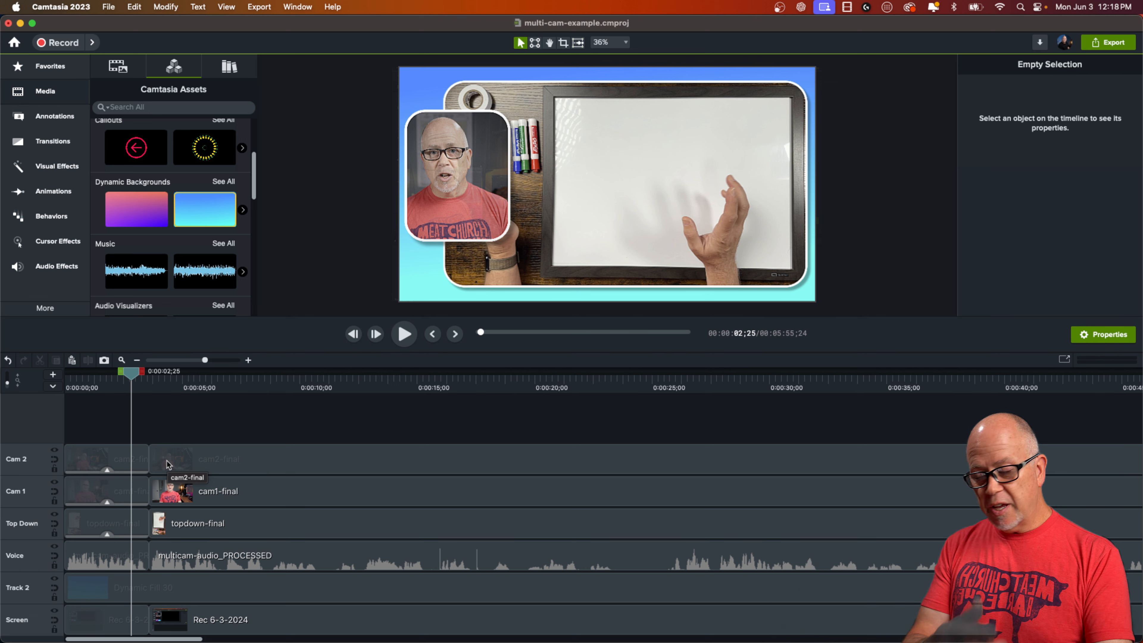
- Copy the Drop Shadow, Border and Corner Rounding effects from the opening cam2-final clip onto the following cam2-final clip
click(107, 470)
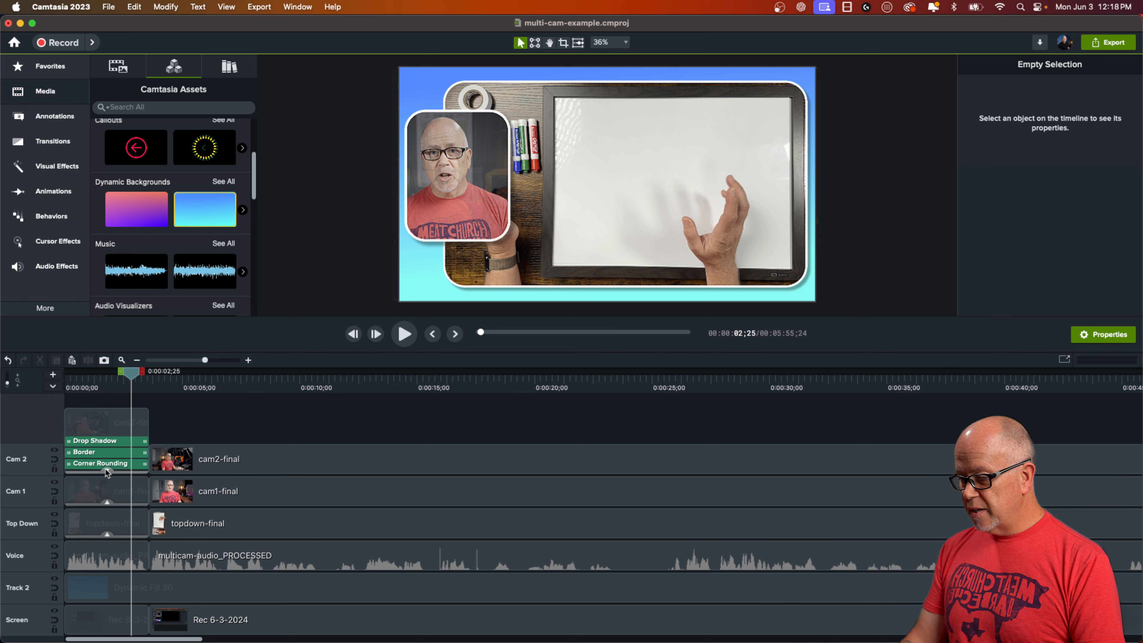
click(109, 443)
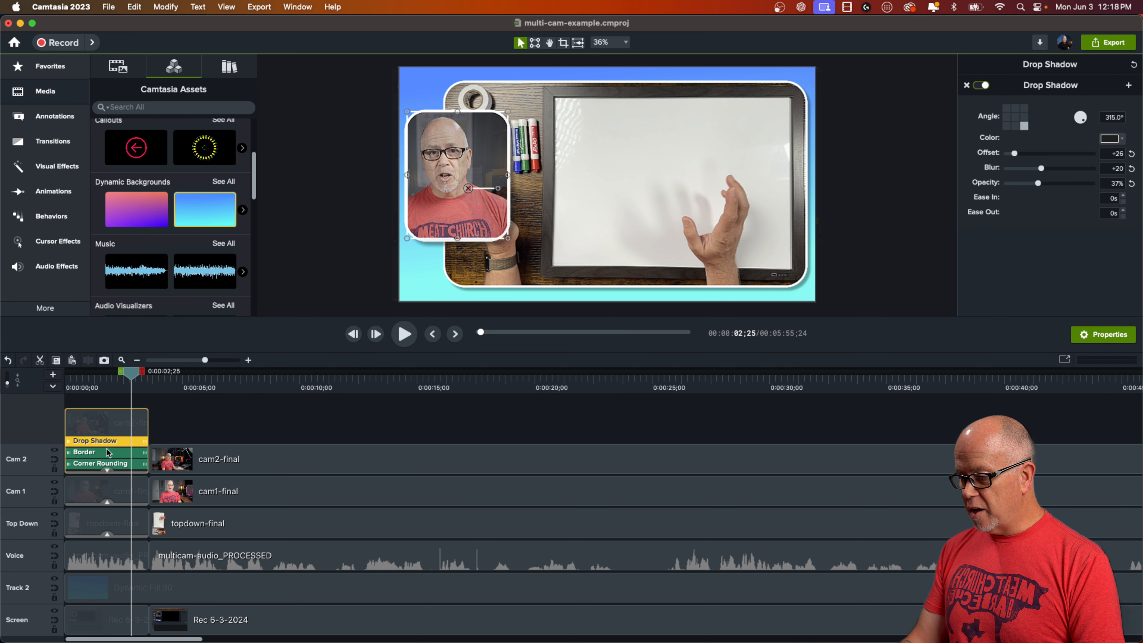
shift+click(108, 453)
shift+click(108, 463)
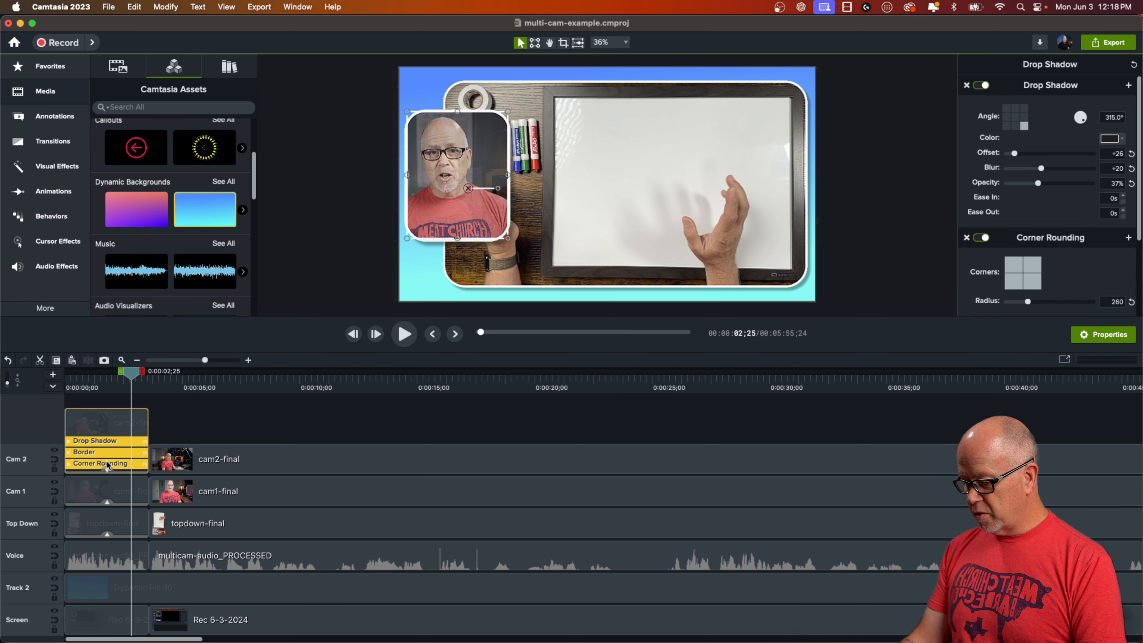
click(232, 401)
click(255, 465)
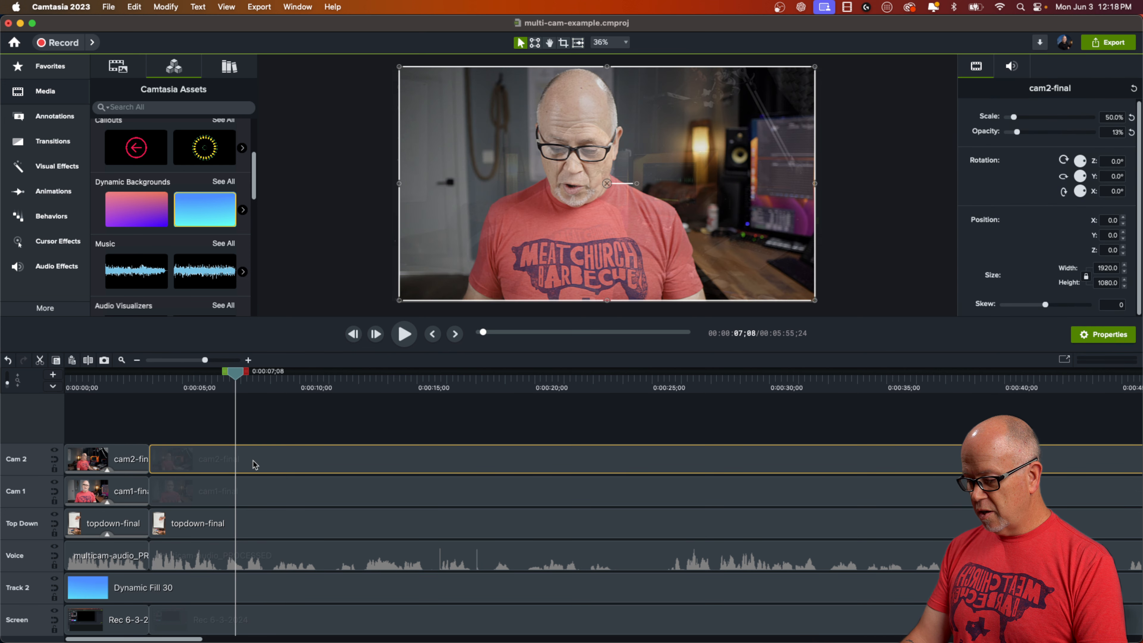
key(super+alt+shift+v)
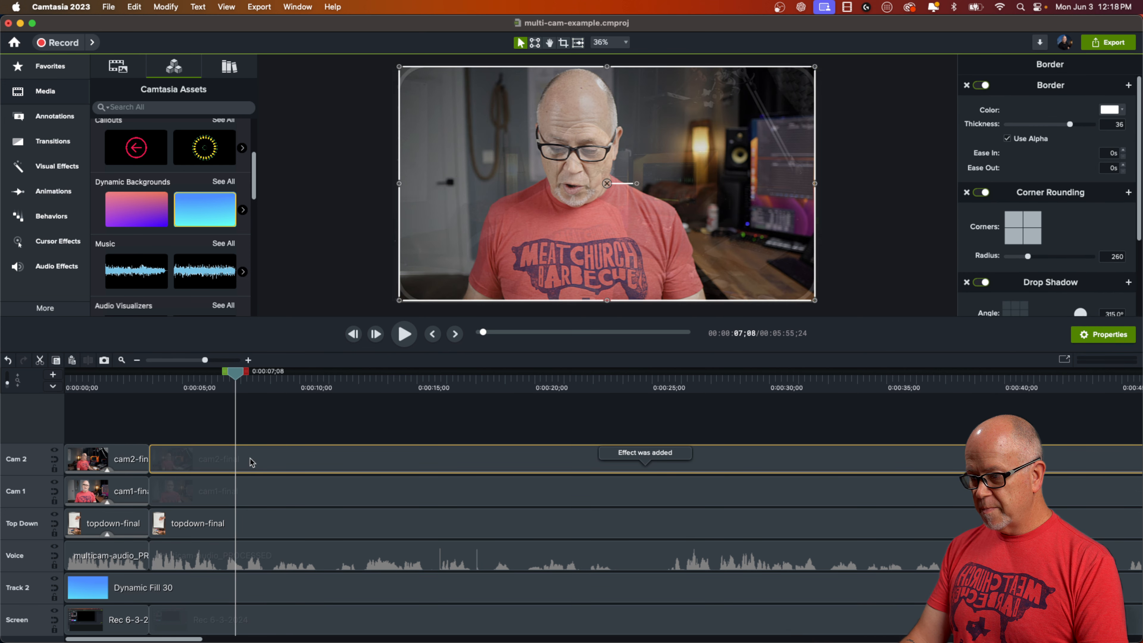
- Apply the opening cam2-final clip's copied properties to the following cam2-final clip and set its opacity to 100%
click(115, 470)
right_click(126, 464)
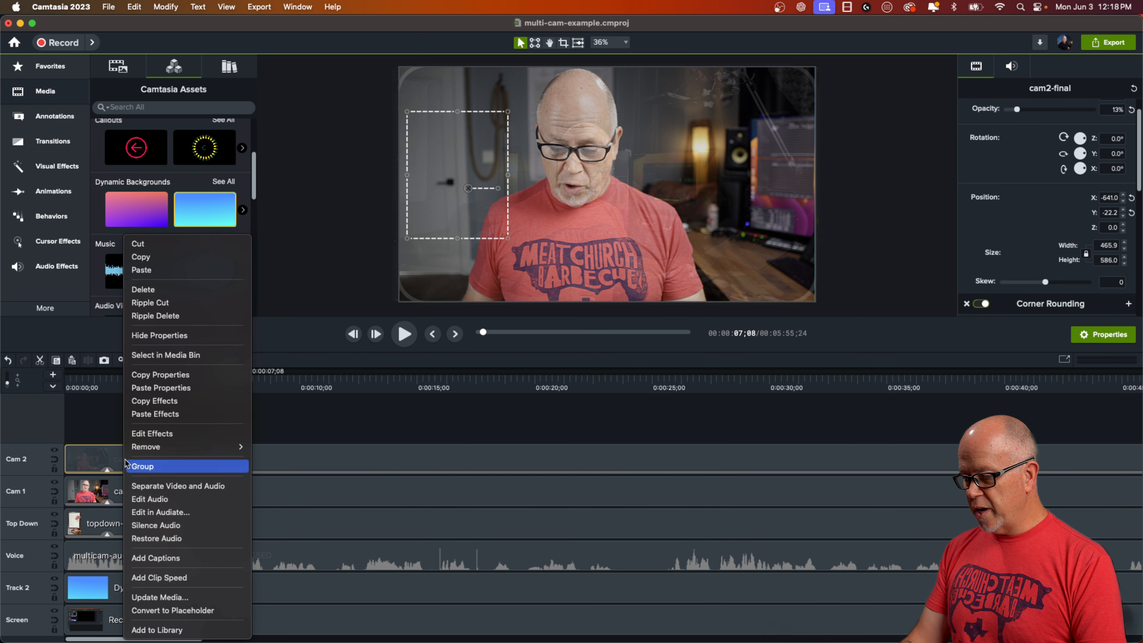
click(160, 374)
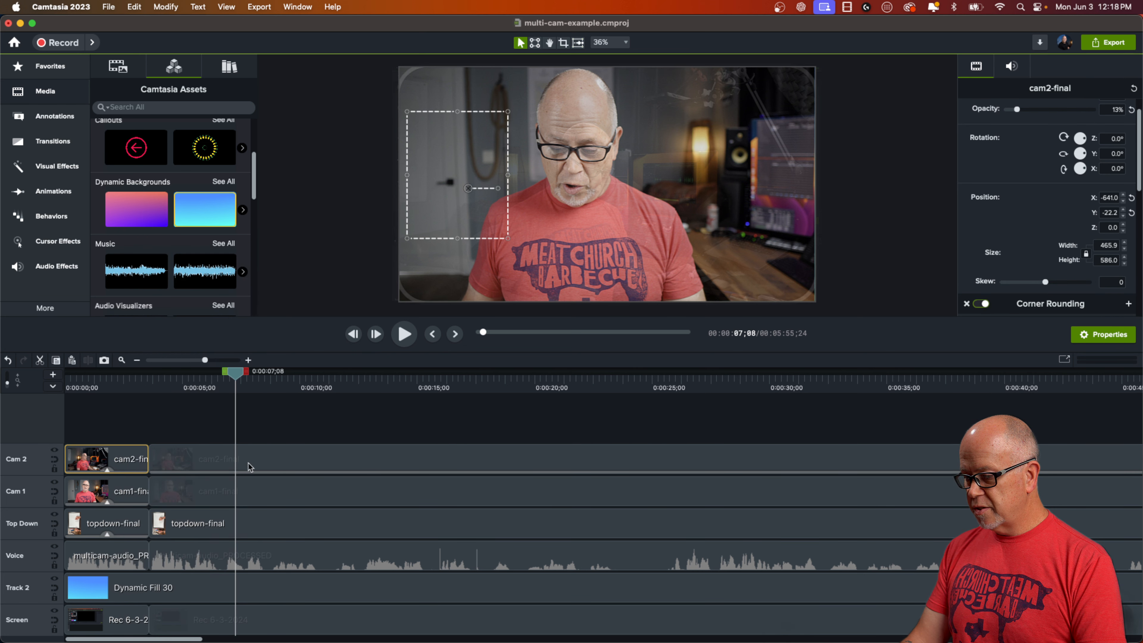
click(258, 458)
right_click(259, 458)
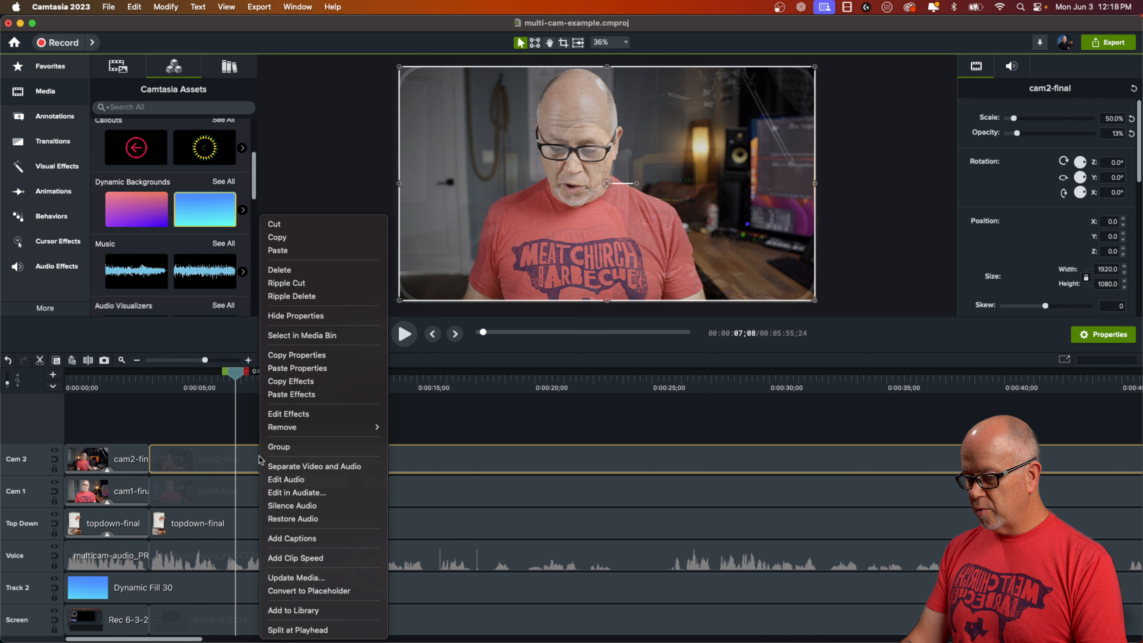
click(293, 368)
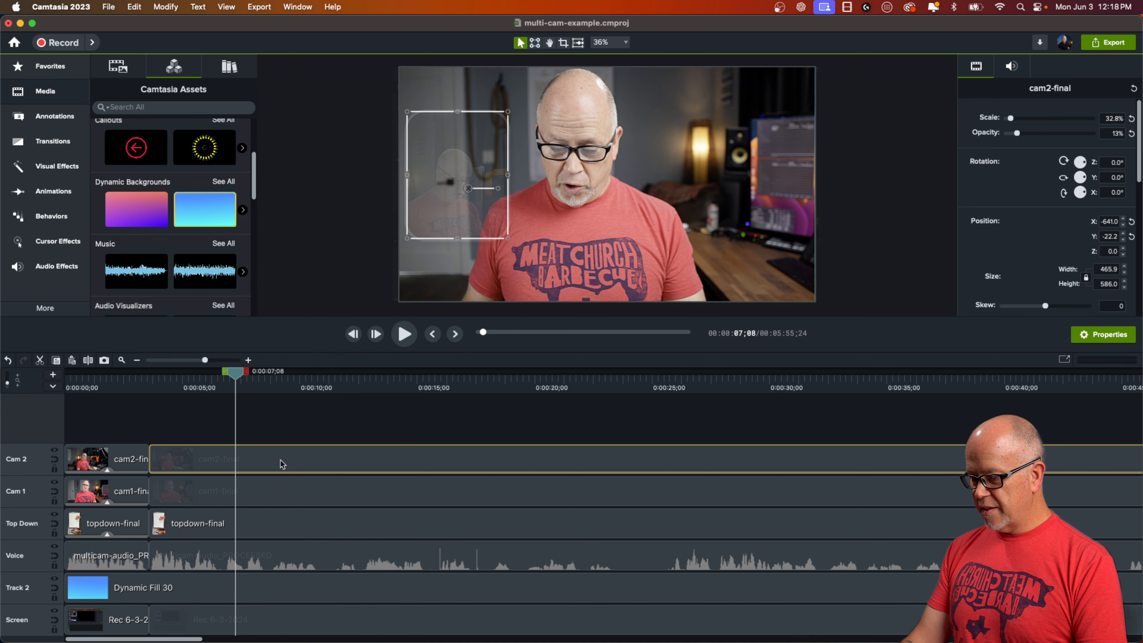
drag(1016, 134, 1093, 134)
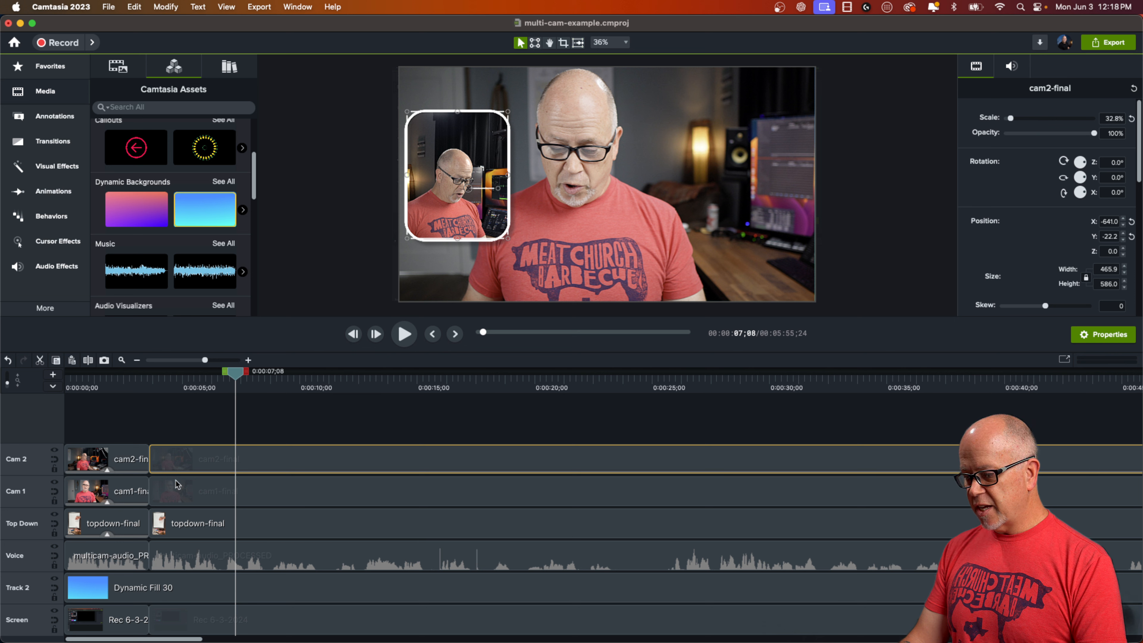
- Copy the Drop Shadow, Border and Corner Rounding effects from the opening cam1-final clip onto the following cam1-final clip
click(112, 494)
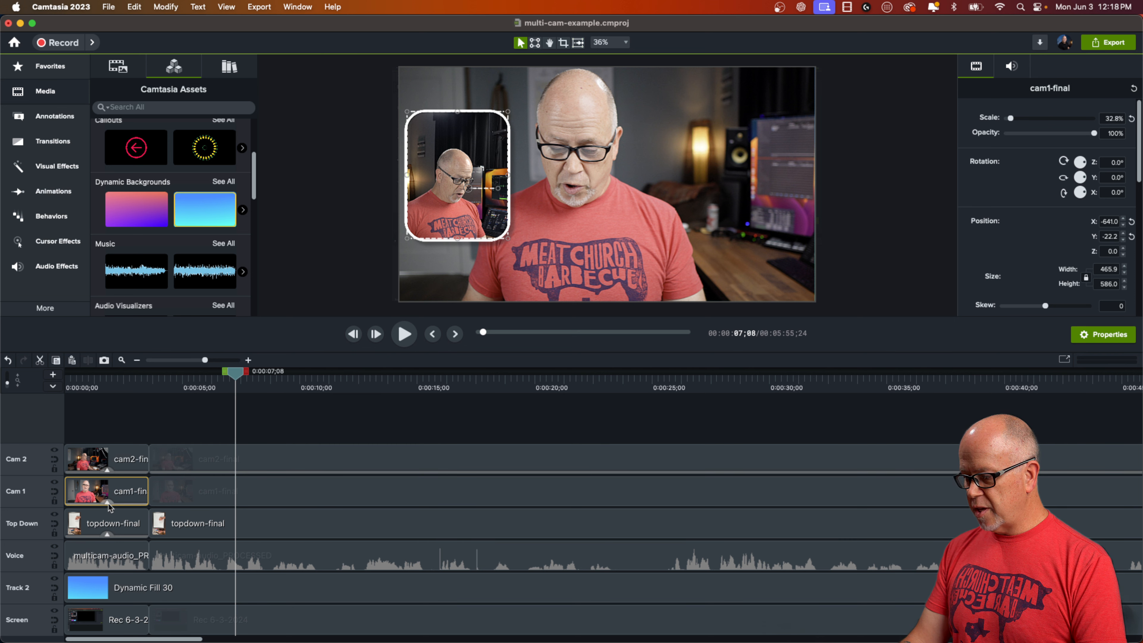
click(109, 503)
click(112, 473)
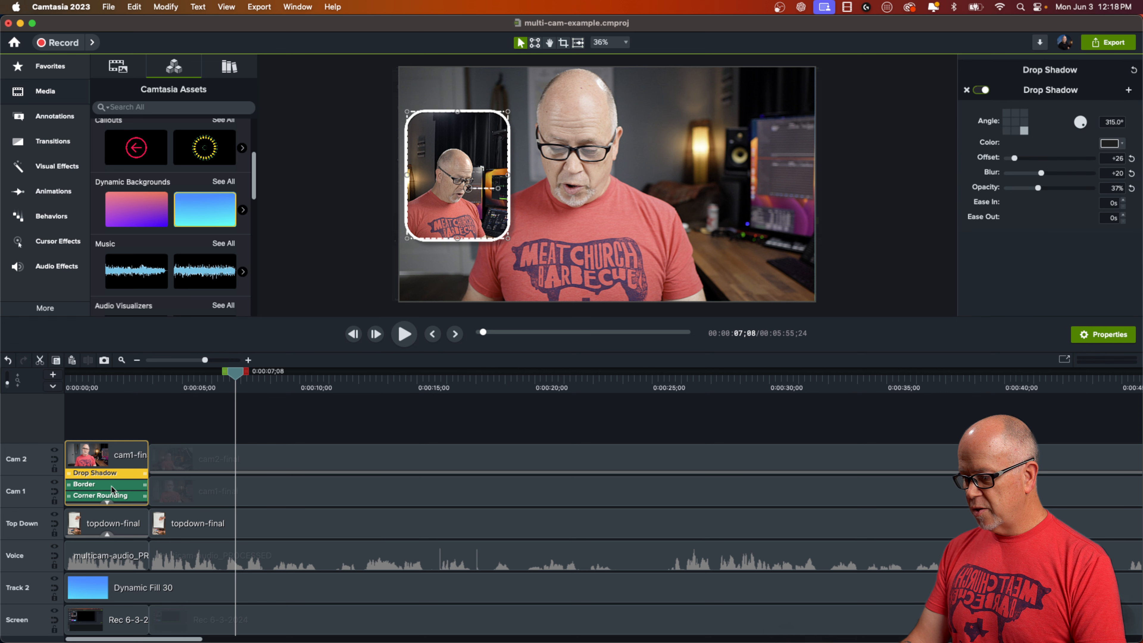
shift+click(112, 484)
shift+click(116, 495)
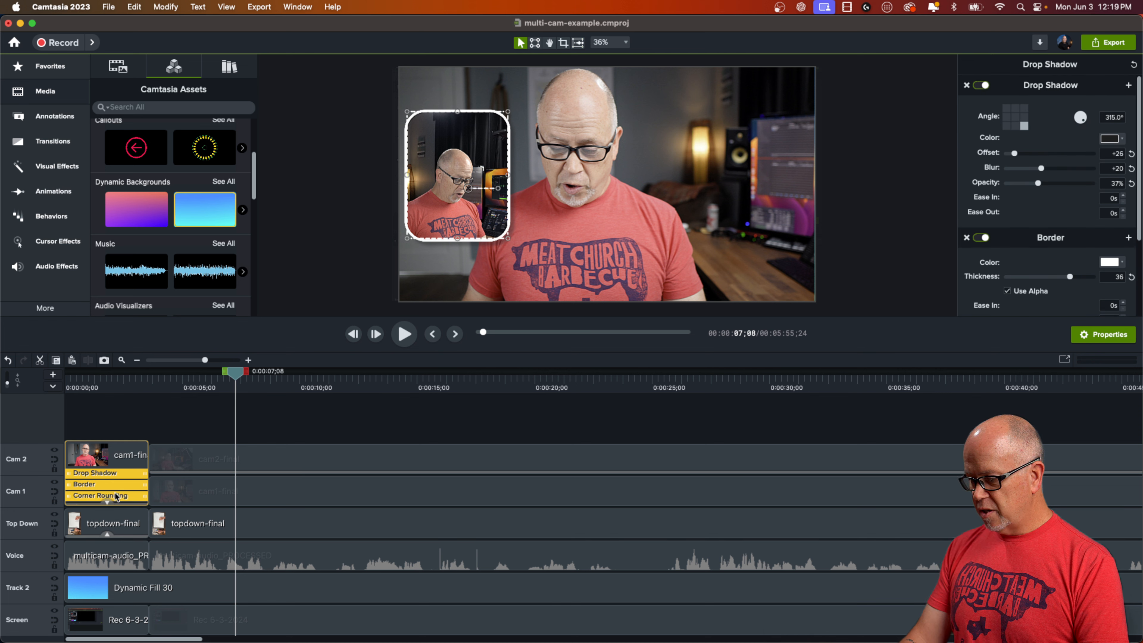
click(201, 491)
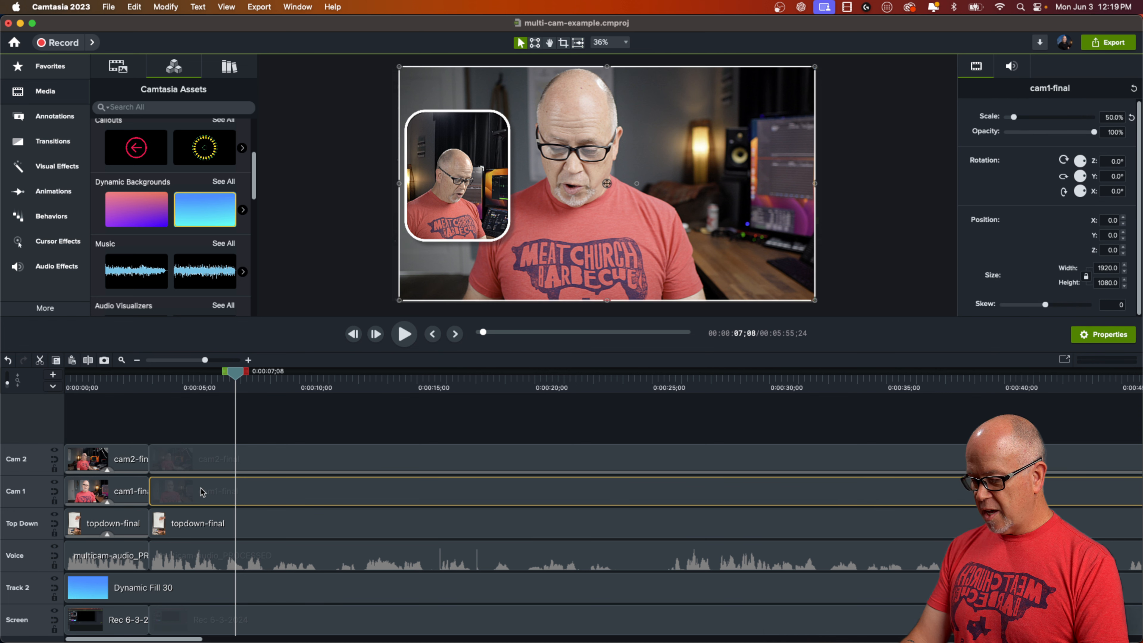
key(super+v)
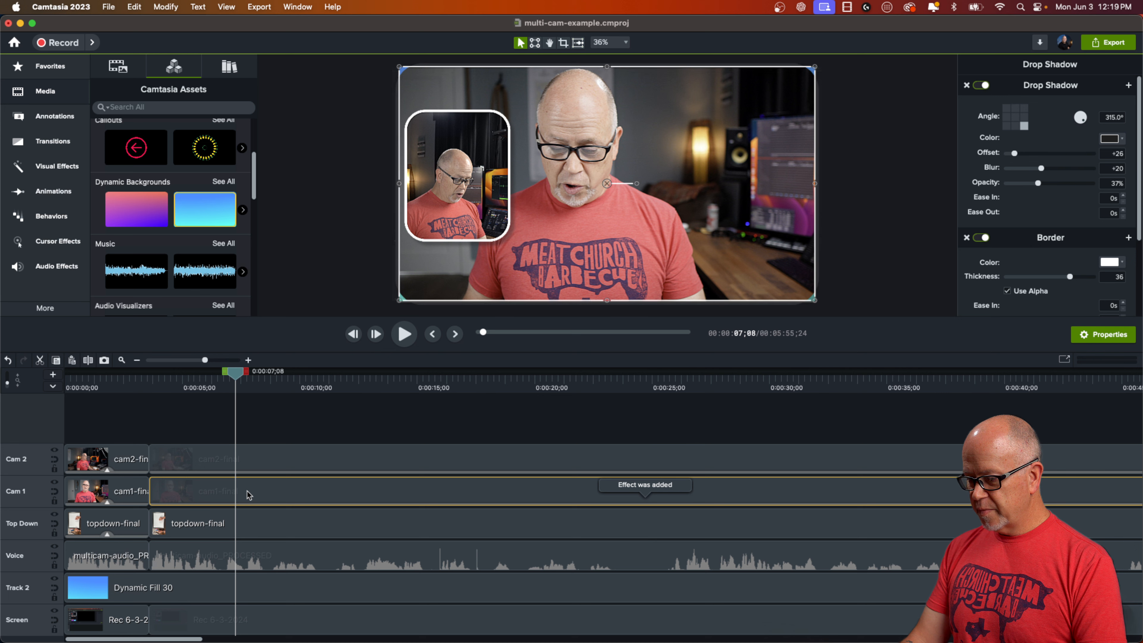
- Copy the opening cam1-final clip's properties and paste them onto the following cam1-final clip
click(245, 494)
right_click(121, 491)
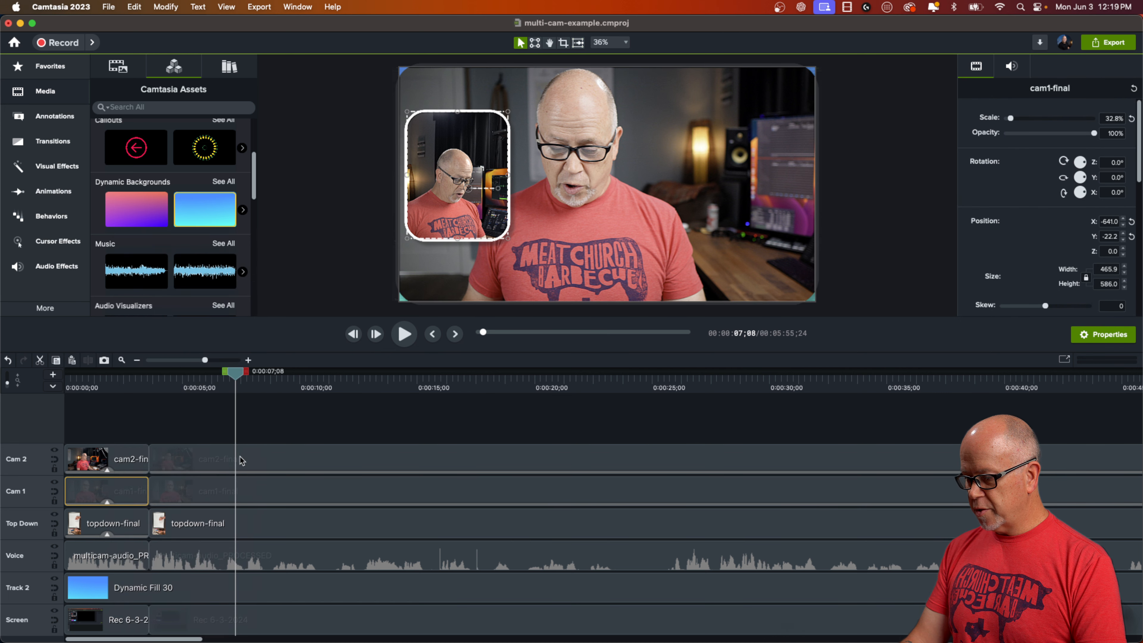
click(161, 374)
click(253, 494)
right_click(252, 493)
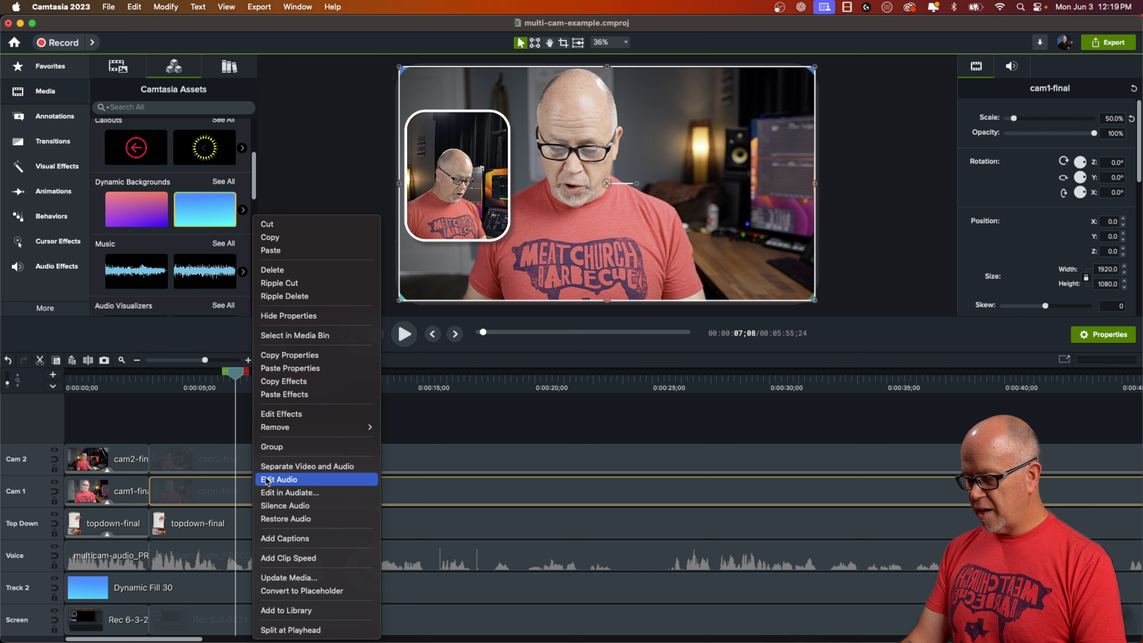
click(285, 367)
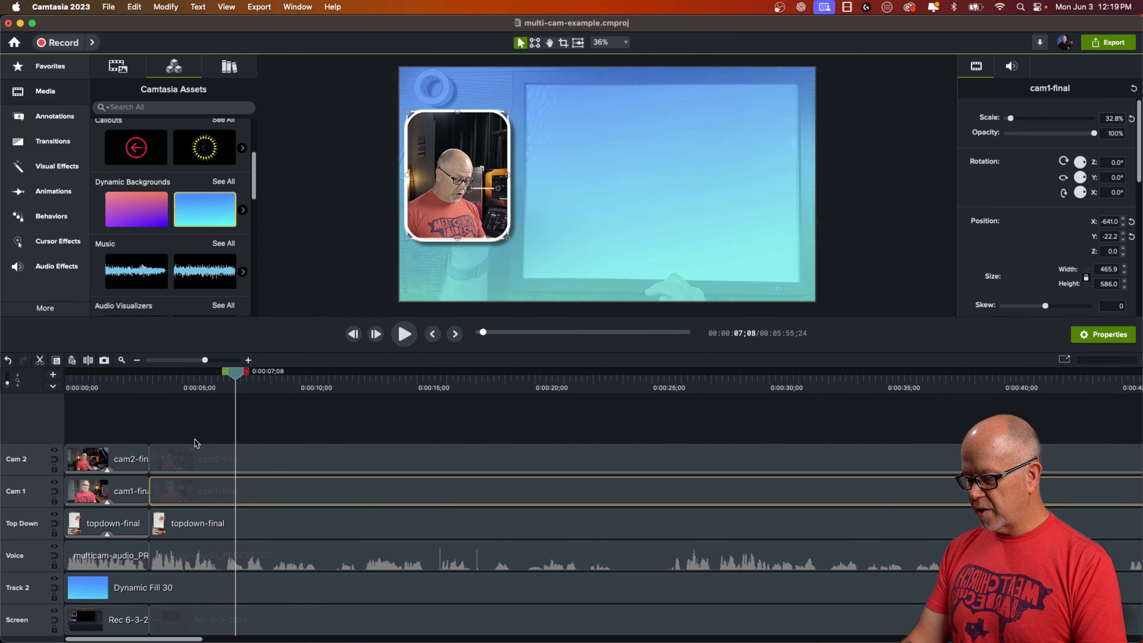
- Turn off the Cam 2 track's visibility and compare the two camera overlays around 0:00:06;03
click(181, 426)
mouse_move(235, 376)
mouse_down()
mouse_move(214, 377)
mouse_move(239, 377)
mouse_up()
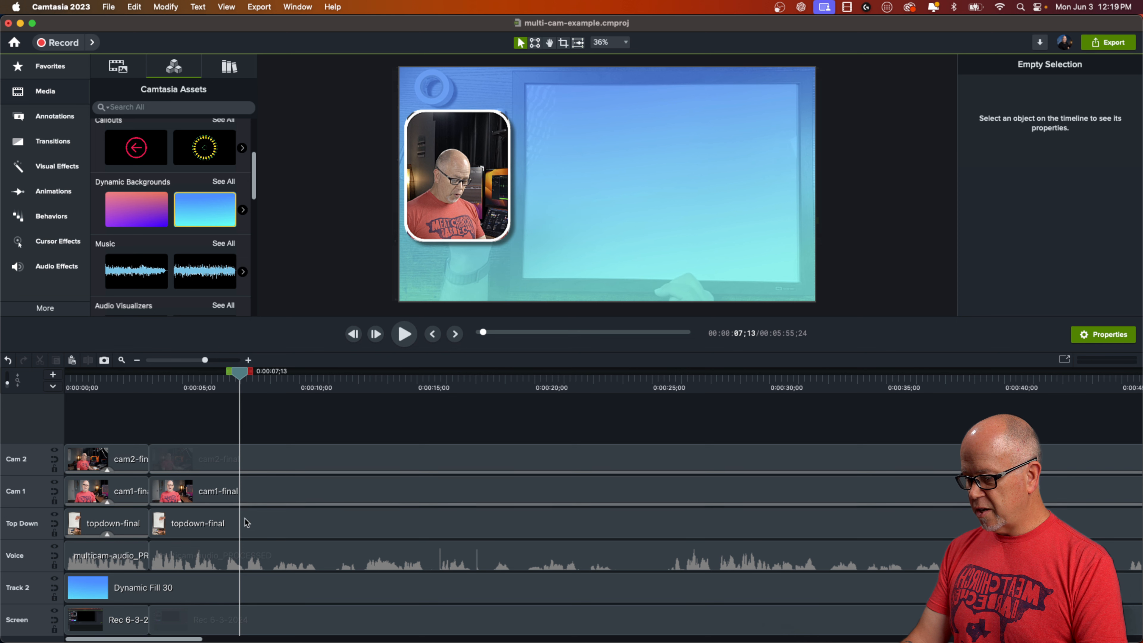
click(55, 451)
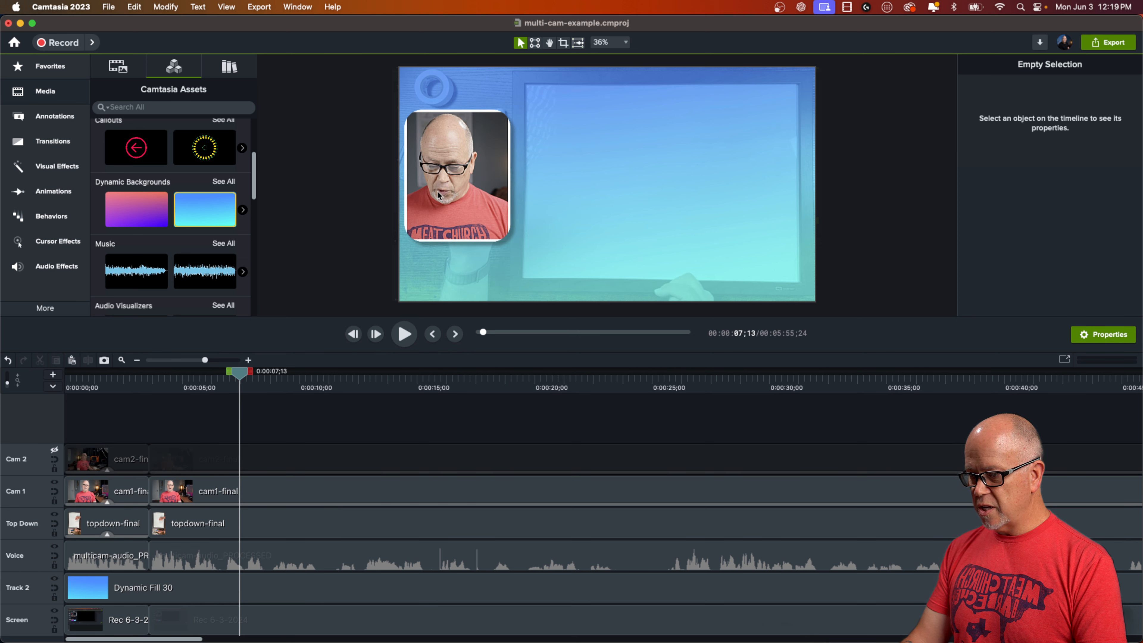
drag(242, 377, 208, 378)
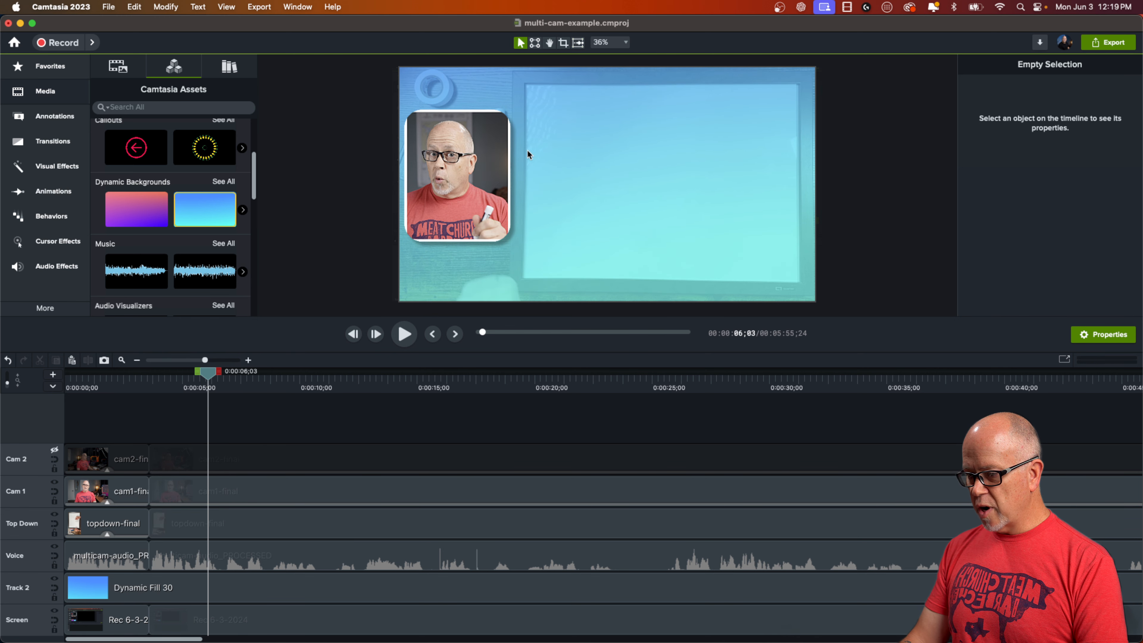
click(55, 450)
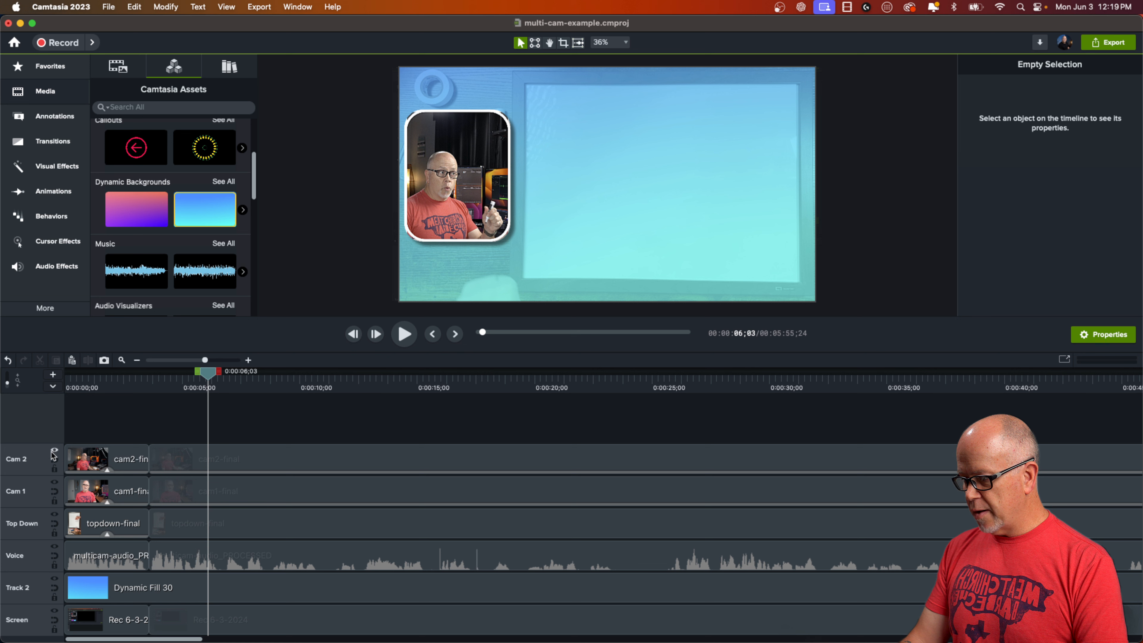
click(54, 451)
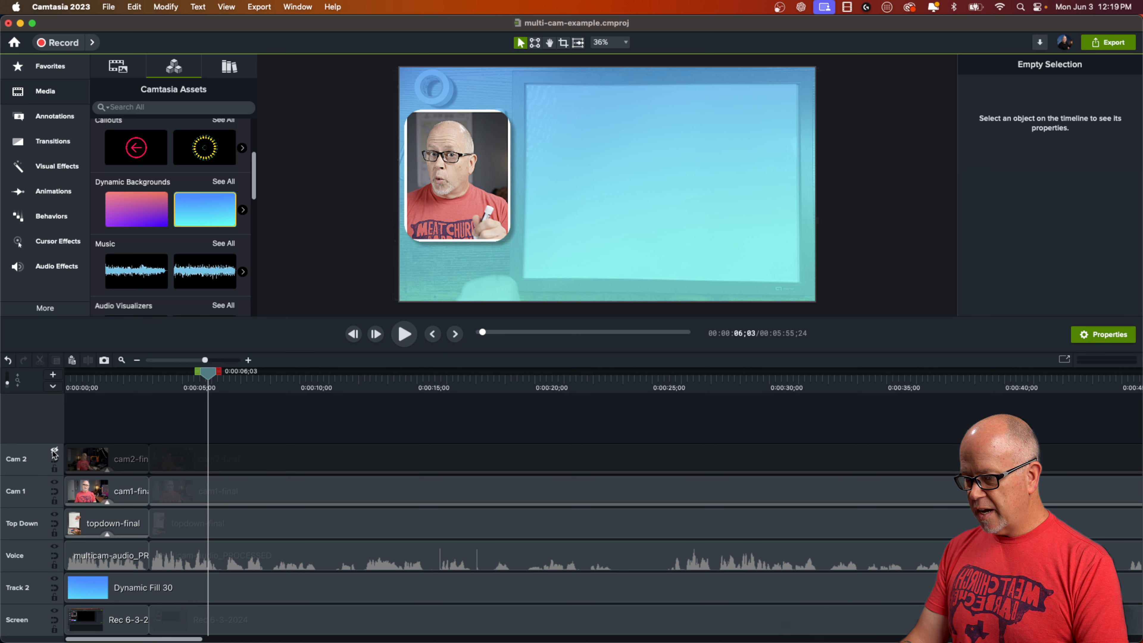
- Delete the Border effect from the following cam1-final clip on the Cam 1 track
click(187, 491)
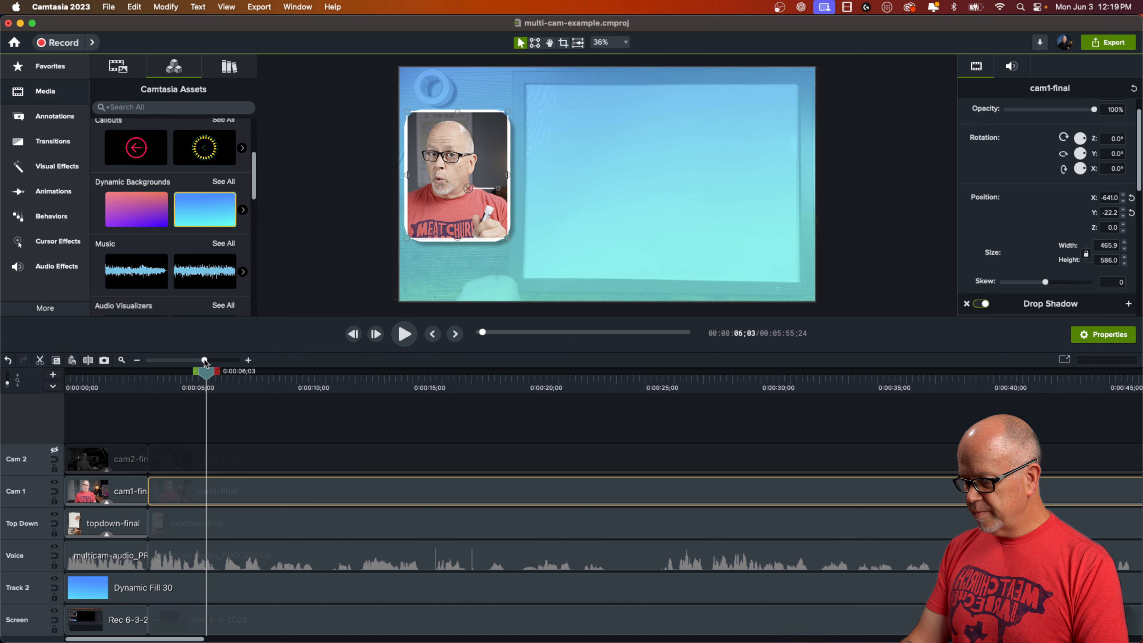
drag(205, 360, 188, 363)
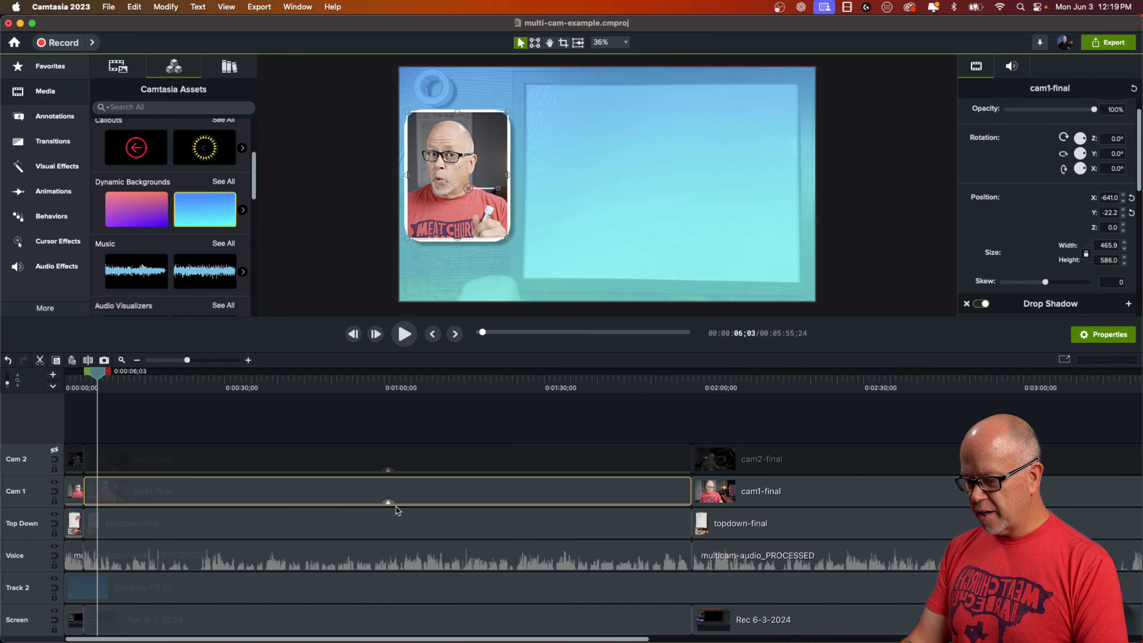
click(388, 502)
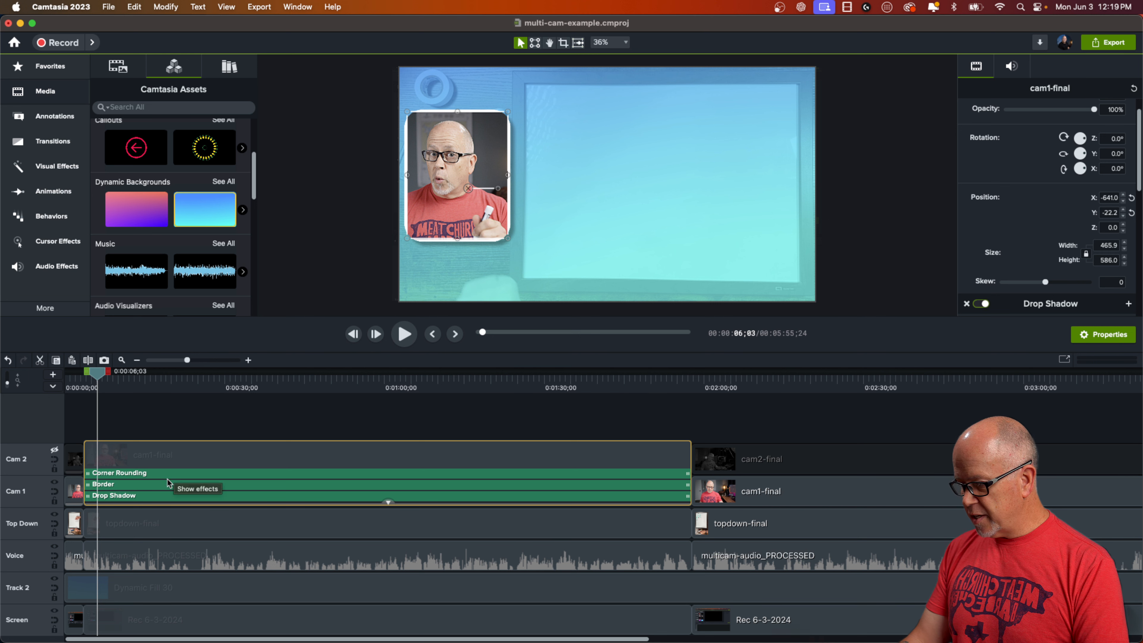
click(172, 473)
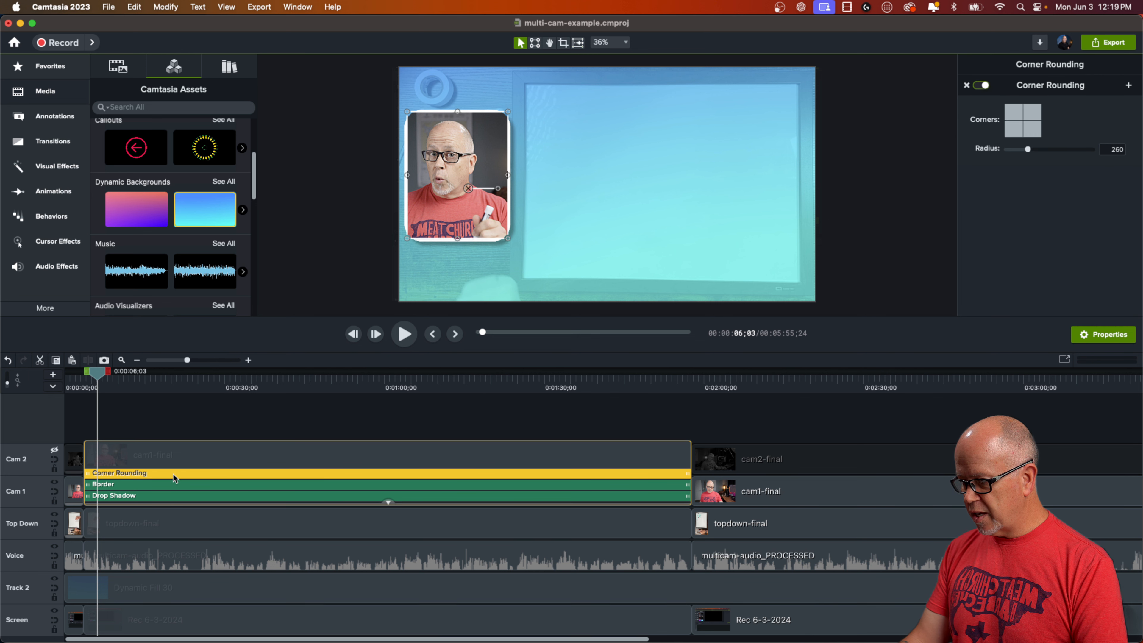
click(174, 484)
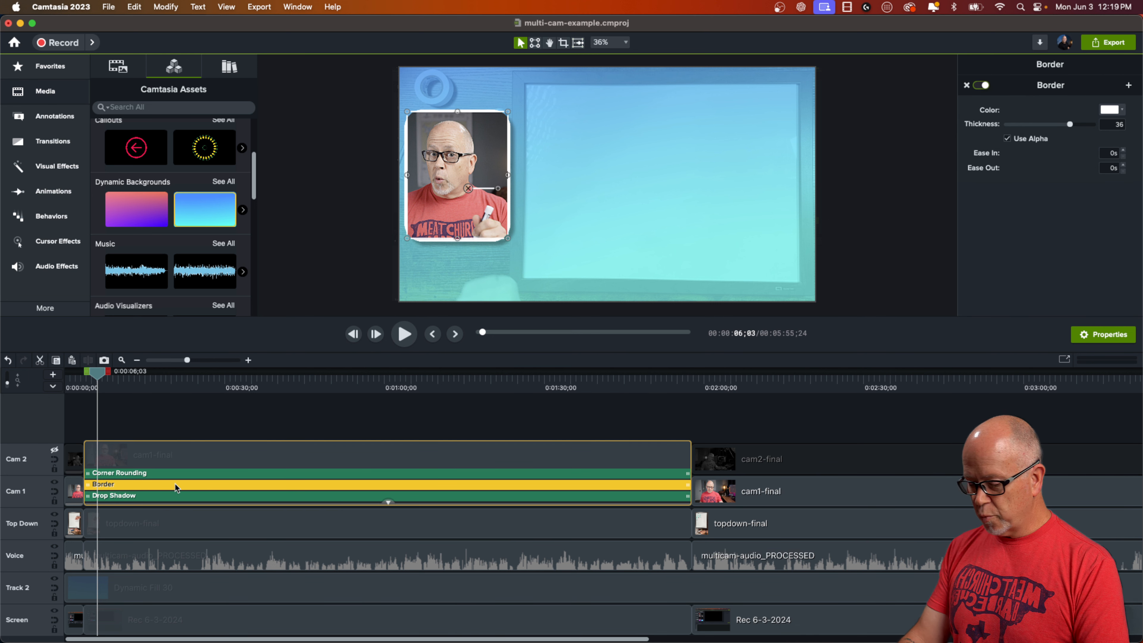
key(Delete)
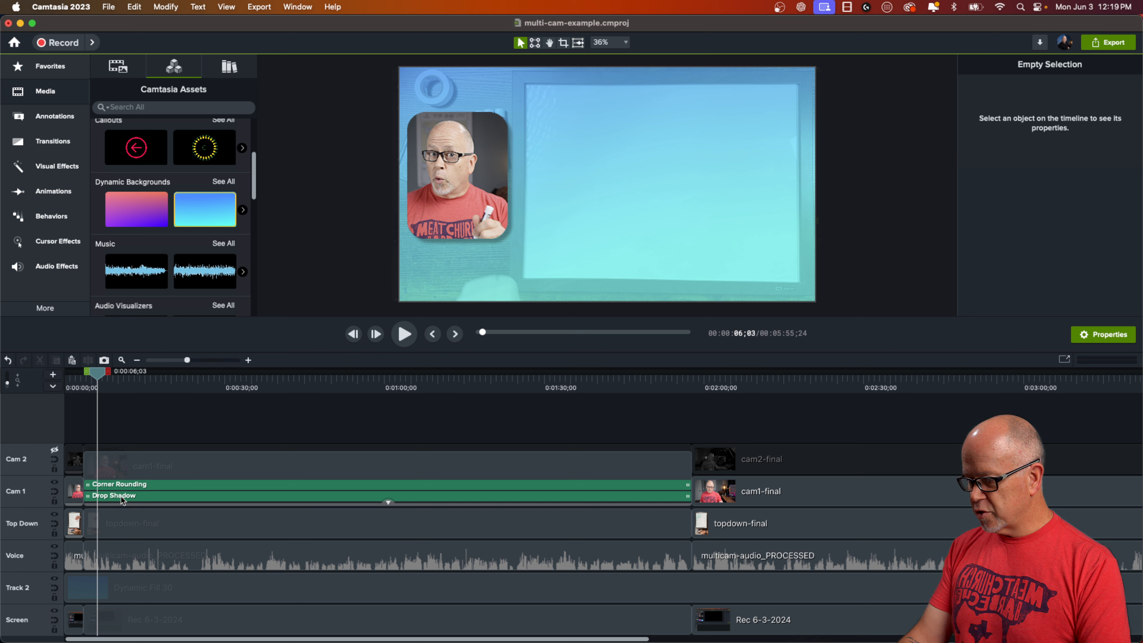
- Copy the Border effect from the opening cam1-final clip and paste it onto the following cam1-final clip
click(75, 490)
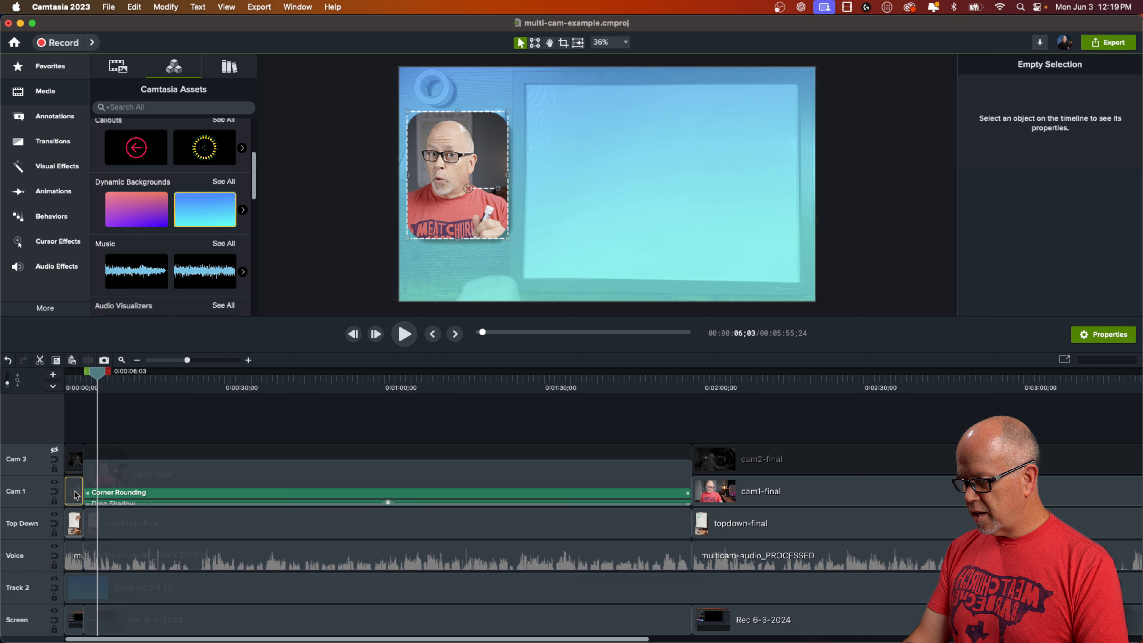
right_click(76, 494)
click(74, 490)
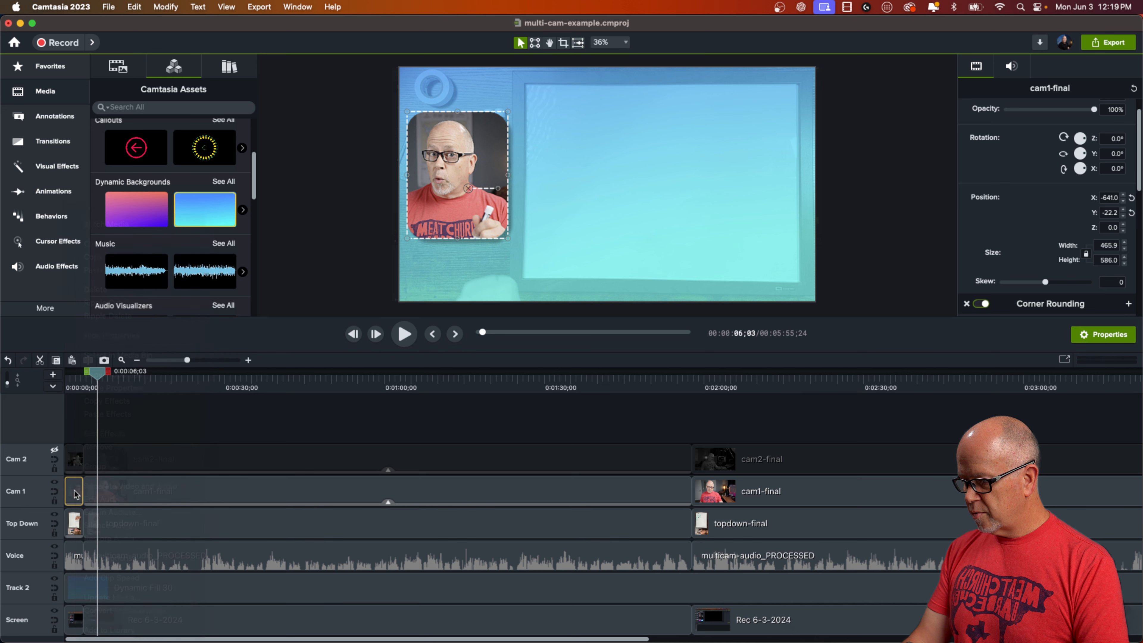
drag(102, 376, 67, 377)
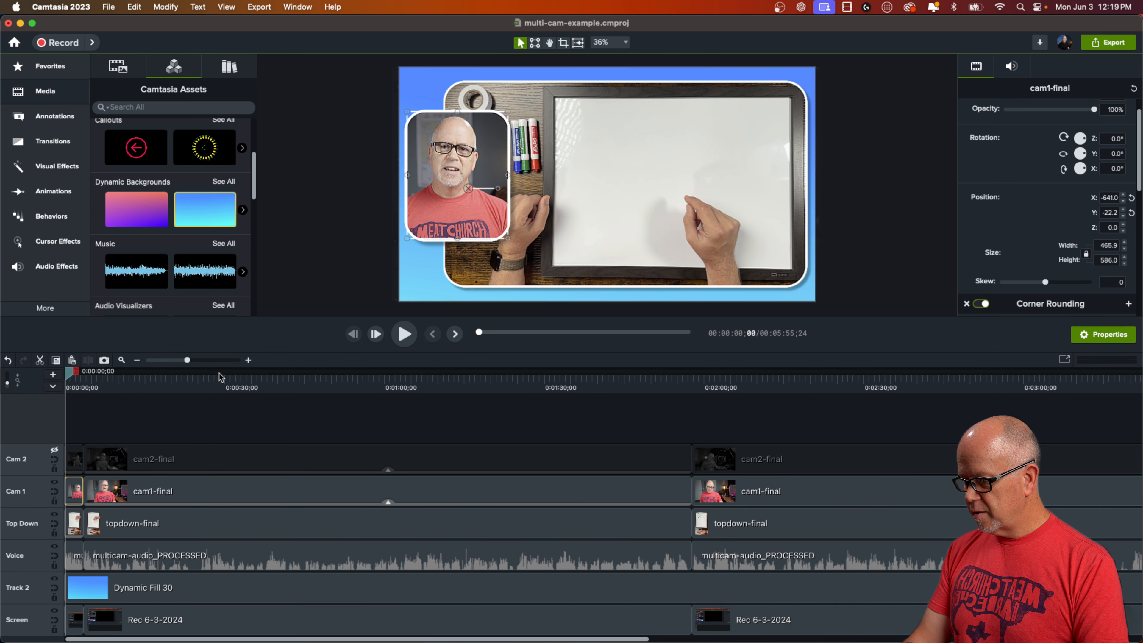
drag(187, 360, 205, 360)
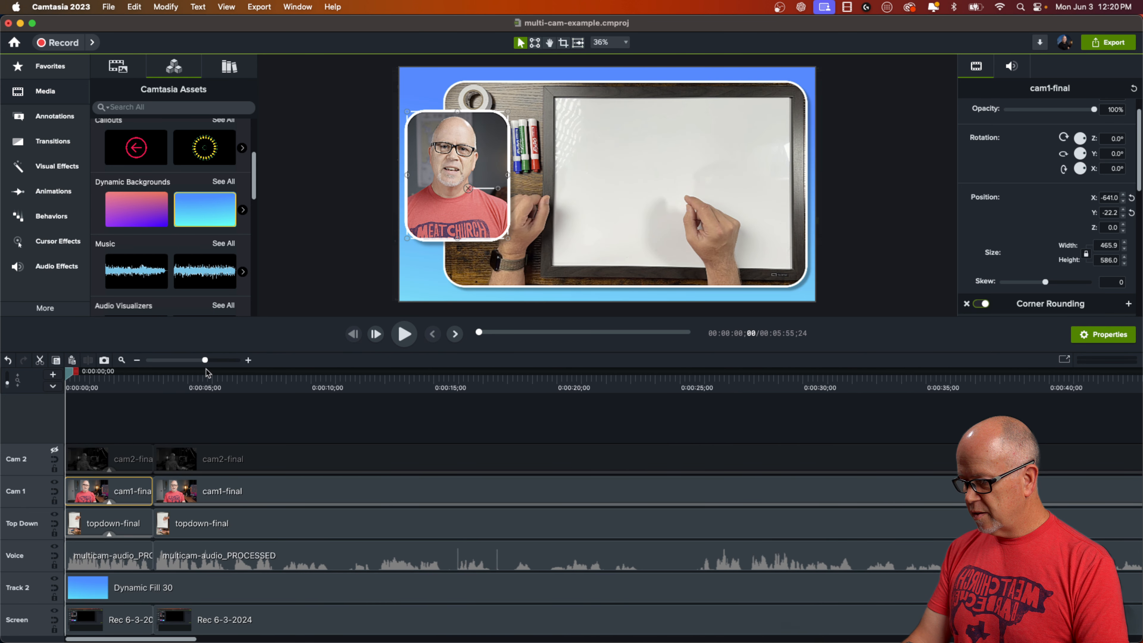
click(110, 503)
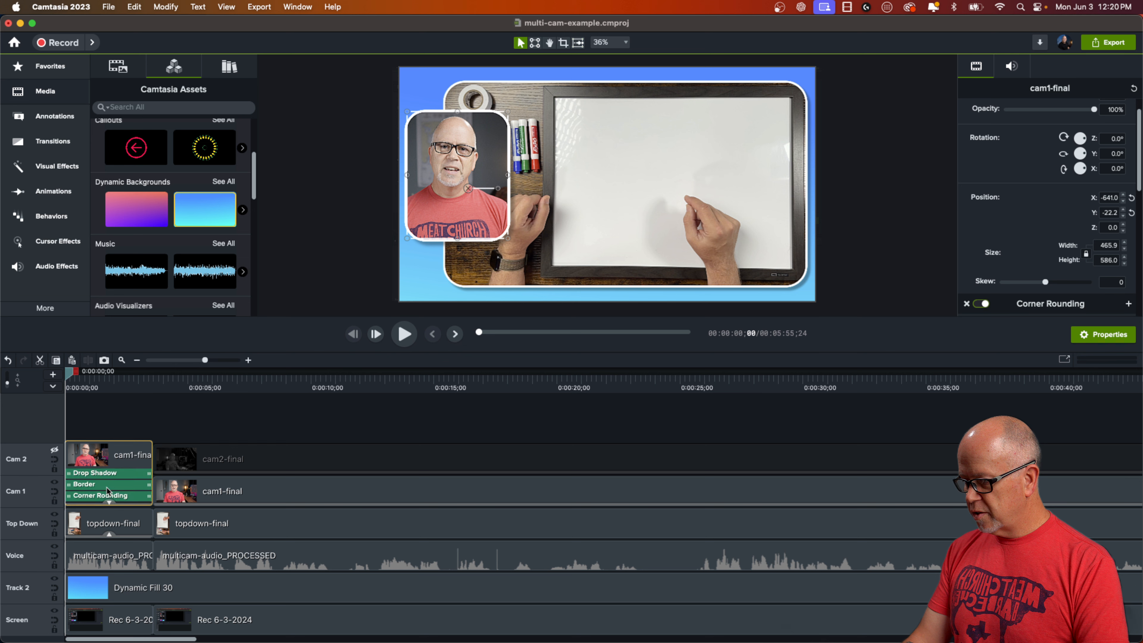
click(111, 484)
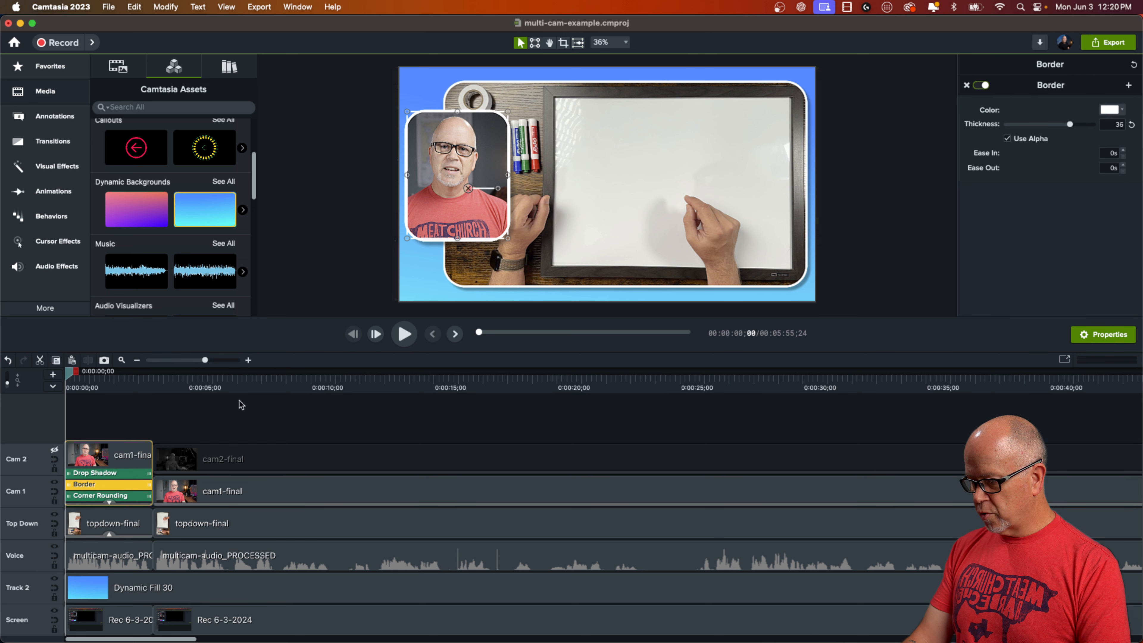
click(237, 380)
click(250, 497)
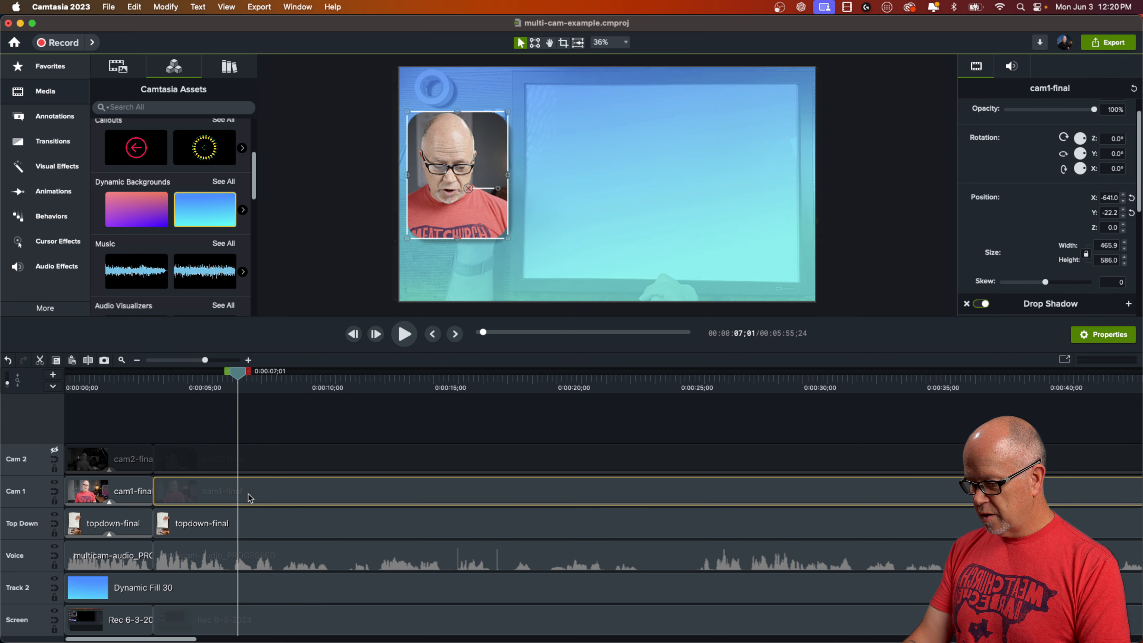
key(super+alt+v)
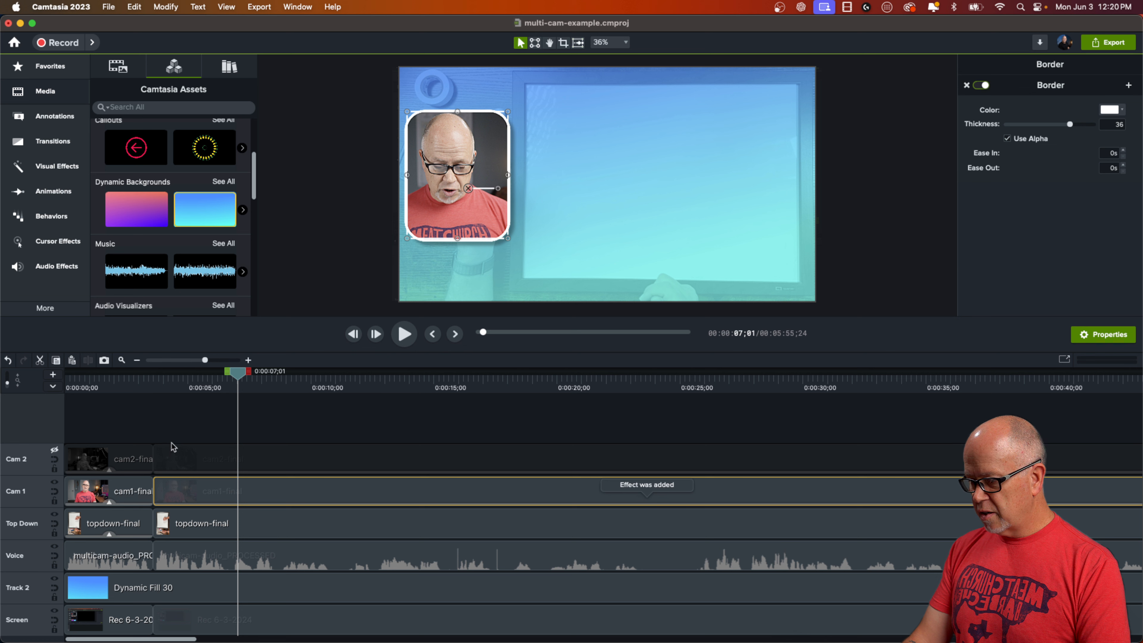
- Turn the Cam 2 track's visibility back on and compare the camera overlays before and after the cut
click(54, 451)
click(54, 450)
click(134, 431)
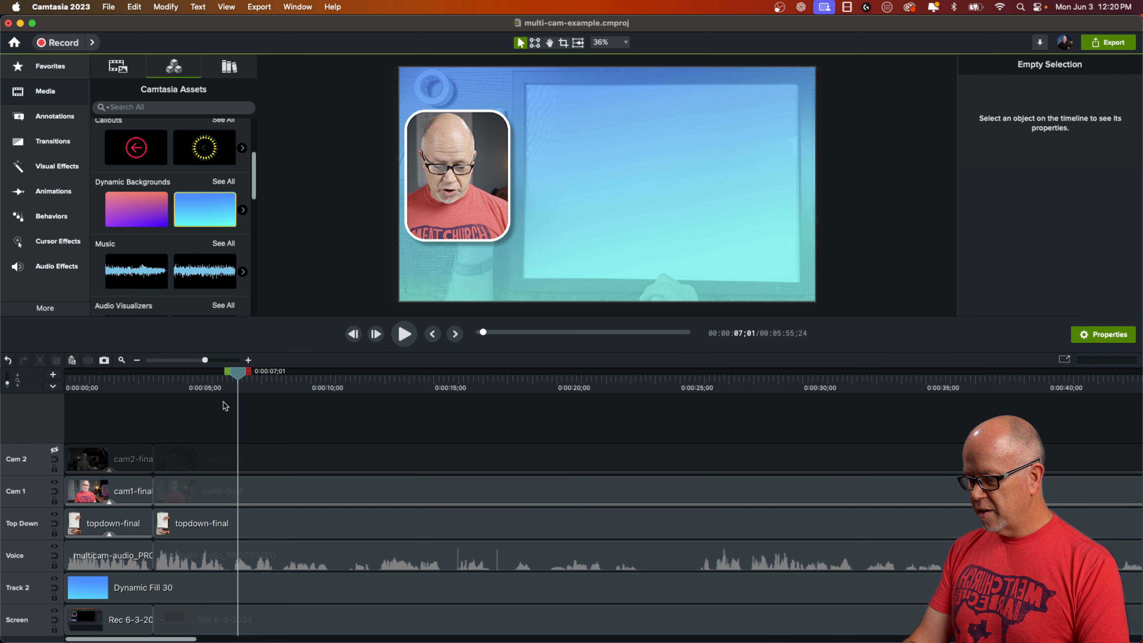
drag(239, 375, 140, 428)
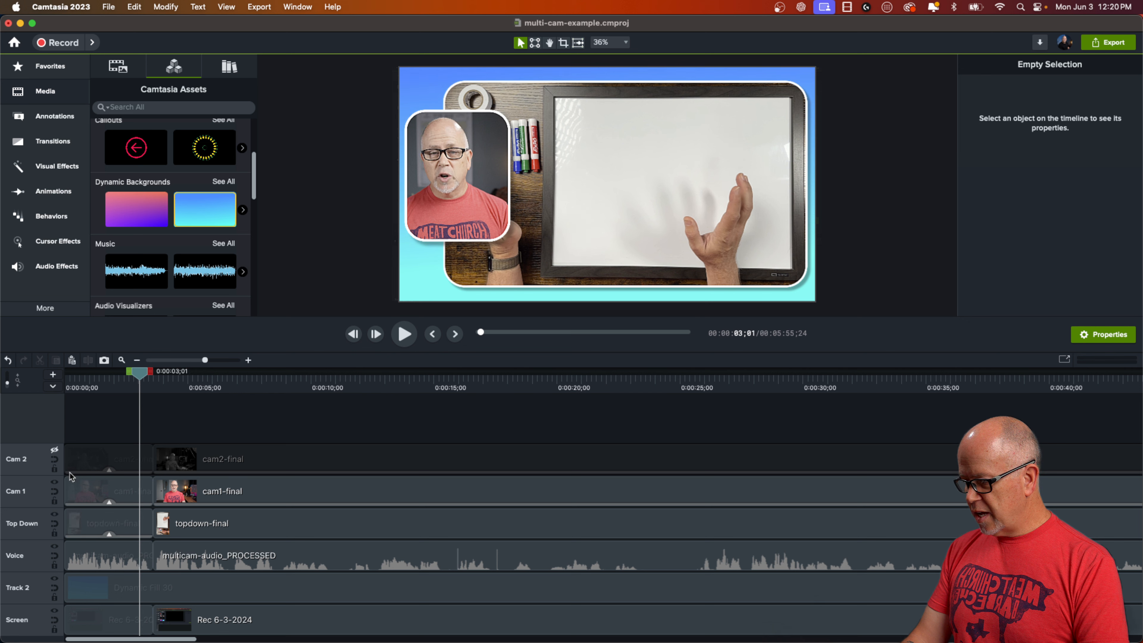
click(54, 451)
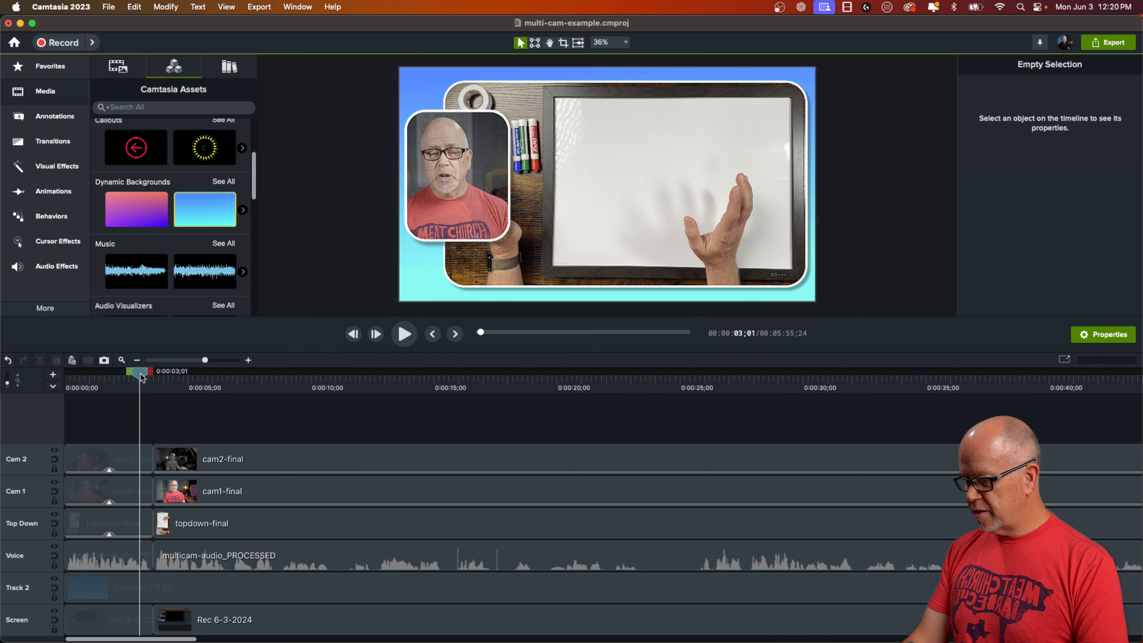
drag(141, 375, 216, 455)
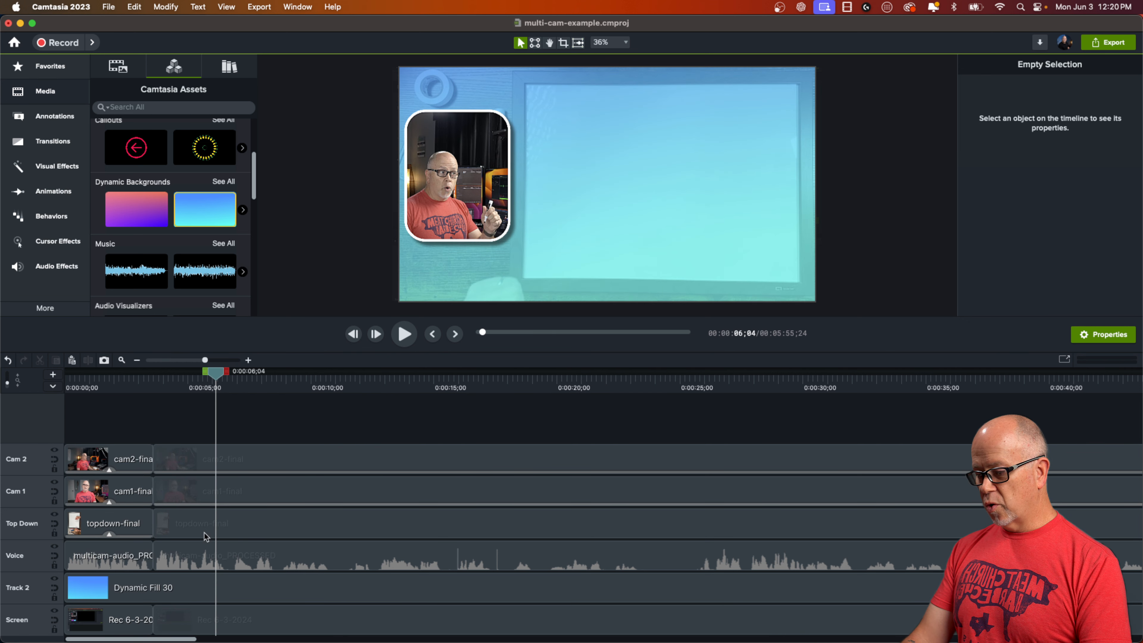
- Copy the Drop Shadow, Border and Corner Rounding effects from the opening topdown-final clip onto the following topdown-final clip
click(116, 528)
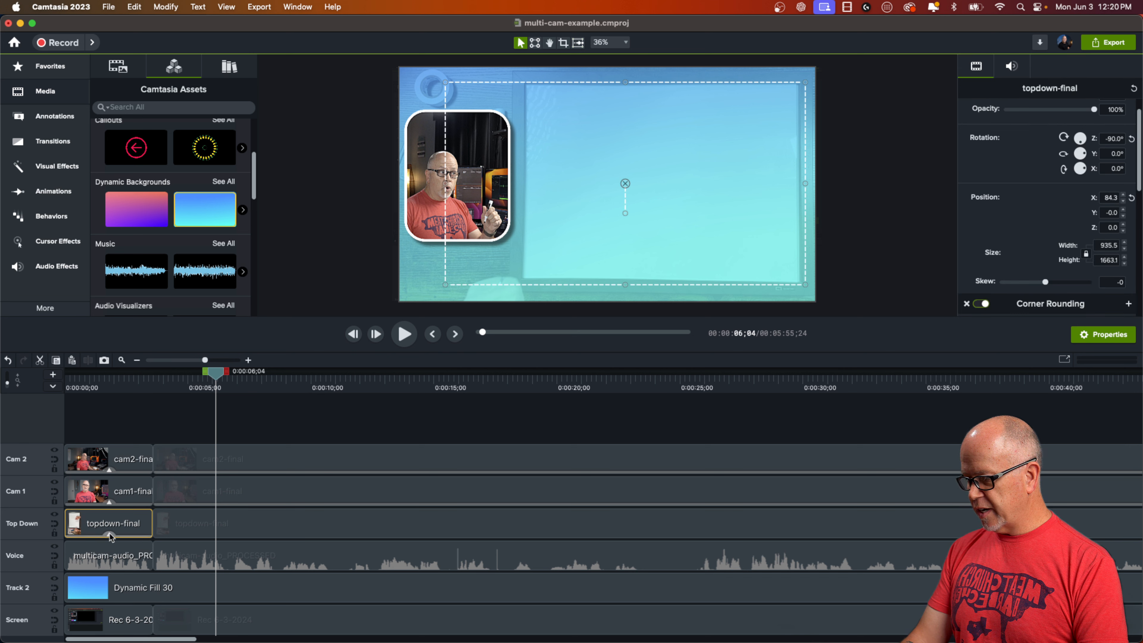
key(d)
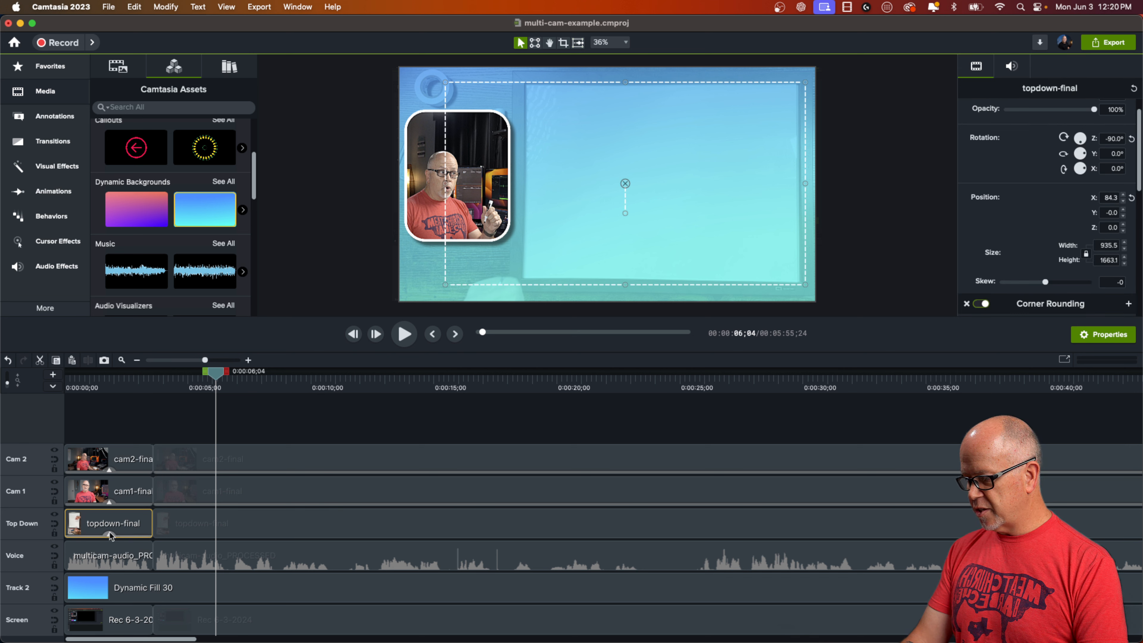
key(d)
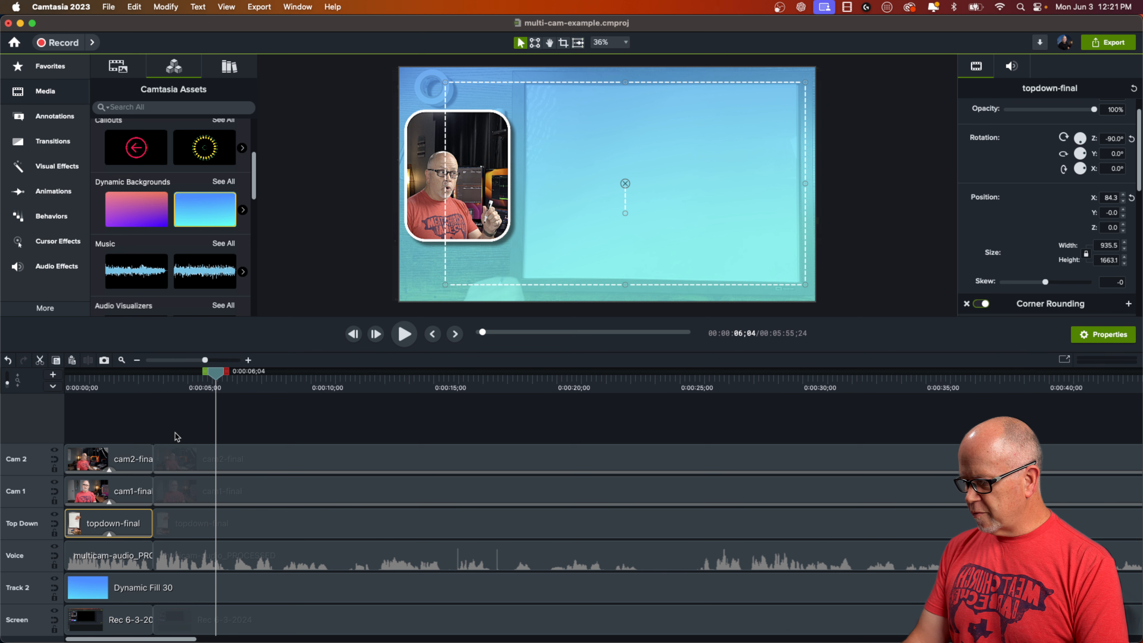
click(143, 388)
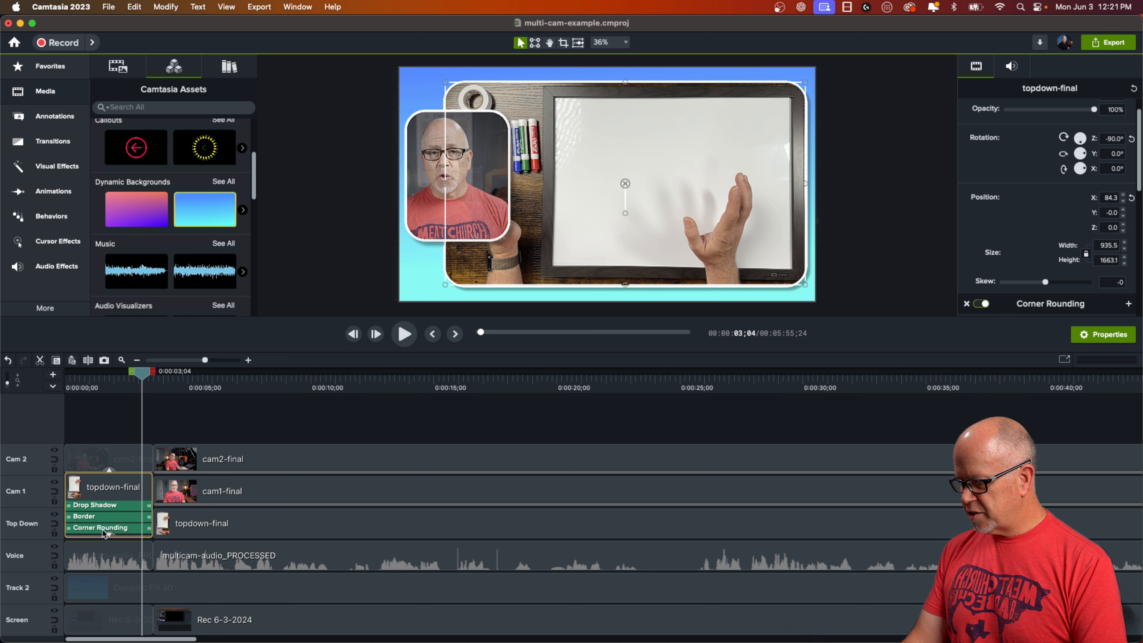
click(126, 506)
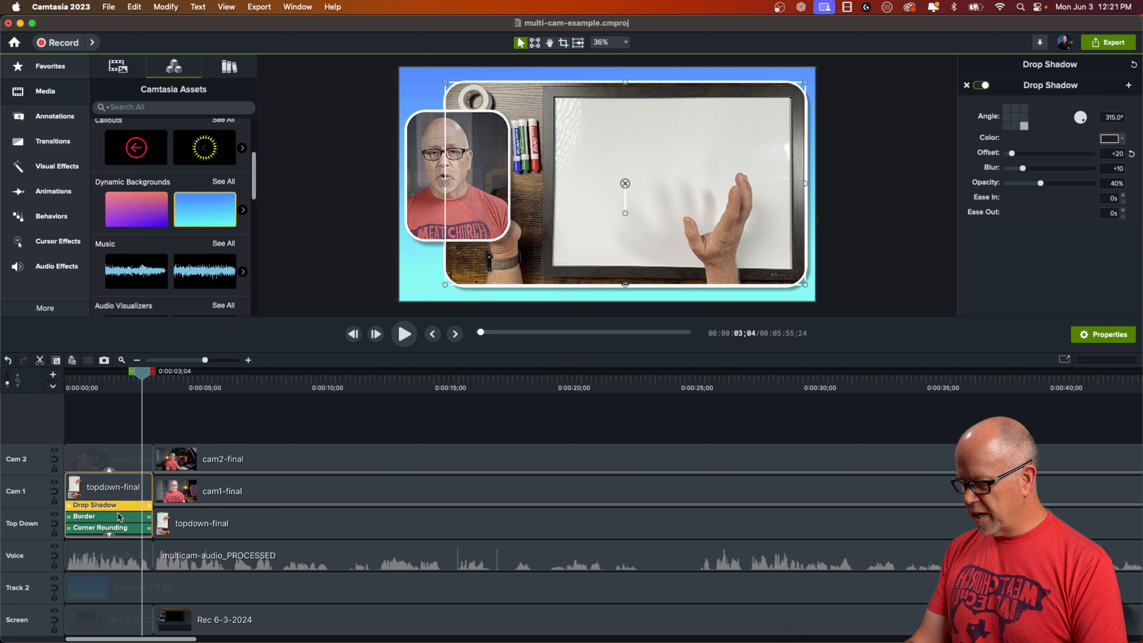
shift+click(127, 516)
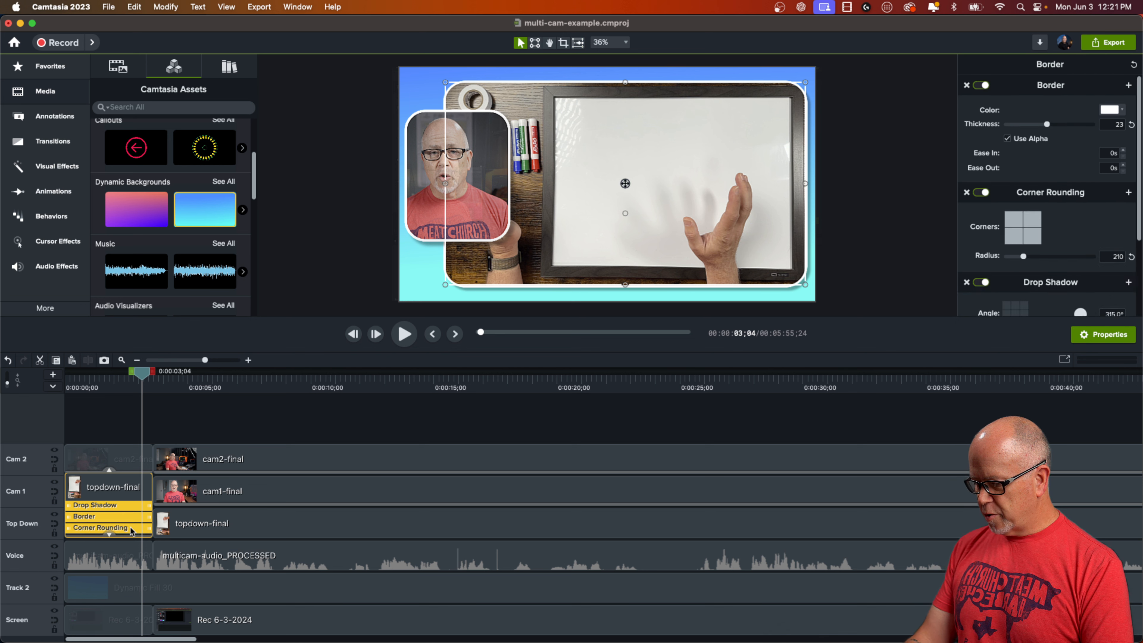
click(202, 531)
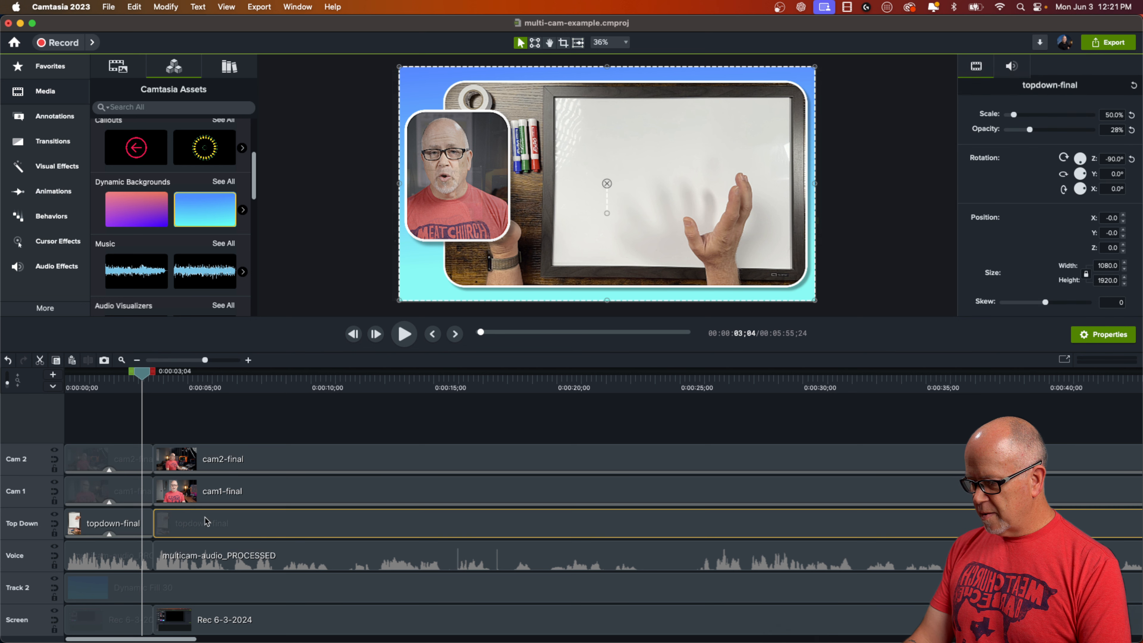
click(221, 394)
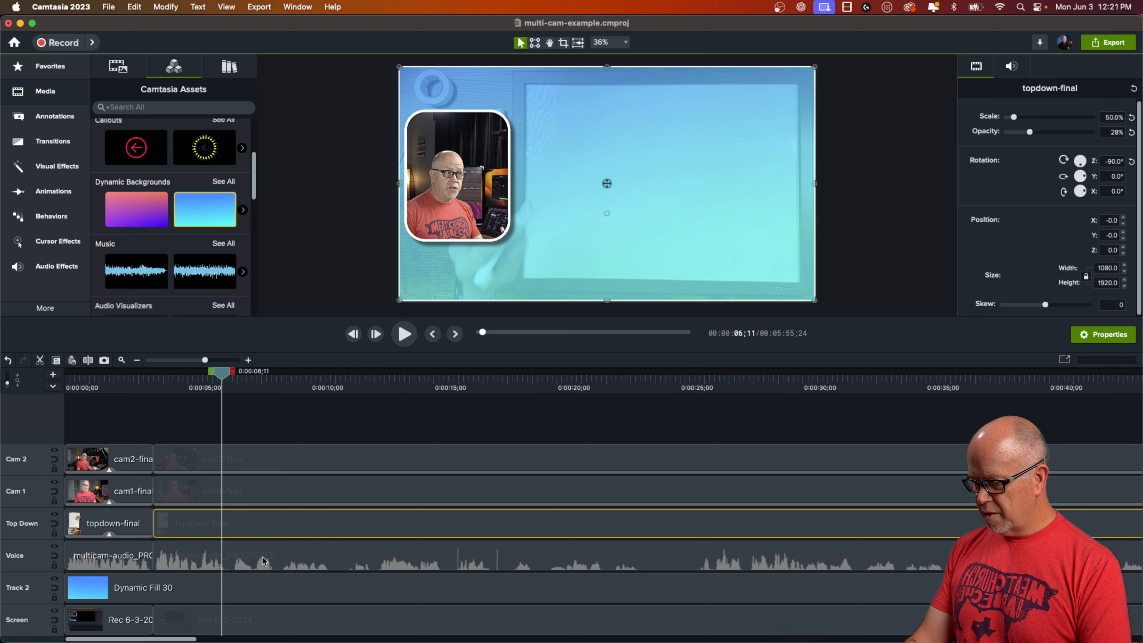
- Copy the opening topdown-final clip's properties and paste them onto the following topdown-final clip
click(130, 525)
right_click(129, 524)
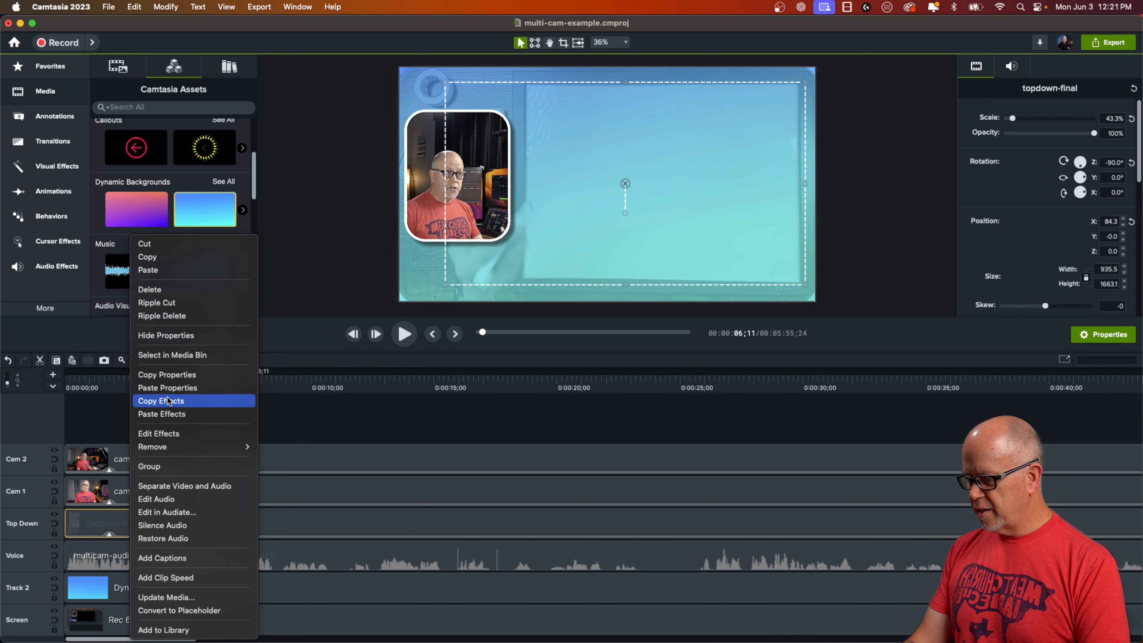
click(172, 375)
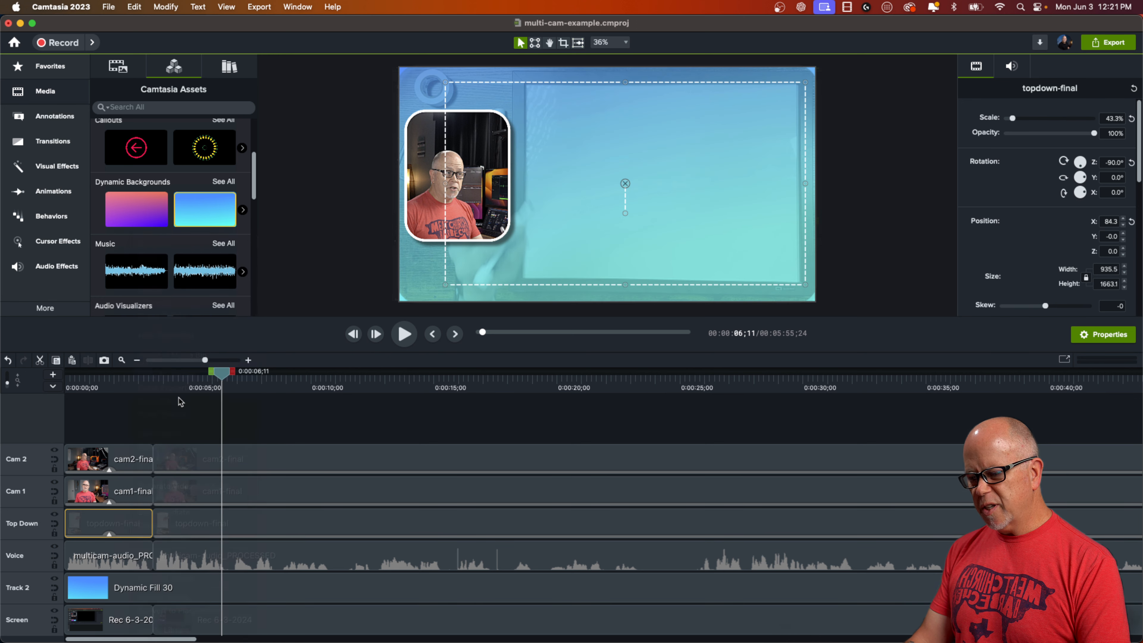
click(262, 524)
right_click(263, 524)
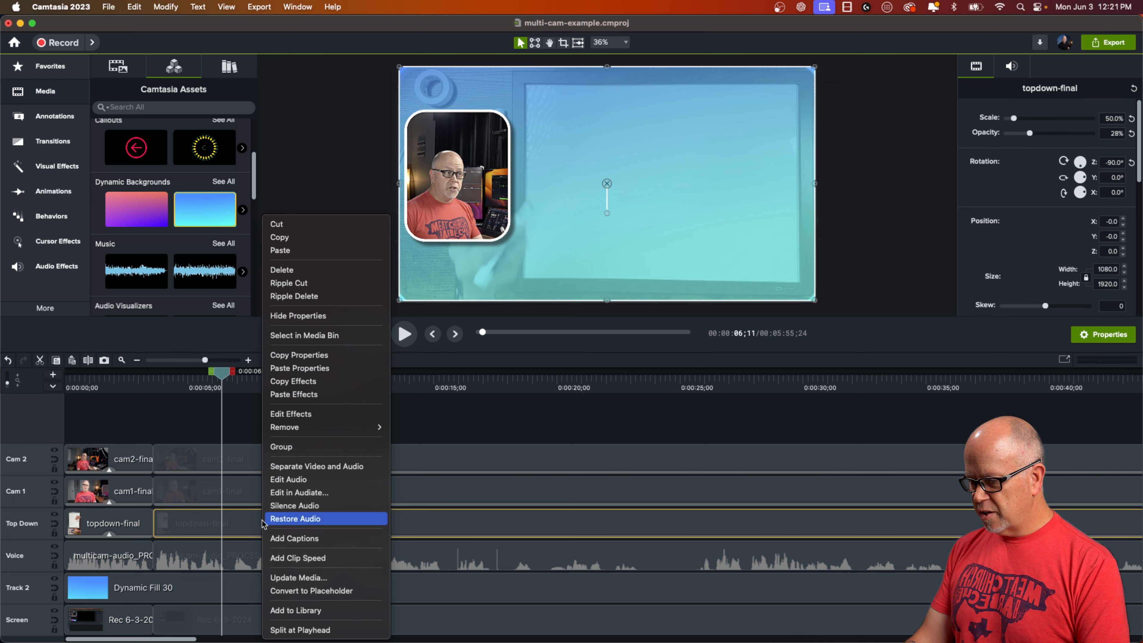
click(284, 370)
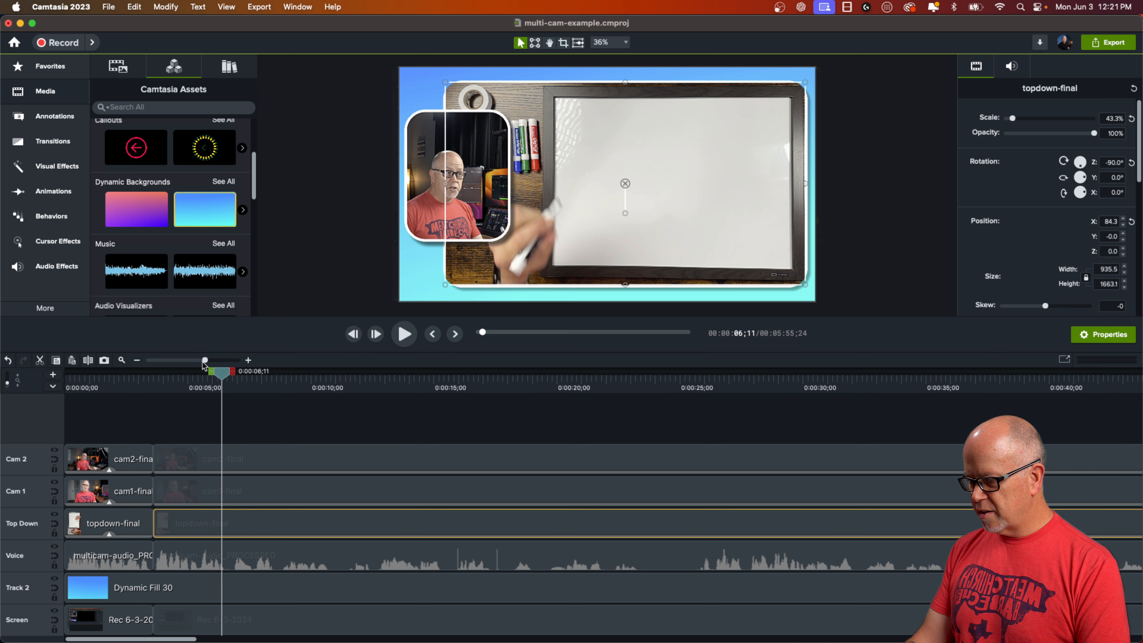
- Delete the Border effect from the following topdown-final clip on the Top Down track
drag(206, 361, 191, 360)
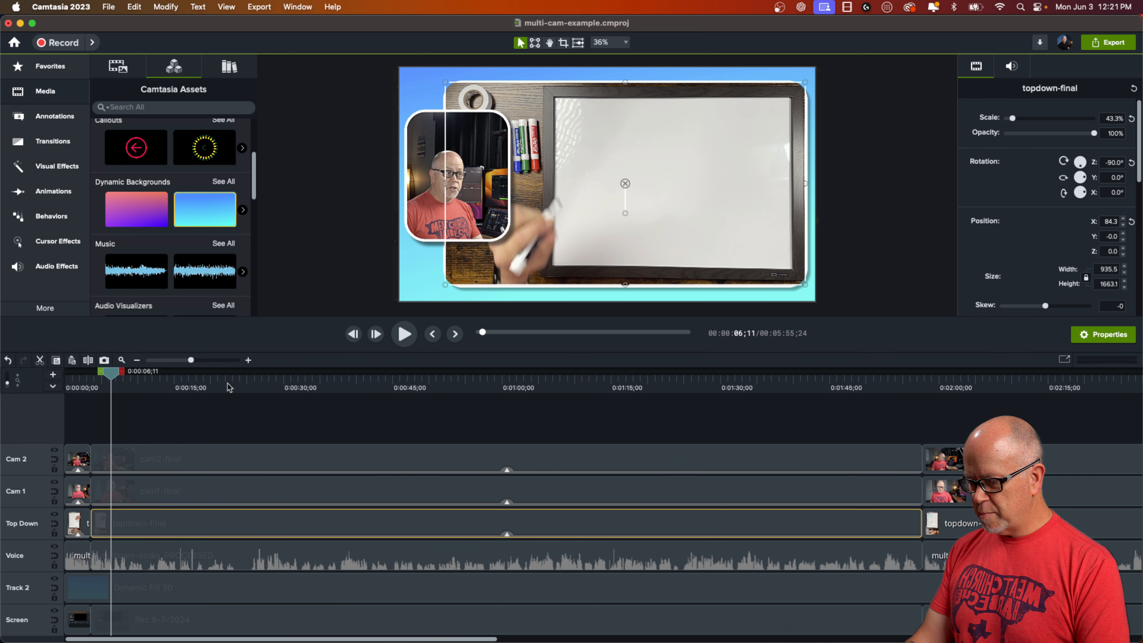
click(507, 536)
click(149, 527)
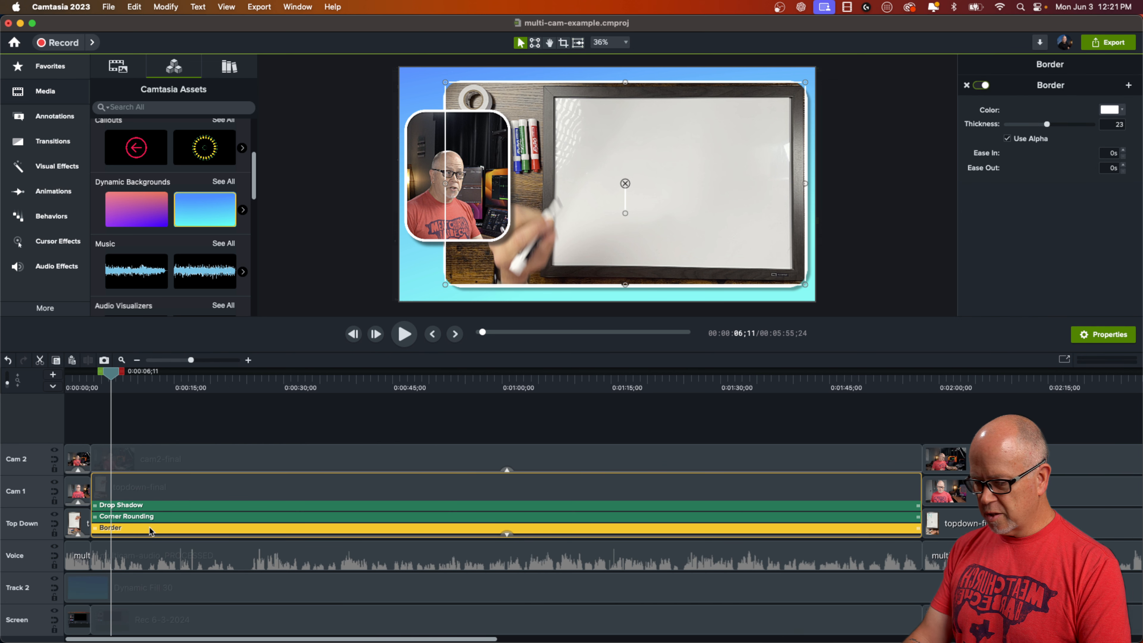
key(Delete)
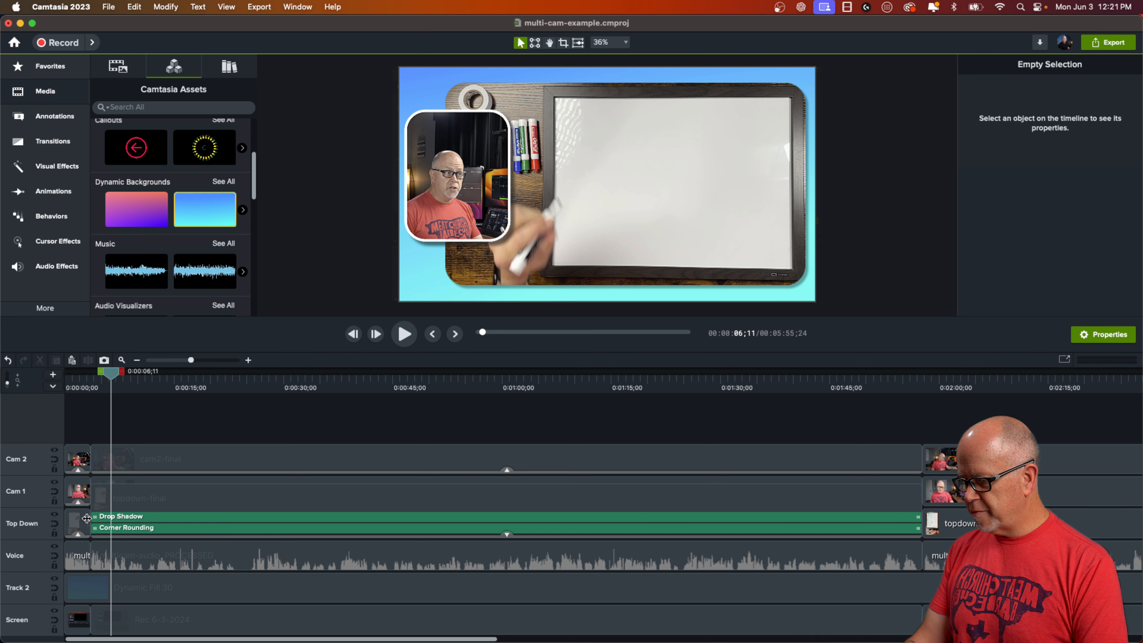
- Copy the Border effect from the opening topdown-final clip onto the following topdown-final clip on the Top Down track
click(79, 389)
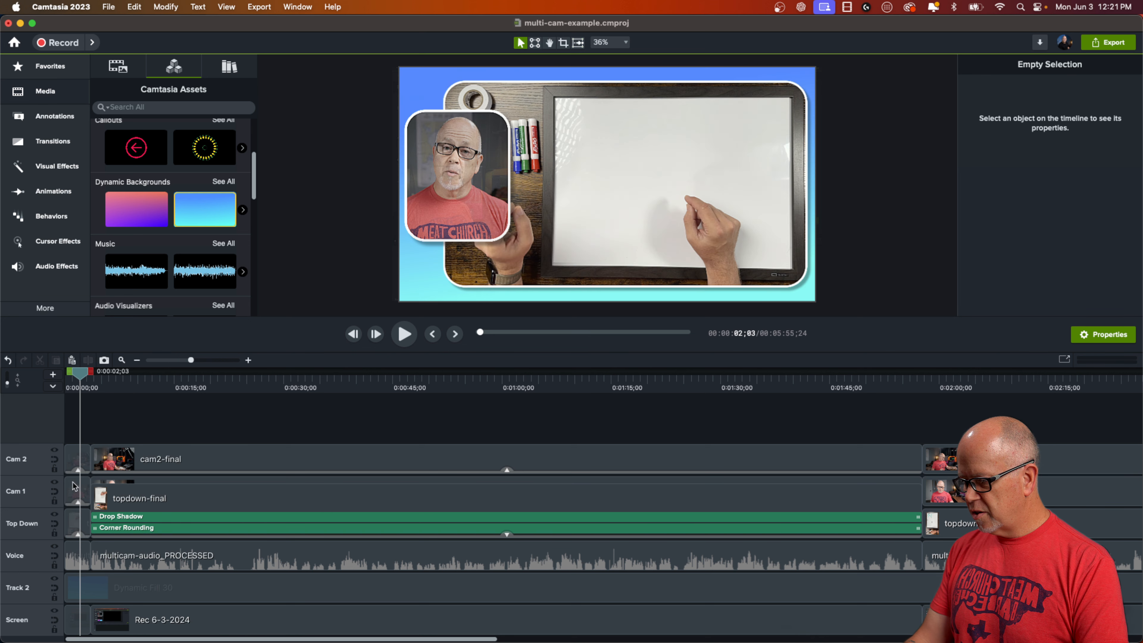
click(78, 535)
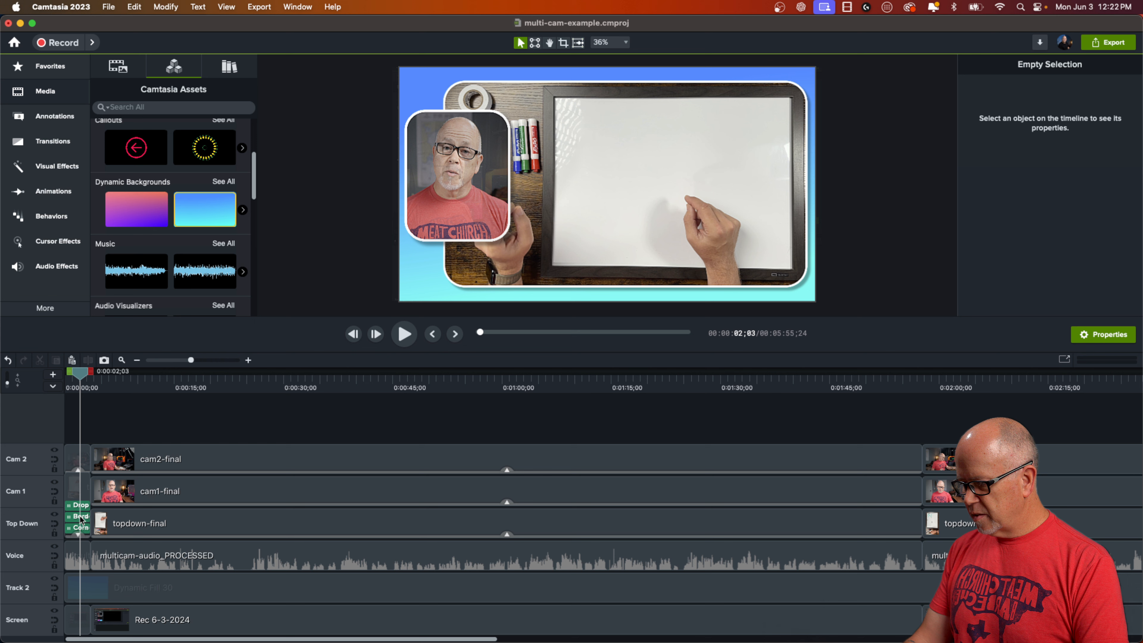
click(80, 519)
click(207, 389)
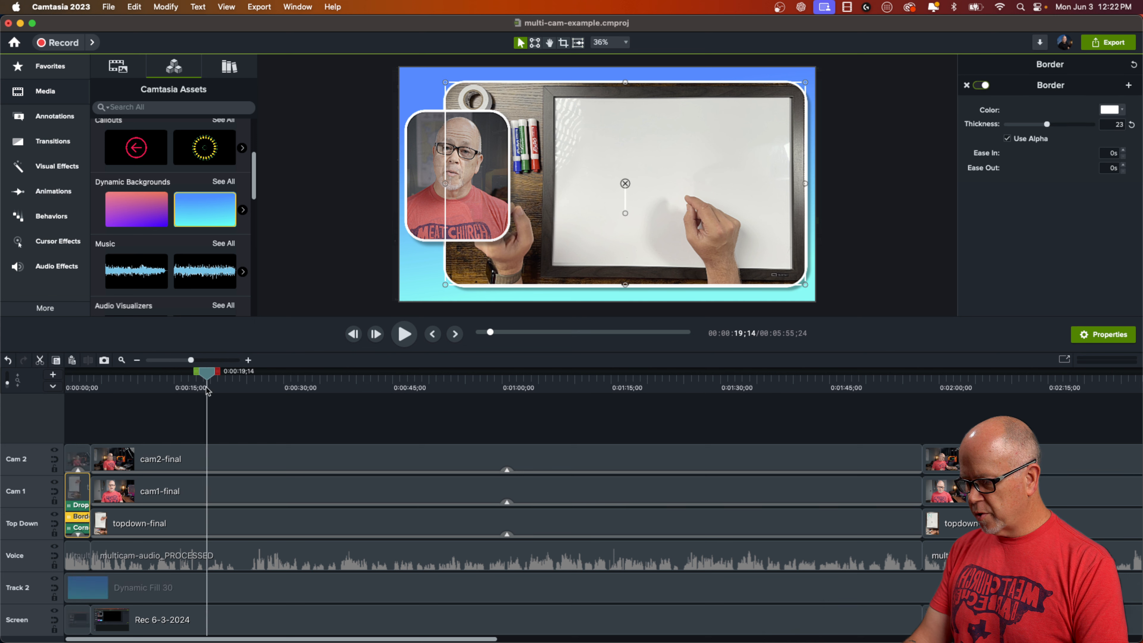
click(225, 523)
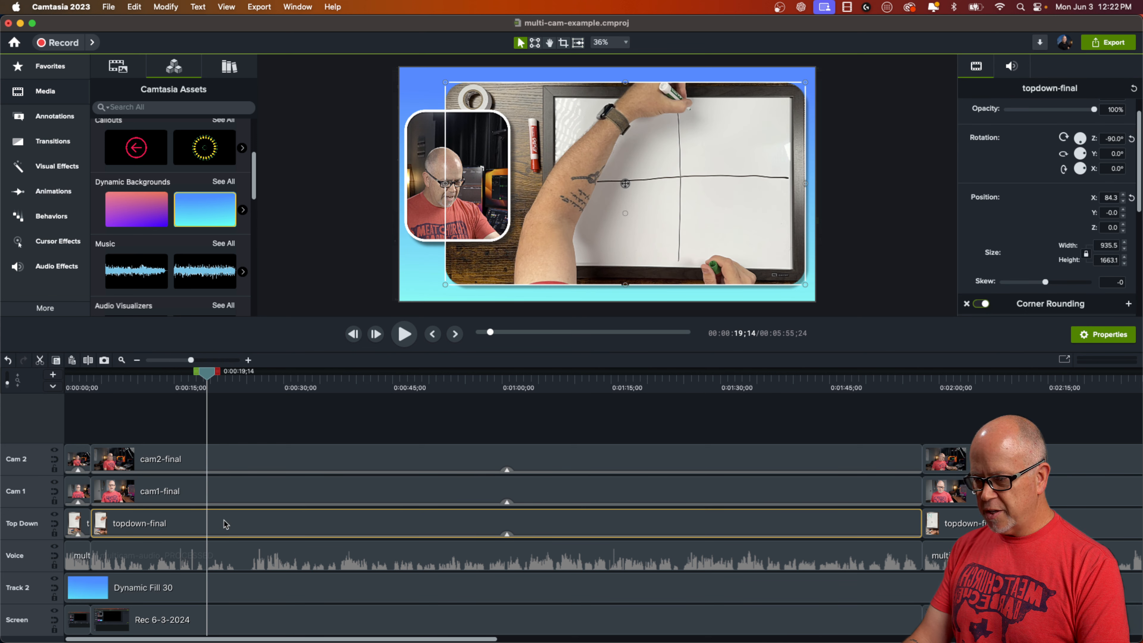
key(super+v)
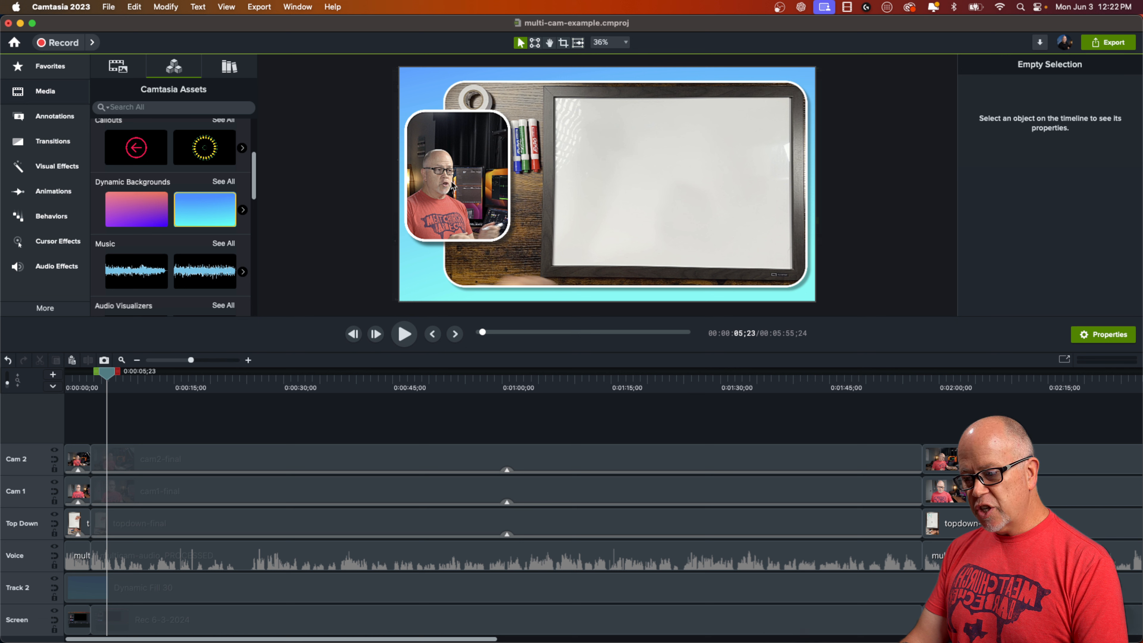
- Hide the Cam 2 track to check the Cam 1 overlay up to 0:00:47;05, and turn Cam 2 back on
click(54, 451)
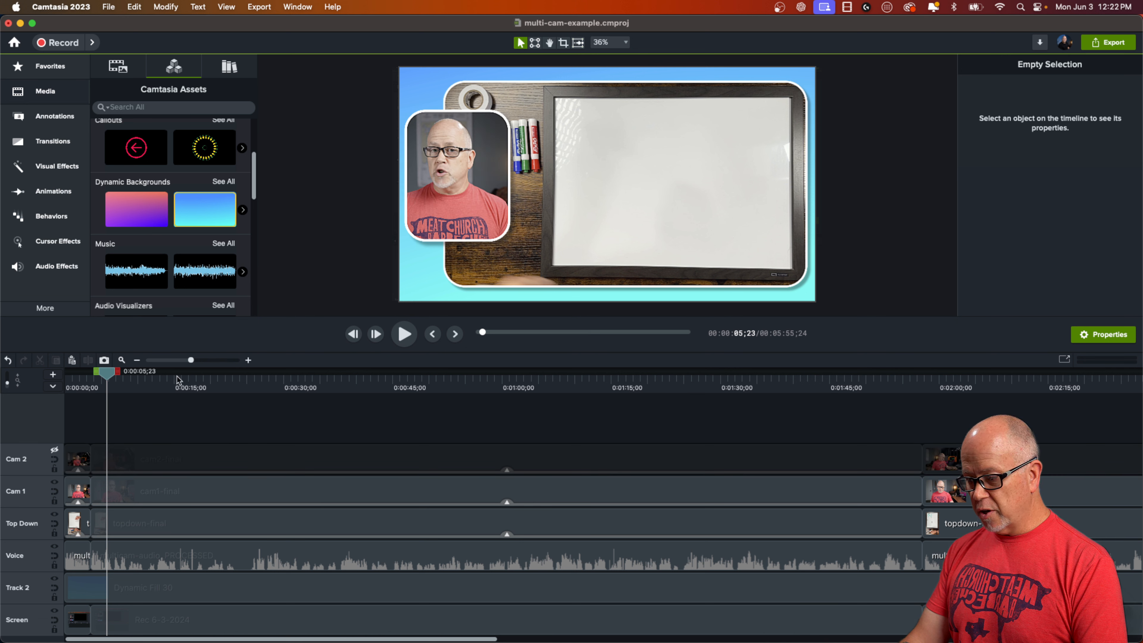
mouse_move(111, 378)
mouse_down()
mouse_move(345, 380)
mouse_move(414, 436)
mouse_move(508, 447)
mouse_move(143, 470)
mouse_move(411, 494)
mouse_up()
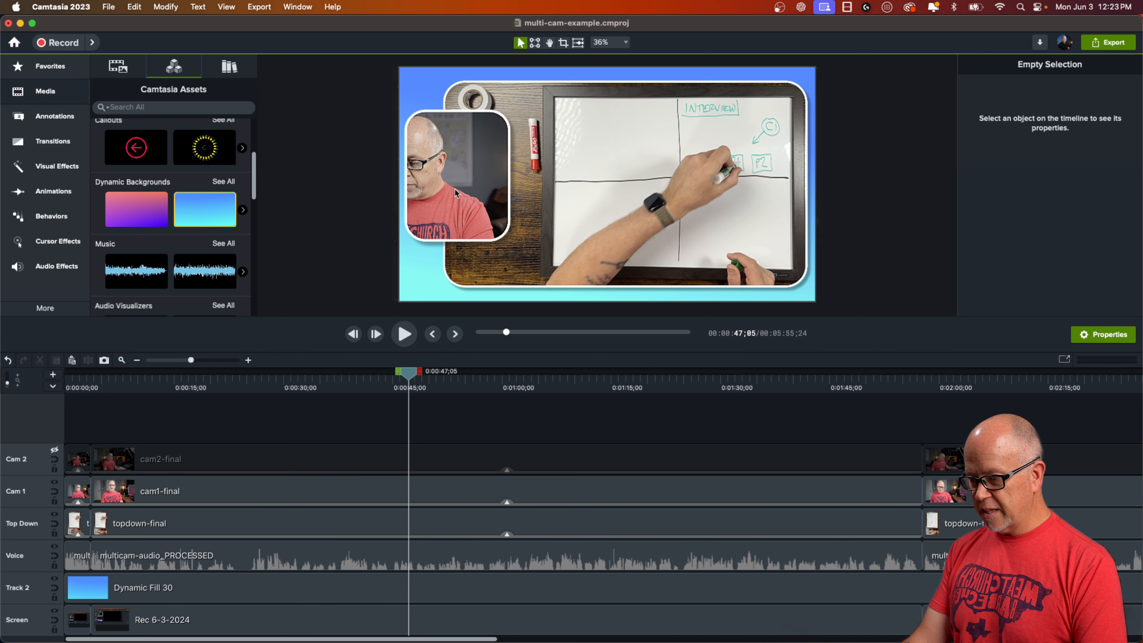
click(55, 451)
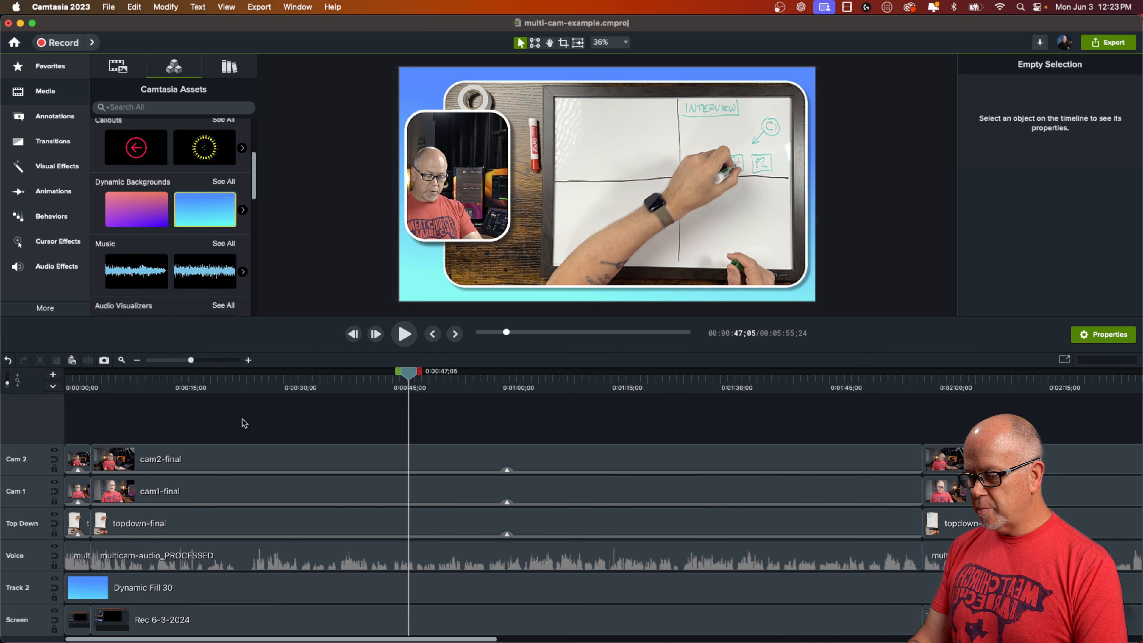
- In crop mode, scale both leading cam2-final clips to 41.1% and shift the footage to X -494.5, Y 47.9 so the presenter is centred in the frame
drag(224, 422, 88, 464)
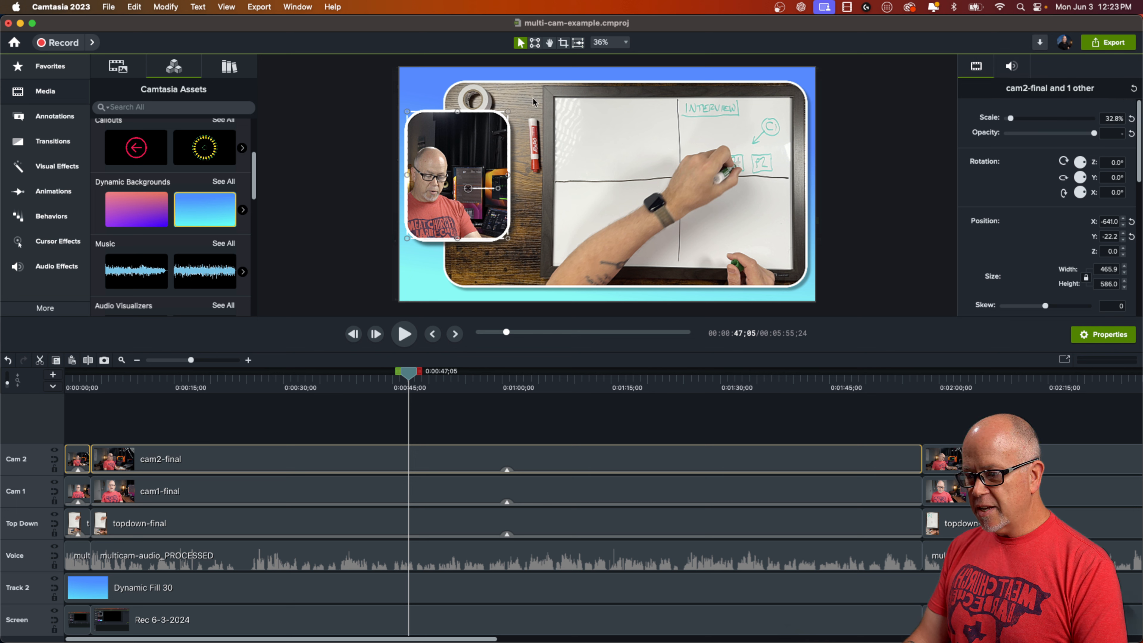
click(564, 43)
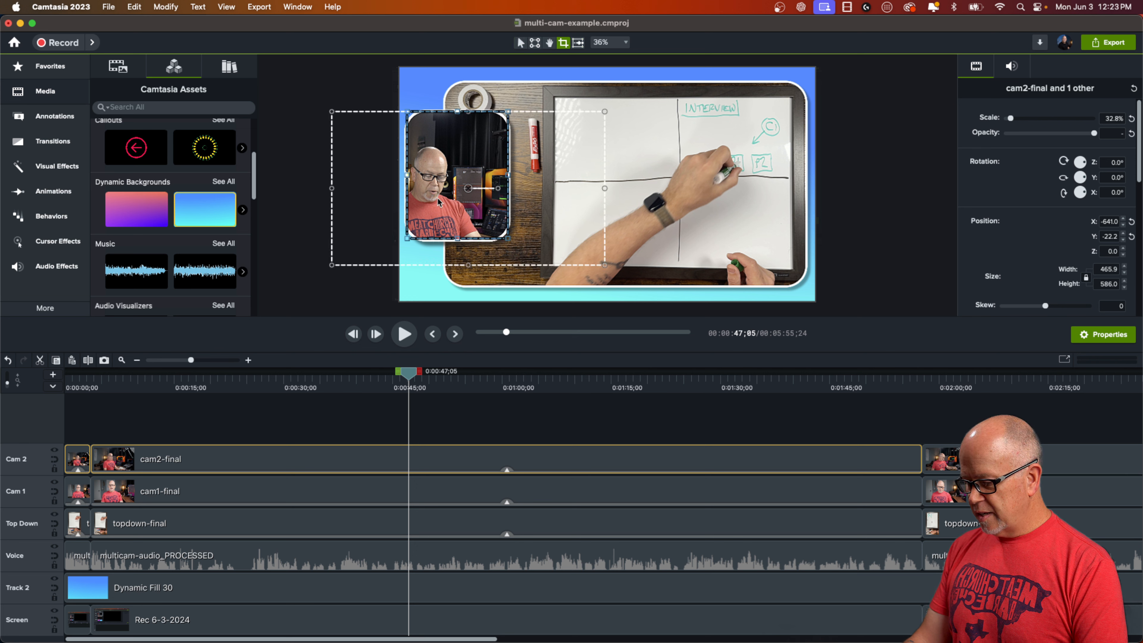
mouse_move(443, 203)
mouse_down()
mouse_move(459, 204)
mouse_move(458, 190)
mouse_up()
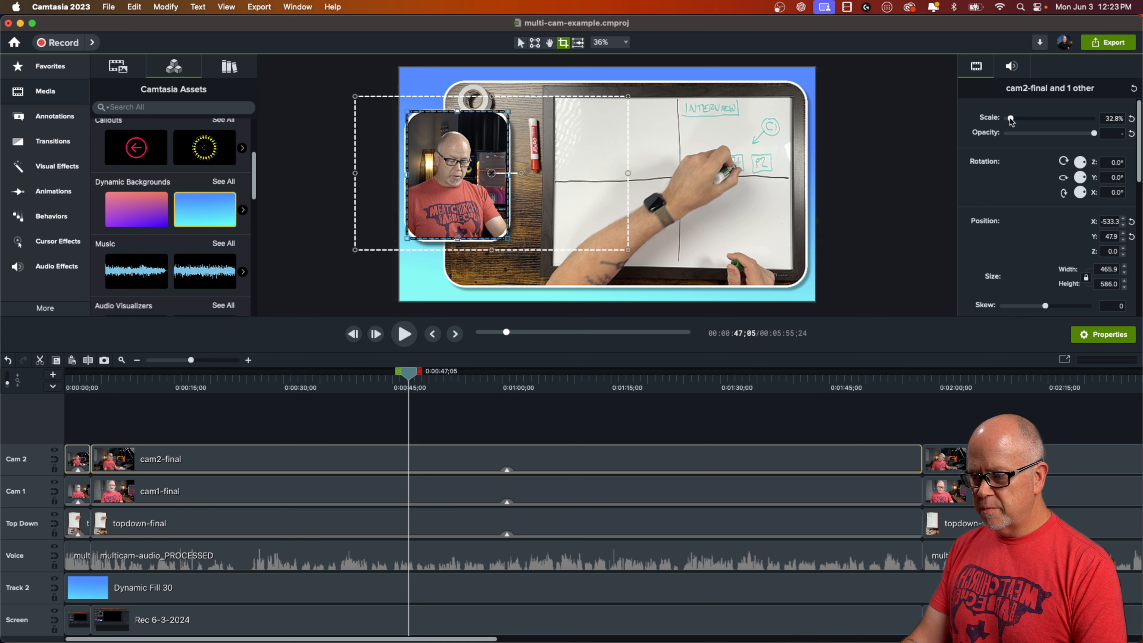
drag(1011, 122, 1013, 122)
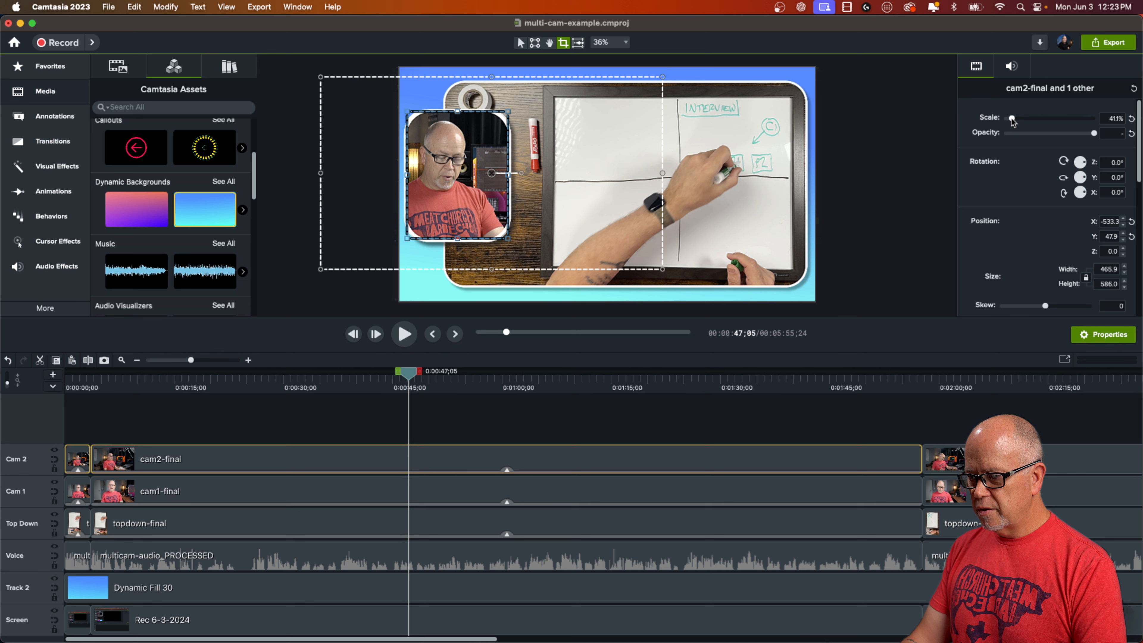
drag(444, 199, 453, 200)
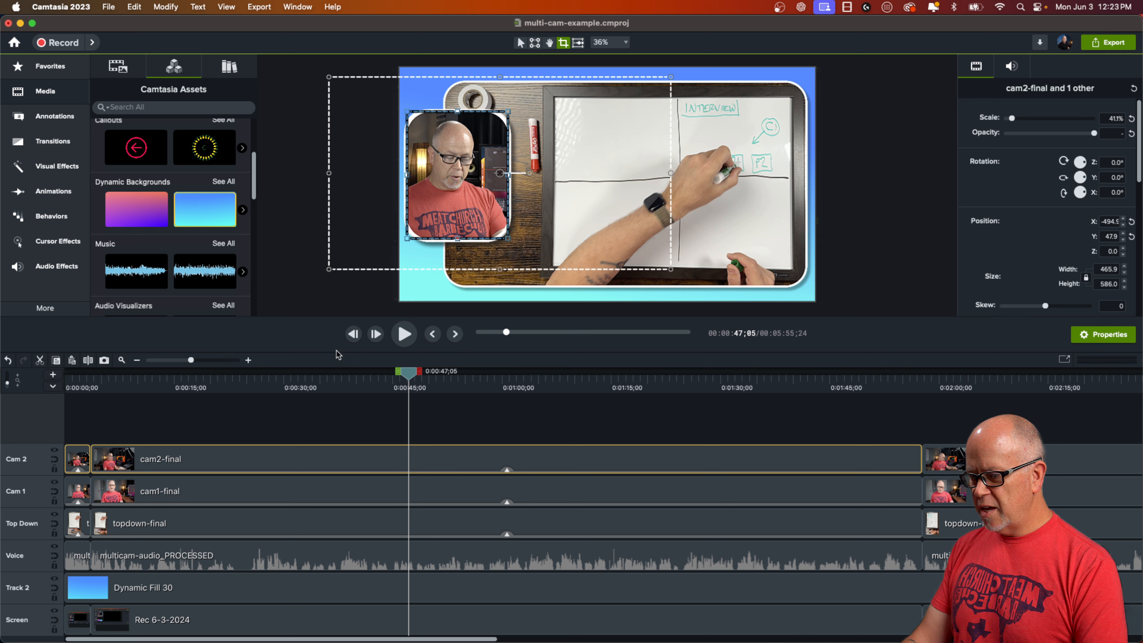
click(318, 433)
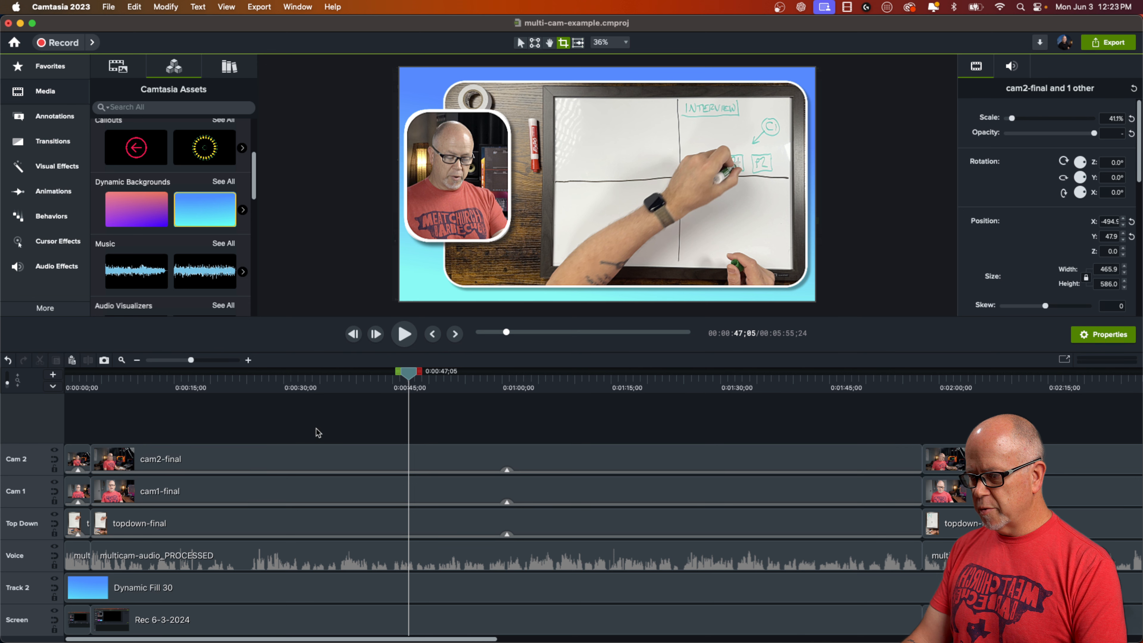
- Toggle the Cam 2 track's visibility to compare cameras in the opening section, and set the opening cam2-final clip's opacity to 100%
click(82, 384)
mouse_move(83, 378)
mouse_down()
mouse_move(106, 378)
mouse_move(80, 378)
mouse_up()
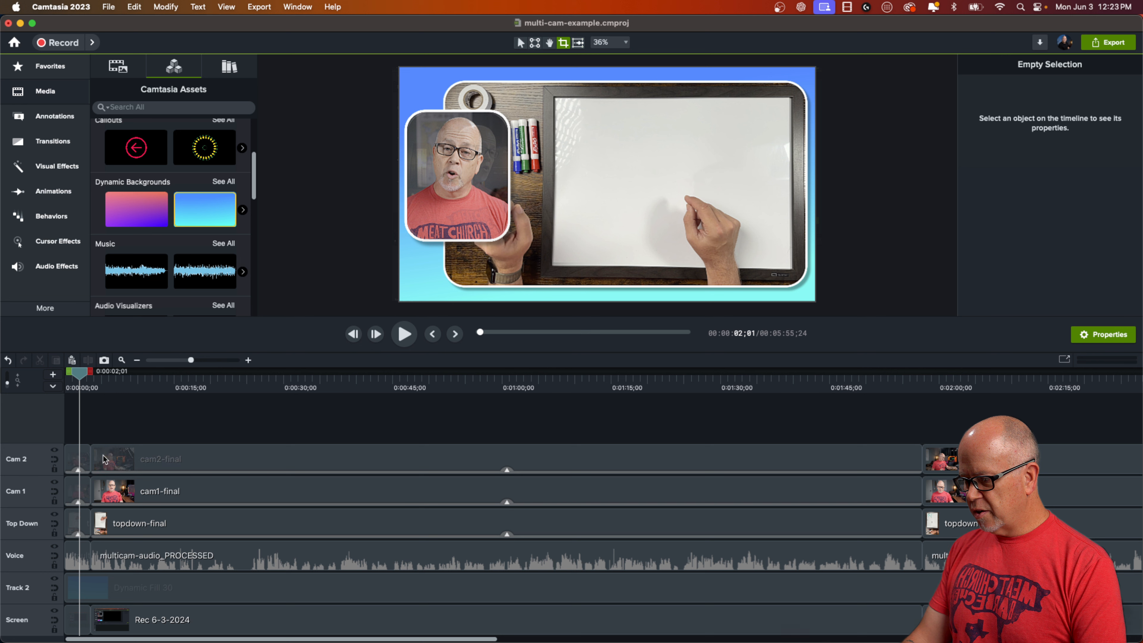
click(55, 449)
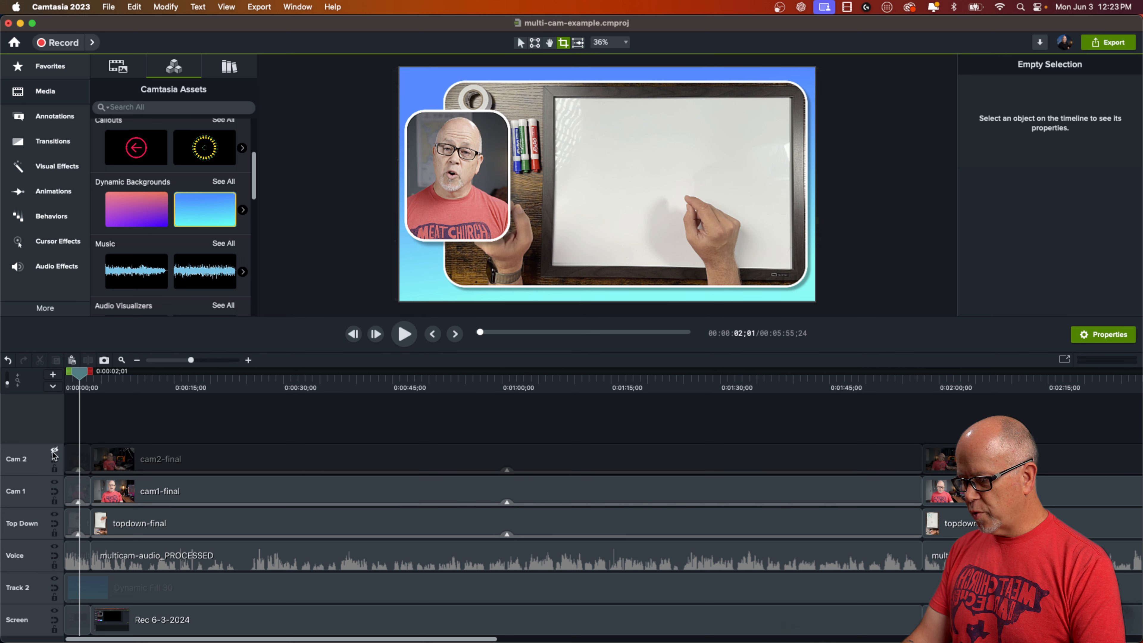
click(53, 450)
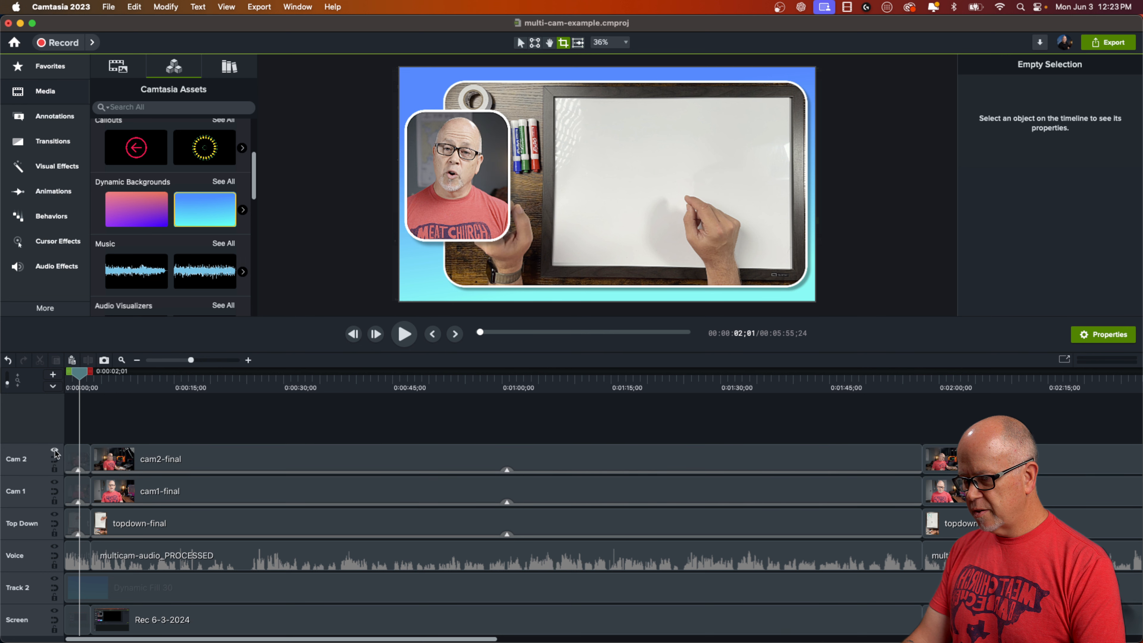
click(77, 463)
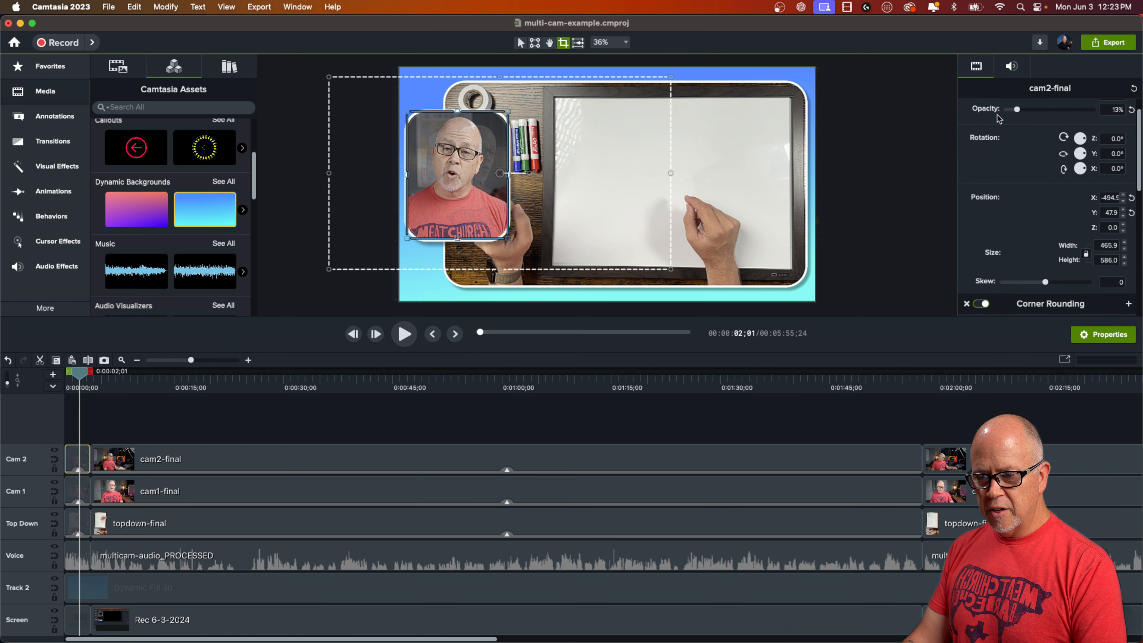
drag(1018, 113, 1107, 116)
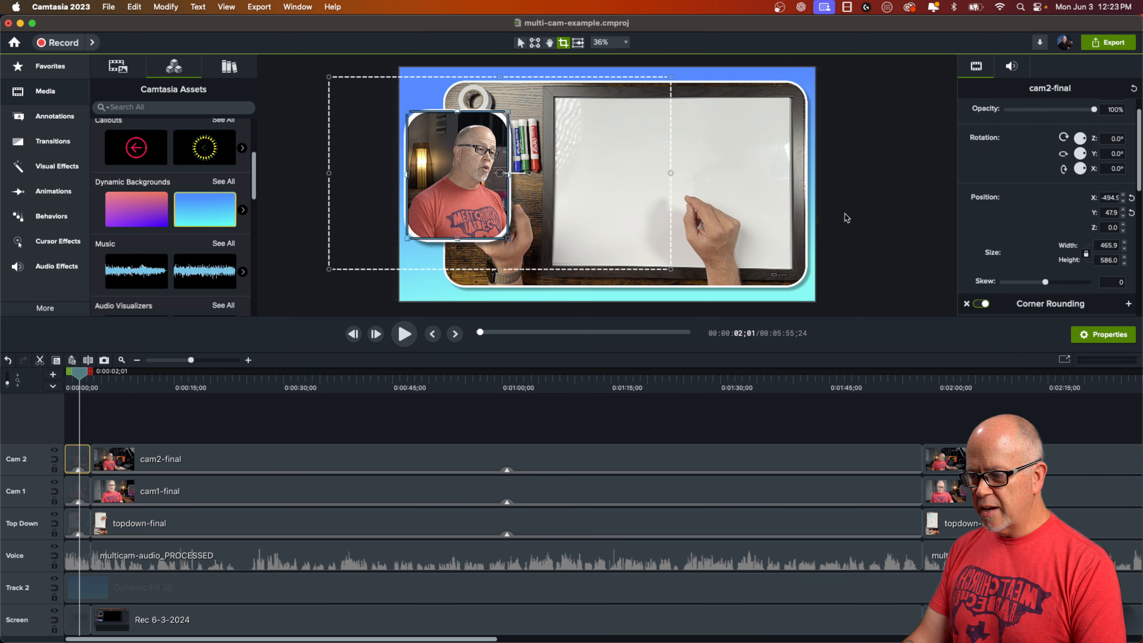
click(178, 415)
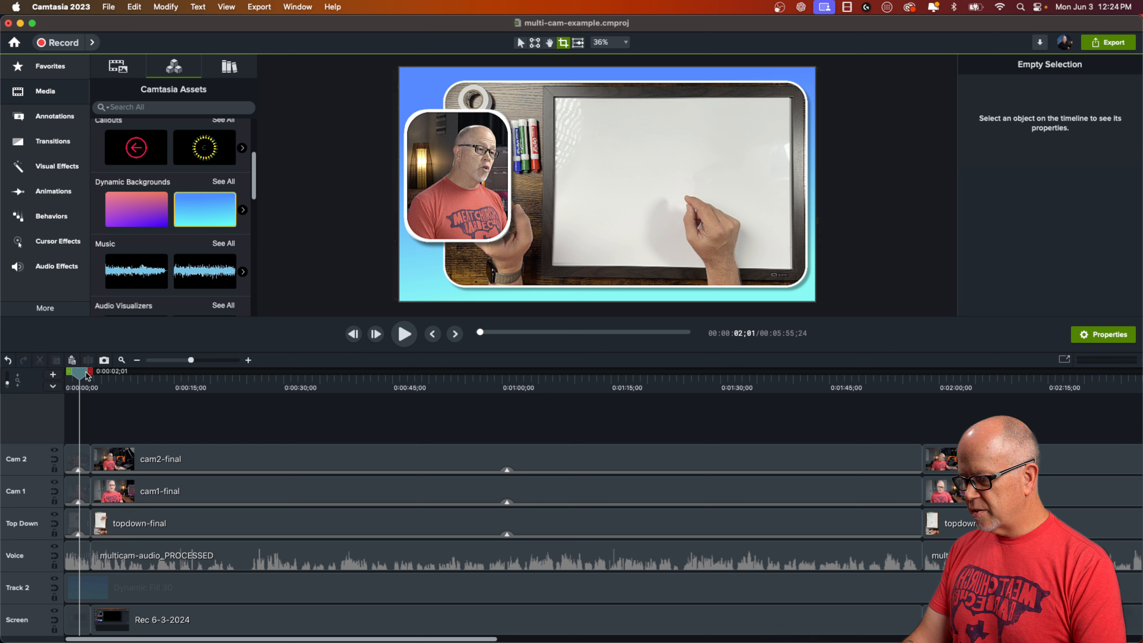
- Compare the cameras at the start of the timeline and delete the opening cam2-final clip from the Cam 2 track
mouse_move(87, 376)
mouse_down()
mouse_move(216, 402)
mouse_move(87, 405)
mouse_move(90, 383)
mouse_move(205, 410)
mouse_move(79, 409)
mouse_move(68, 378)
mouse_up()
click(55, 449)
click(55, 450)
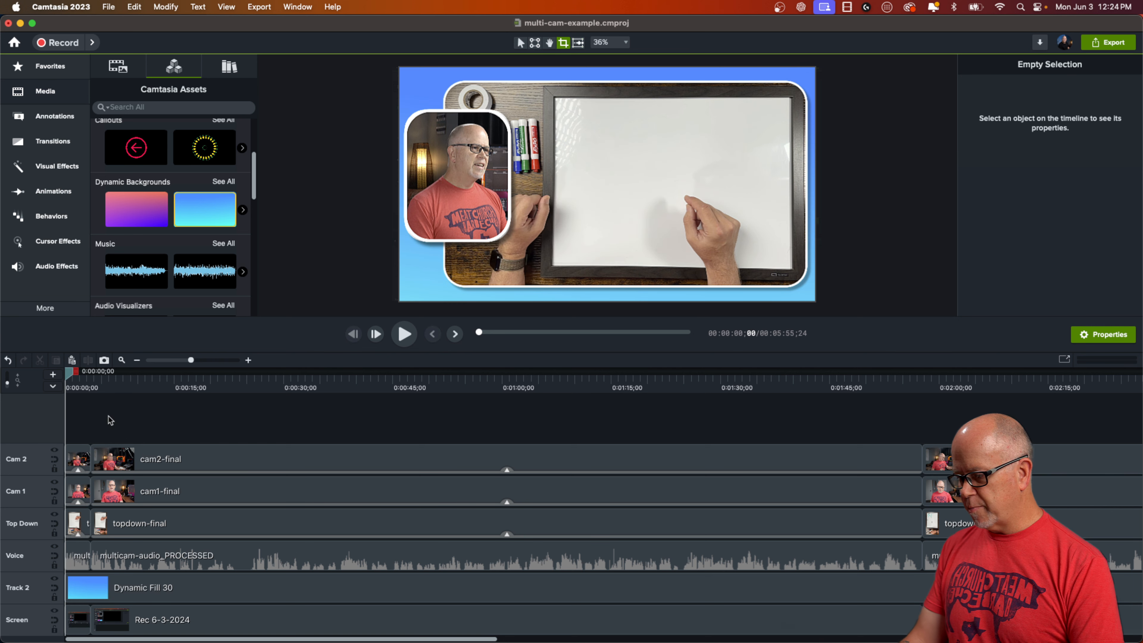
click(79, 459)
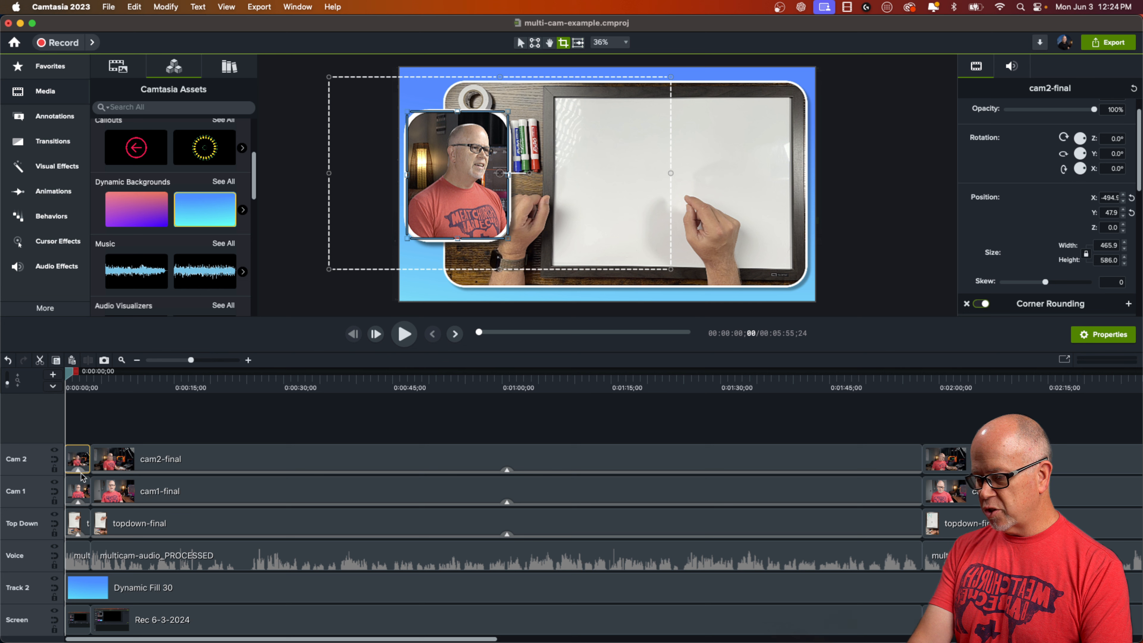
key(Delete)
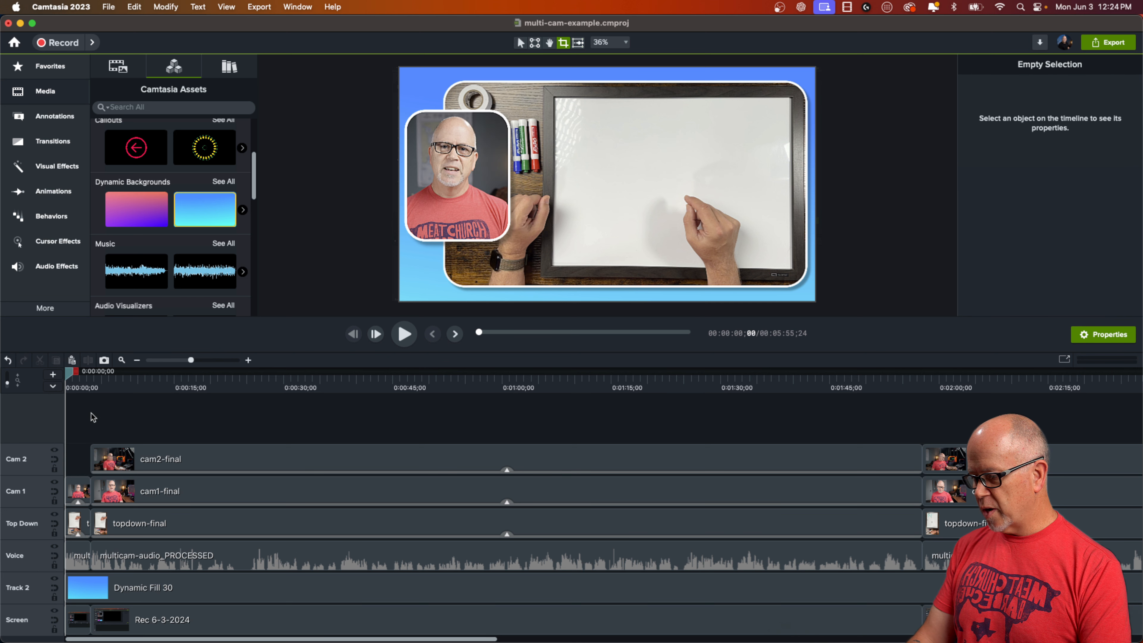
- Play the opening to find the camera switch point, and trim the start of the first remaining cam2-final clip to 0:00:06;22
key(space)
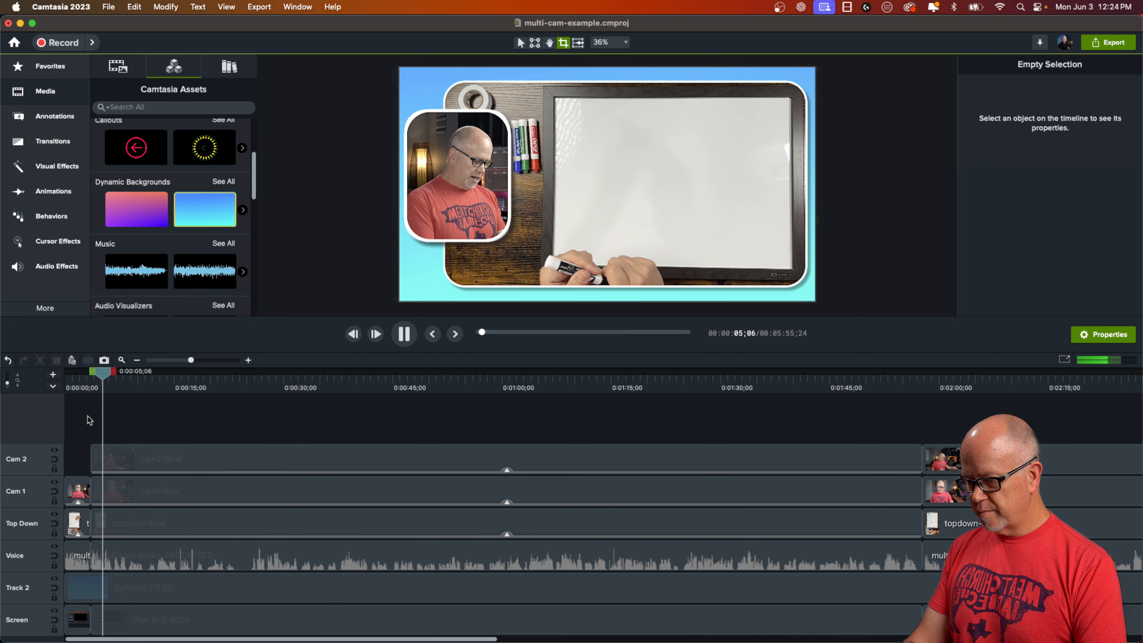
key(space)
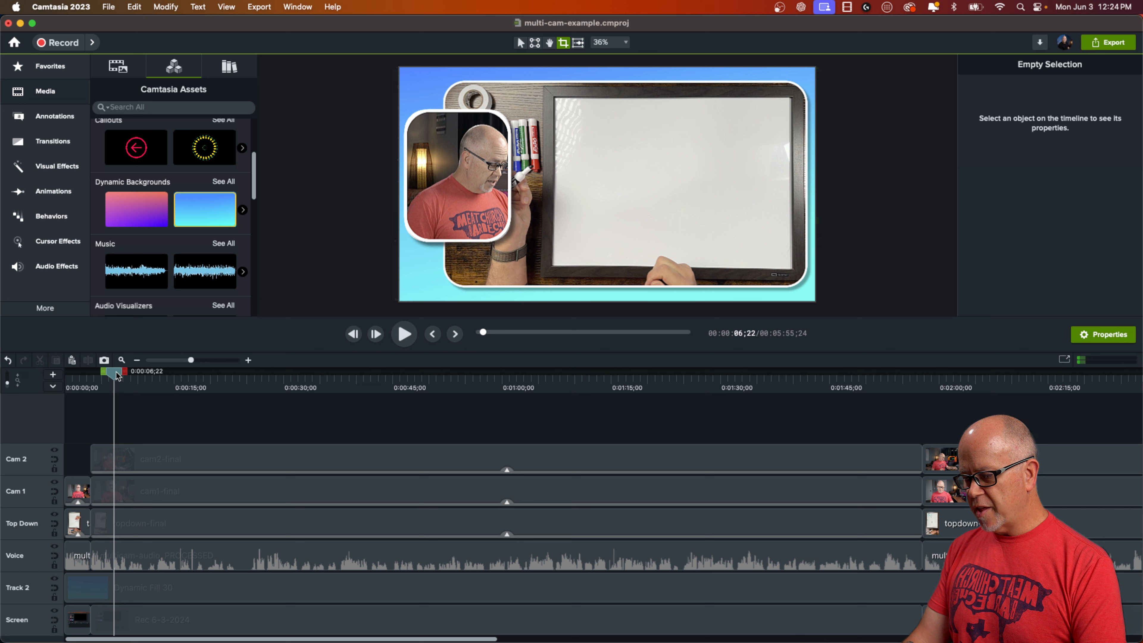
drag(116, 376, 105, 377)
key(space)
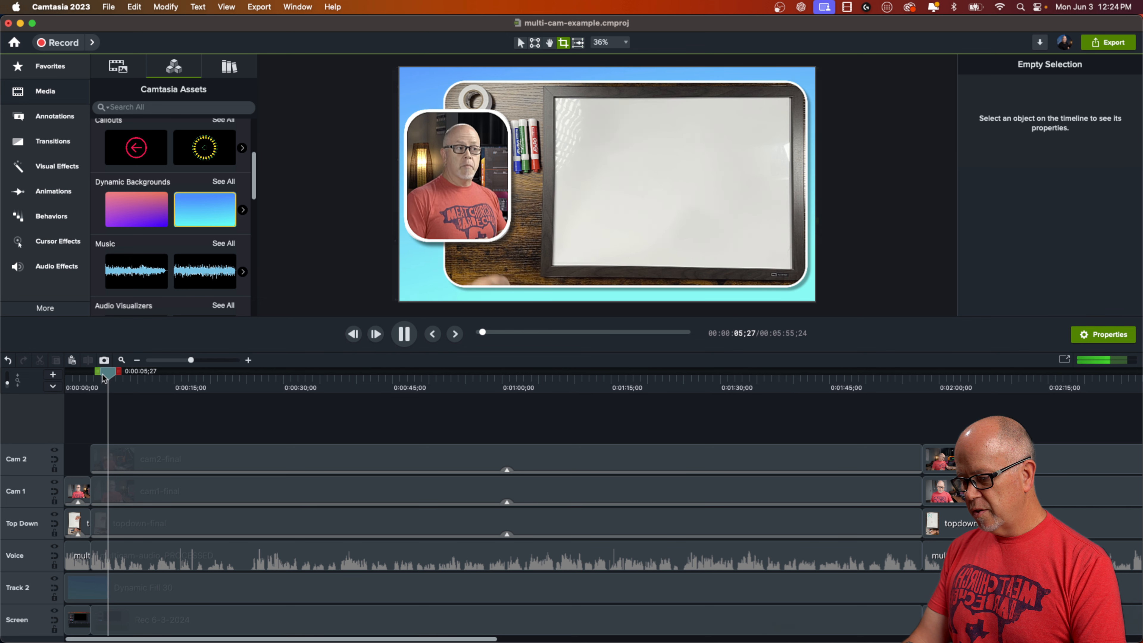
key(space)
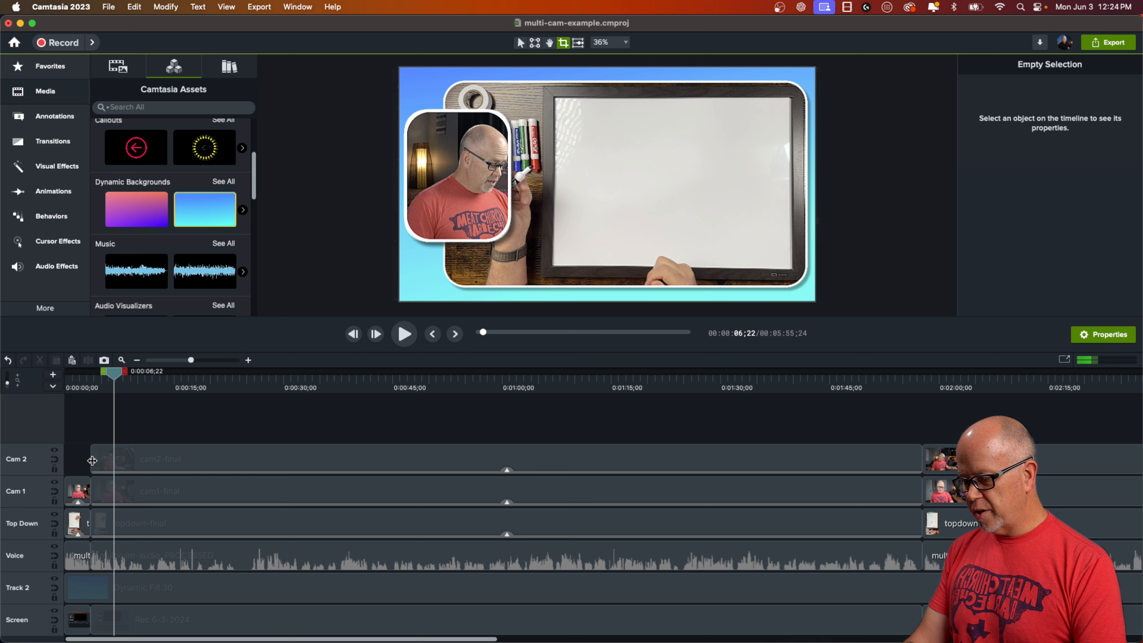
drag(101, 465, 119, 459)
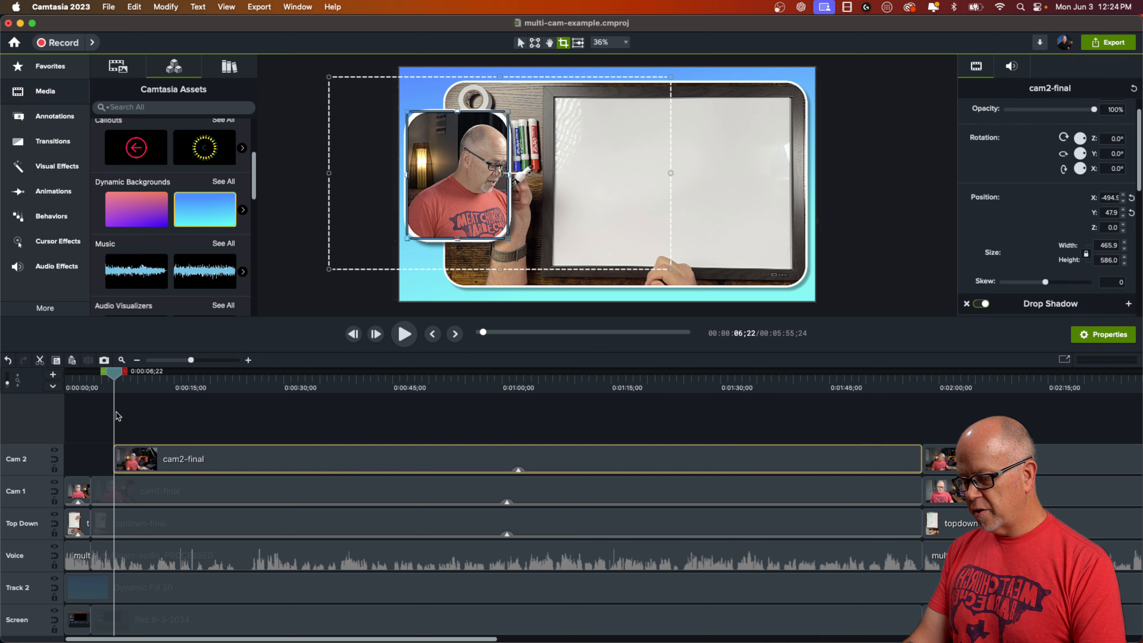
- Play back the switch from Cam 1 to Cam 2 around 0:00:06;22
click(103, 388)
key(space)
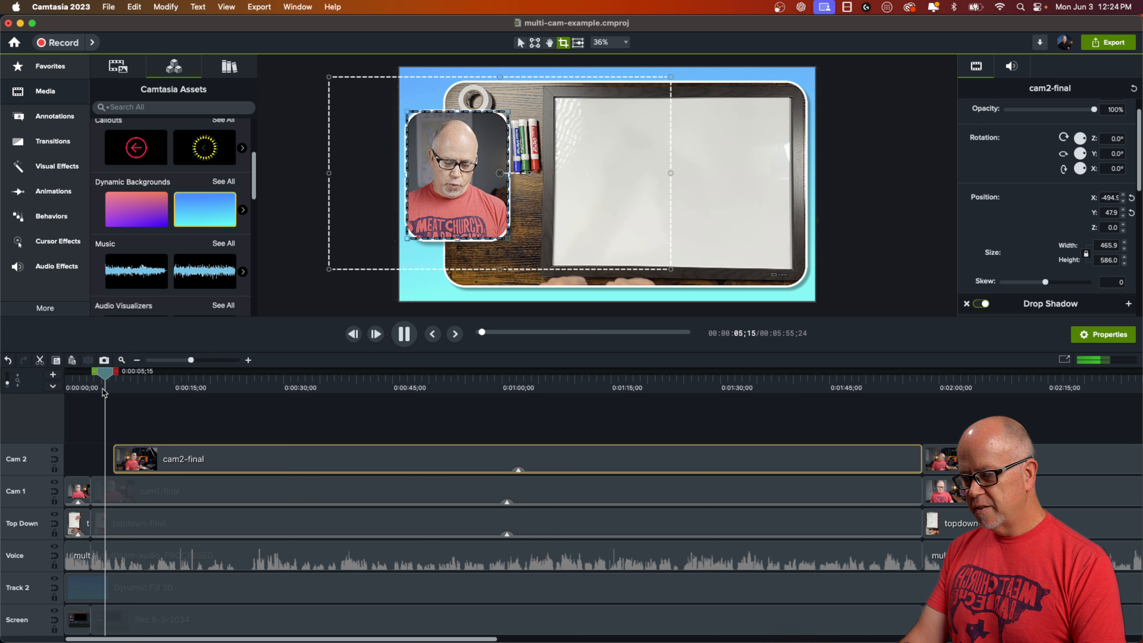
key(space)
click(187, 423)
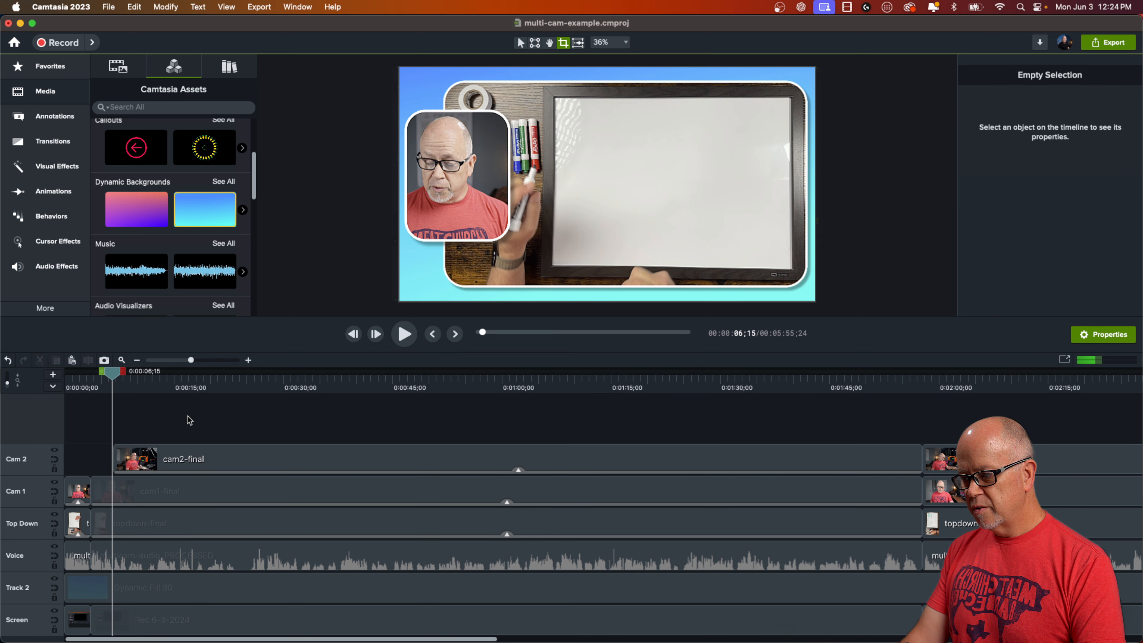
key(space)
key(space)
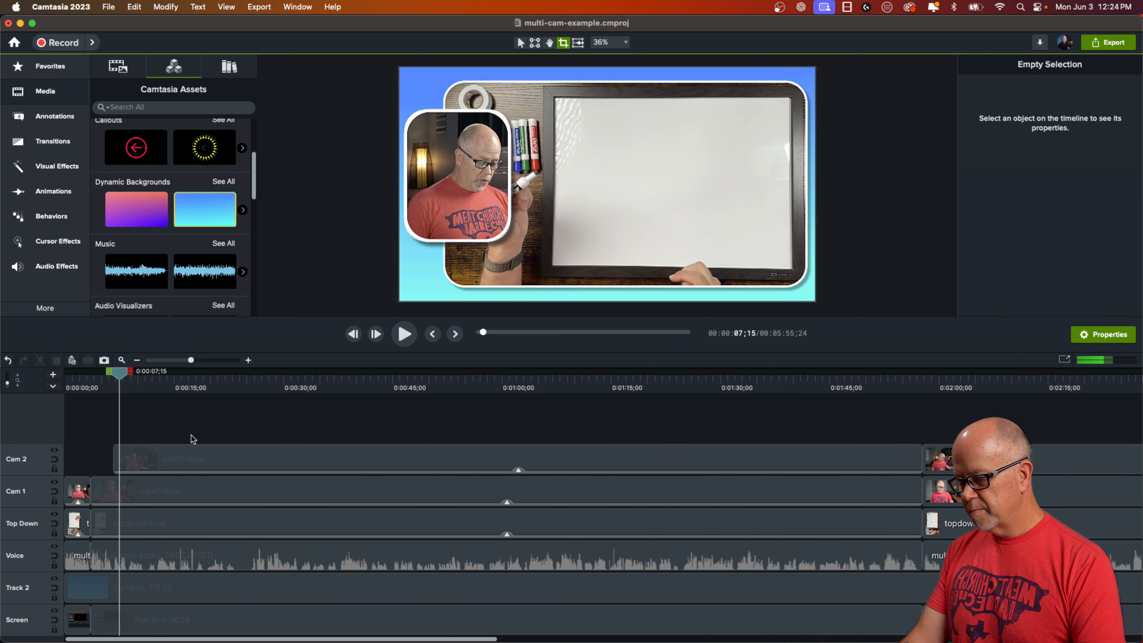
- Split the cam2-final clip at 0:00:12;11 and trim the start of its second part to about 0:00:19, leaving a gap that shows Cam 1
key(space)
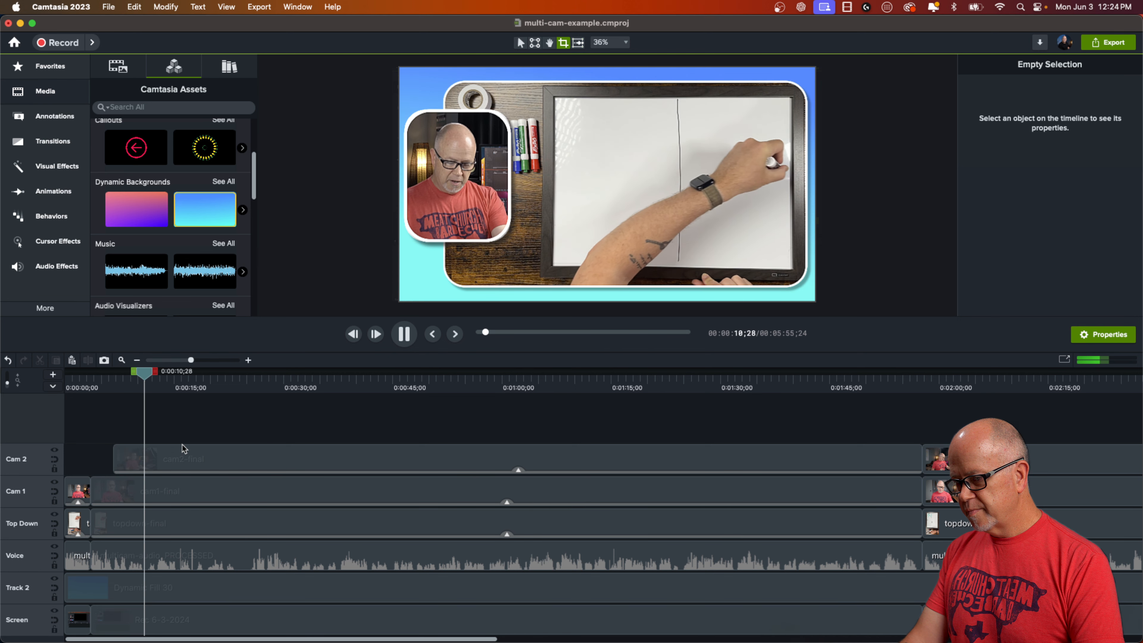
key(space)
click(159, 457)
key(s)
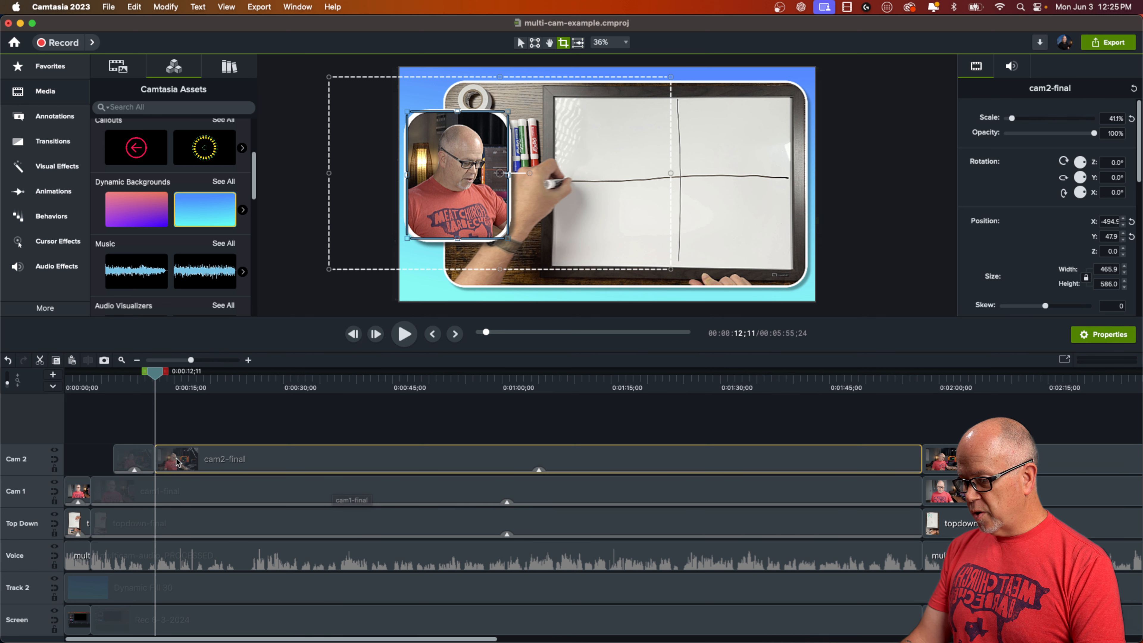
drag(159, 456, 208, 458)
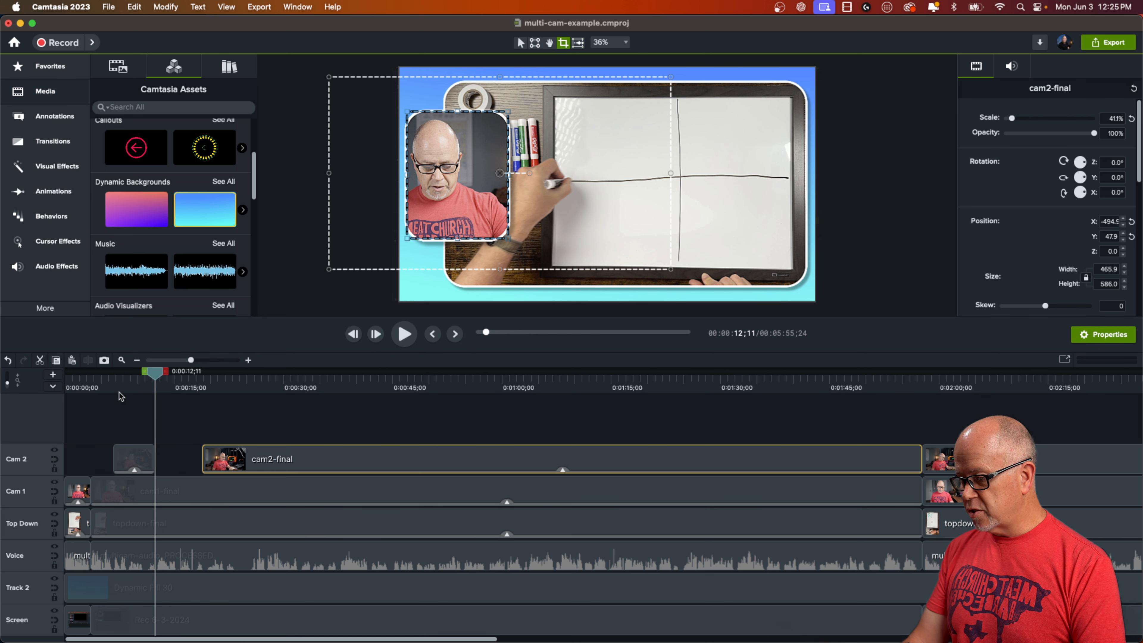
- Play through the Cam 2 gap to find the switch point and extend the start of the following cam2-final clip back to 0:00:17;15
click(110, 388)
key(space)
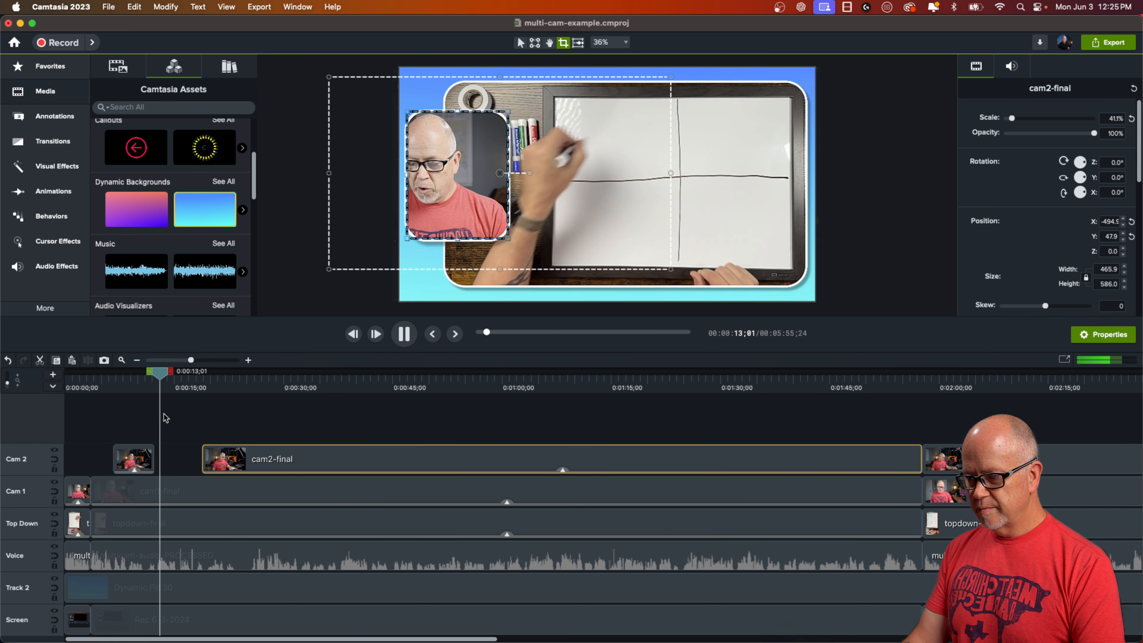
key(space)
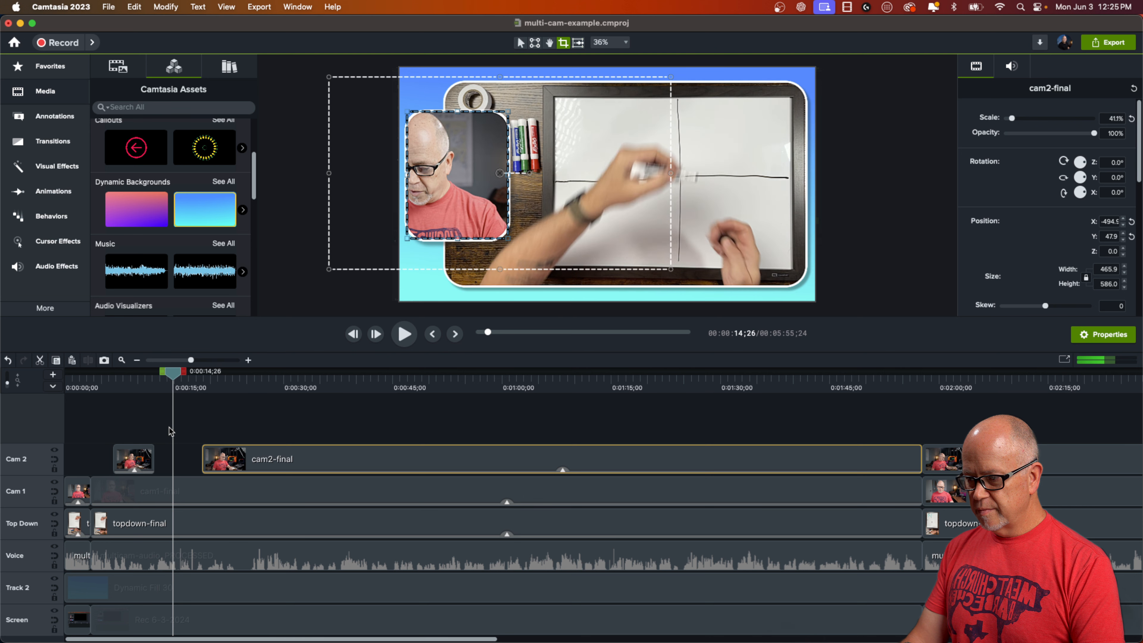
key(space)
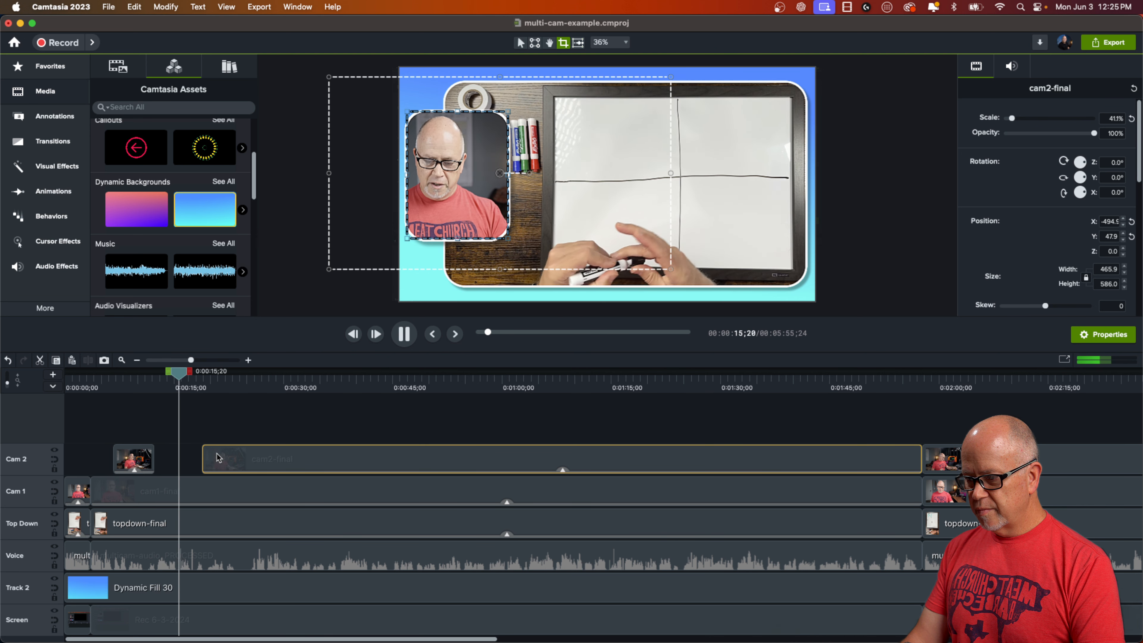
key(space)
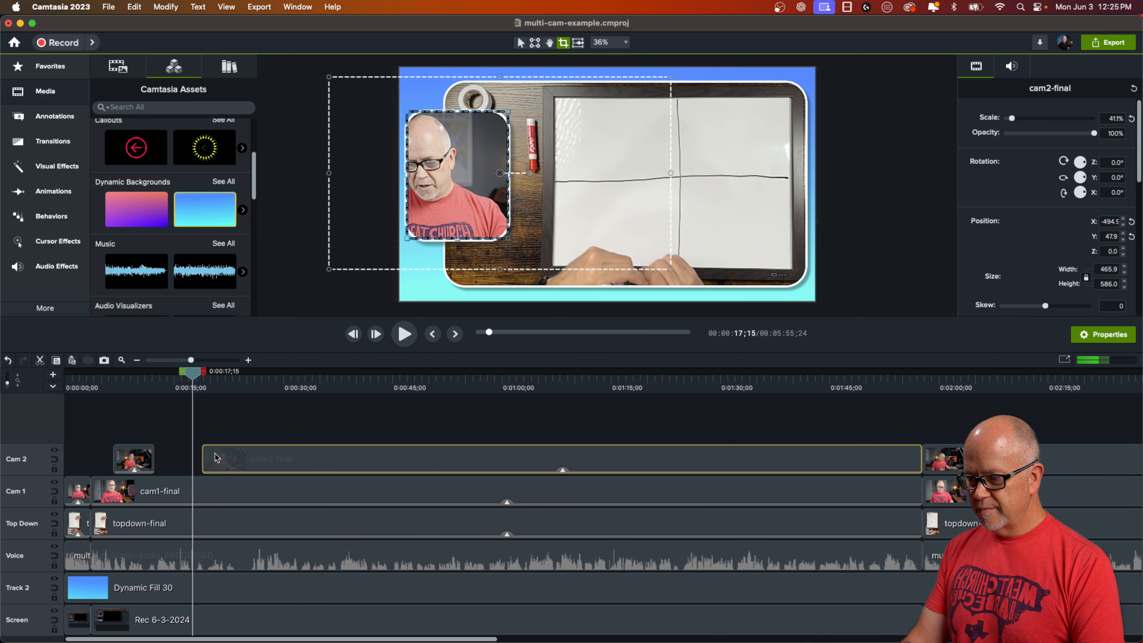
drag(203, 460, 198, 458)
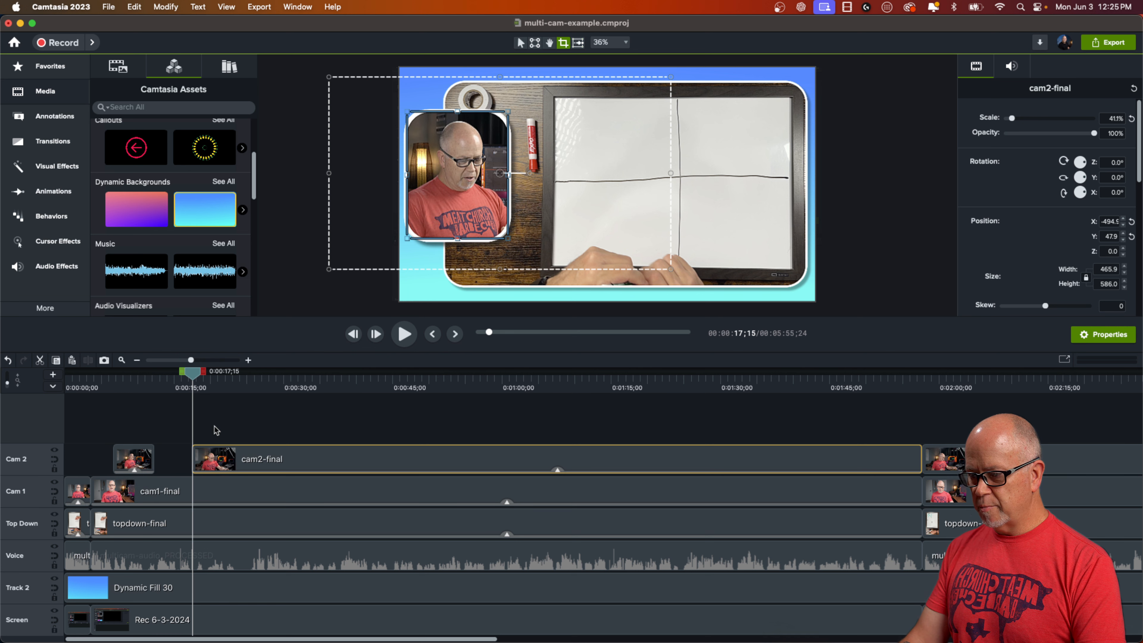
- Play on to 0:00:26;25, split the cam2-final clip there, and trim the start of its second part to about 0:00:34
key(space)
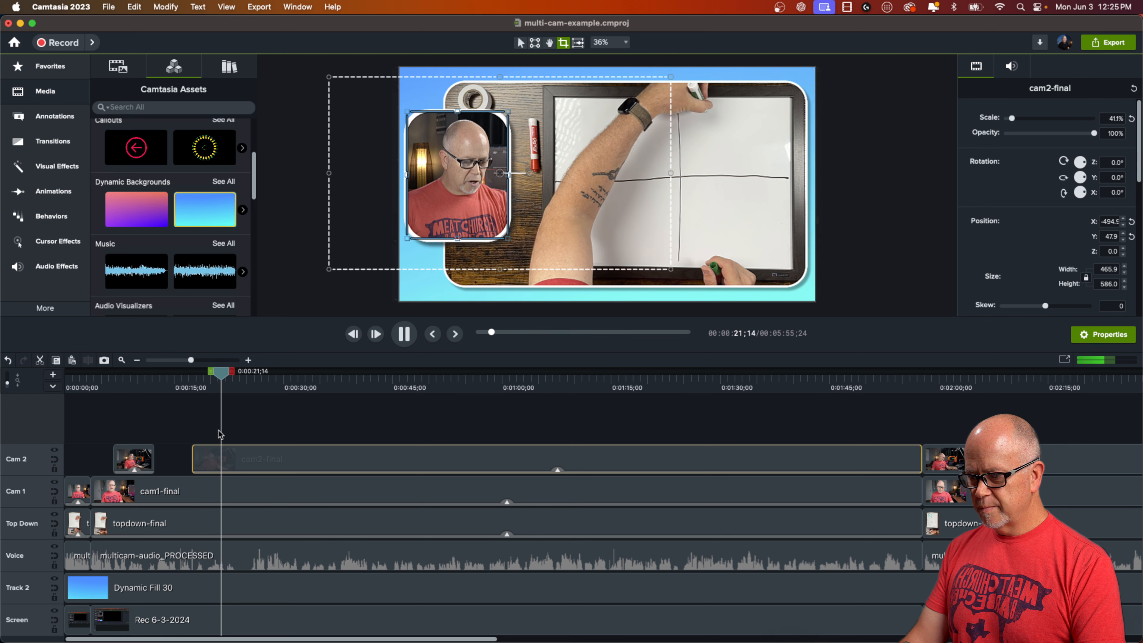
click(265, 436)
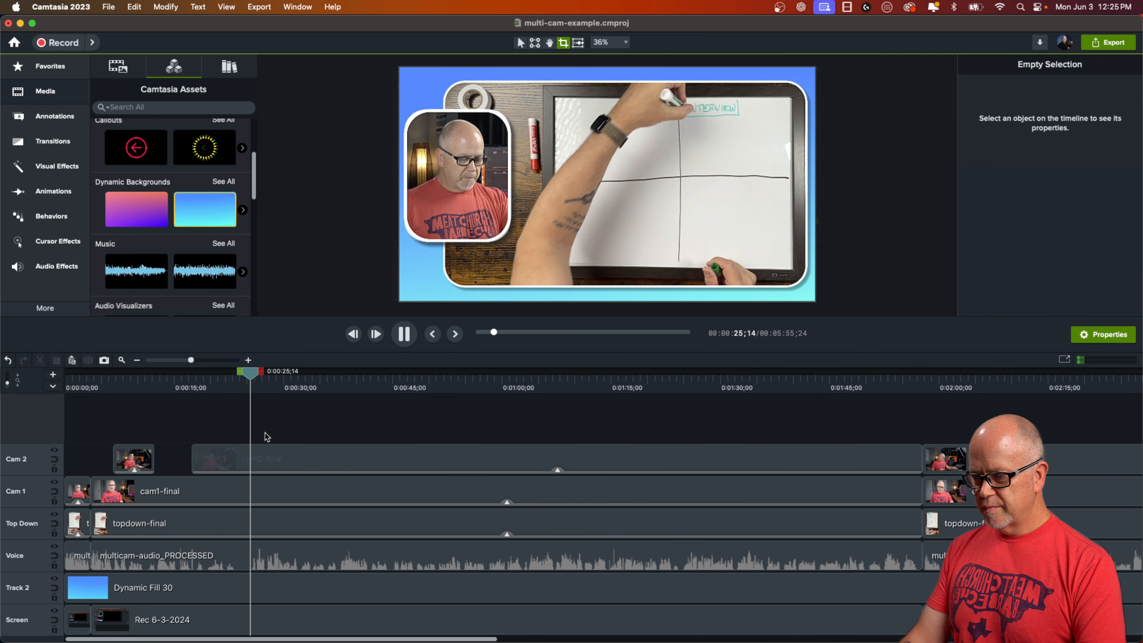
key(space)
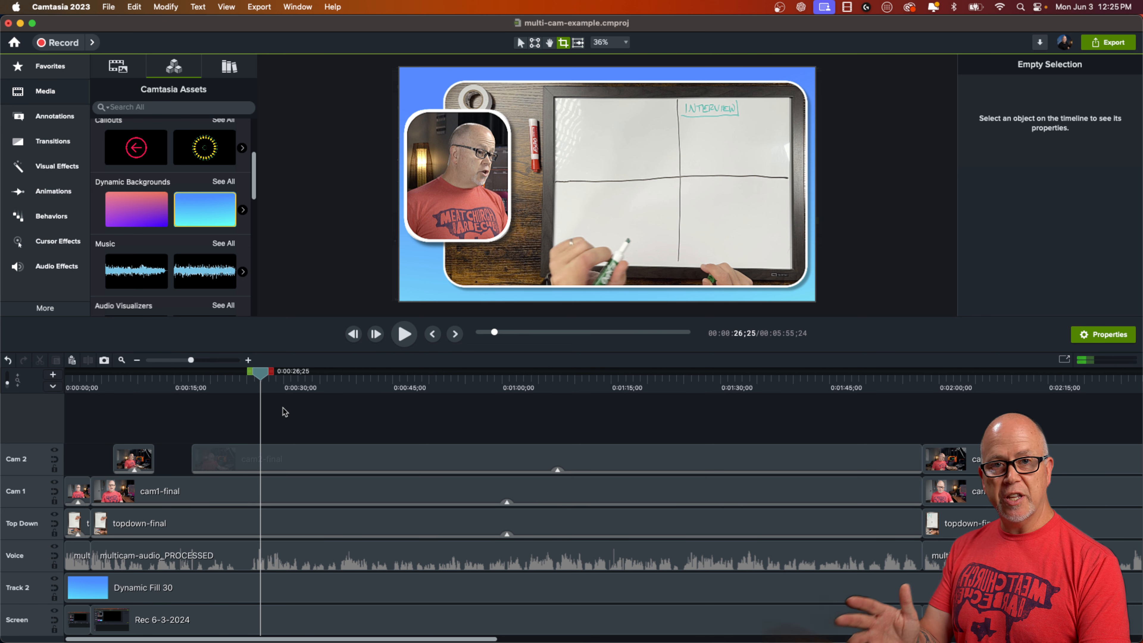
click(276, 461)
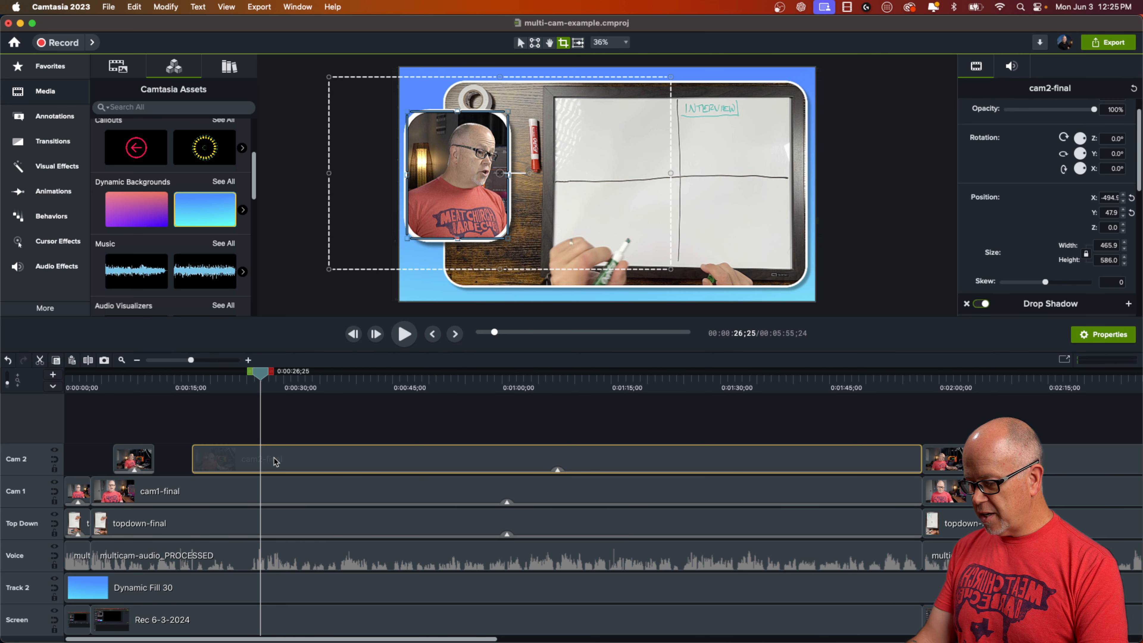
key(s)
drag(266, 457, 311, 457)
- Split the cam1-final clip at 0:00:28;24 and trim the starts of the following cam2-final and cam1-final clips to about 0:00:35
key(space)
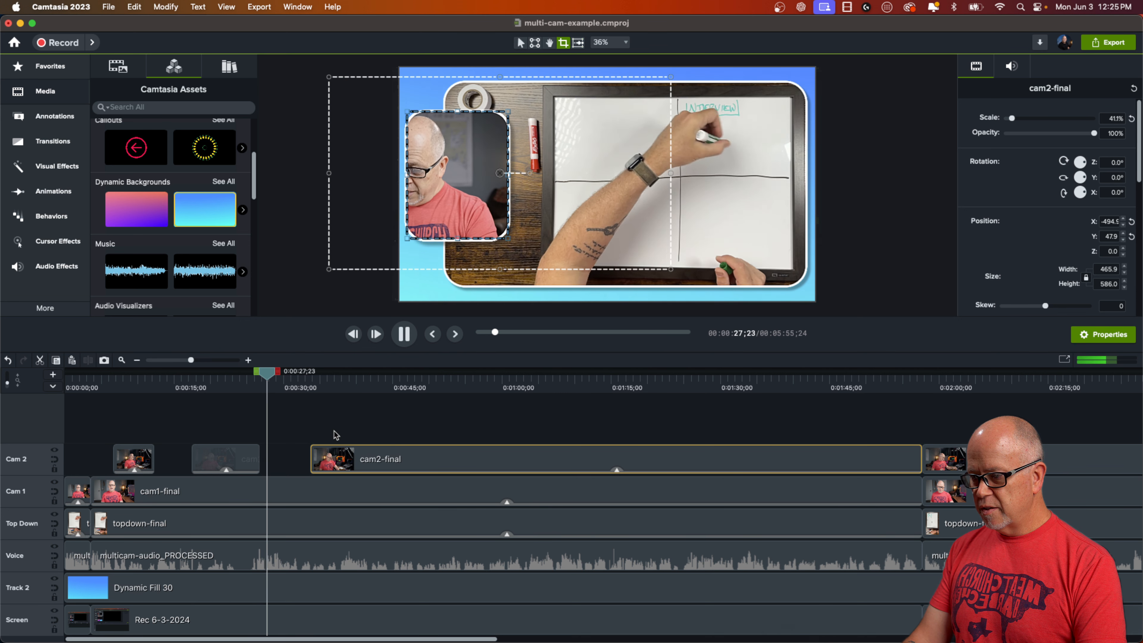
key(space)
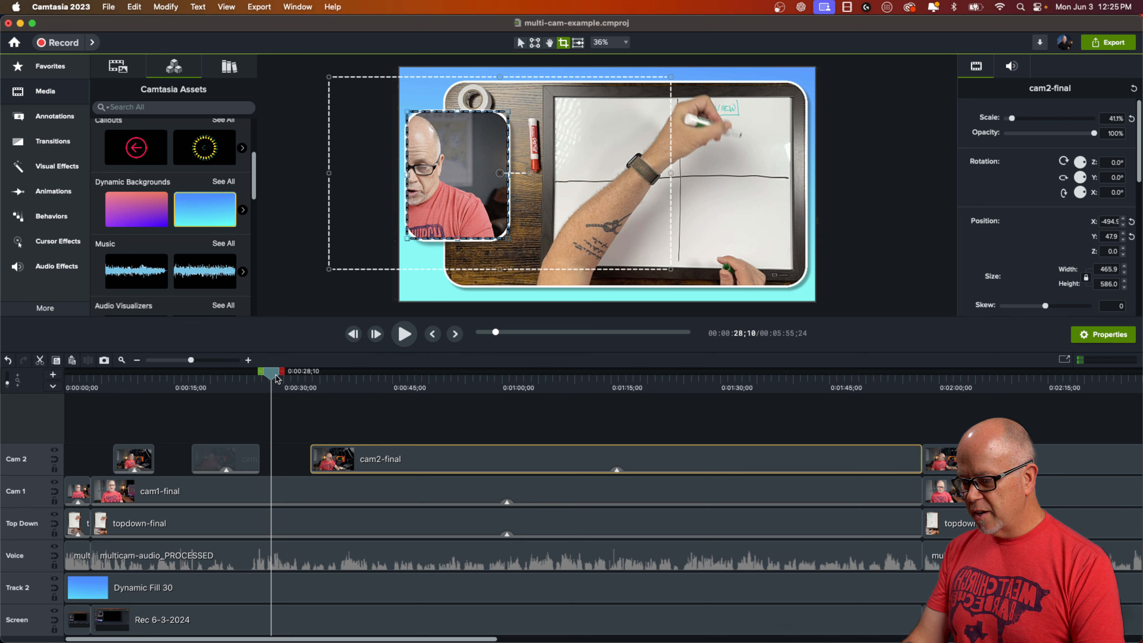
drag(276, 379, 279, 379)
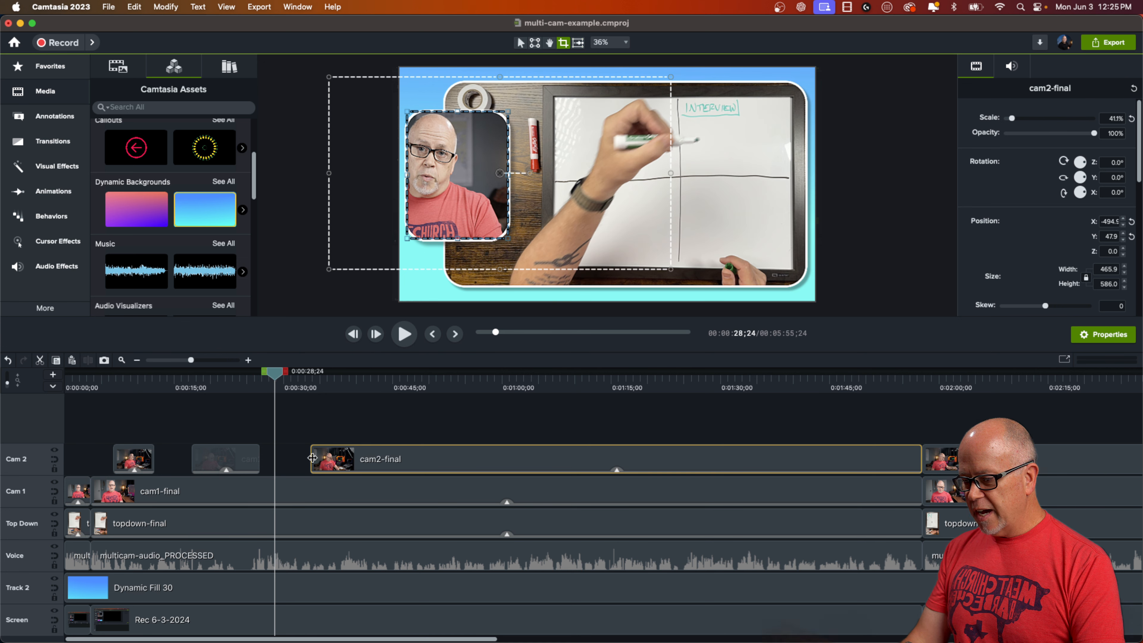
drag(312, 458, 324, 457)
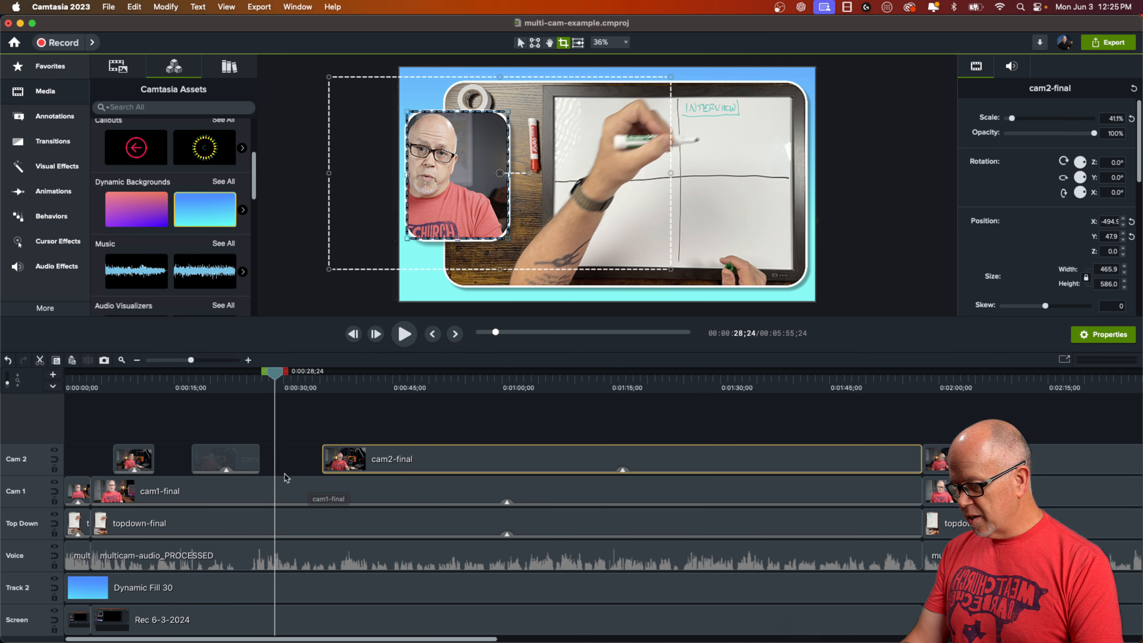
drag(292, 467, 322, 493)
key(s)
click(284, 497)
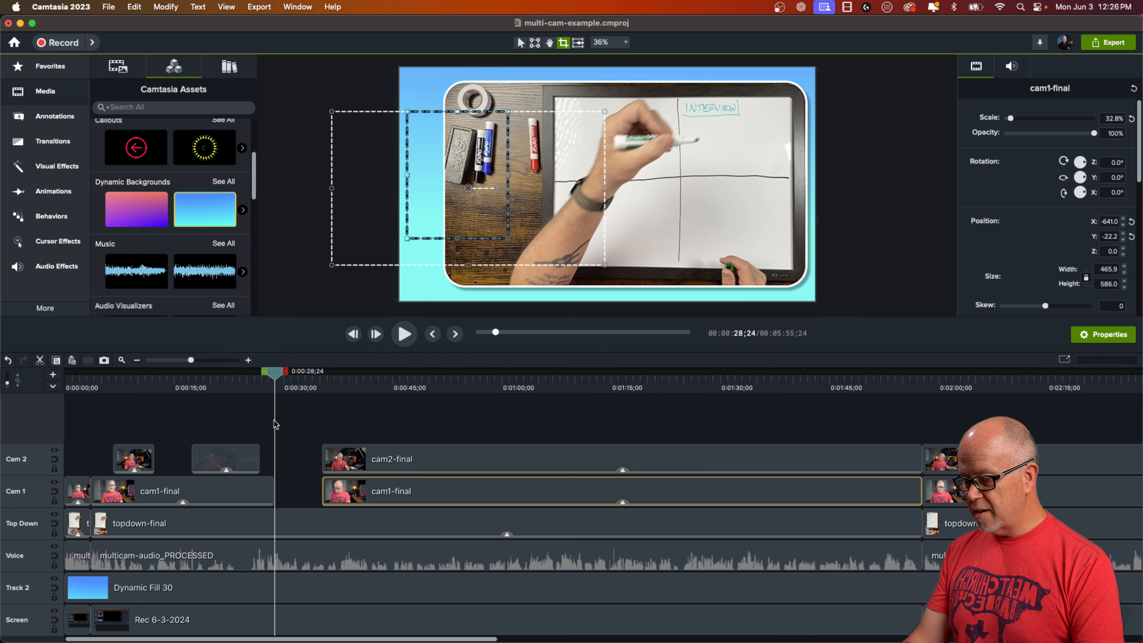
- Align the playhead with the Cam 1 cut, split the topdown-final clip at 0:00:28;24, and keep cam1-final's second part starting at about 0:00:35
click(287, 442)
mouse_move(276, 380)
mouse_down()
mouse_move(295, 384)
mouse_move(274, 391)
mouse_move(288, 395)
mouse_up()
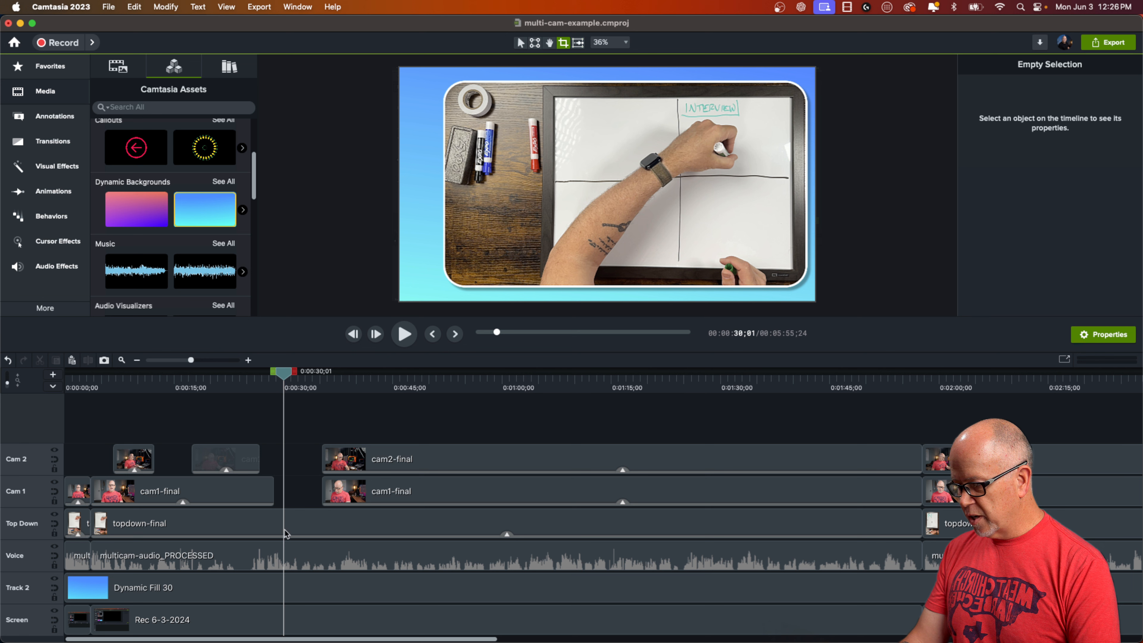
drag(279, 377, 268, 383)
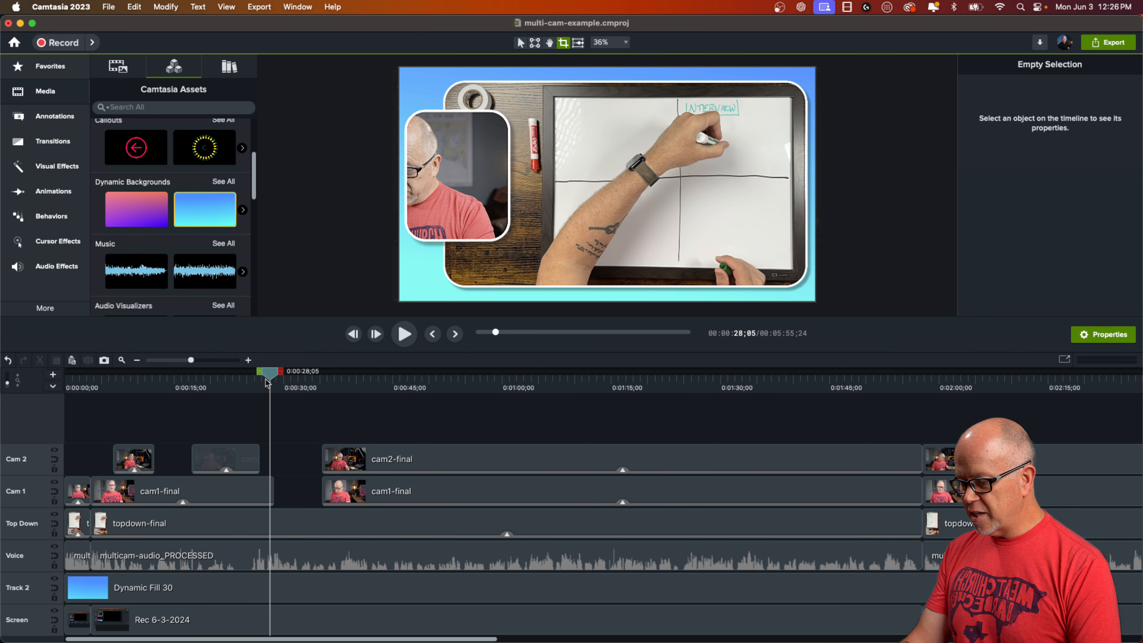
drag(323, 494, 280, 494)
key(ctrl+period)
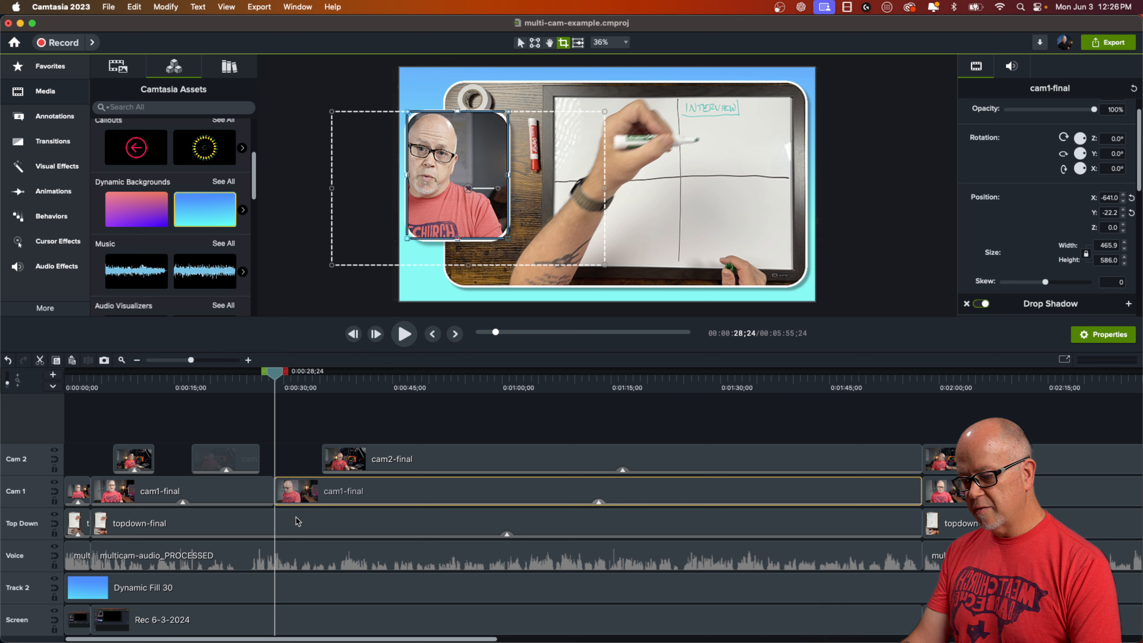
click(298, 528)
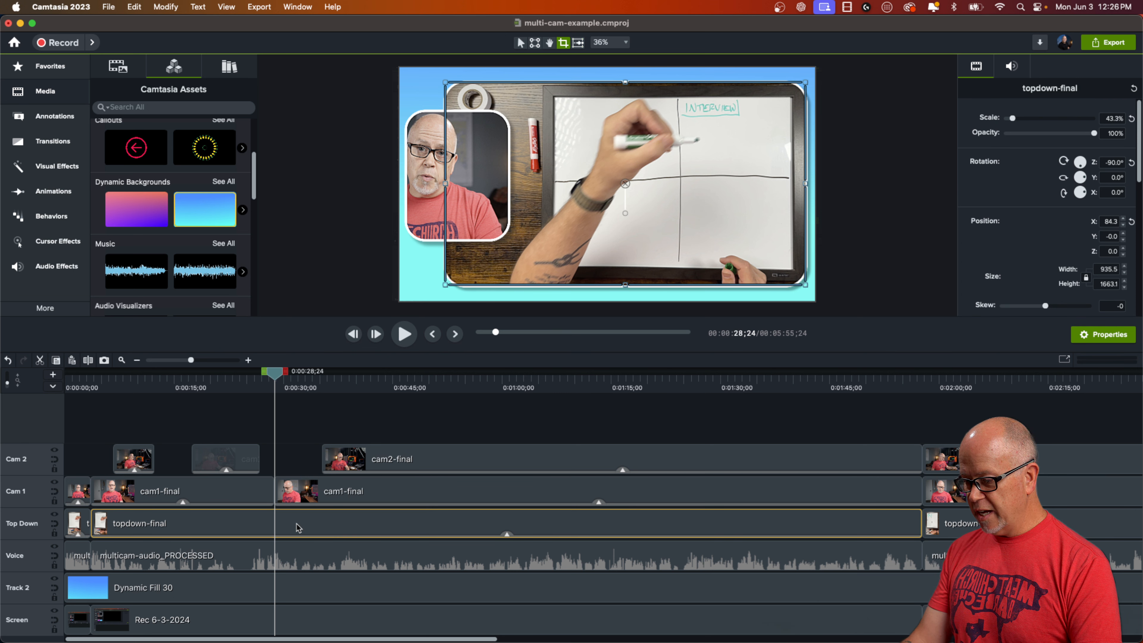
key(s)
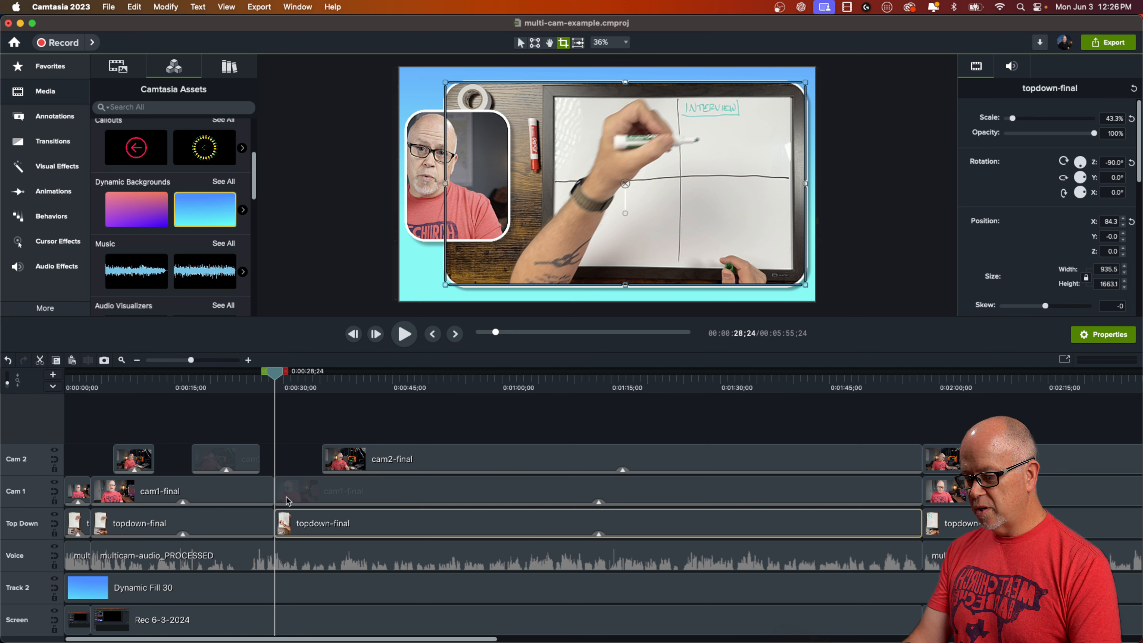
drag(280, 487, 324, 493)
click(319, 526)
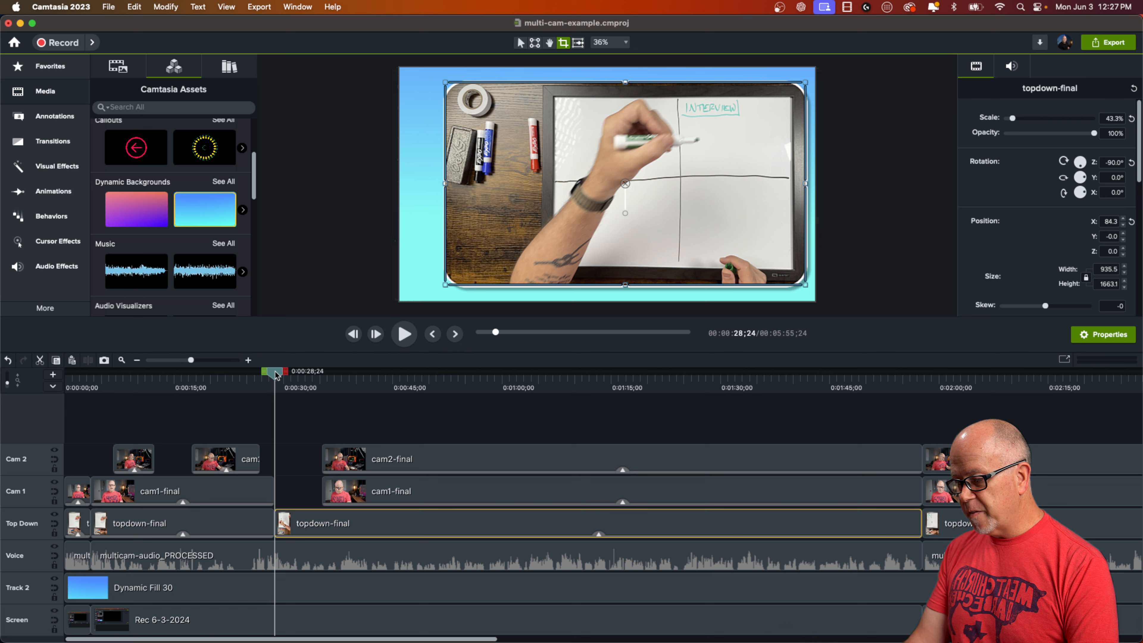
- Find the end of the drawing segment, split topdown-final at 0:01:02;25, and trim the starts of cam1-final and cam2-final to that point
drag(276, 376, 275, 377)
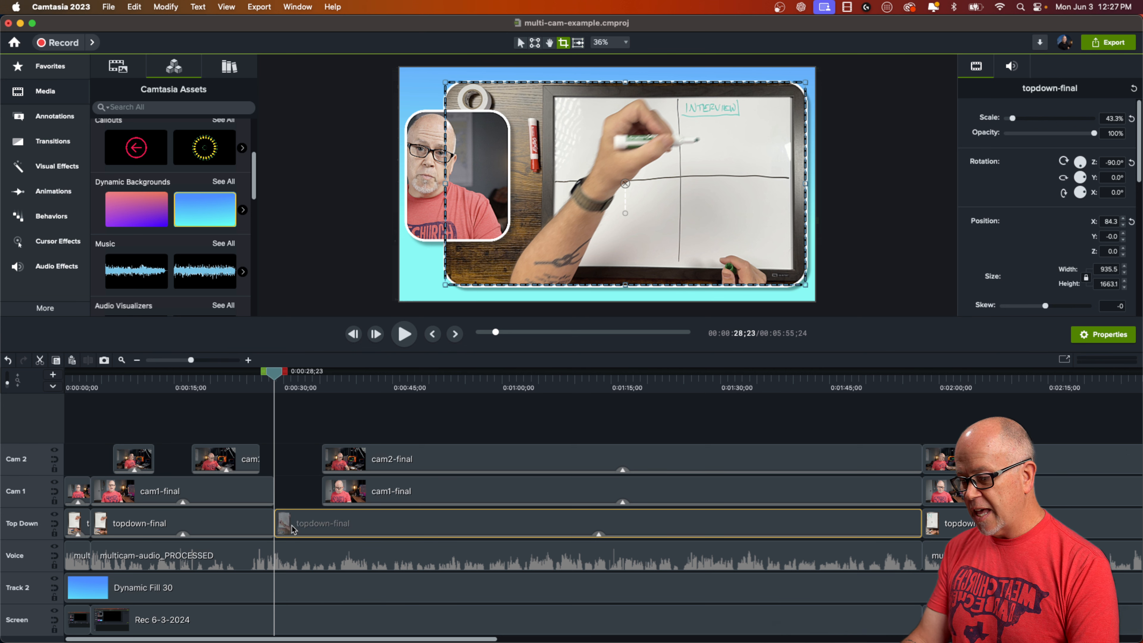
click(298, 455)
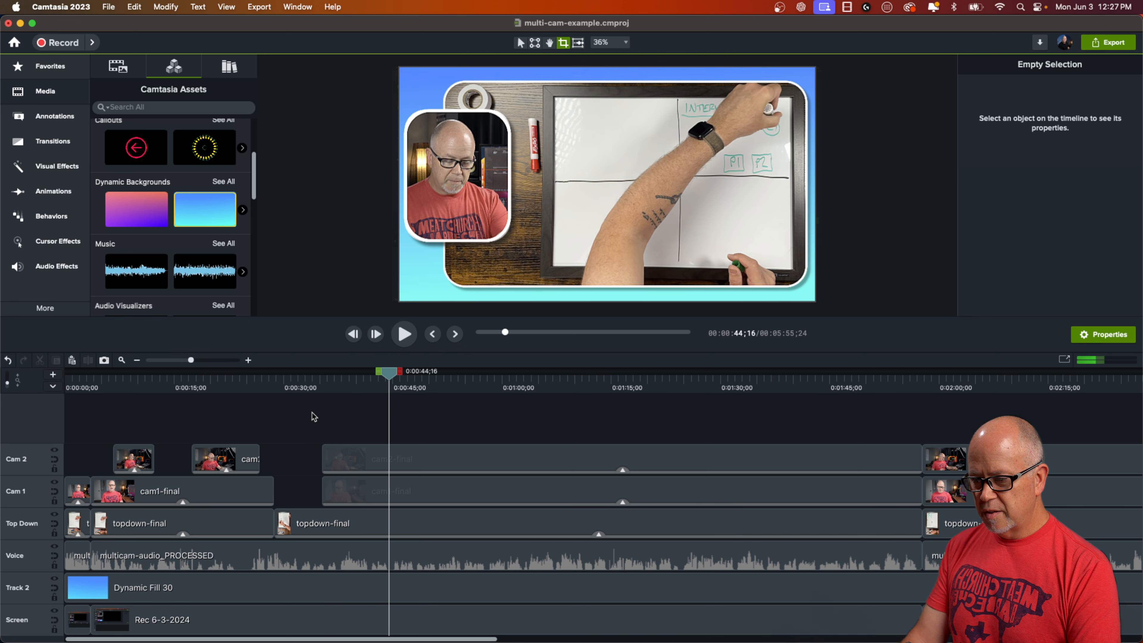
key(space)
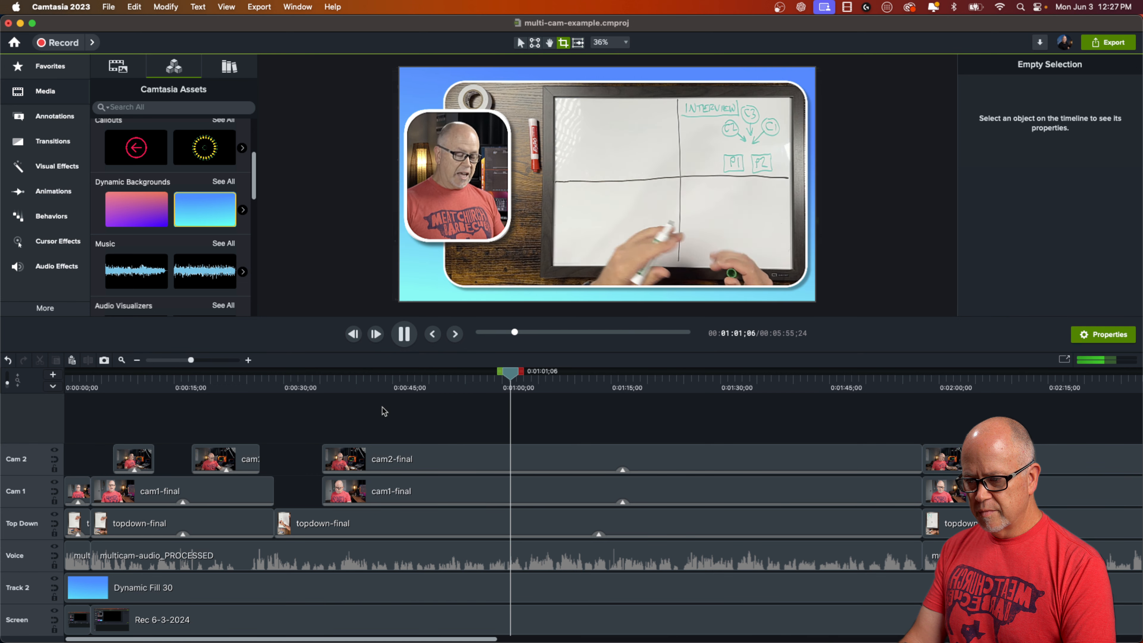
key(space)
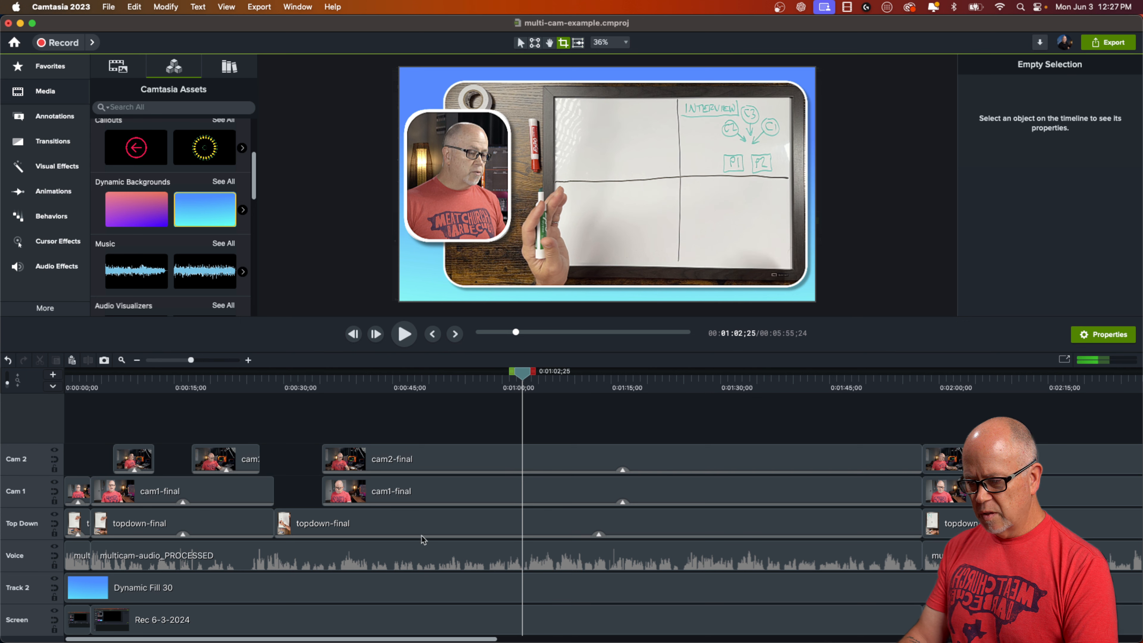
click(488, 522)
key(s)
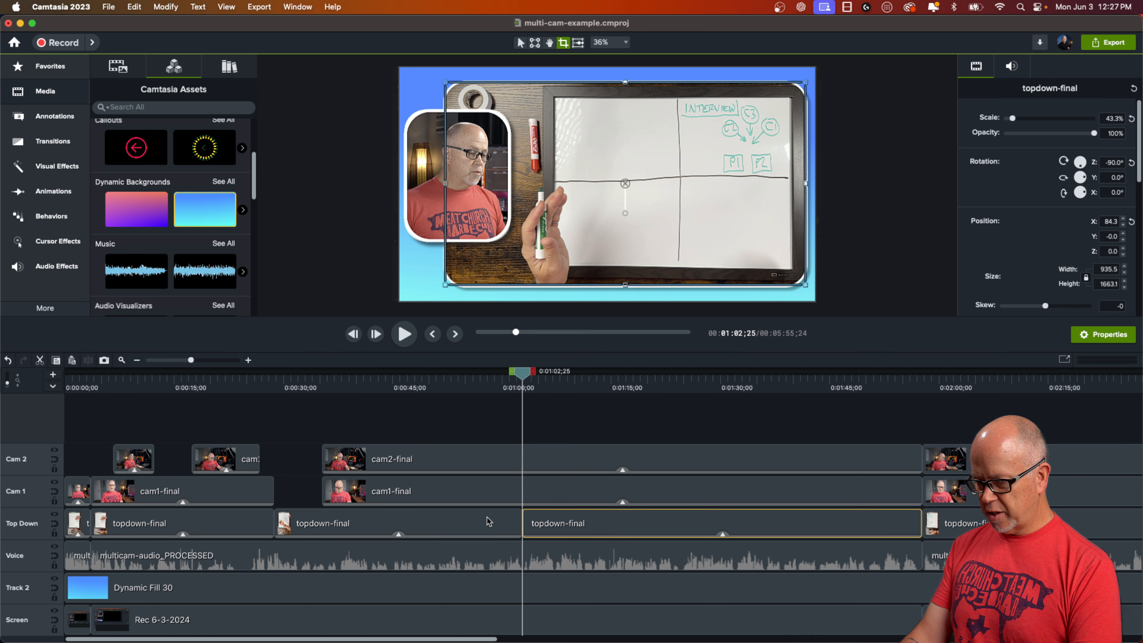
drag(347, 491, 513, 495)
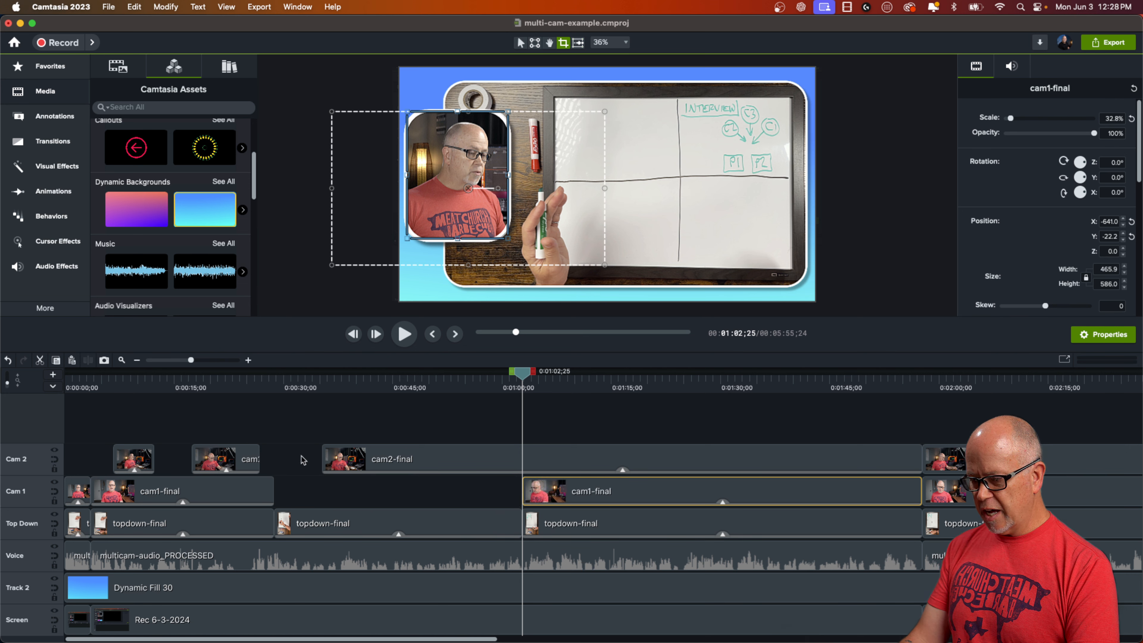
drag(329, 454, 525, 463)
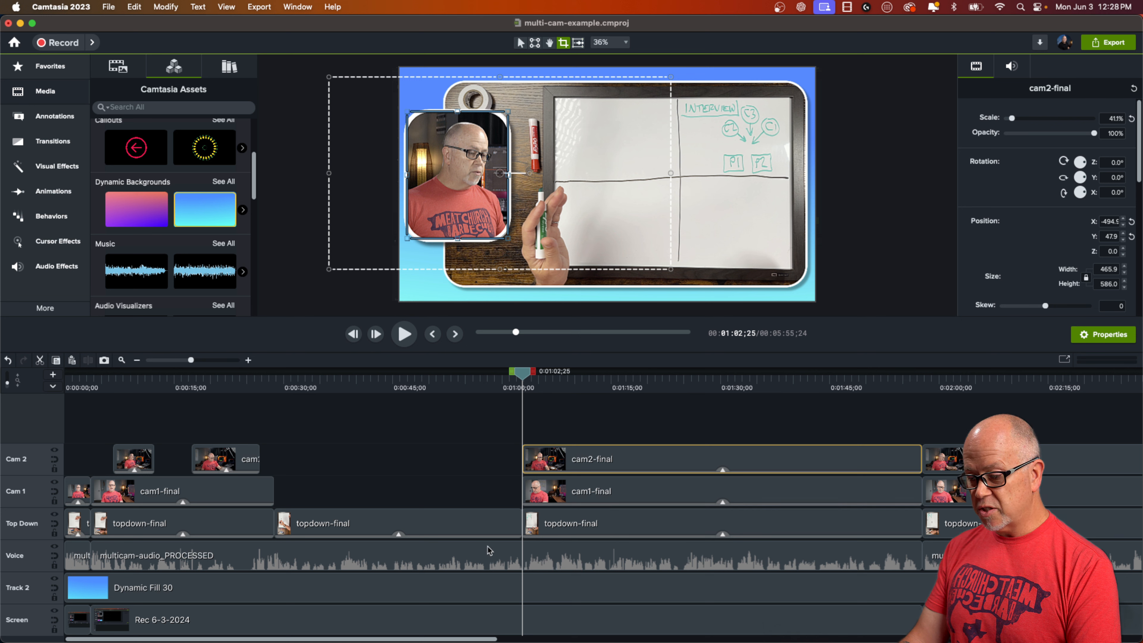
- Remove the Border, Drop Shadow and Corner Rounding effects from the topdown-final clip between 0:00:28;24 and 0:01:02;25
click(410, 383)
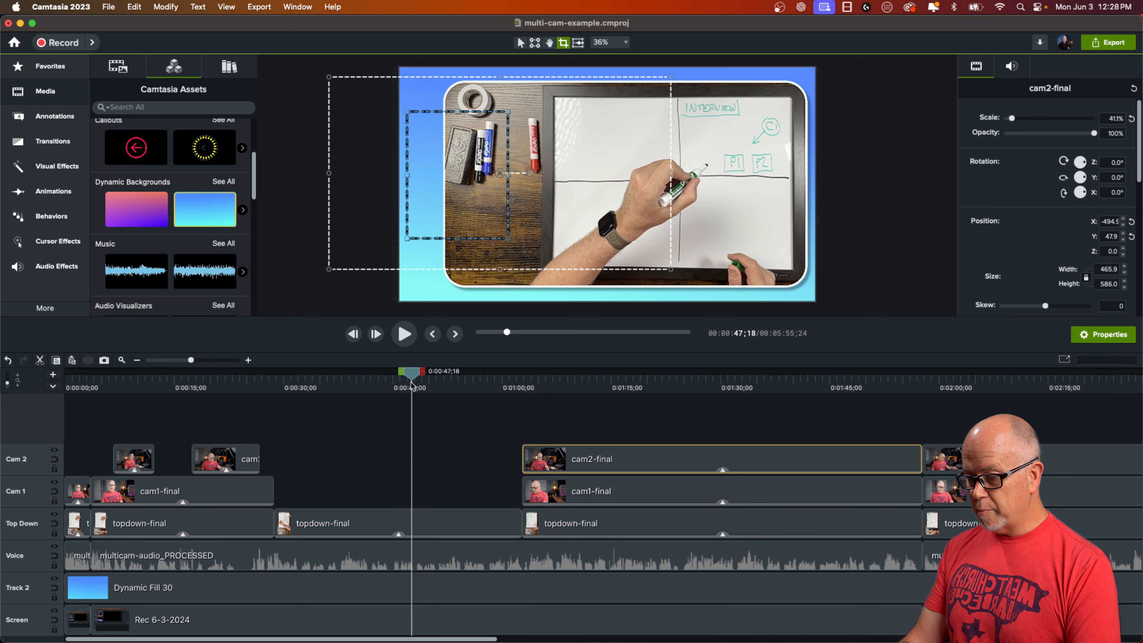
click(447, 459)
click(439, 525)
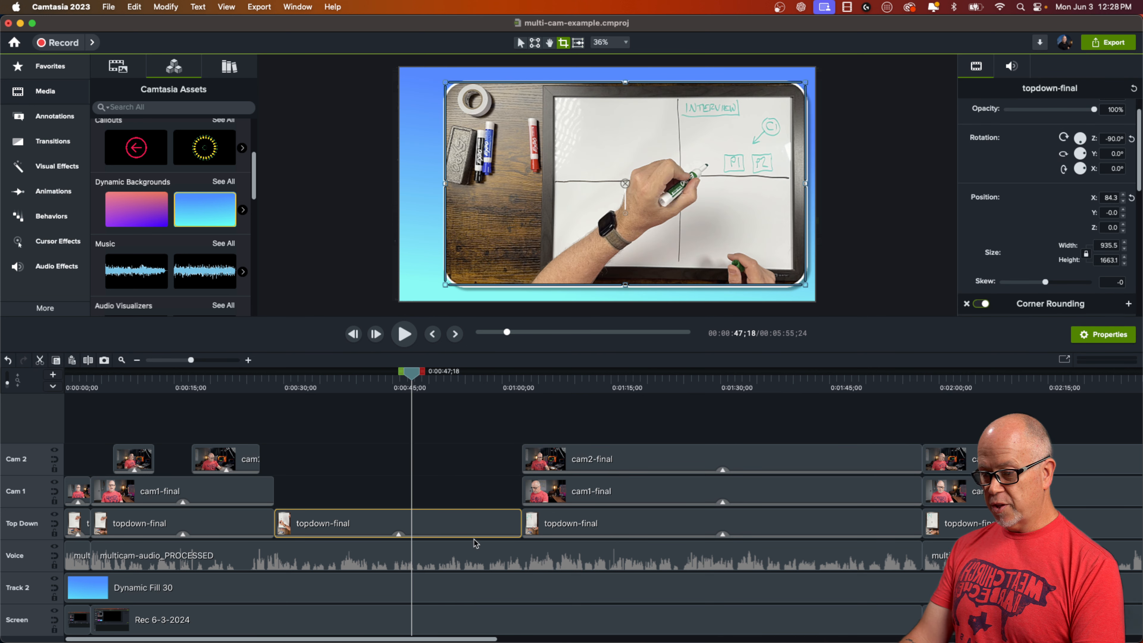
click(399, 535)
click(367, 505)
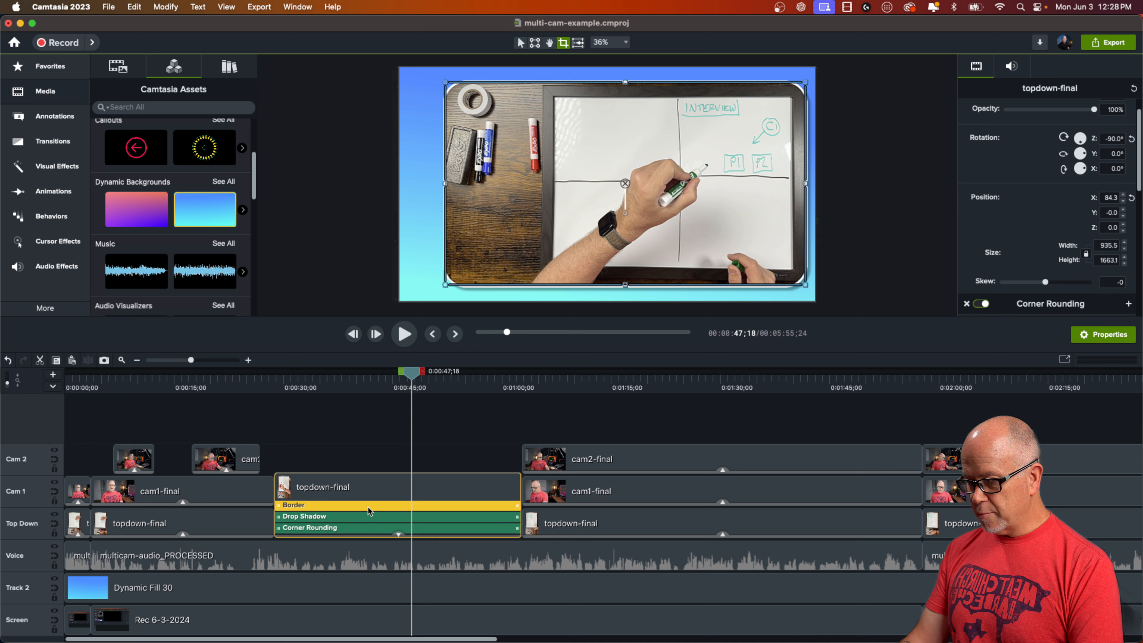
key(Delete)
click(370, 519)
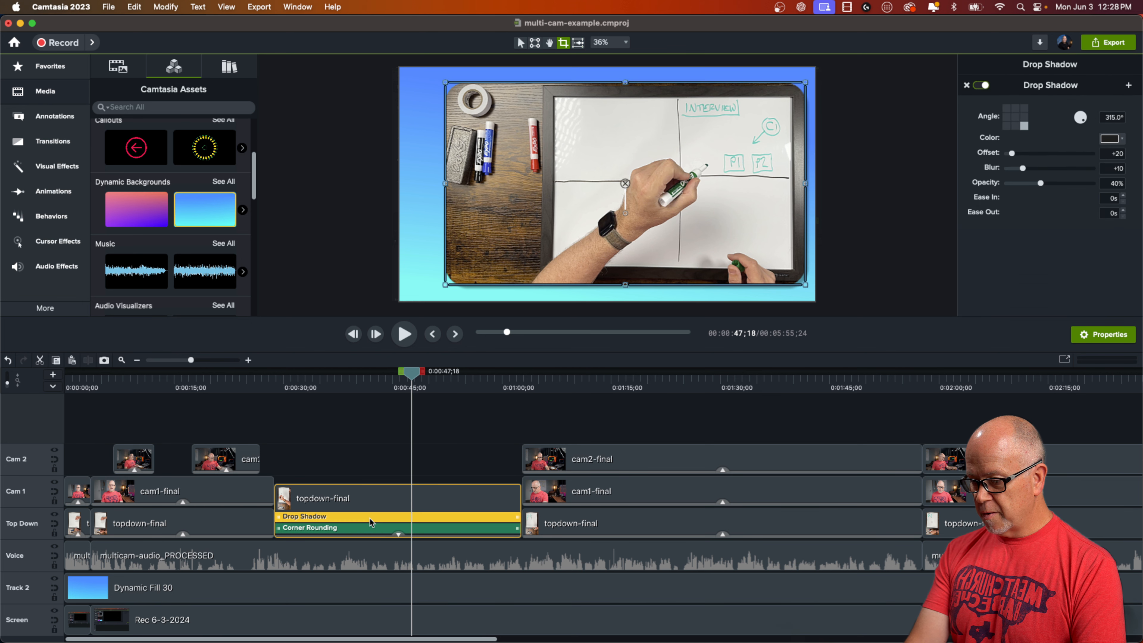
key(Delete)
click(371, 529)
key(Delete)
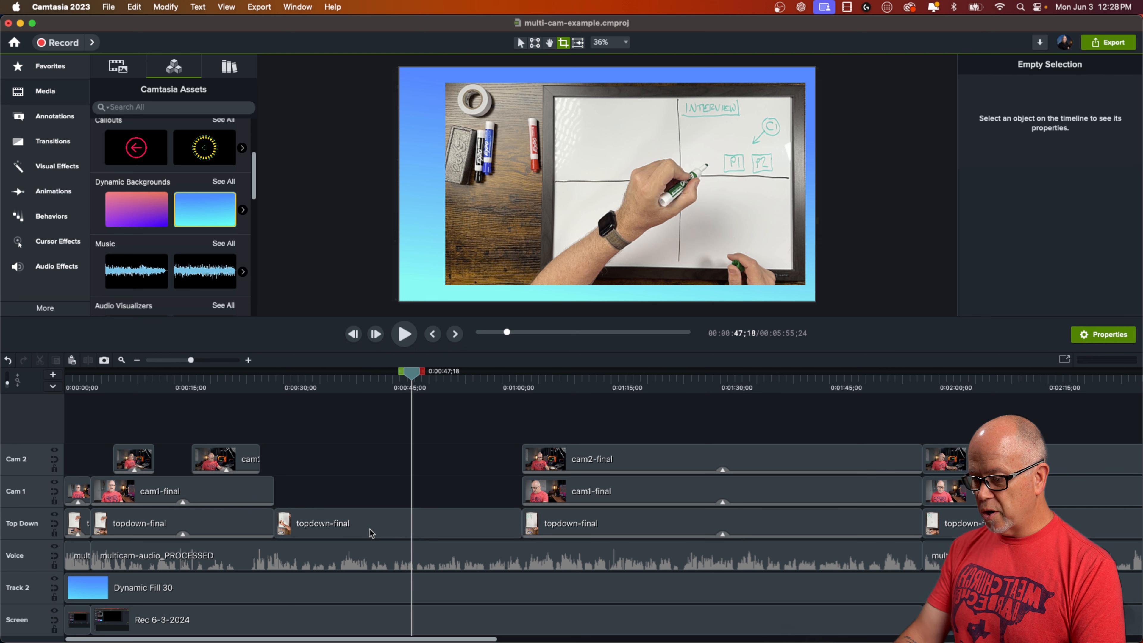
- Enable canvas snapping, then move the drawing segment's topdown-final clip to the canvas corner and scale it to 50% to fill the canvas
click(402, 527)
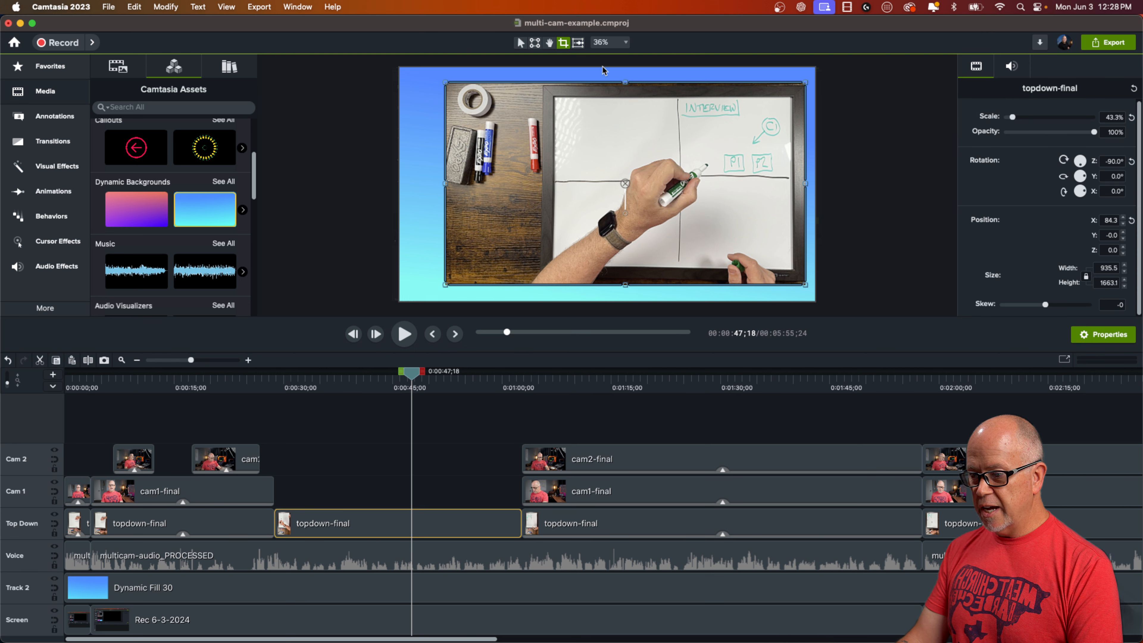
click(521, 43)
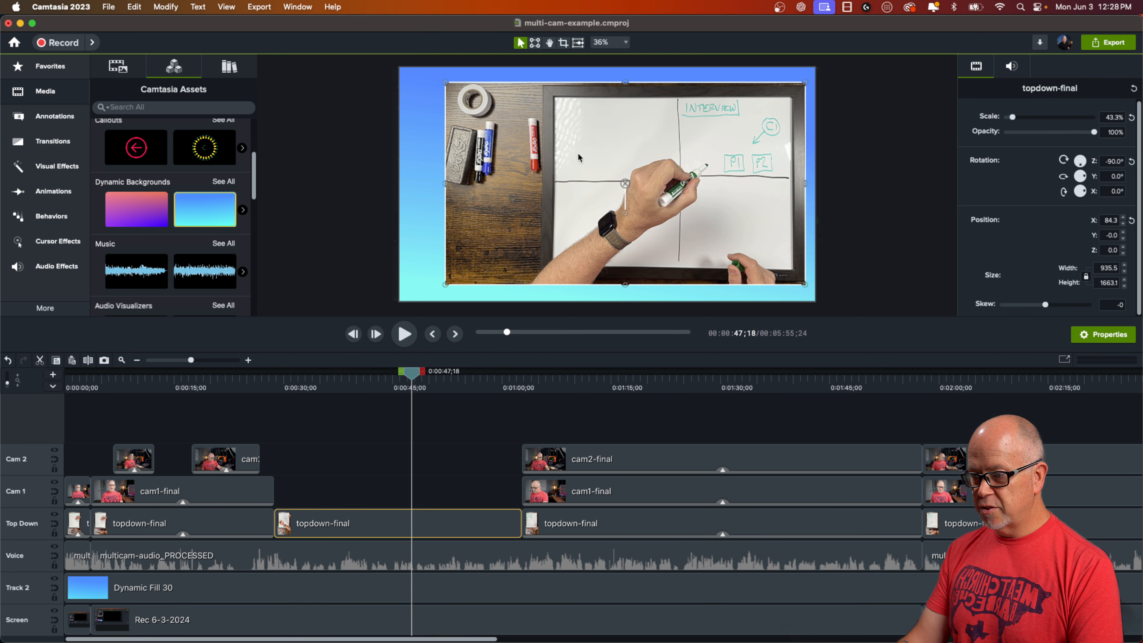
drag(578, 157, 527, 138)
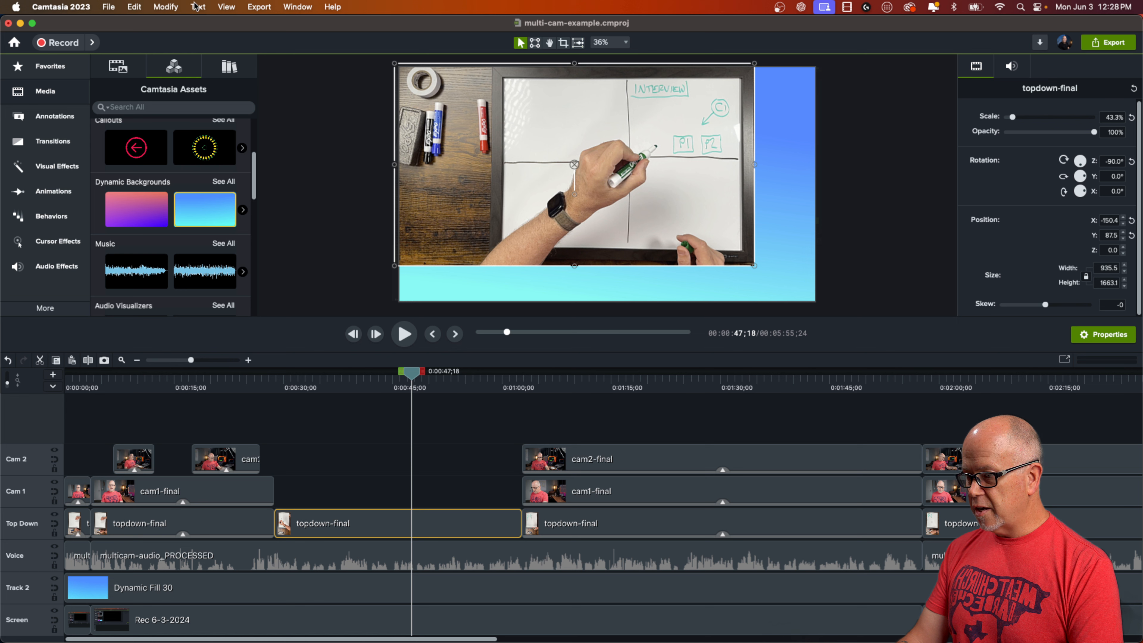
click(227, 7)
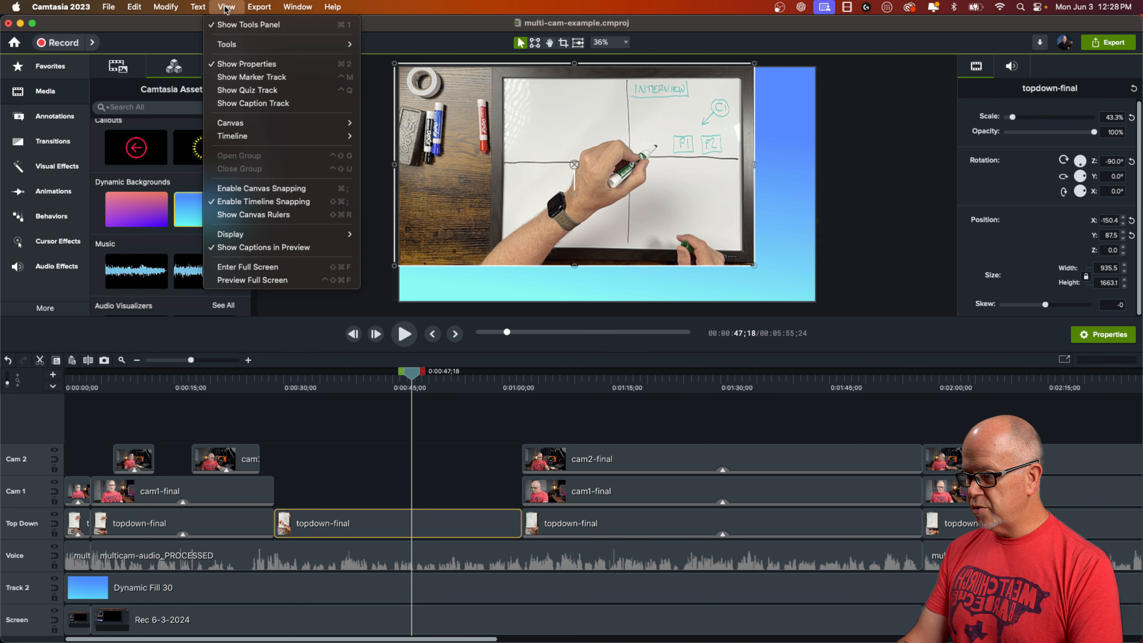
click(283, 188)
drag(499, 163, 506, 166)
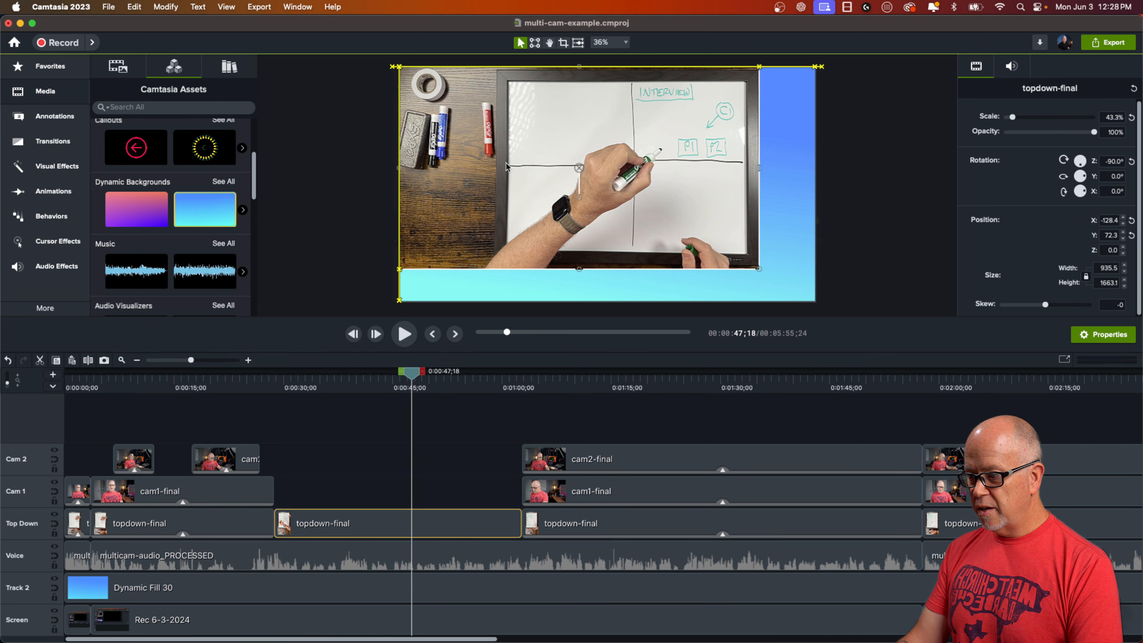
drag(759, 271, 817, 300)
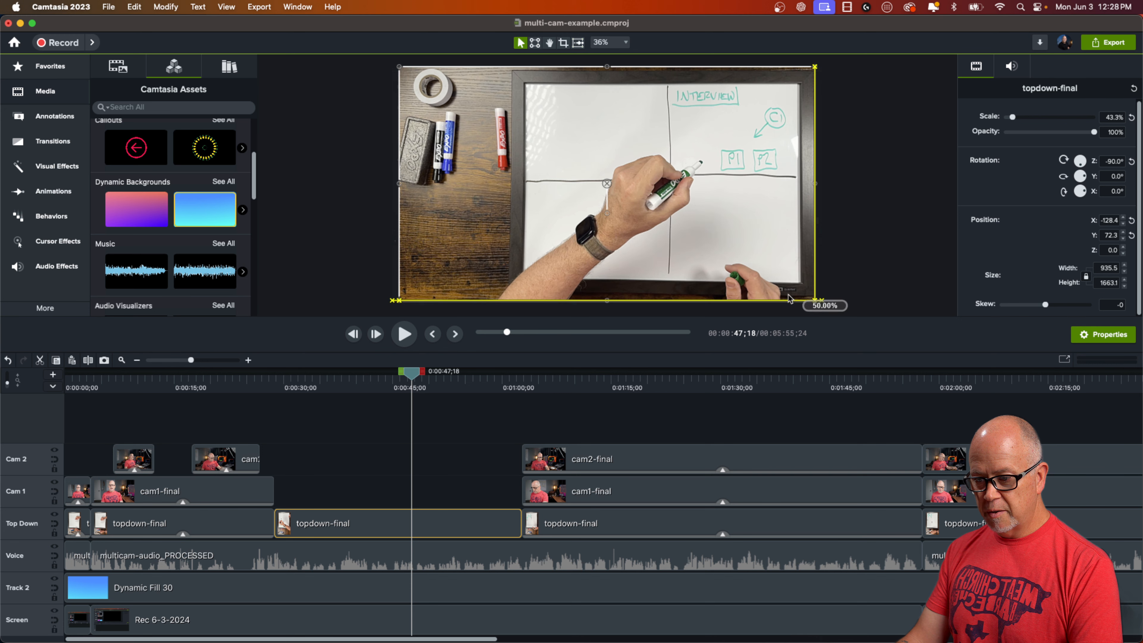
click(890, 265)
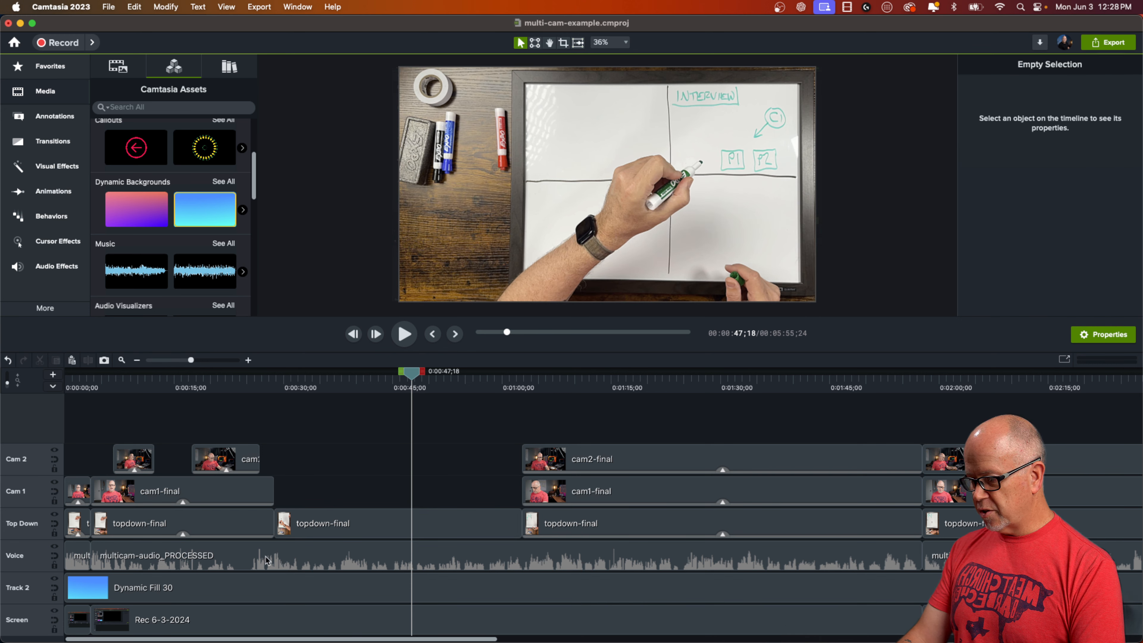
- Play back the opening and the ending of the full-screen drawing segment, stopping at 0:01:07;14
click(250, 387)
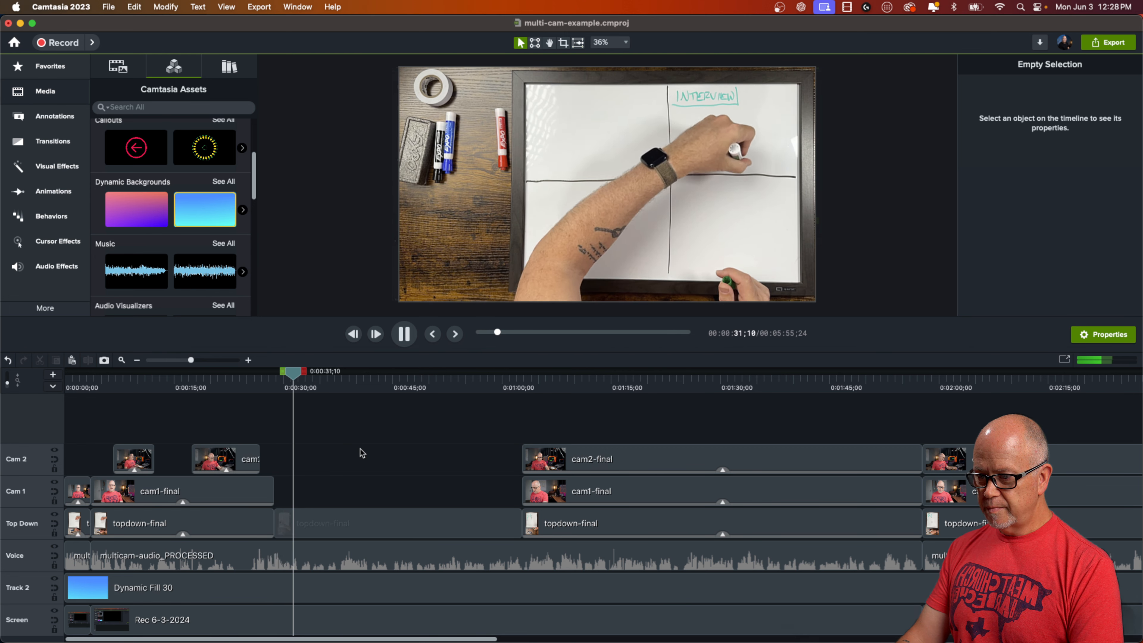
key(space)
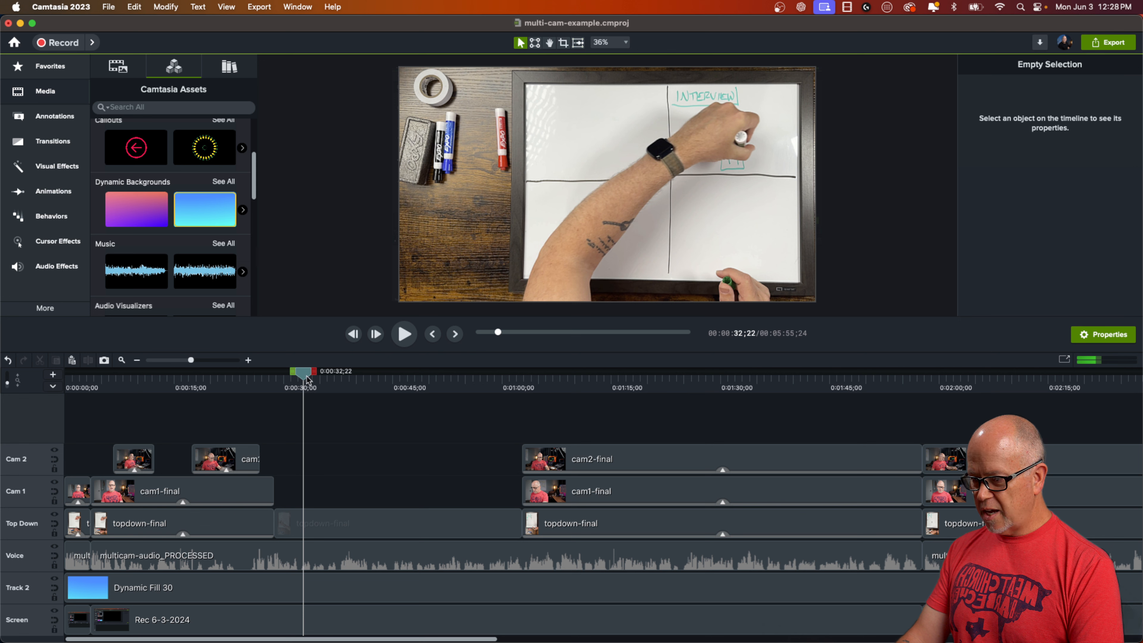
drag(306, 378, 511, 431)
key(space)
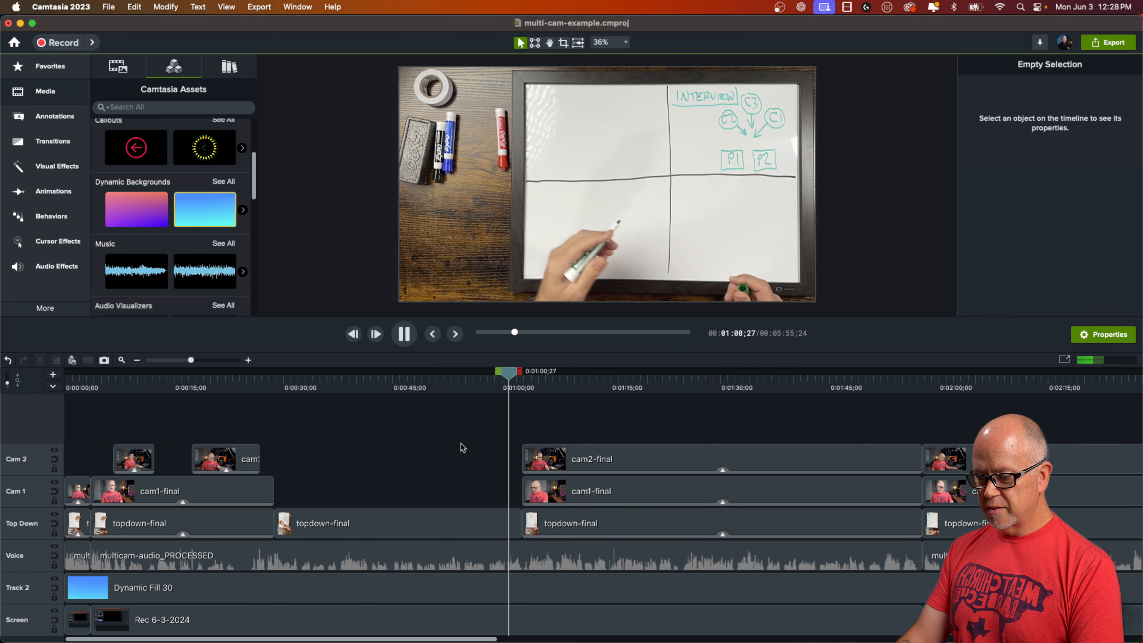
key(space)
- Split the cam1-final clip at 0:01:07;14 and trim the start of the cam2-final clip above it to about 0:01:17
click(586, 490)
key(super+t)
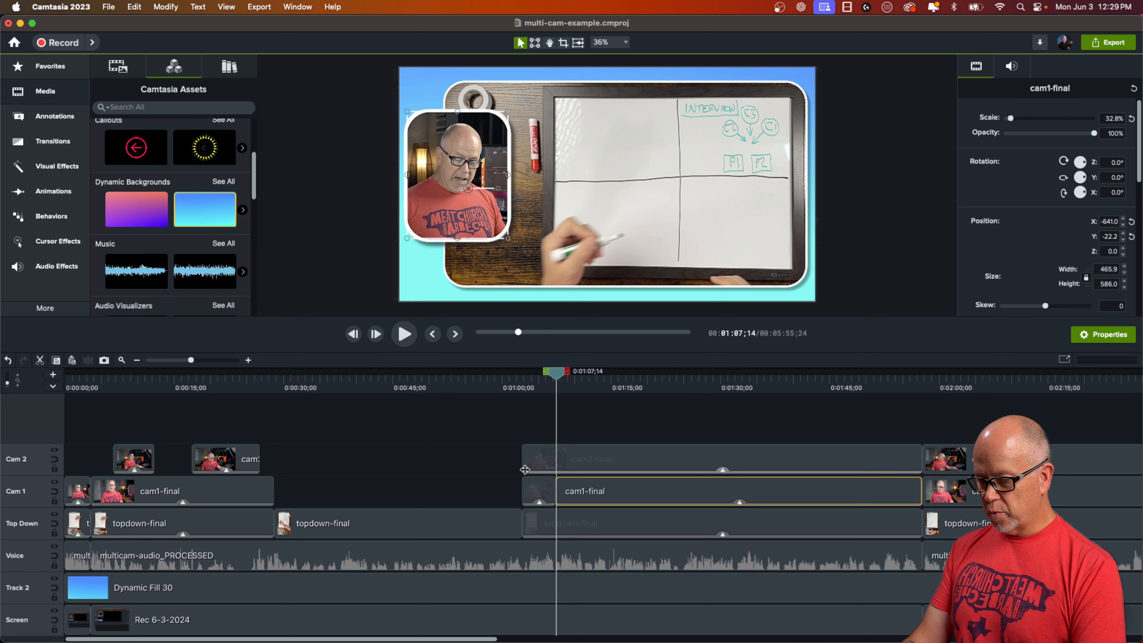
drag(524, 457, 625, 459)
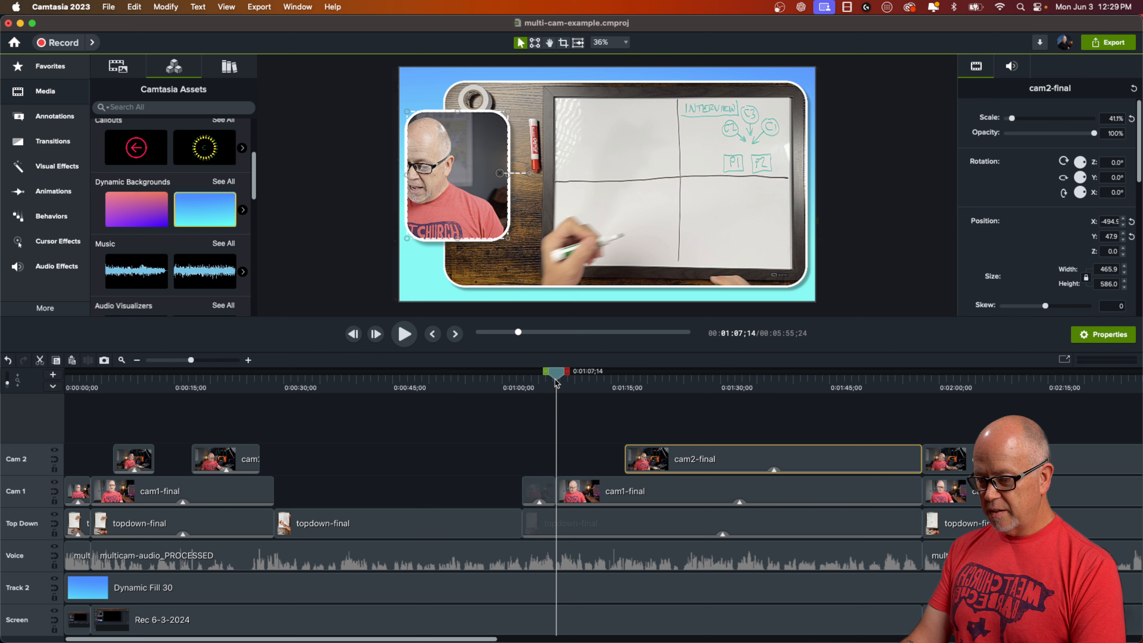
- Find where the talk to camera ends and split the second part of cam1-final at 0:01:12;03
click(586, 494)
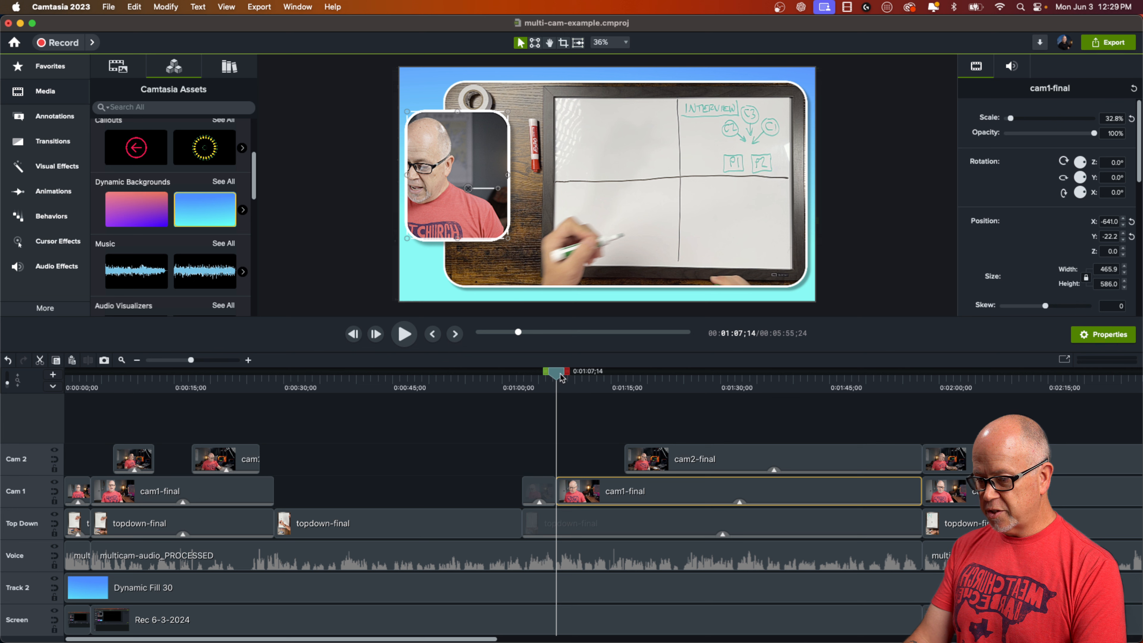
key(space)
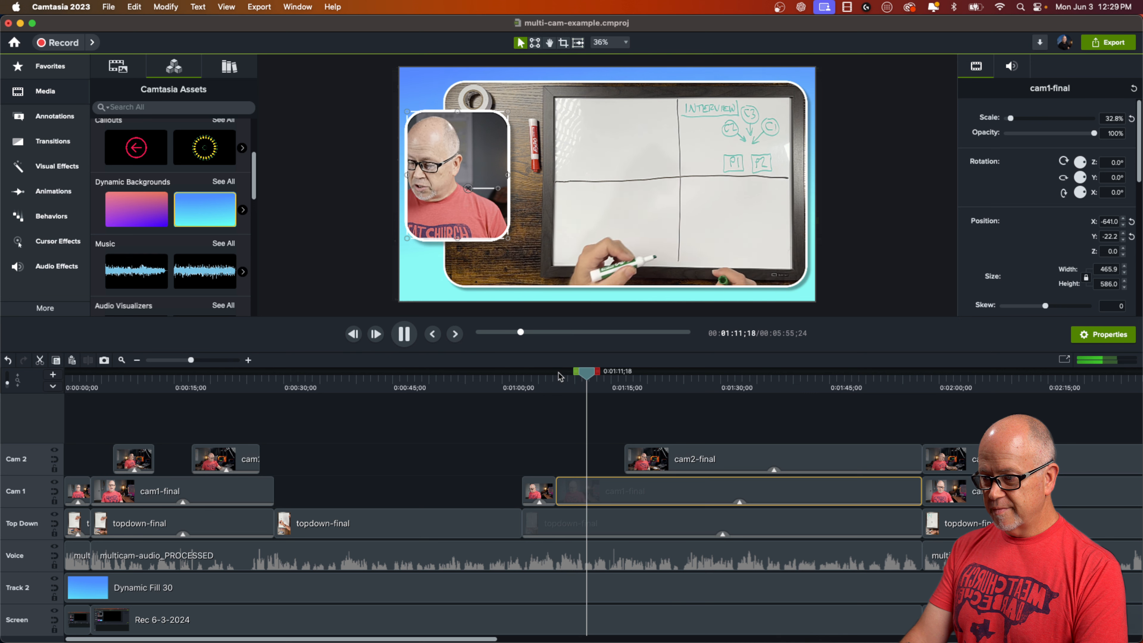
key(space)
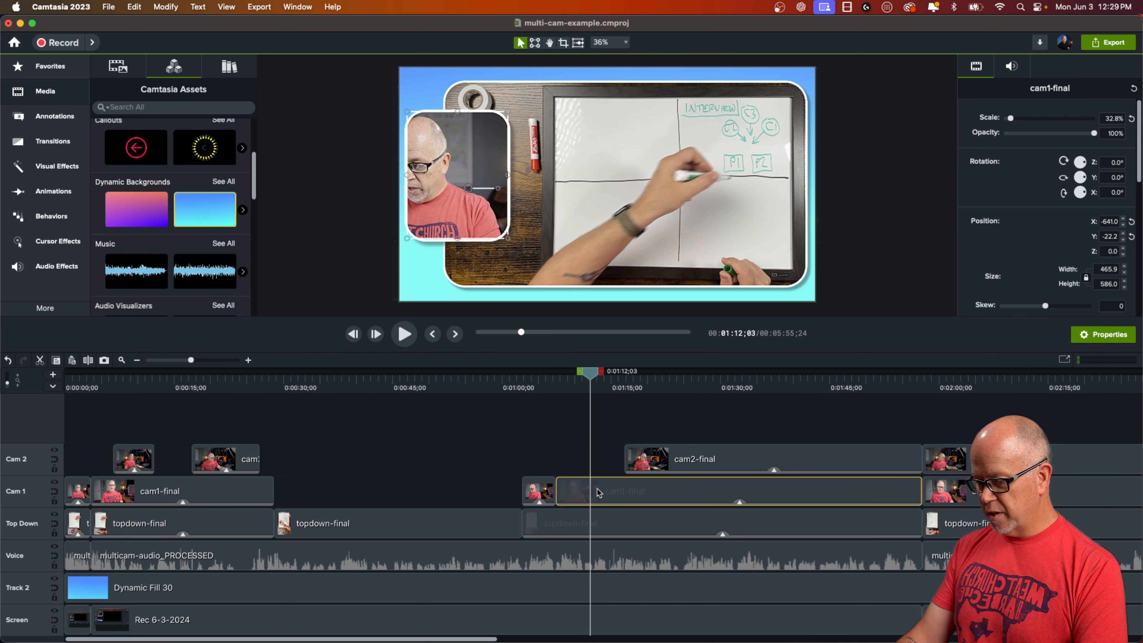
key(super+c)
key(s)
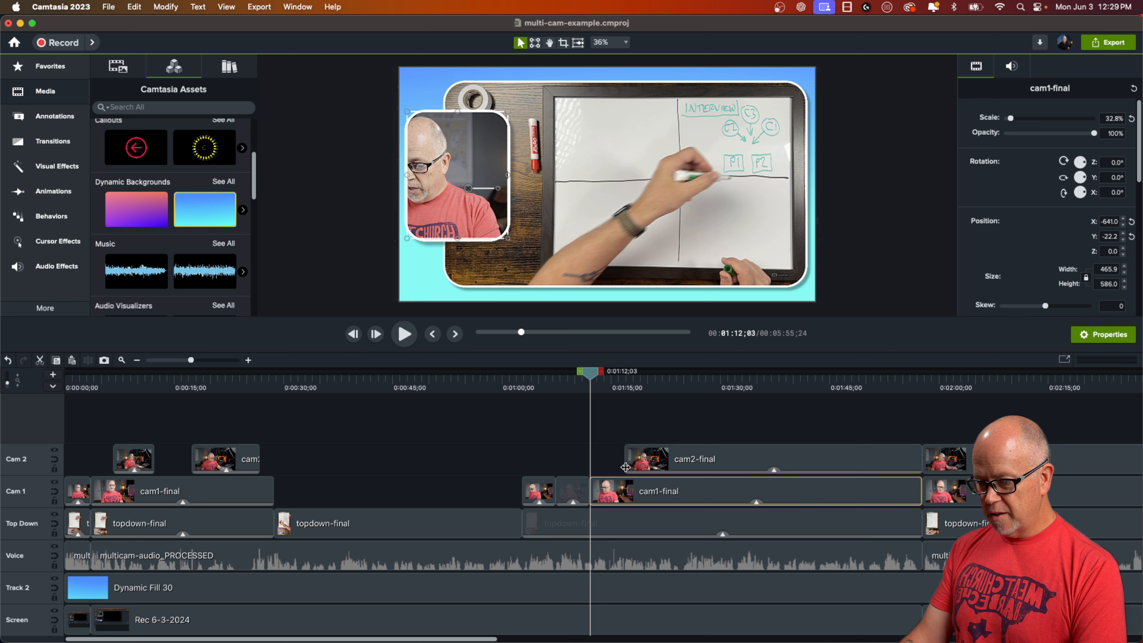
- Remove the Drop Shadow, Corner Rounding and Border effects from the cam1-final clip between 0:01:07;14 and 0:01:12;03
click(571, 391)
click(577, 490)
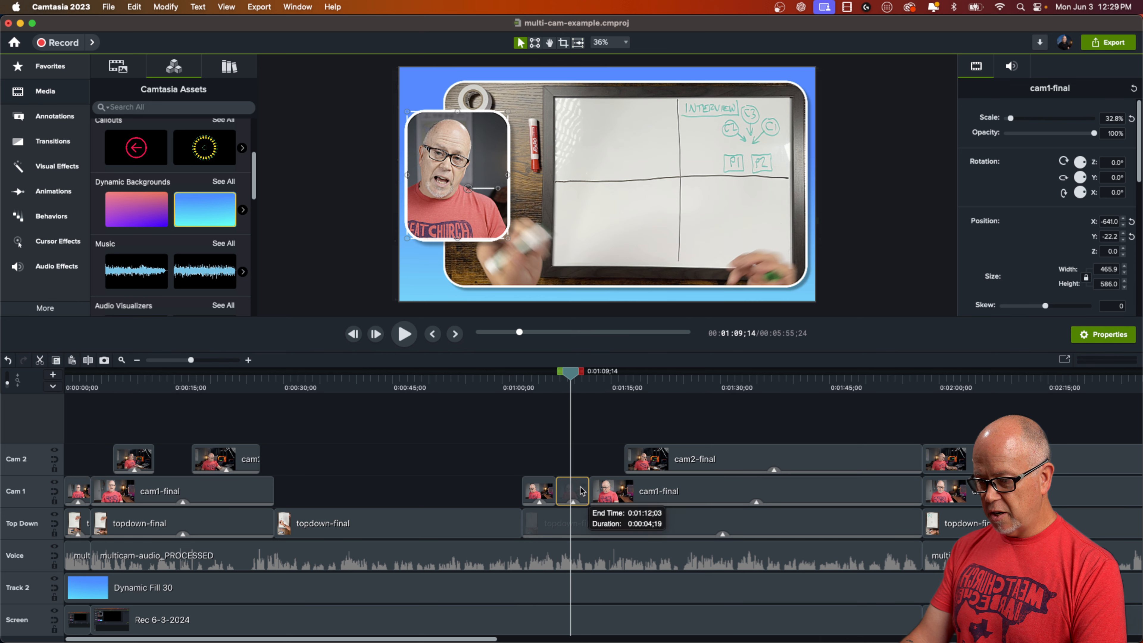
click(573, 503)
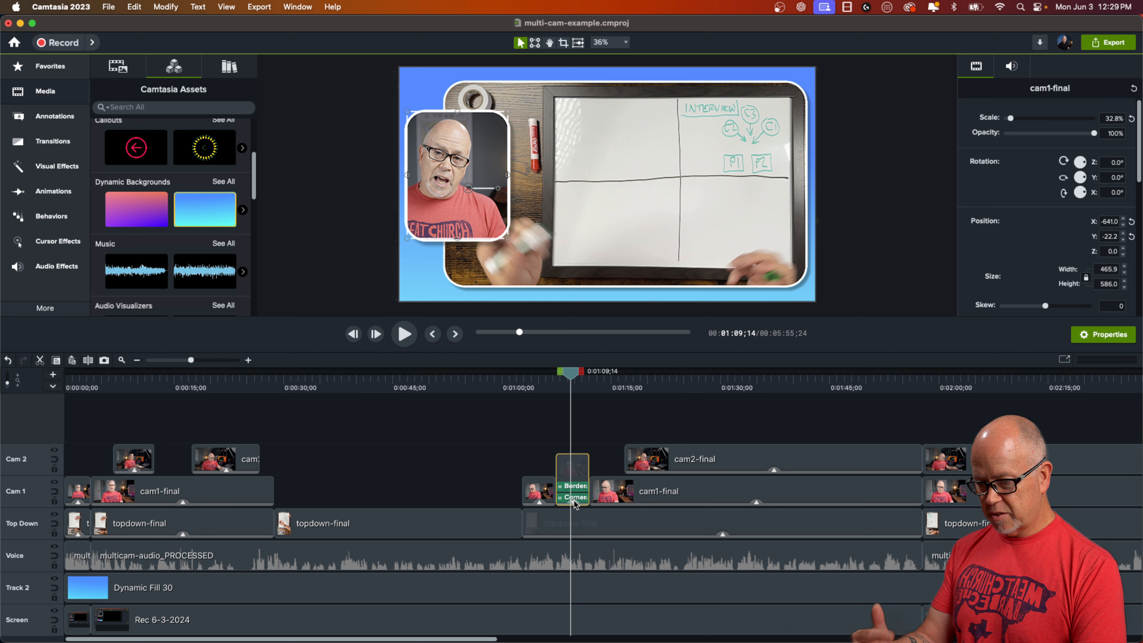
click(576, 473)
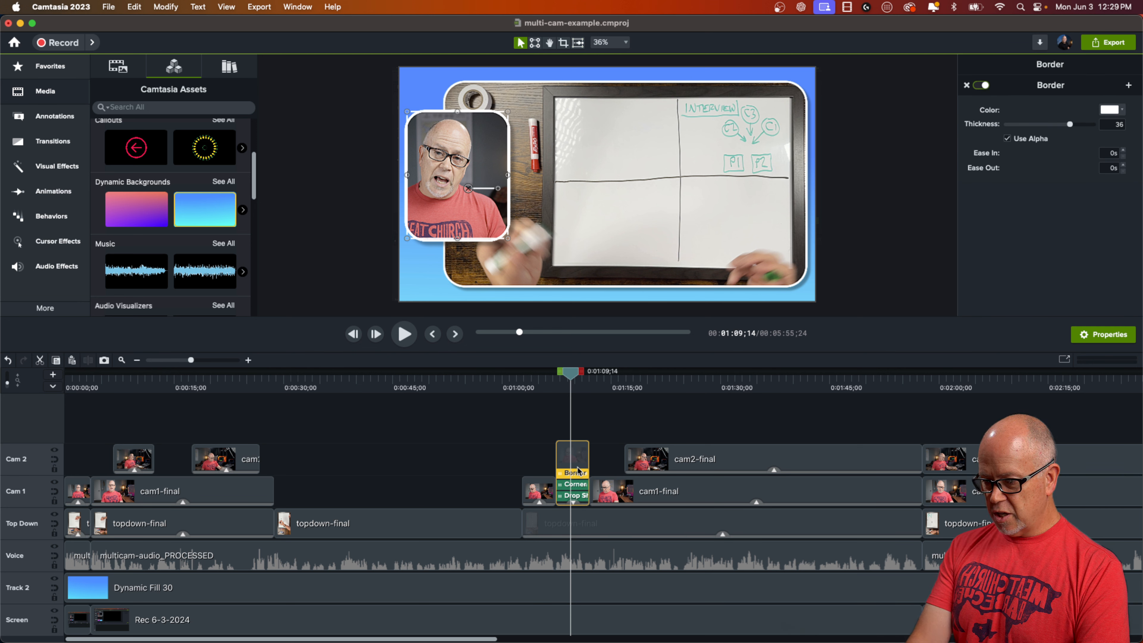
click(577, 483)
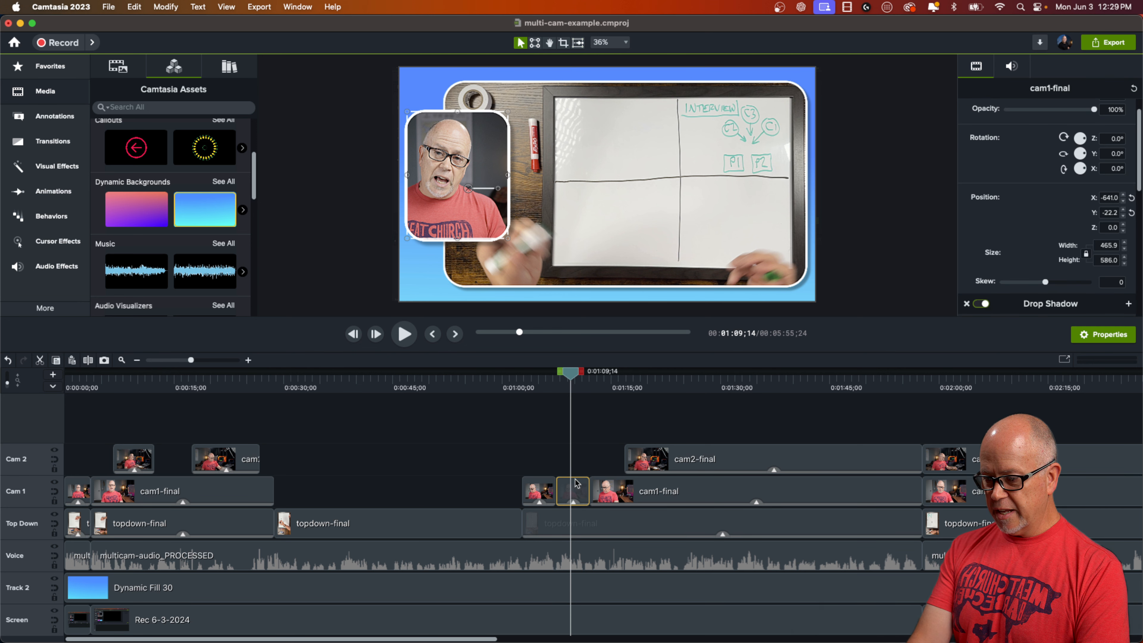
click(575, 503)
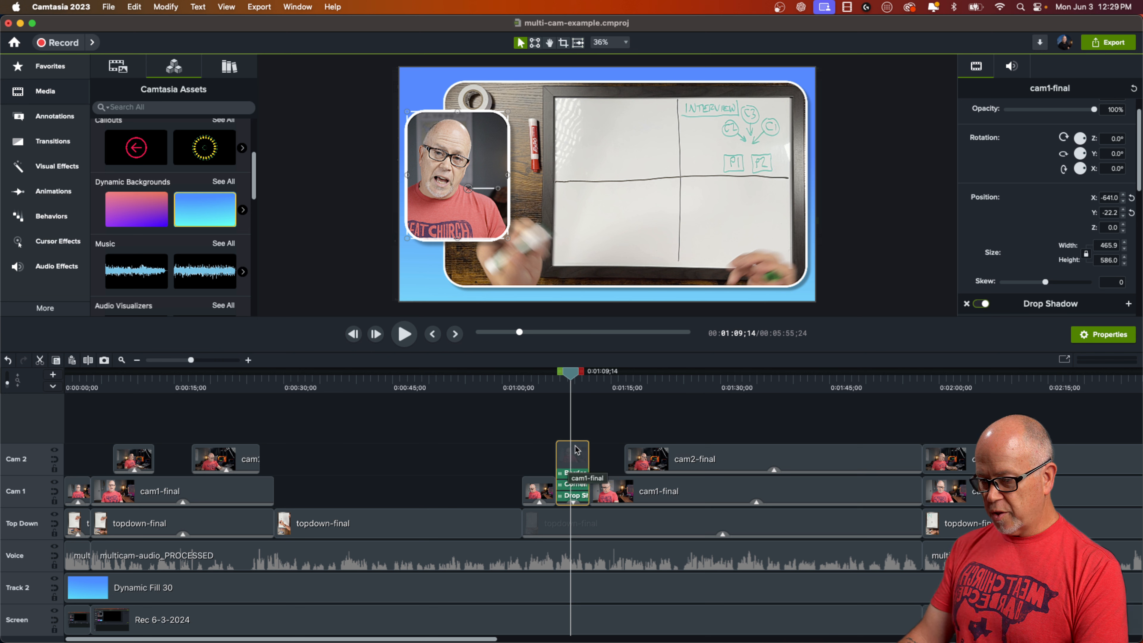
scroll(1095, 192, down, 3)
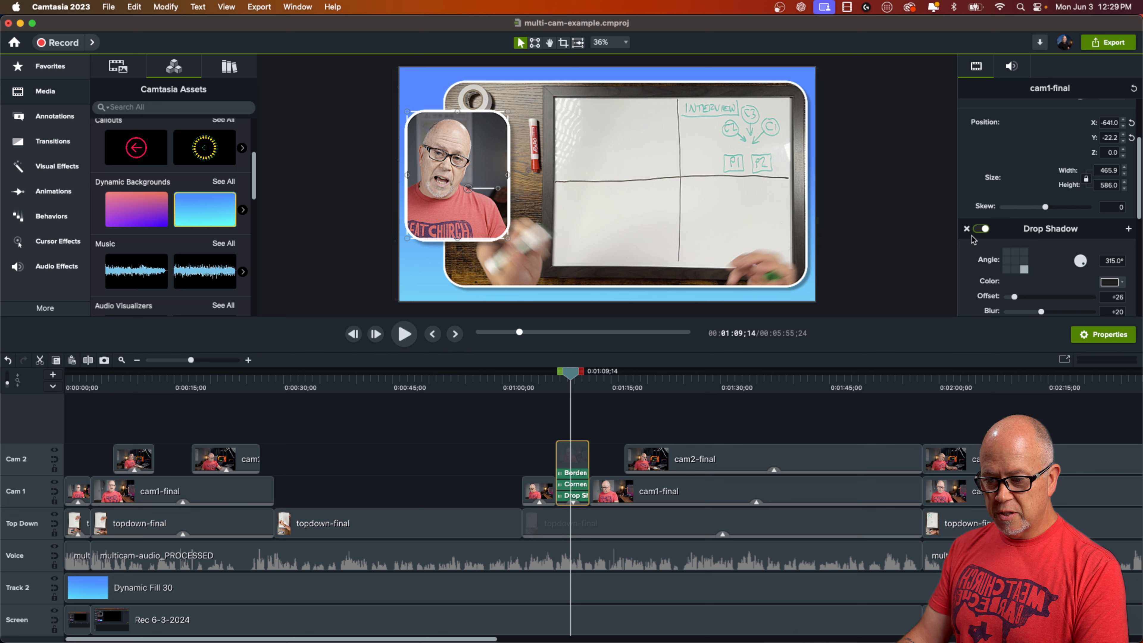
click(966, 228)
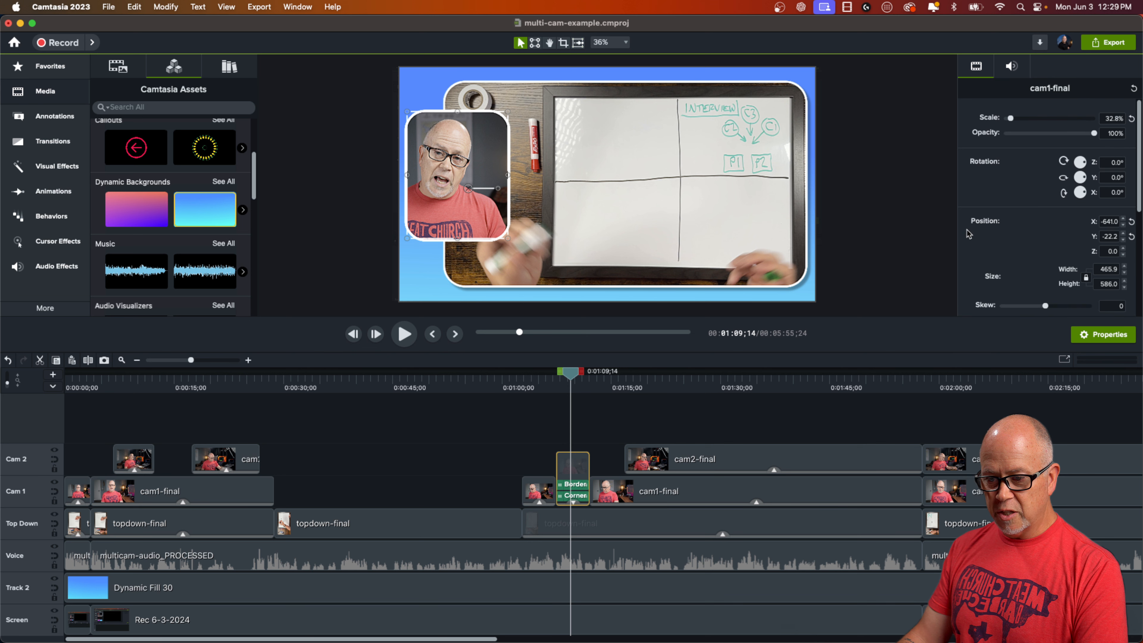
click(966, 281)
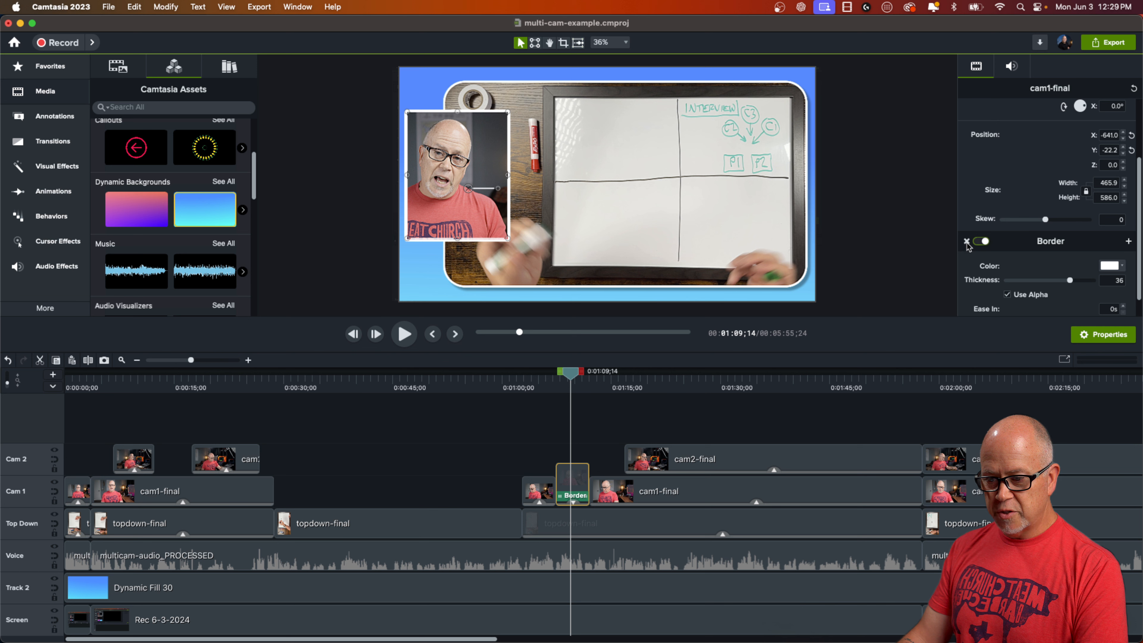
click(966, 242)
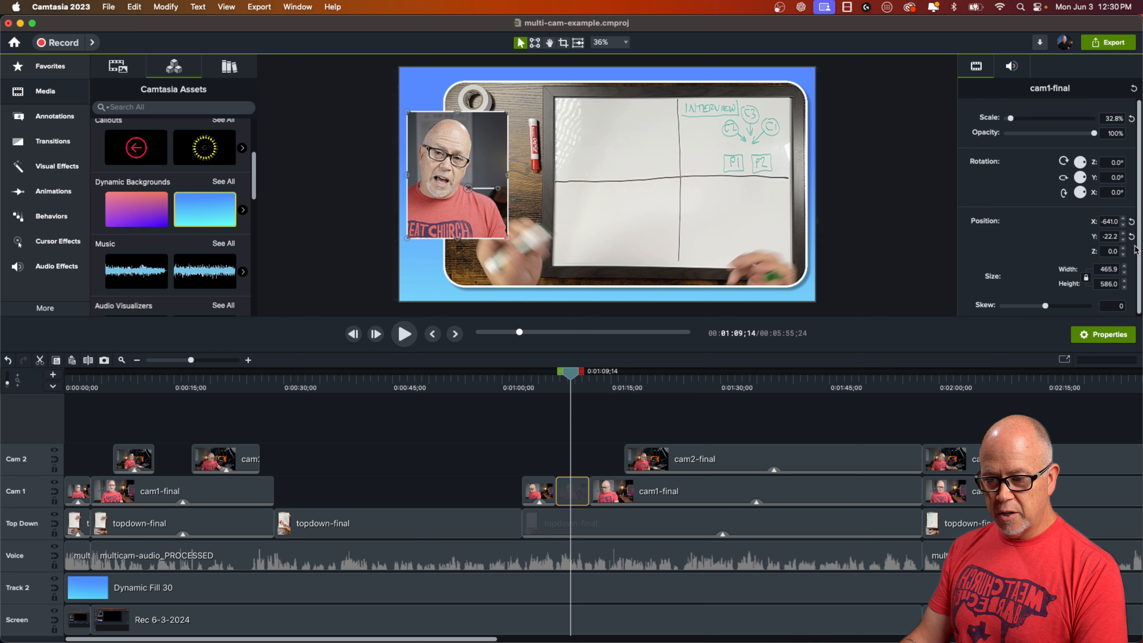
- Reset the short cam1-final clip's X and Y position to 0 and set its scale to 50%
click(1131, 222)
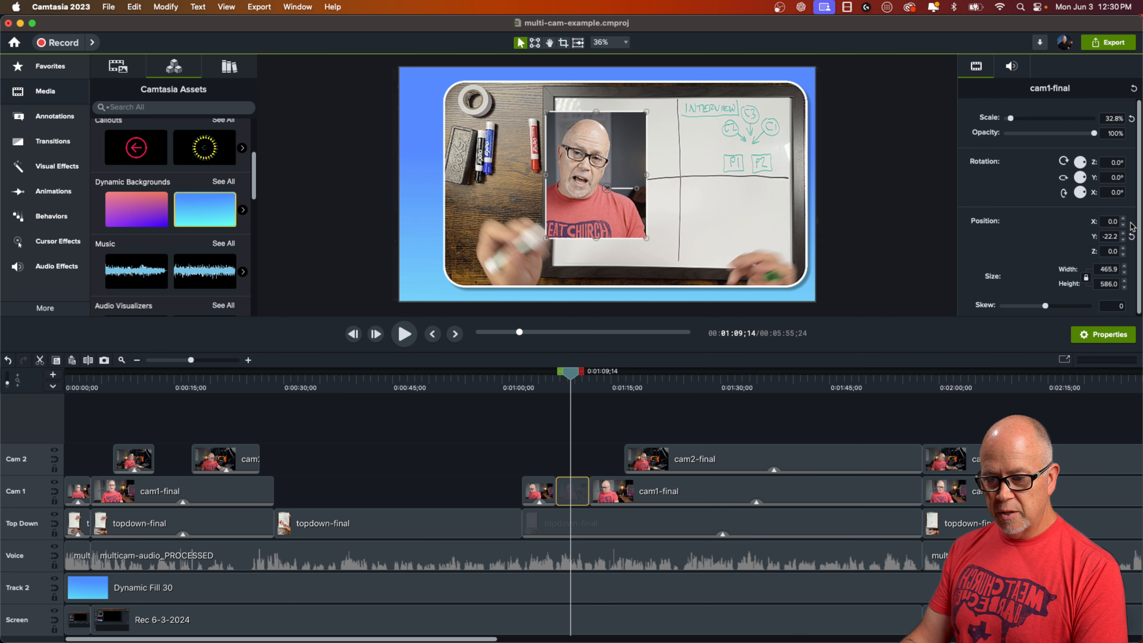
click(1131, 236)
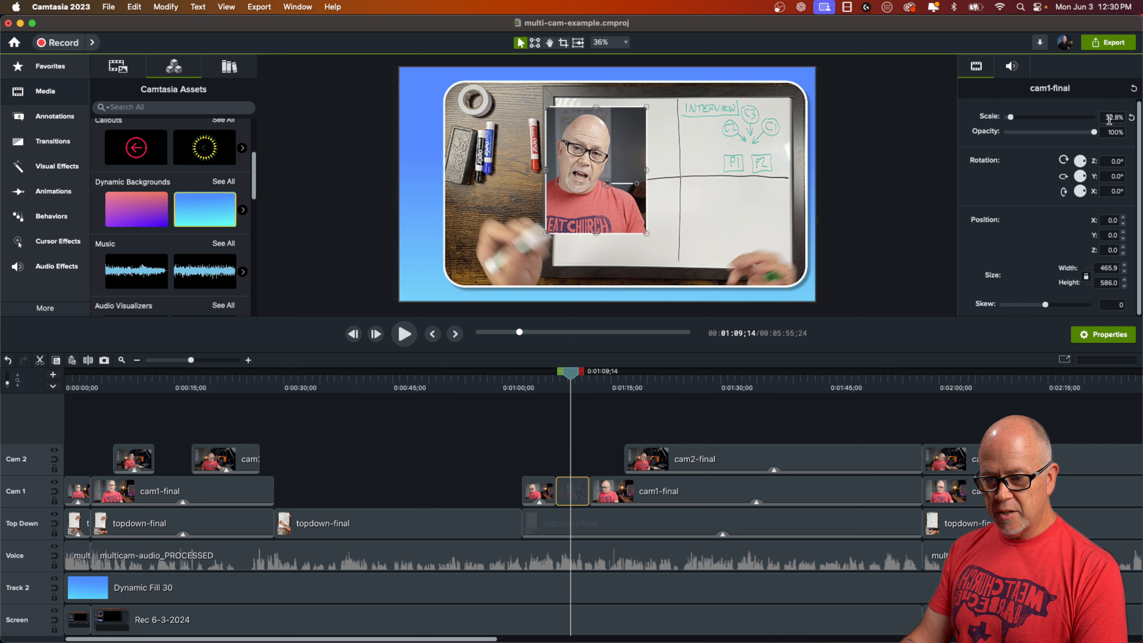
click(1131, 118)
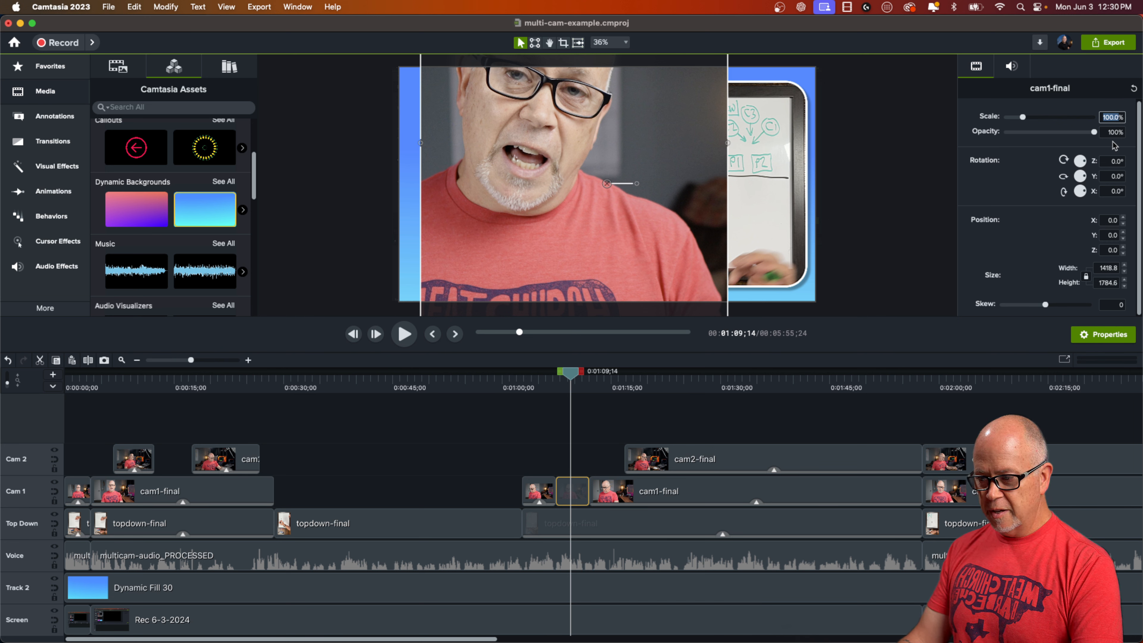
text(50)
key(Tab)
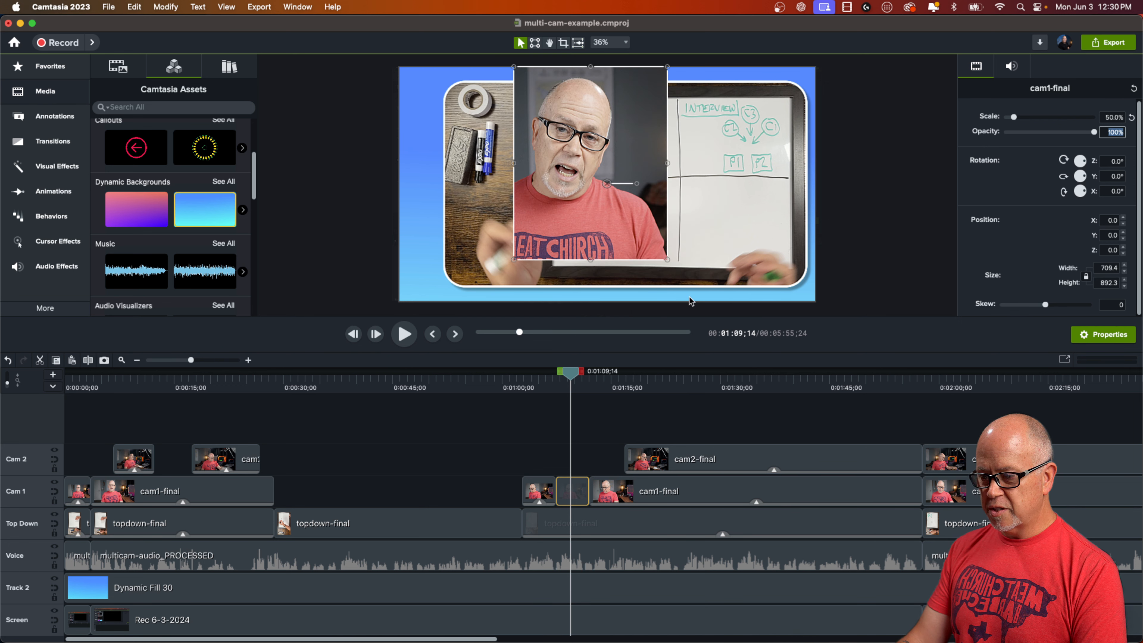
- Extend the crop of the short cam1-final clip downwards and to both sides so its full frame fills the canvas
click(563, 44)
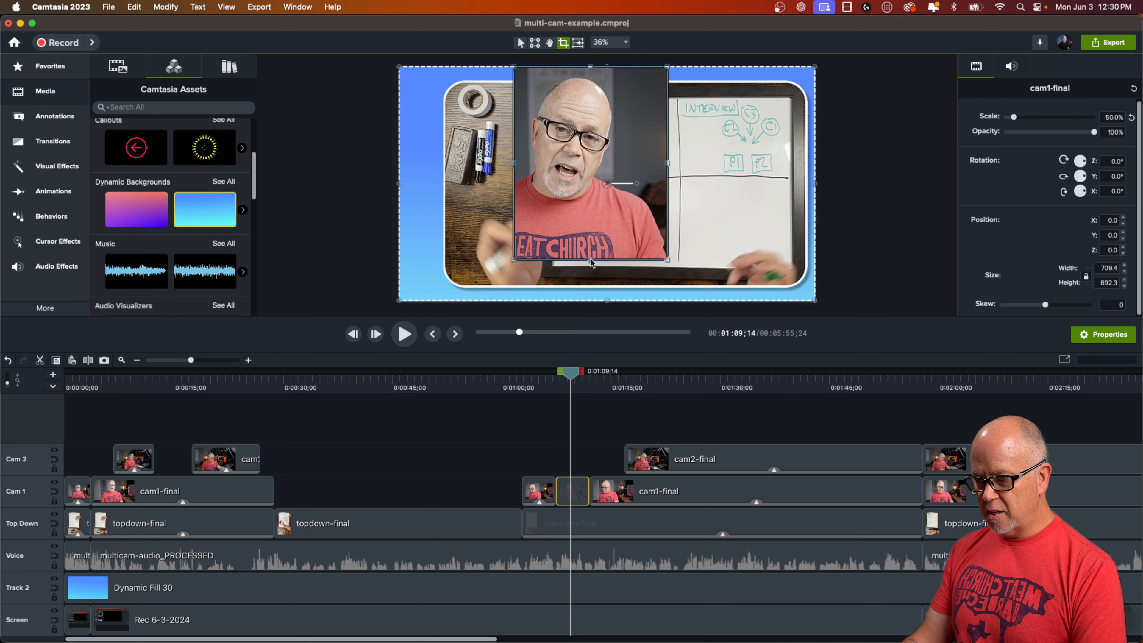
drag(590, 260, 585, 368)
drag(669, 186, 832, 207)
drag(512, 192, 367, 201)
click(500, 439)
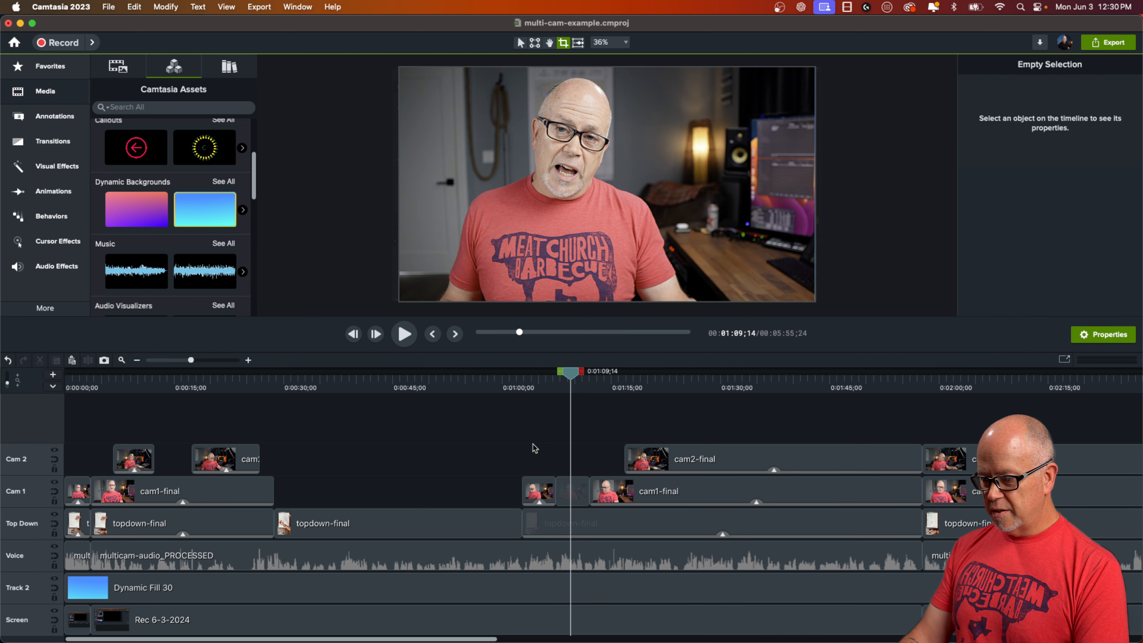
- Play through the full-screen Cam 1 shot from about 0:01:01 and trim the start of the following cam2-final clip to 0:01:12;03
click(509, 384)
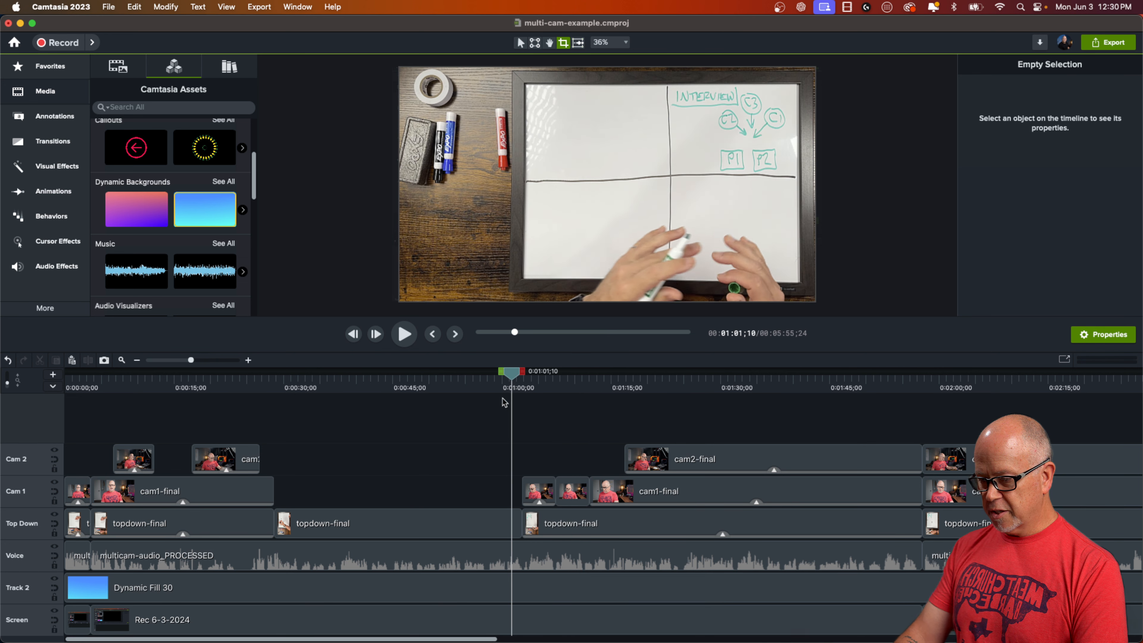
key(space)
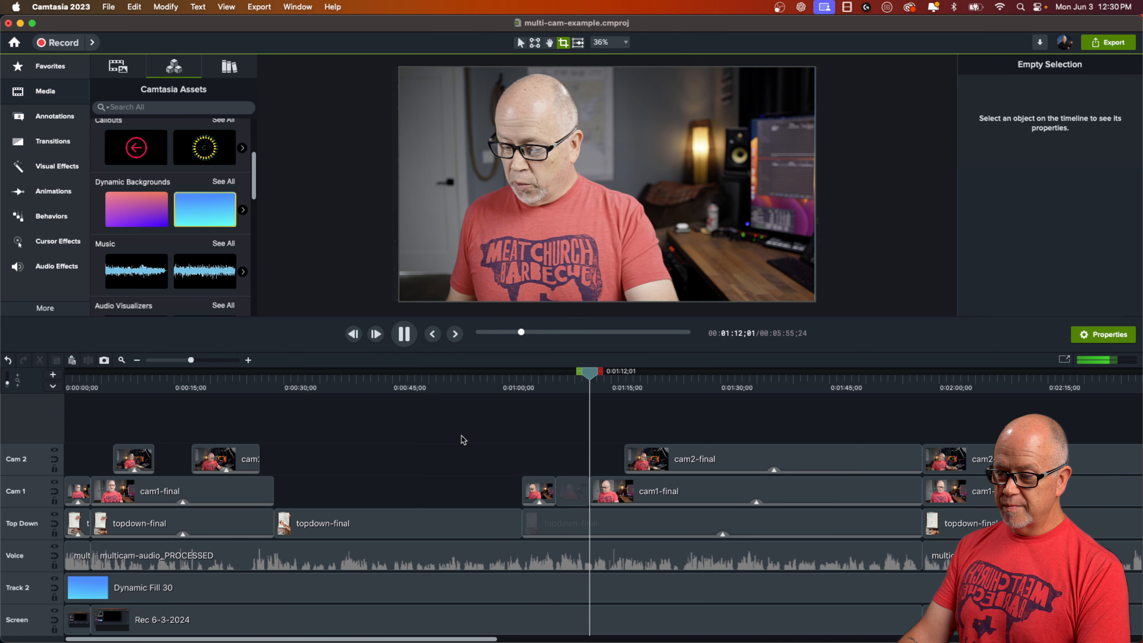
key(space)
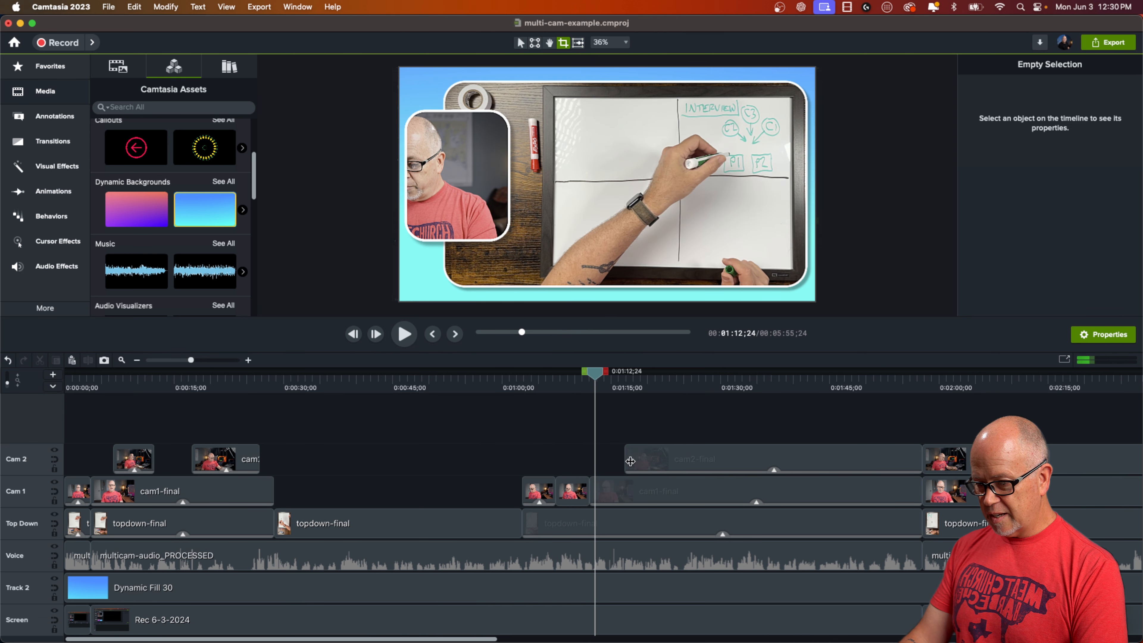
drag(630, 460, 591, 457)
- Play back the cut from the full-screen Cam 1 shot to the Cam 2 overlay, stopping at 0:01:15;00
click(584, 386)
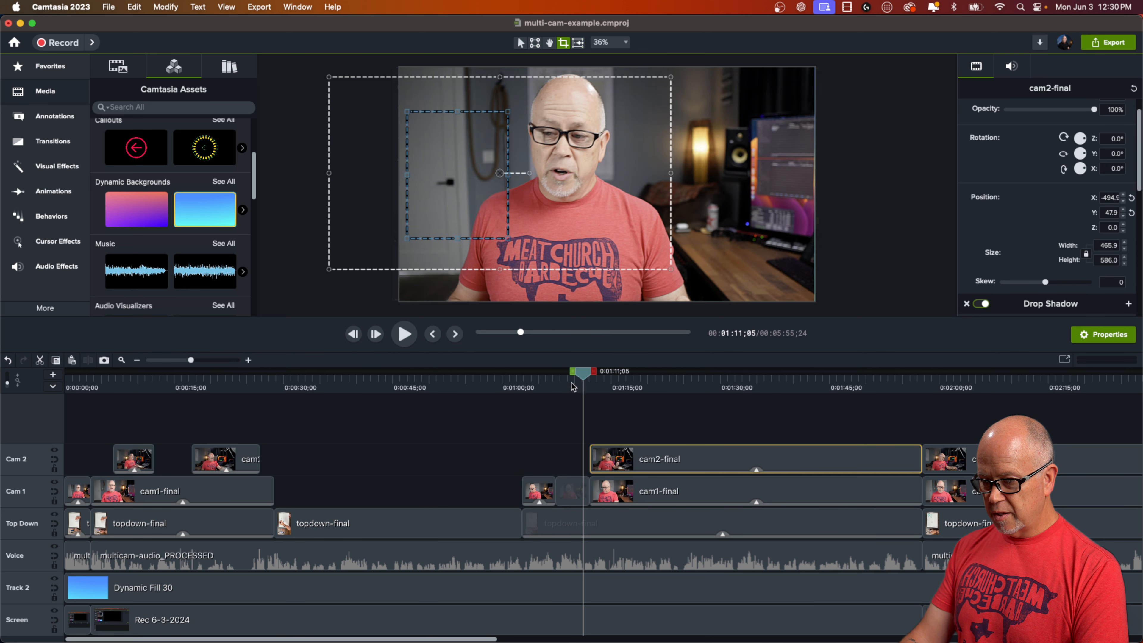
click(572, 387)
key(space)
click(488, 451)
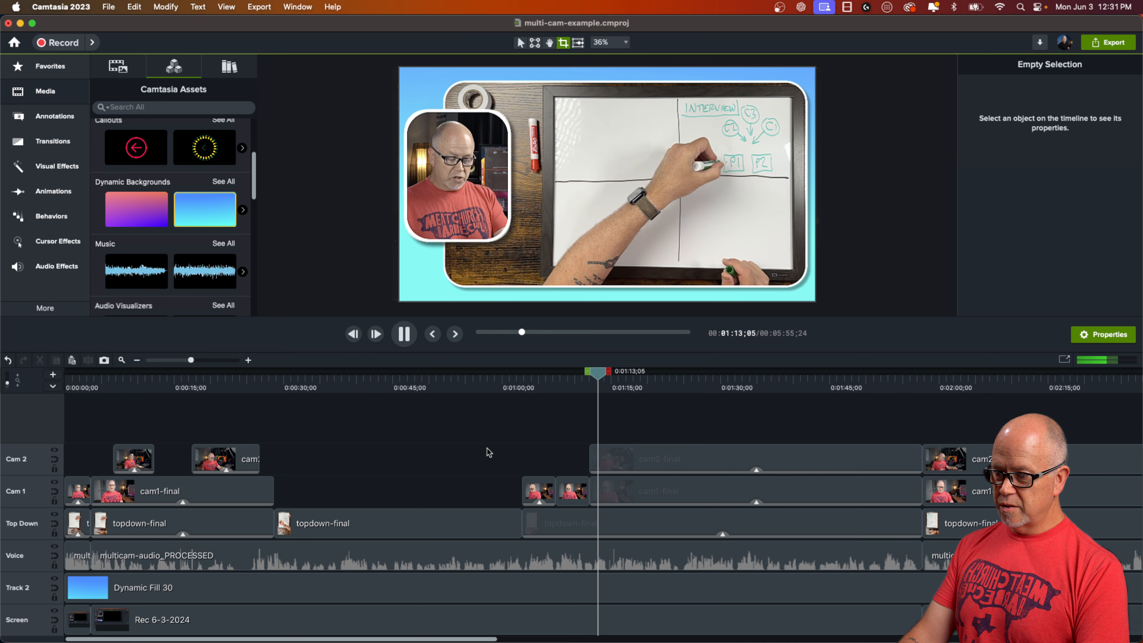
key(space)
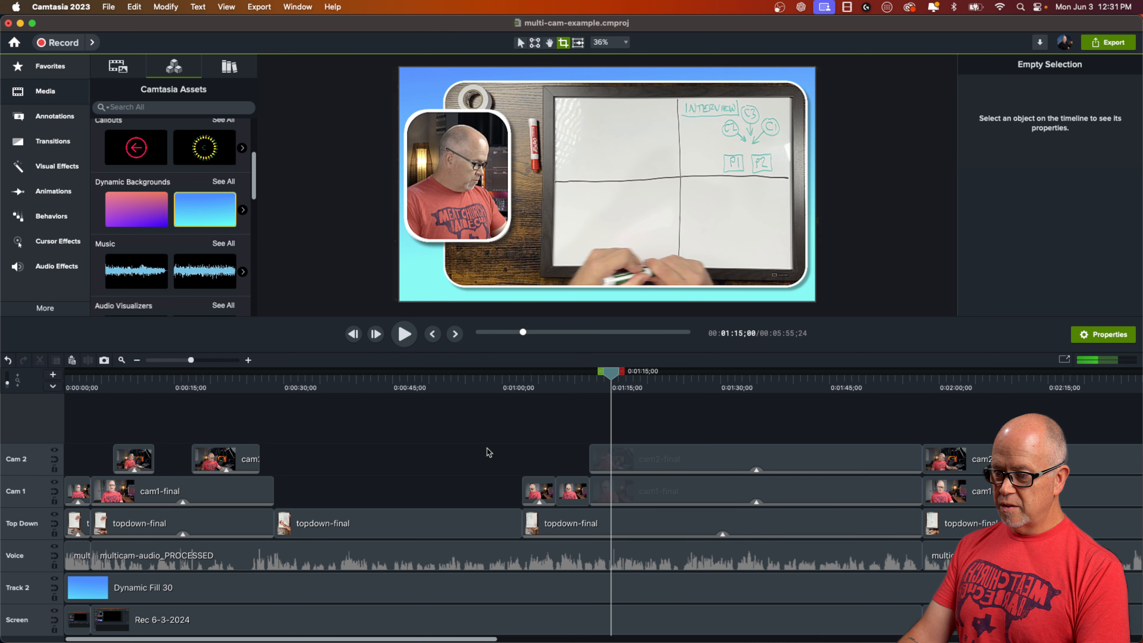